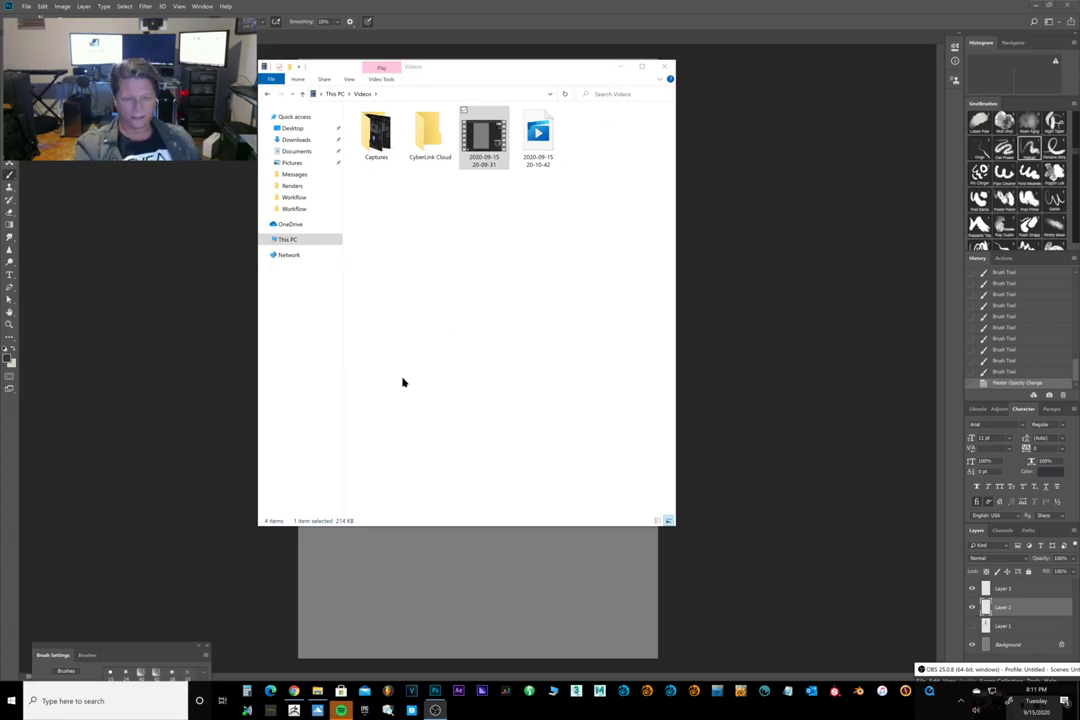
Move the OBS window aside and minimize the Videos folder window to uncover the Photoshop canvas.
{"action": "mouse_move", "coordinate": [435, 710]}
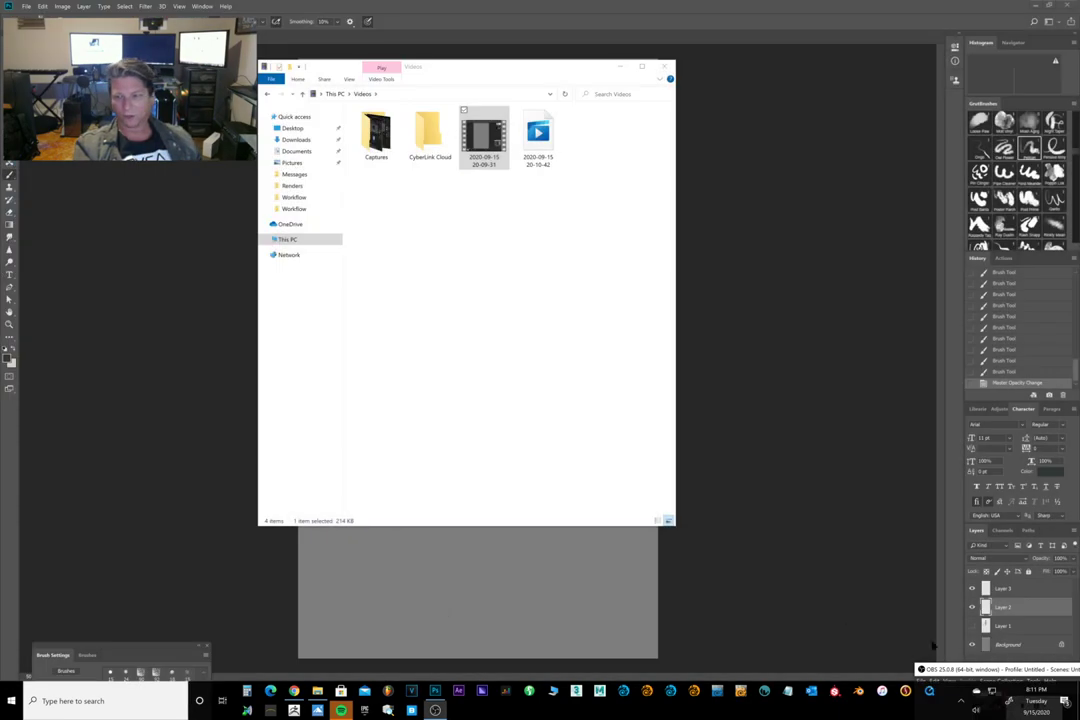
{"action": "left_click_drag", "start_coordinate": [955, 670], "coordinate": [889, 675]}
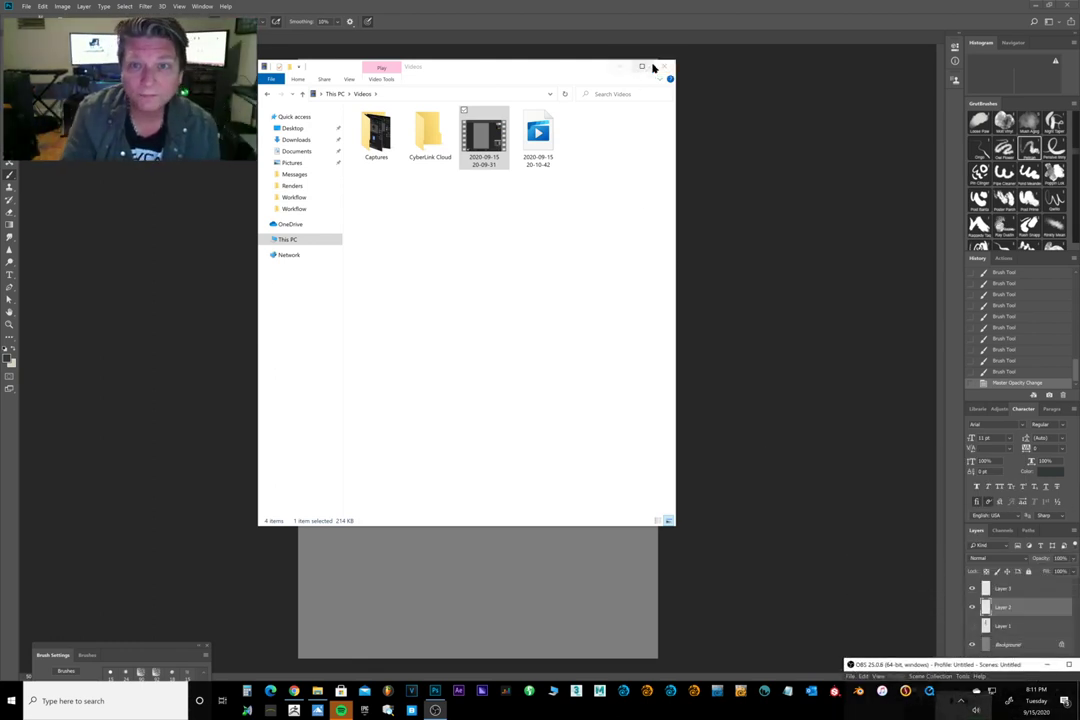
{"action": "left_click", "coordinate": [620, 66]}
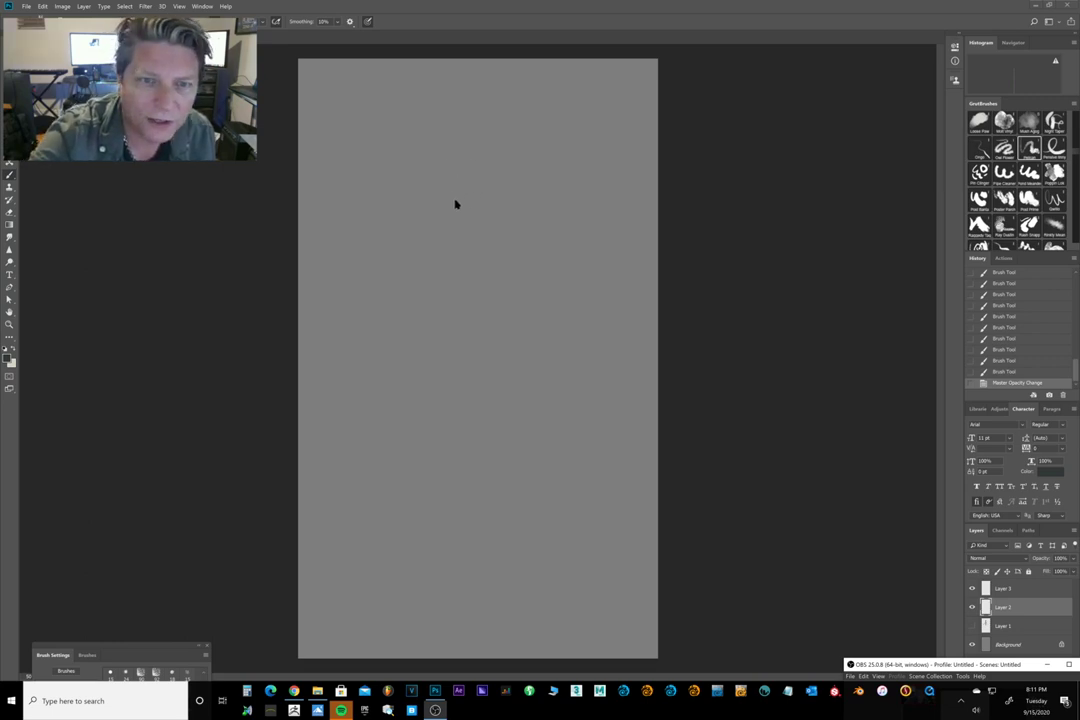
Paint a small dark head on Layer 2 near the top of the canvas and add a neck with a rougher brush.
{"action": "mouse_move", "coordinate": [448, 208]}
{"action": "left_mouse_down"}
{"action": "mouse_move", "coordinate": [440, 154]}
{"action": "mouse_move", "coordinate": [453, 147]}
{"action": "mouse_move", "coordinate": [455, 162]}
{"action": "mouse_move", "coordinate": [478, 168]}
{"action": "mouse_move", "coordinate": [459, 212]}
{"action": "mouse_move", "coordinate": [475, 178]}
{"action": "mouse_move", "coordinate": [459, 204]}
{"action": "mouse_move", "coordinate": [471, 158]}
{"action": "mouse_move", "coordinate": [463, 202]}
{"action": "mouse_move", "coordinate": [470, 158]}
{"action": "mouse_move", "coordinate": [449, 152]}
{"action": "mouse_move", "coordinate": [453, 200]}
{"action": "mouse_move", "coordinate": [448, 150]}
{"action": "mouse_move", "coordinate": [458, 197]}
{"action": "mouse_move", "coordinate": [460, 161]}
{"action": "mouse_move", "coordinate": [451, 206]}
{"action": "mouse_move", "coordinate": [466, 178]}
{"action": "mouse_move", "coordinate": [458, 210]}
{"action": "mouse_move", "coordinate": [448, 160]}
{"action": "left_mouse_up"}
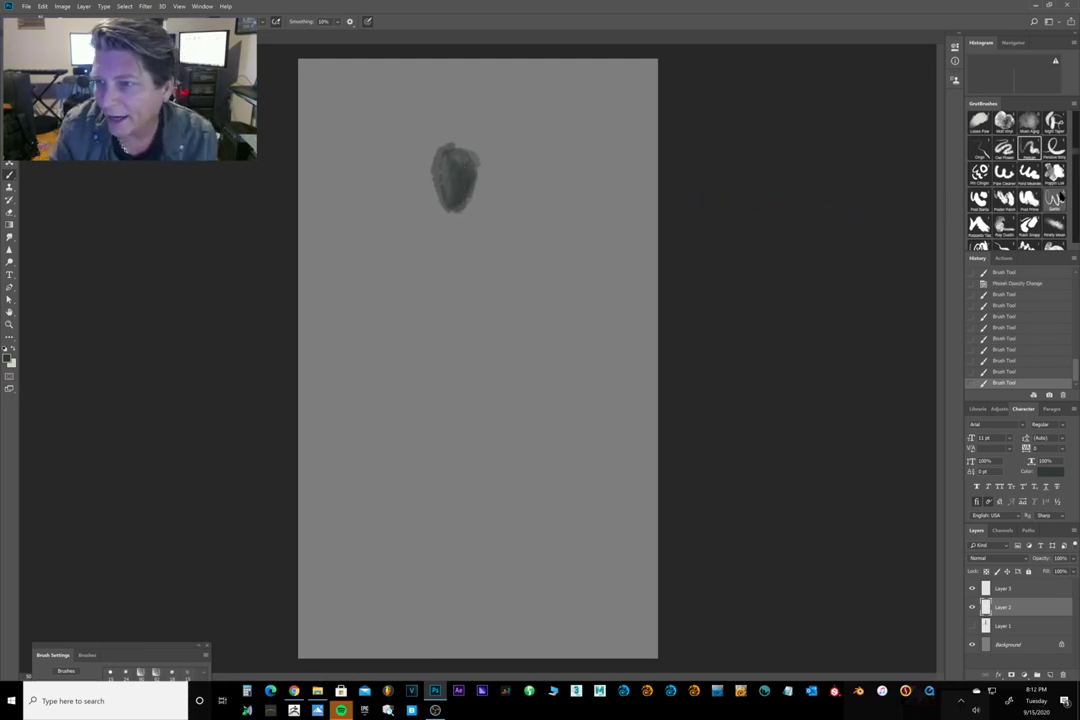
{"action": "scroll", "coordinate": [1034, 208], "scroll_direction": "down", "scroll_amount": 1}
{"action": "scroll", "coordinate": [1030, 198], "scroll_direction": "down", "scroll_amount": 3}
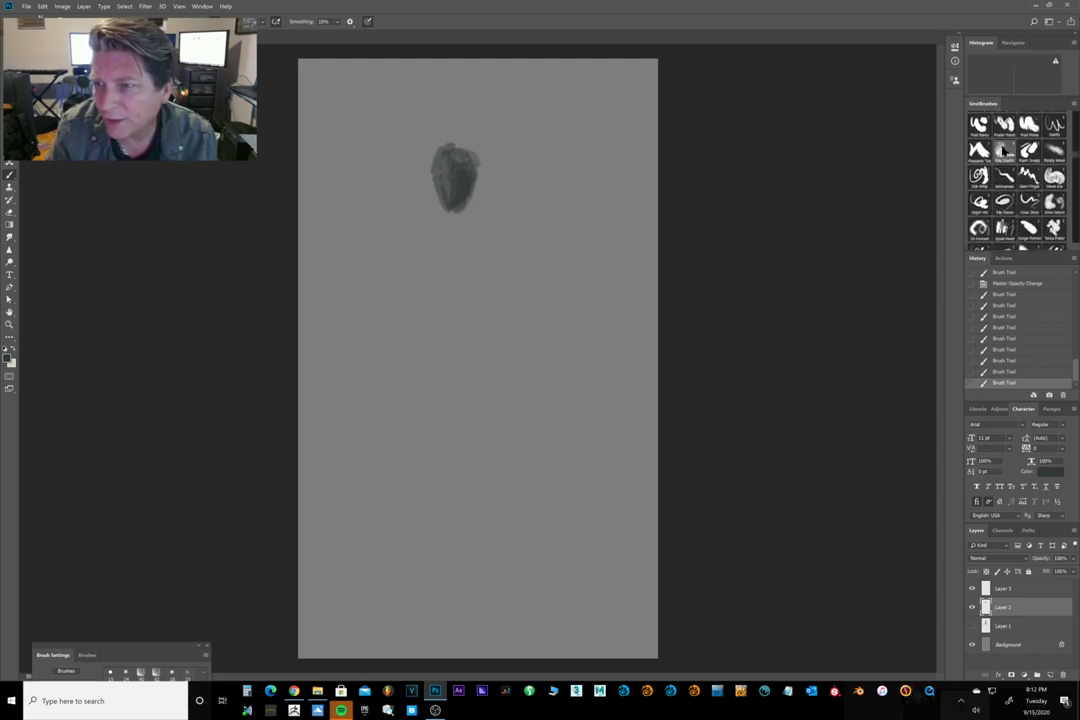
{"action": "left_click", "coordinate": [1004, 150]}
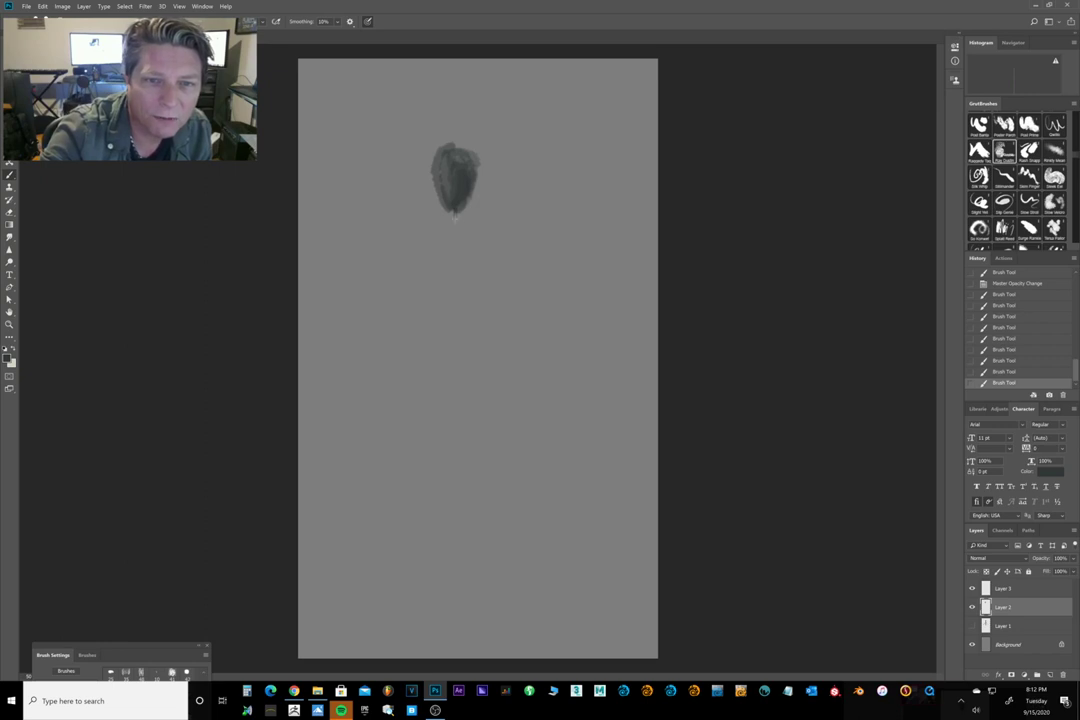
{"action": "mouse_move", "coordinate": [455, 217]}
{"action": "left_mouse_down"}
{"action": "mouse_move", "coordinate": [444, 244]}
{"action": "mouse_move", "coordinate": [467, 228]}
{"action": "mouse_move", "coordinate": [477, 243]}
{"action": "mouse_move", "coordinate": [464, 238]}
{"action": "mouse_move", "coordinate": [466, 247]}
{"action": "left_mouse_up"}
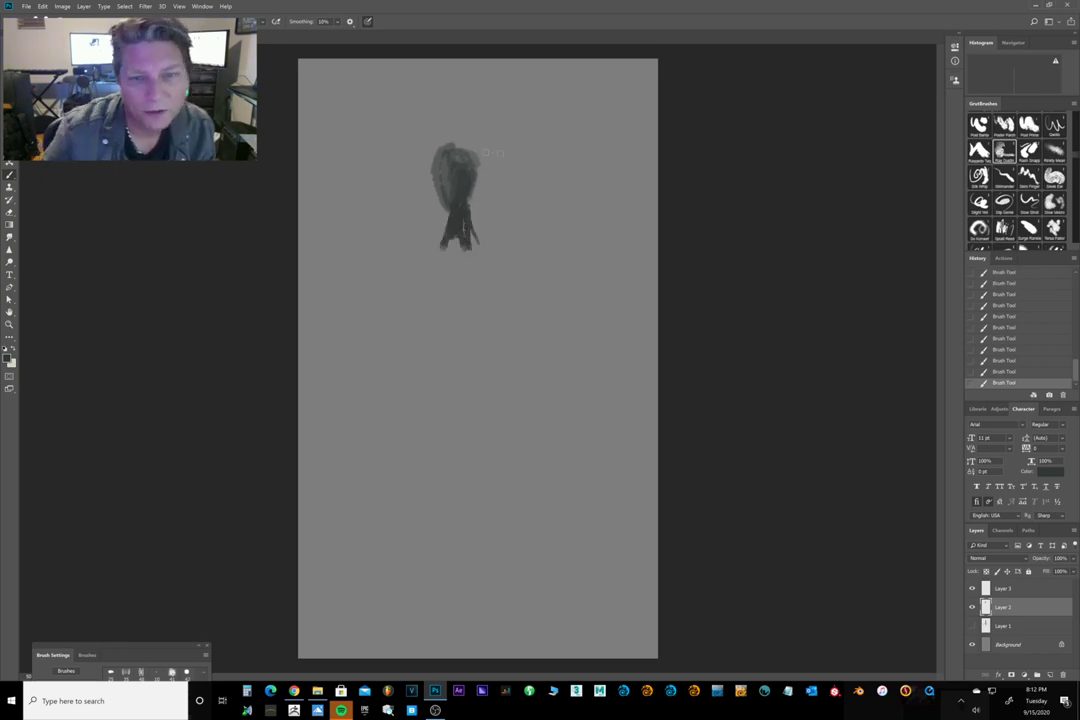
Hide Layer 2 and add a new empty layer above it.
{"action": "left_click", "coordinate": [971, 607]}
{"action": "key", "text": "ctrl+shift+alt+n"}
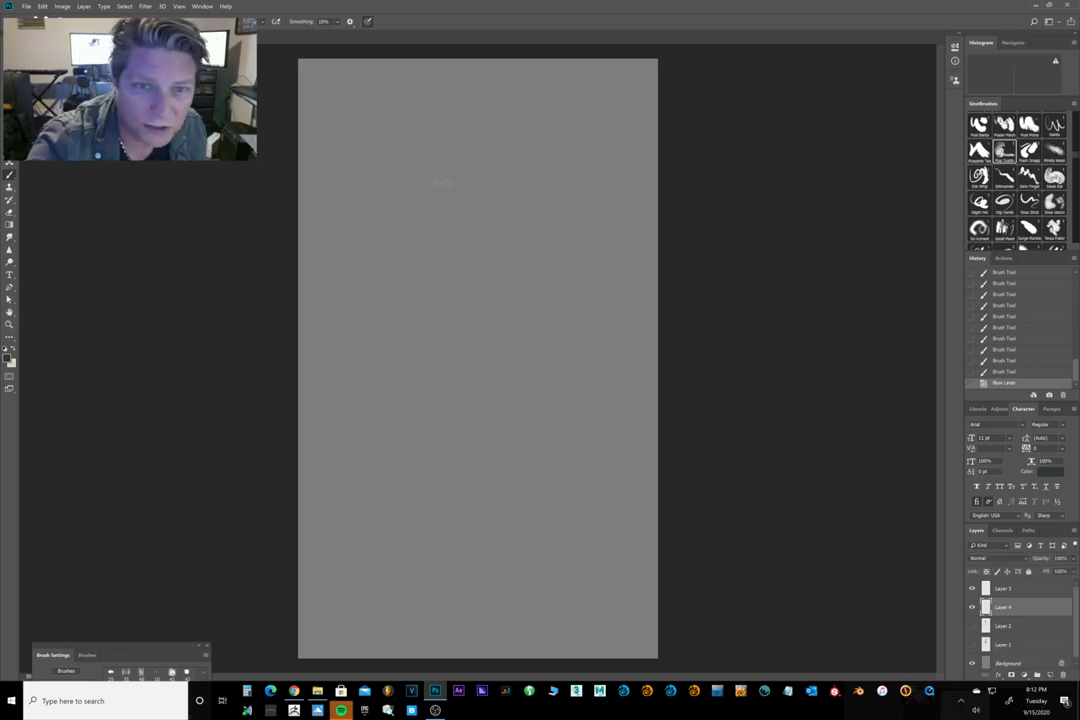
{"action": "mouse_move", "coordinate": [436, 183]}
{"action": "left_mouse_down"}
{"action": "mouse_move", "coordinate": [474, 137]}
{"action": "mouse_move", "coordinate": [445, 195]}
{"action": "left_mouse_up"}
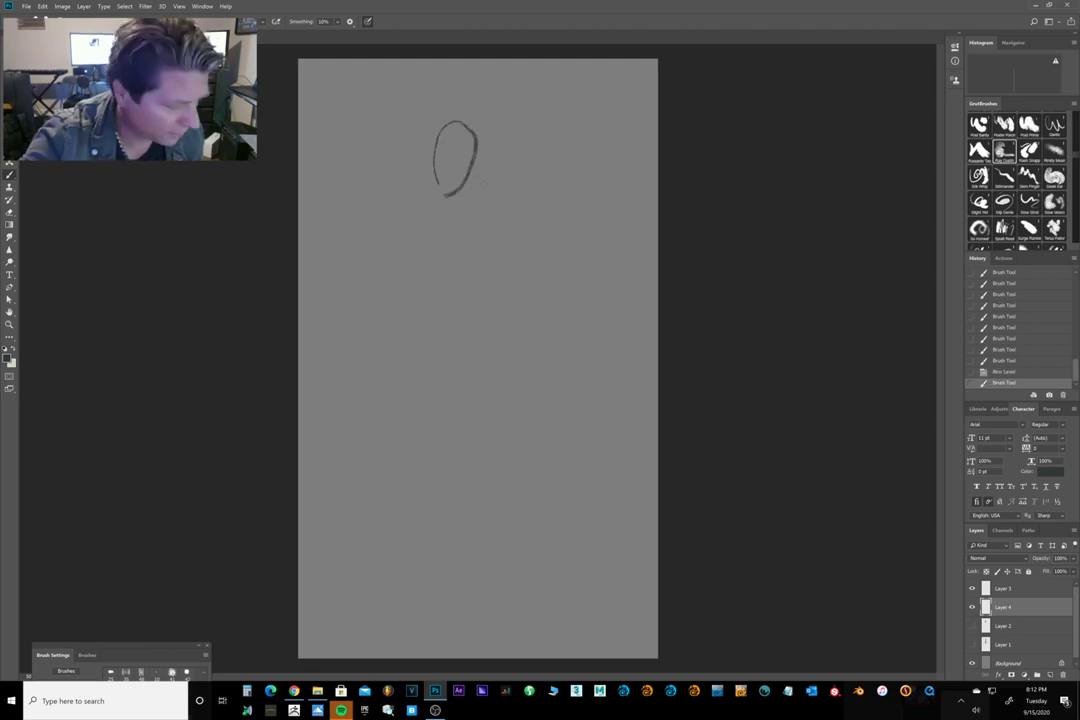
{"action": "key", "text": "ctrl+z"}
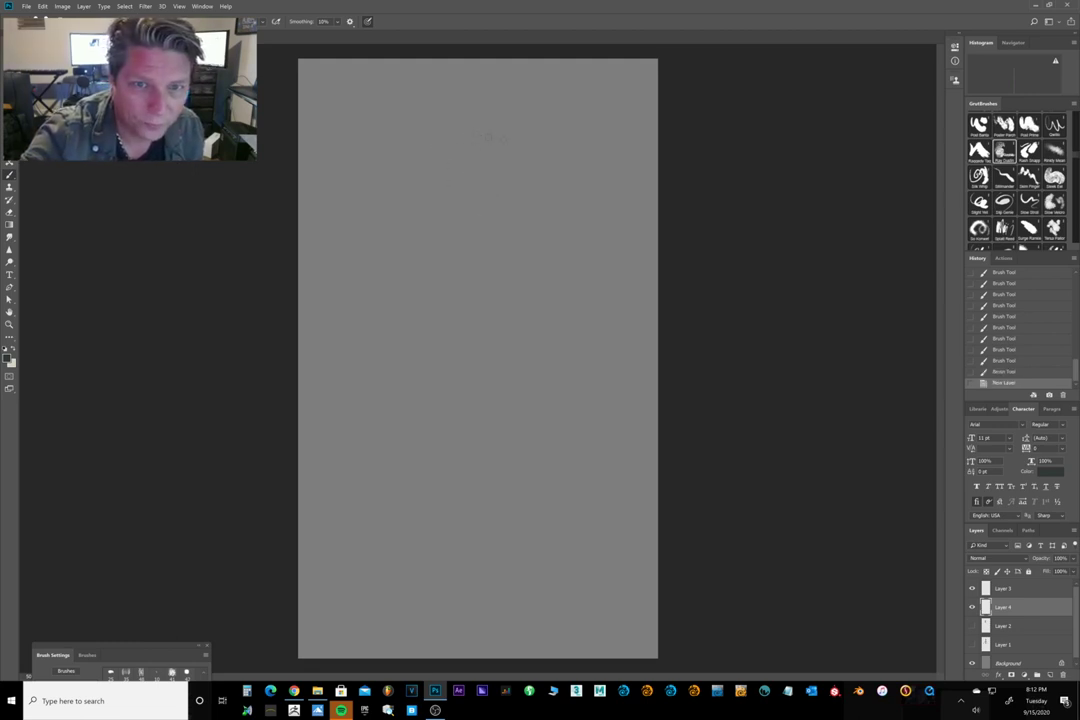
{"action": "left_click_drag", "start_coordinate": [488, 137], "coordinate": [502, 347]}
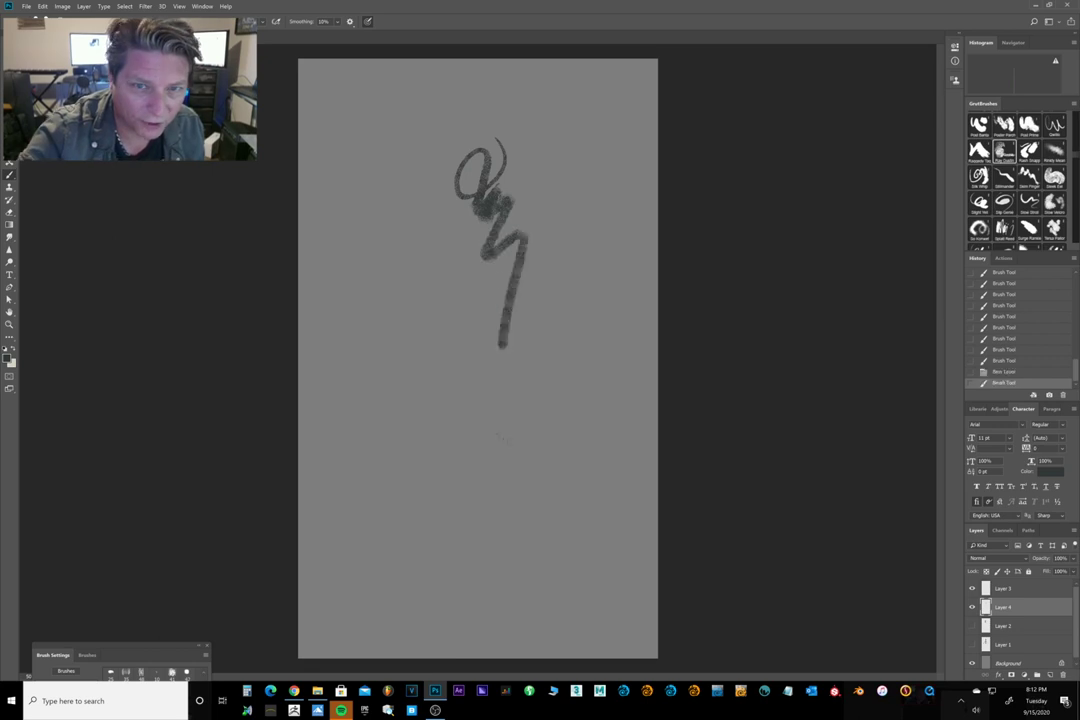
{"action": "key", "text": "ctrl+z"}
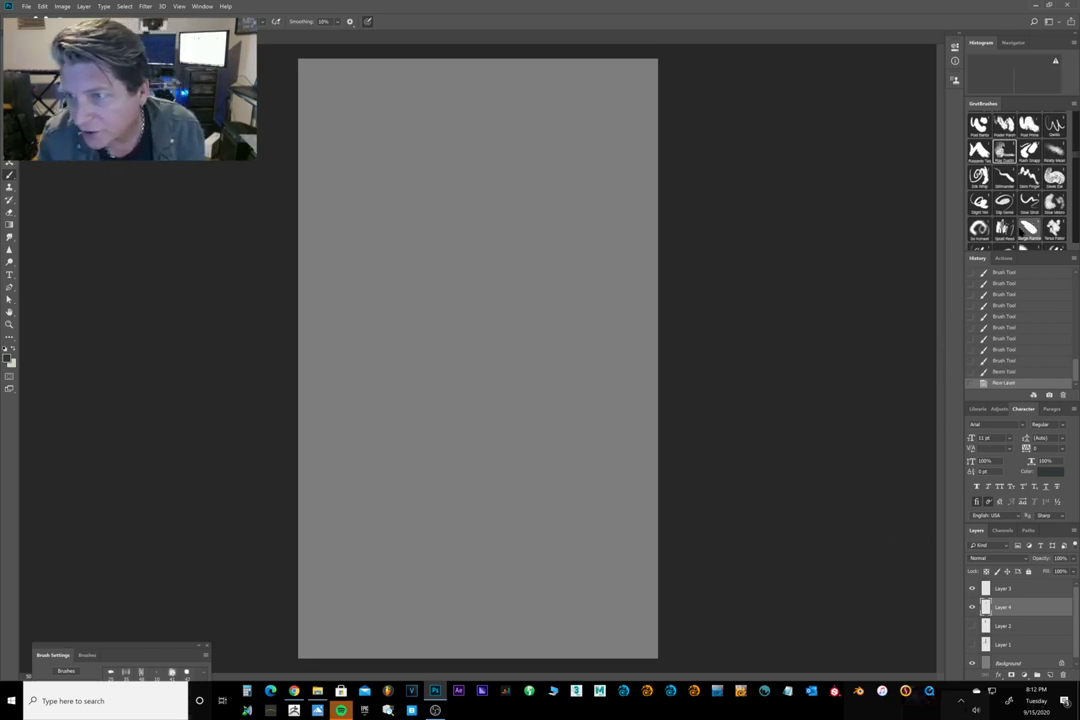
{"action": "left_click", "coordinate": [1030, 228]}
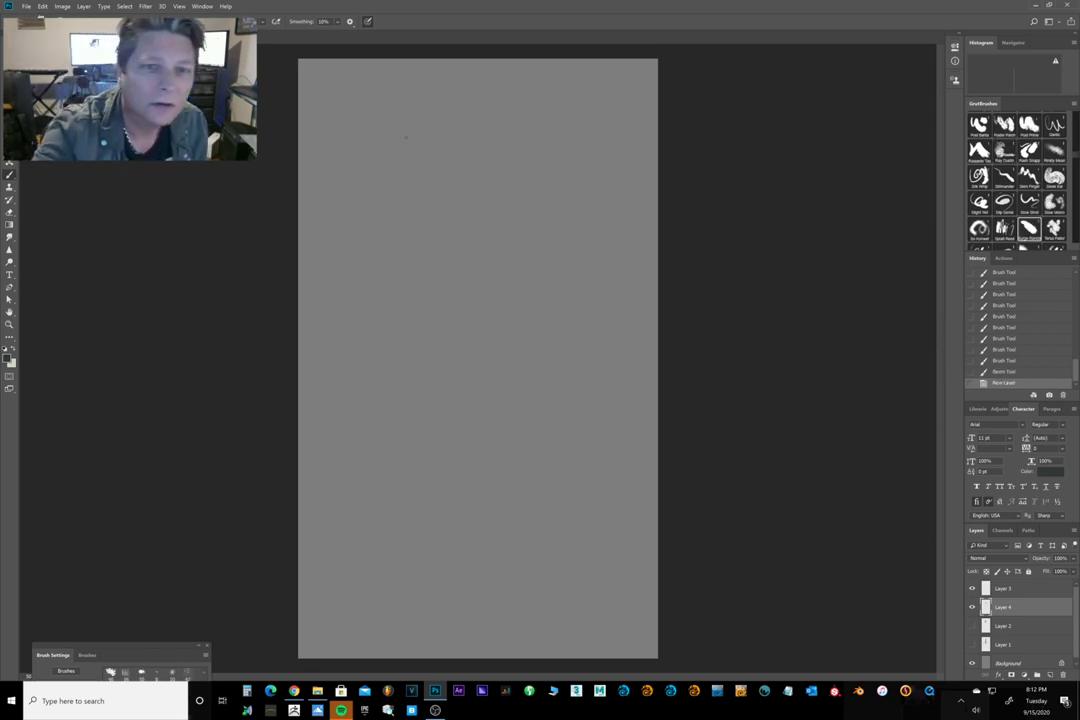
{"action": "mouse_move", "coordinate": [400, 145]}
{"action": "left_mouse_down"}
{"action": "mouse_move", "coordinate": [397, 184]}
{"action": "mouse_move", "coordinate": [433, 212]}
{"action": "mouse_move", "coordinate": [474, 175]}
{"action": "mouse_move", "coordinate": [456, 325]}
{"action": "mouse_move", "coordinate": [541, 403]}
{"action": "mouse_move", "coordinate": [531, 532]}
{"action": "mouse_move", "coordinate": [497, 368]}
{"action": "mouse_move", "coordinate": [535, 352]}
{"action": "left_mouse_up"}
{"action": "key", "text": "ctrl+z"}
Choose a finer textured GrutBrushes brush and sketch an elongated alien head with a pointed chin and slanted eyes.
{"action": "scroll", "coordinate": [1046, 213], "scroll_direction": "down", "scroll_amount": 5}
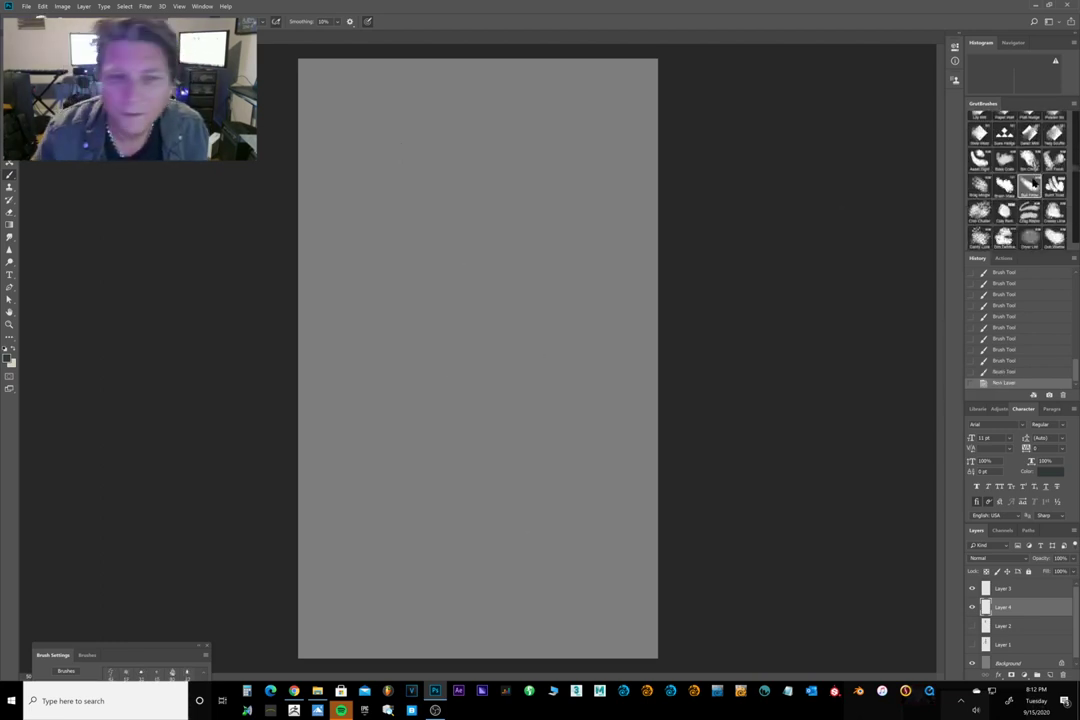
{"action": "mouse_move", "coordinate": [445, 208]}
{"action": "left_mouse_down"}
{"action": "mouse_move", "coordinate": [470, 175]}
{"action": "mouse_move", "coordinate": [461, 205]}
{"action": "mouse_move", "coordinate": [480, 229]}
{"action": "mouse_move", "coordinate": [451, 292]}
{"action": "mouse_move", "coordinate": [465, 313]}
{"action": "mouse_move", "coordinate": [535, 298]}
{"action": "mouse_move", "coordinate": [503, 514]}
{"action": "left_mouse_up"}
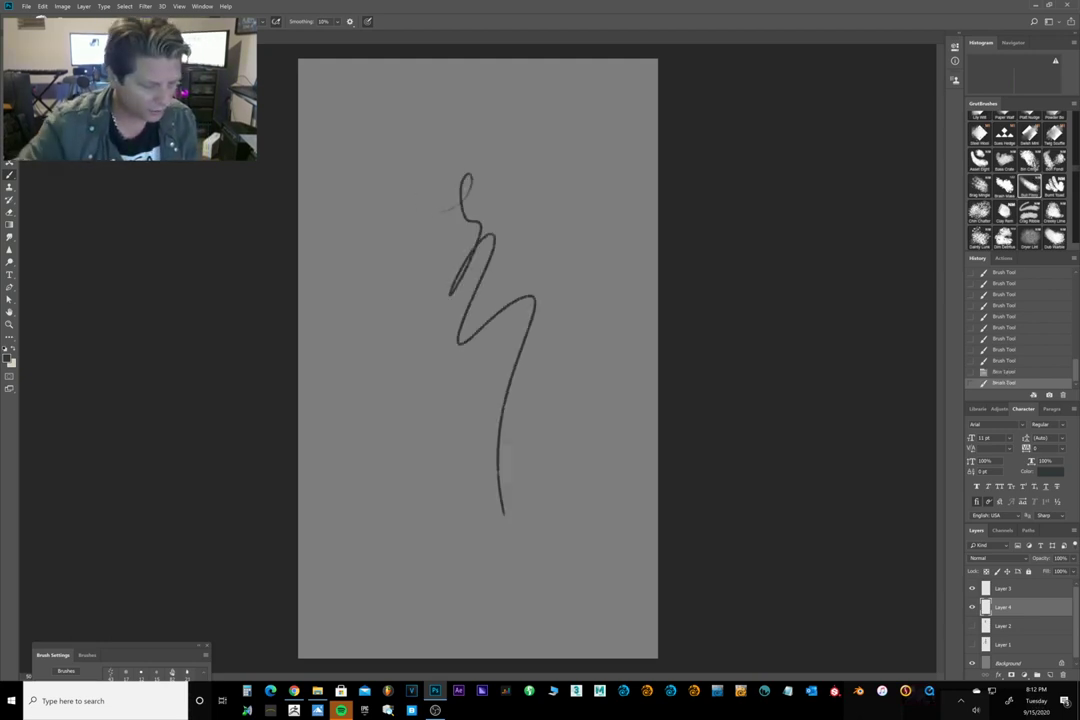
{"action": "key", "text": "ctrl+z"}
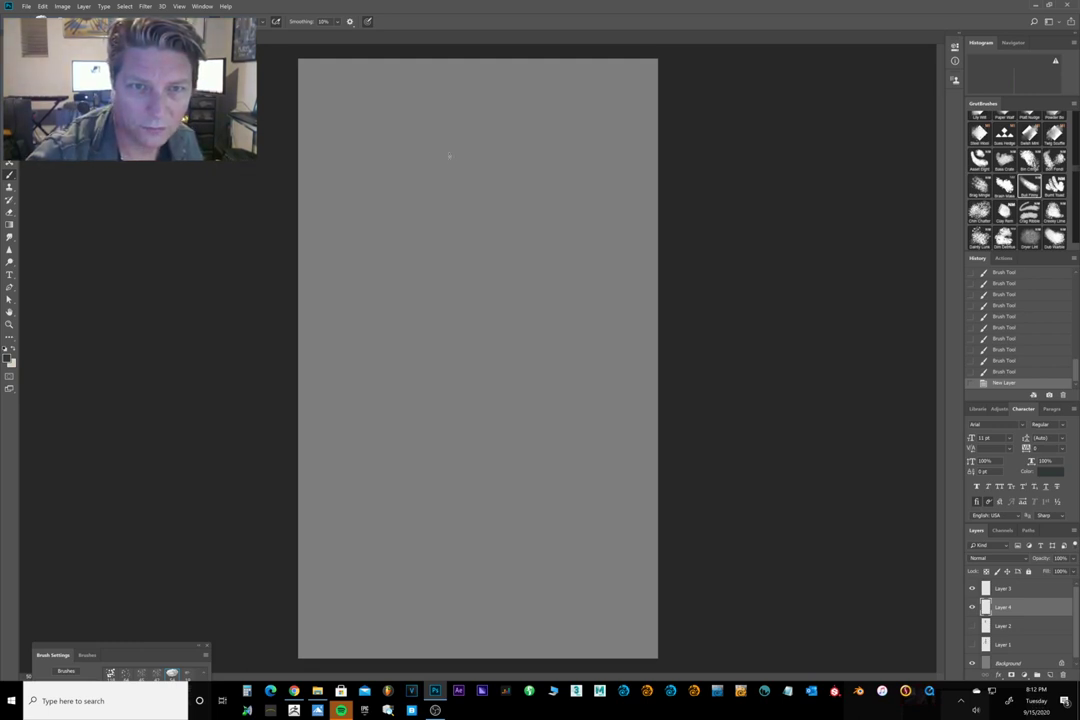
{"action": "left_click_drag", "start_coordinate": [449, 156], "coordinate": [452, 165]}
{"action": "mouse_move", "coordinate": [445, 134]}
{"action": "left_mouse_down"}
{"action": "mouse_move", "coordinate": [491, 97]}
{"action": "mouse_move", "coordinate": [500, 124]}
{"action": "mouse_move", "coordinate": [482, 170]}
{"action": "mouse_move", "coordinate": [473, 180]}
{"action": "mouse_move", "coordinate": [451, 160]}
{"action": "mouse_move", "coordinate": [468, 179]}
{"action": "left_mouse_up"}
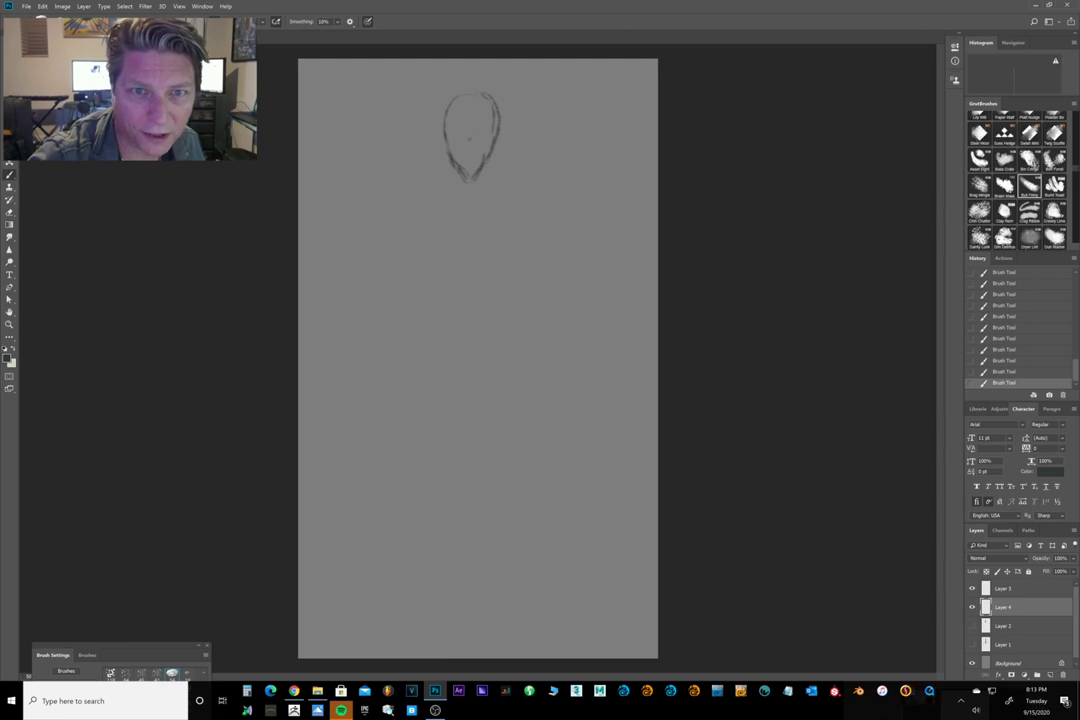
{"action": "mouse_move", "coordinate": [470, 141]}
{"action": "left_mouse_down"}
{"action": "mouse_move", "coordinate": [481, 132]}
{"action": "mouse_move", "coordinate": [464, 152]}
{"action": "left_mouse_up"}
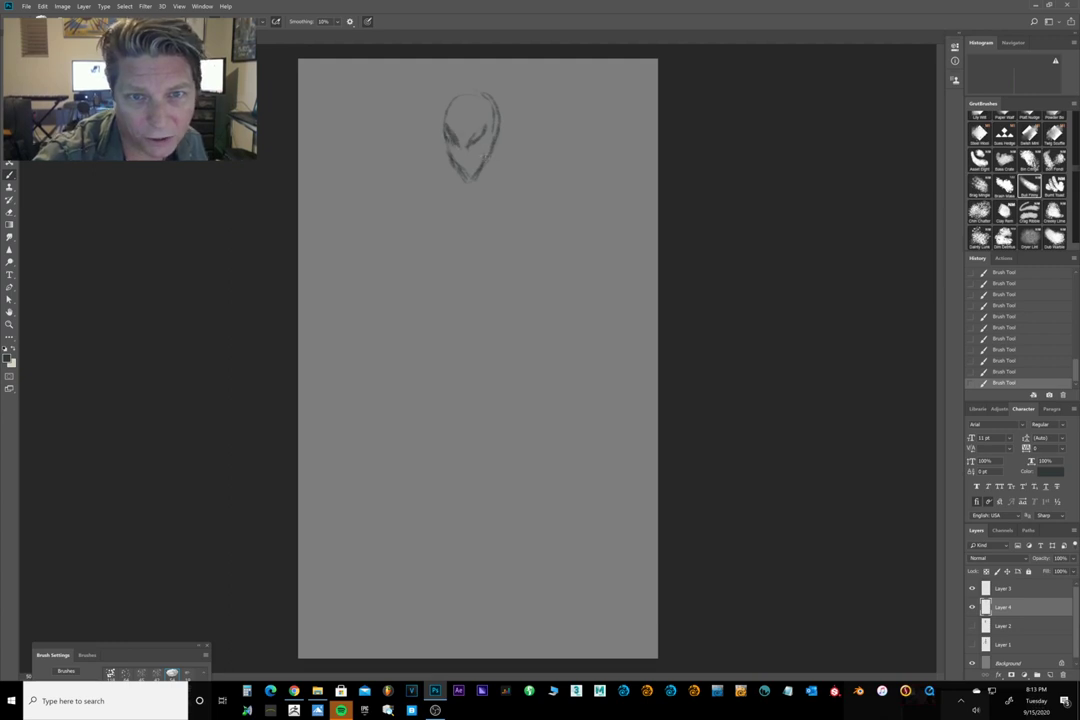
Sketch the neck, shoulders, slender torso and narrow waist below the head.
{"action": "mouse_move", "coordinate": [482, 174]}
{"action": "left_mouse_down"}
{"action": "mouse_move", "coordinate": [464, 207]}
{"action": "mouse_move", "coordinate": [485, 195]}
{"action": "mouse_move", "coordinate": [511, 213]}
{"action": "left_mouse_up"}
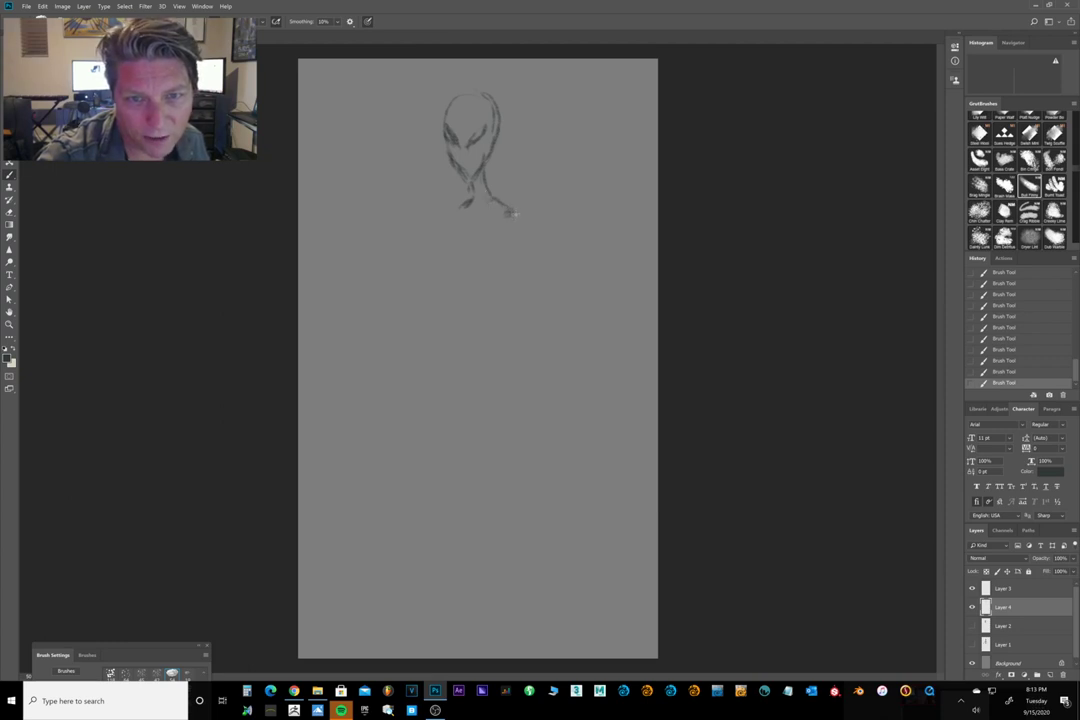
{"action": "left_click_drag", "start_coordinate": [450, 241], "coordinate": [468, 313]}
{"action": "left_click_drag", "start_coordinate": [450, 235], "coordinate": [469, 313]}
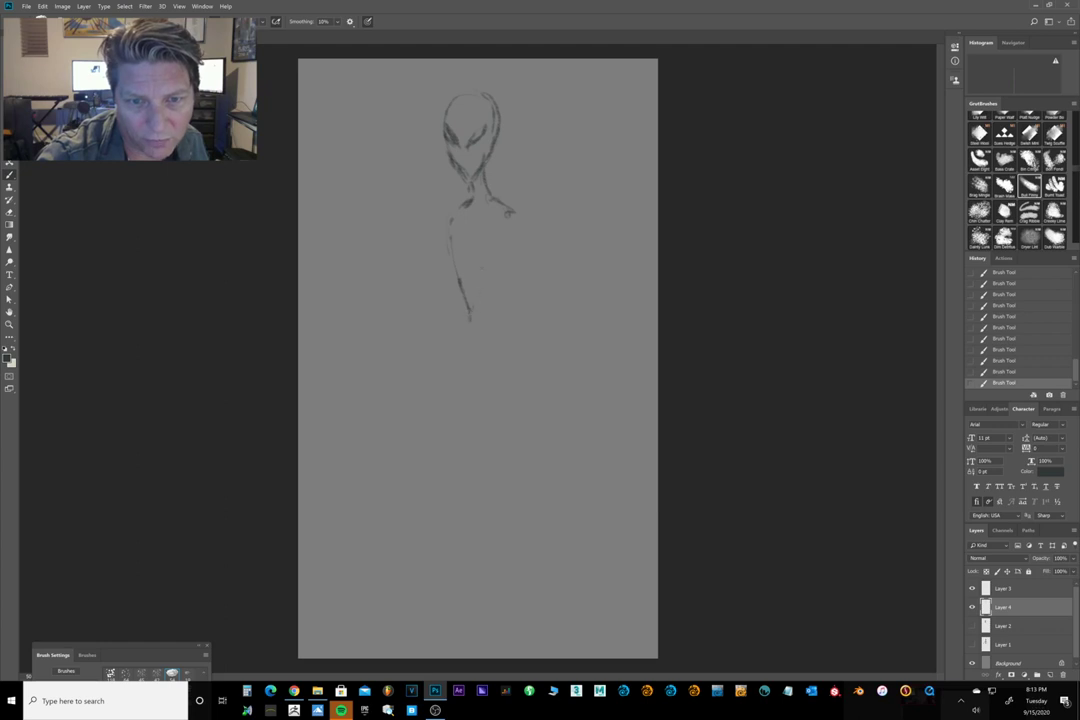
{"action": "left_click_drag", "start_coordinate": [479, 265], "coordinate": [503, 327]}
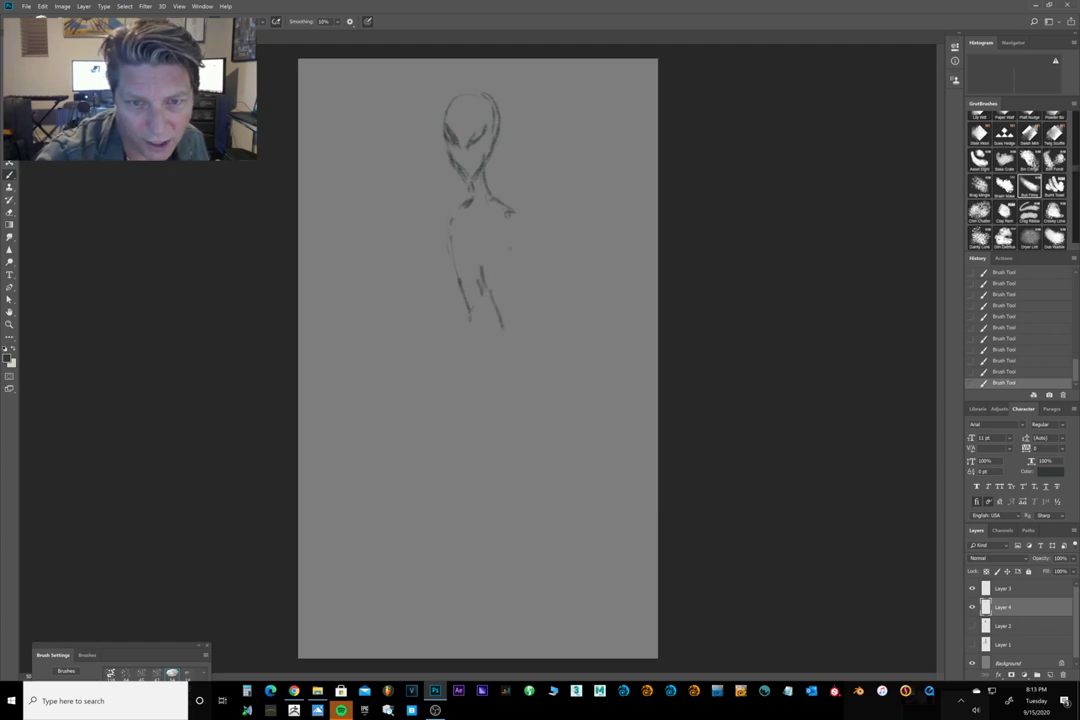
{"action": "left_click_drag", "start_coordinate": [511, 228], "coordinate": [498, 362]}
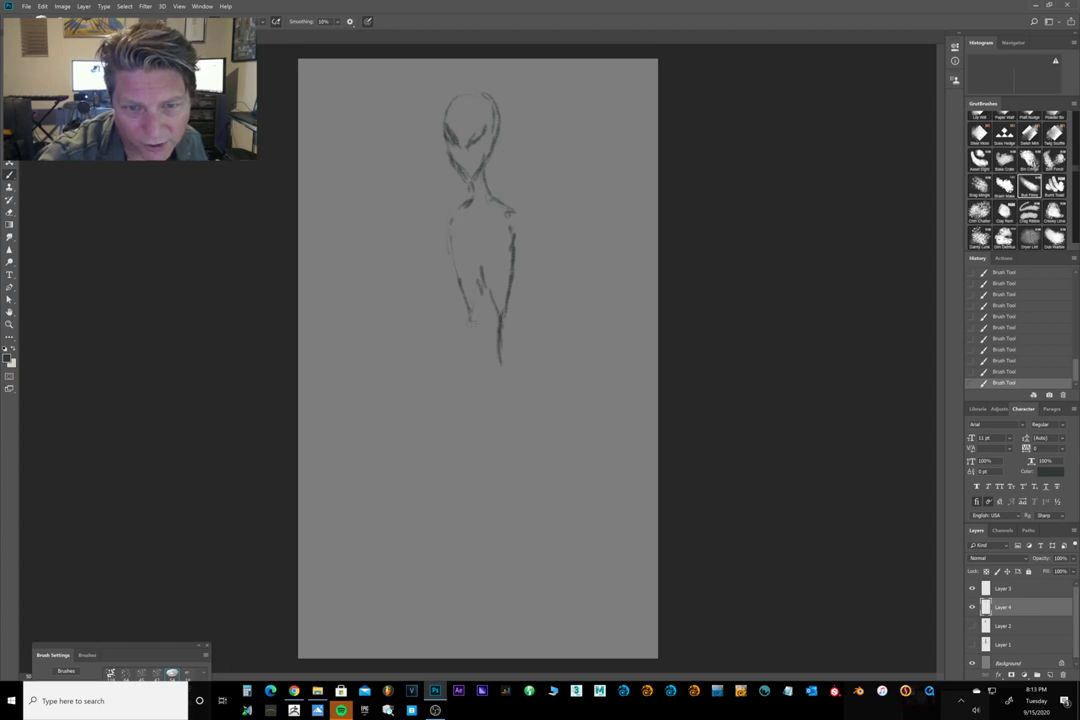
{"action": "left_click_drag", "start_coordinate": [469, 318], "coordinate": [476, 370]}
{"action": "left_click_drag", "start_coordinate": [472, 322], "coordinate": [477, 371]}
{"action": "left_click_drag", "start_coordinate": [502, 322], "coordinate": [508, 371]}
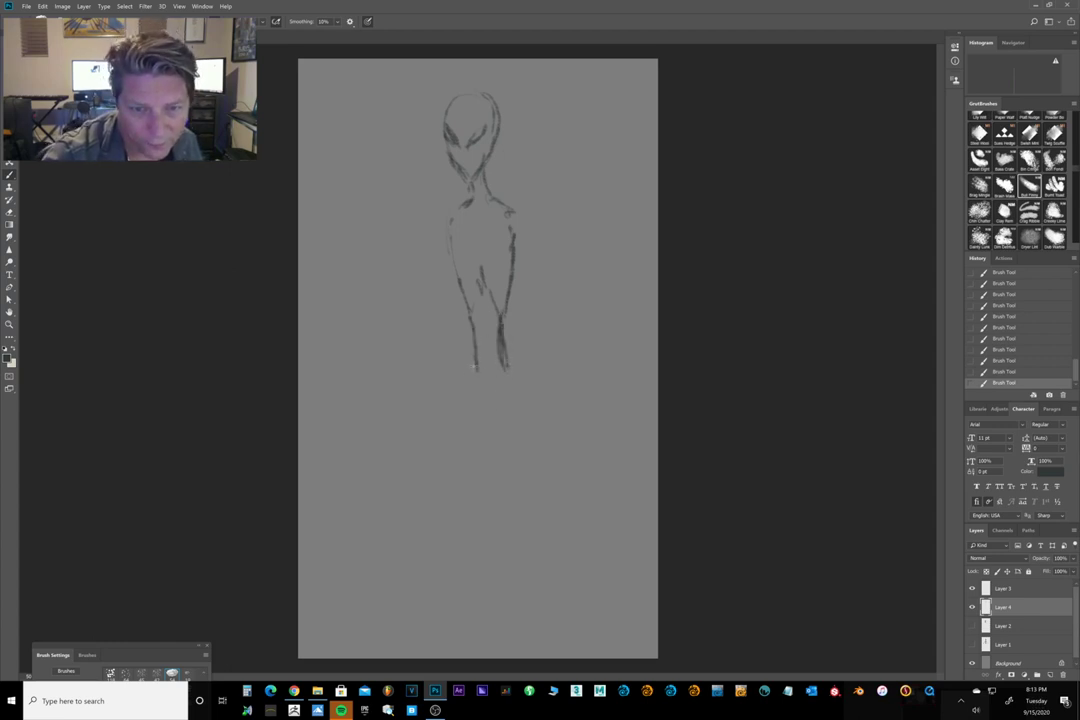
Sketch the leg on the canvas's left side with a forward-bent knee, backward-angled shin and long foot.
{"action": "mouse_move", "coordinate": [474, 372]}
{"action": "left_mouse_down"}
{"action": "mouse_move", "coordinate": [447, 426]}
{"action": "mouse_move", "coordinate": [473, 429]}
{"action": "mouse_move", "coordinate": [456, 459]}
{"action": "left_mouse_up"}
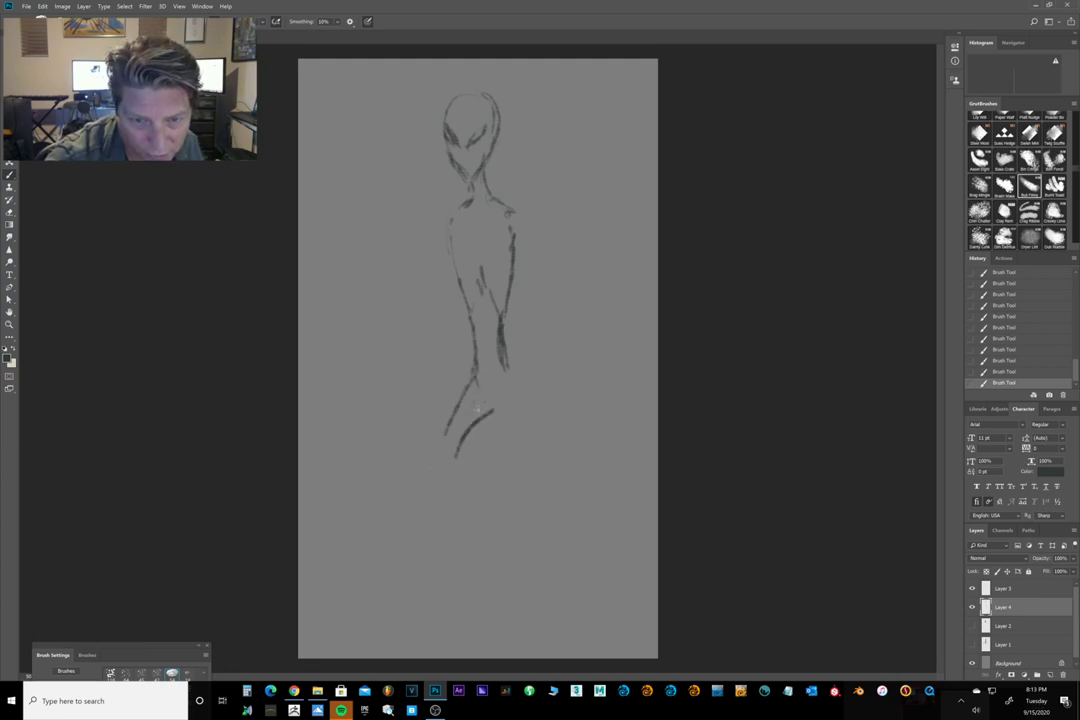
{"action": "left_click_drag", "start_coordinate": [484, 402], "coordinate": [432, 491]}
{"action": "mouse_move", "coordinate": [477, 429]}
{"action": "left_mouse_down"}
{"action": "mouse_move", "coordinate": [425, 495]}
{"action": "mouse_move", "coordinate": [446, 532]}
{"action": "left_mouse_up"}
{"action": "mouse_move", "coordinate": [432, 488]}
{"action": "left_mouse_down"}
{"action": "mouse_move", "coordinate": [484, 582]}
{"action": "mouse_move", "coordinate": [473, 581]}
{"action": "mouse_move", "coordinate": [451, 640]}
{"action": "mouse_move", "coordinate": [399, 647]}
{"action": "mouse_move", "coordinate": [443, 646]}
{"action": "mouse_move", "coordinate": [390, 651]}
{"action": "mouse_move", "coordinate": [455, 648]}
{"action": "left_mouse_up"}
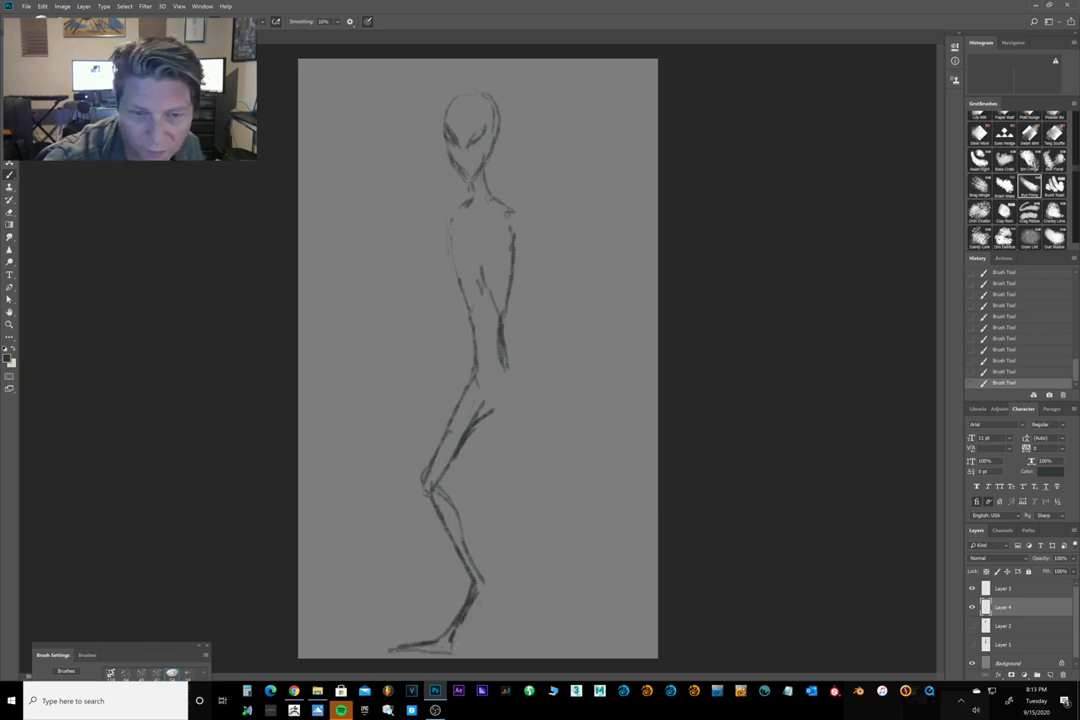
Sketch the second leg and foot on the canvas's right side, and reinforce the first knee and the crotch lines.
{"action": "left_click_drag", "start_coordinate": [492, 388], "coordinate": [513, 432]}
{"action": "mouse_move", "coordinate": [504, 367]}
{"action": "left_mouse_down"}
{"action": "mouse_move", "coordinate": [512, 418]}
{"action": "mouse_move", "coordinate": [538, 458]}
{"action": "left_mouse_up"}
{"action": "mouse_move", "coordinate": [508, 414]}
{"action": "left_mouse_down"}
{"action": "mouse_move", "coordinate": [531, 480]}
{"action": "mouse_move", "coordinate": [544, 484]}
{"action": "mouse_move", "coordinate": [513, 585]}
{"action": "left_mouse_up"}
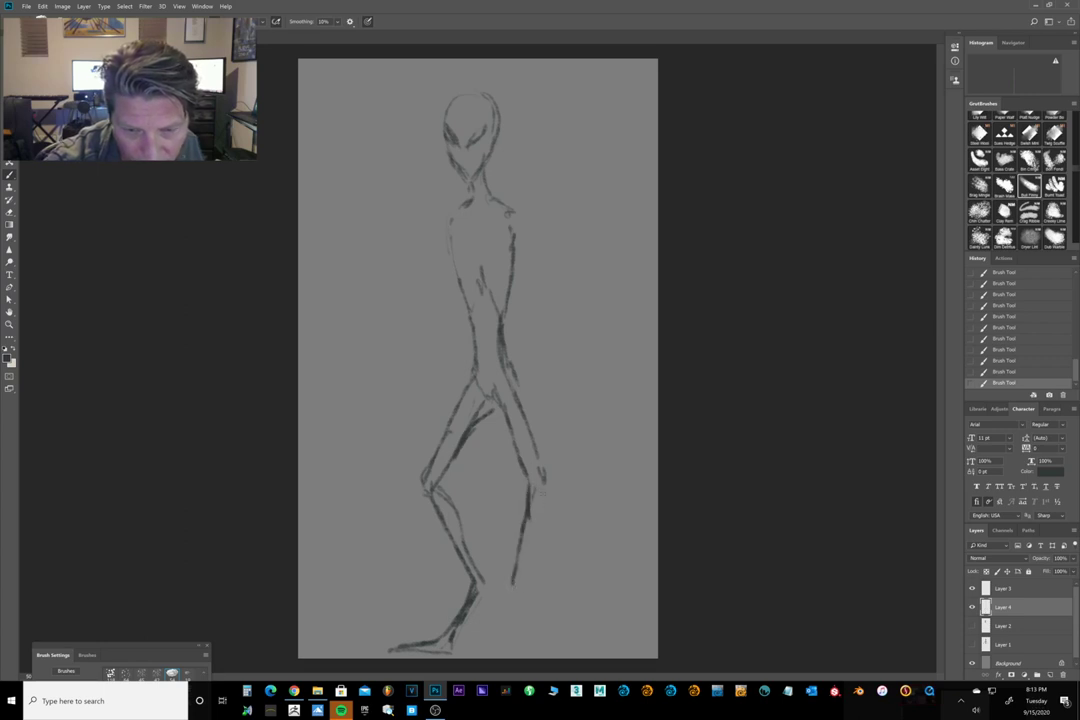
{"action": "left_click_drag", "start_coordinate": [545, 484], "coordinate": [516, 587]}
{"action": "left_click_drag", "start_coordinate": [437, 457], "coordinate": [428, 496]}
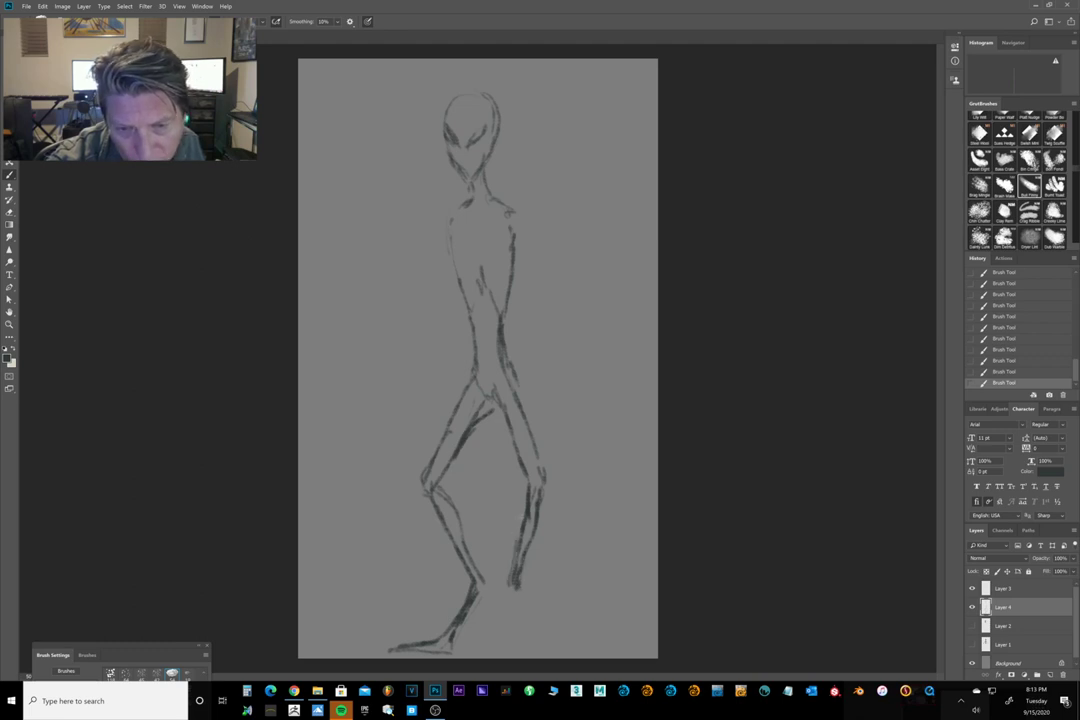
{"action": "mouse_move", "coordinate": [520, 526]}
{"action": "left_mouse_down"}
{"action": "mouse_move", "coordinate": [509, 579]}
{"action": "mouse_move", "coordinate": [518, 637]}
{"action": "left_mouse_up"}
{"action": "mouse_move", "coordinate": [517, 582]}
{"action": "left_mouse_down"}
{"action": "mouse_move", "coordinate": [535, 645]}
{"action": "mouse_move", "coordinate": [576, 649]}
{"action": "left_mouse_up"}
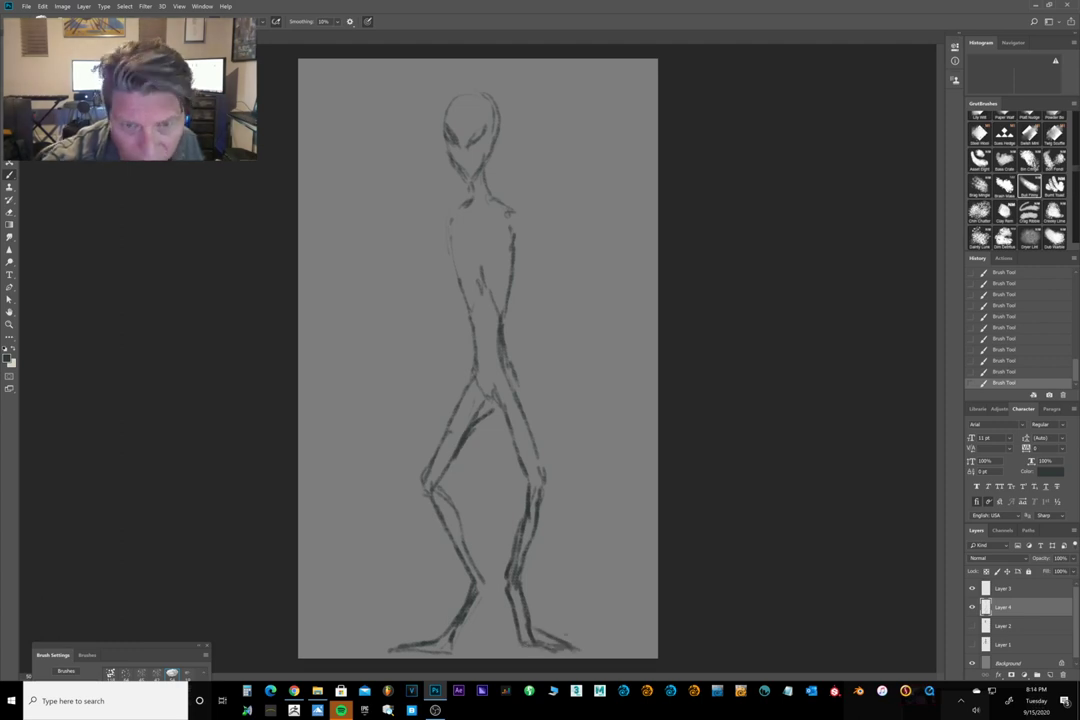
{"action": "left_click_drag", "start_coordinate": [480, 414], "coordinate": [497, 389]}
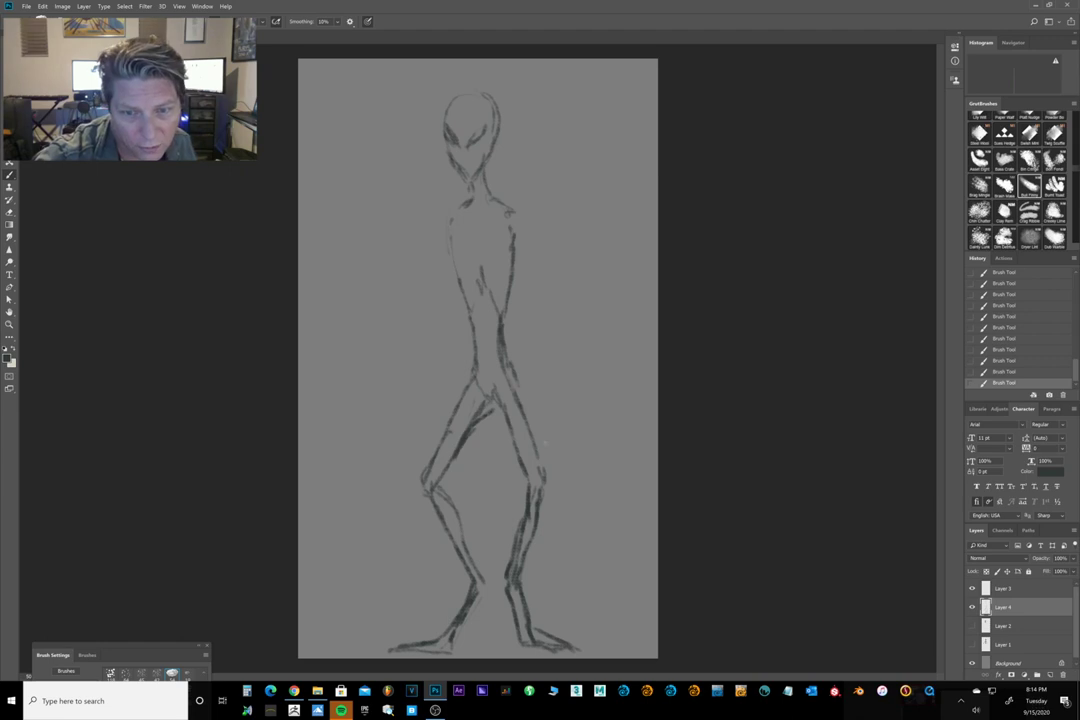
Sketch a long tail curving from the hip down and up beside the body, with thickened contours and a small spike.
{"action": "left_click_drag", "start_coordinate": [524, 400], "coordinate": [555, 449]}
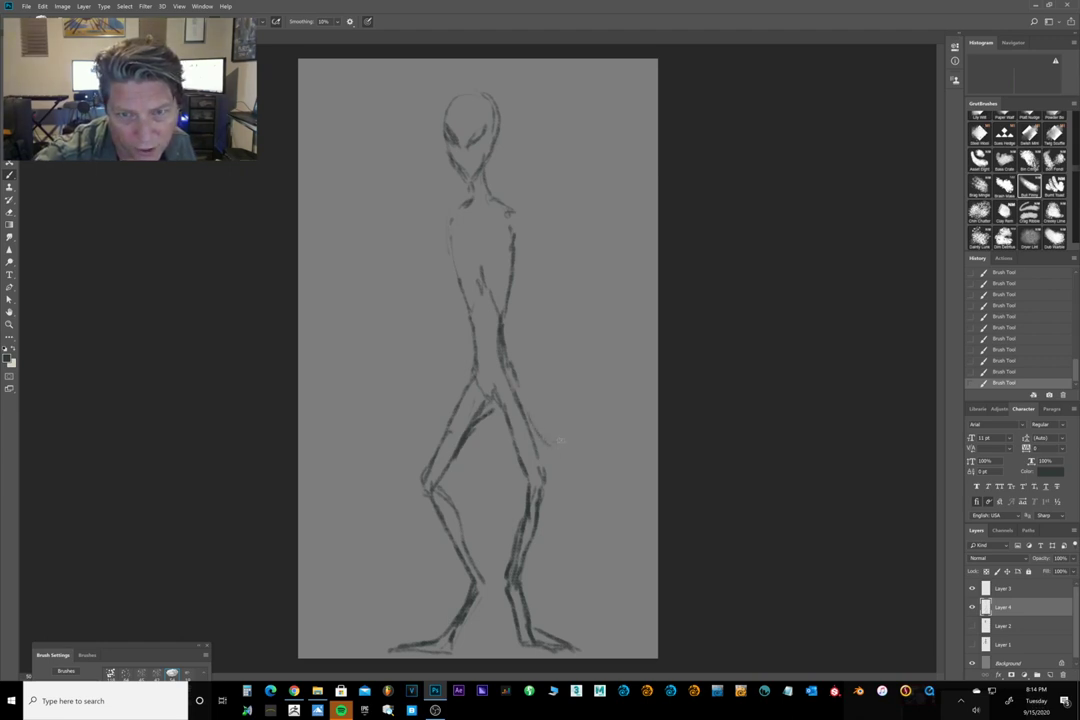
{"action": "mouse_move", "coordinate": [592, 362]}
{"action": "left_mouse_down"}
{"action": "mouse_move", "coordinate": [561, 187]}
{"action": "mouse_move", "coordinate": [596, 101]}
{"action": "left_mouse_up"}
{"action": "left_click_drag", "start_coordinate": [530, 421], "coordinate": [567, 456]}
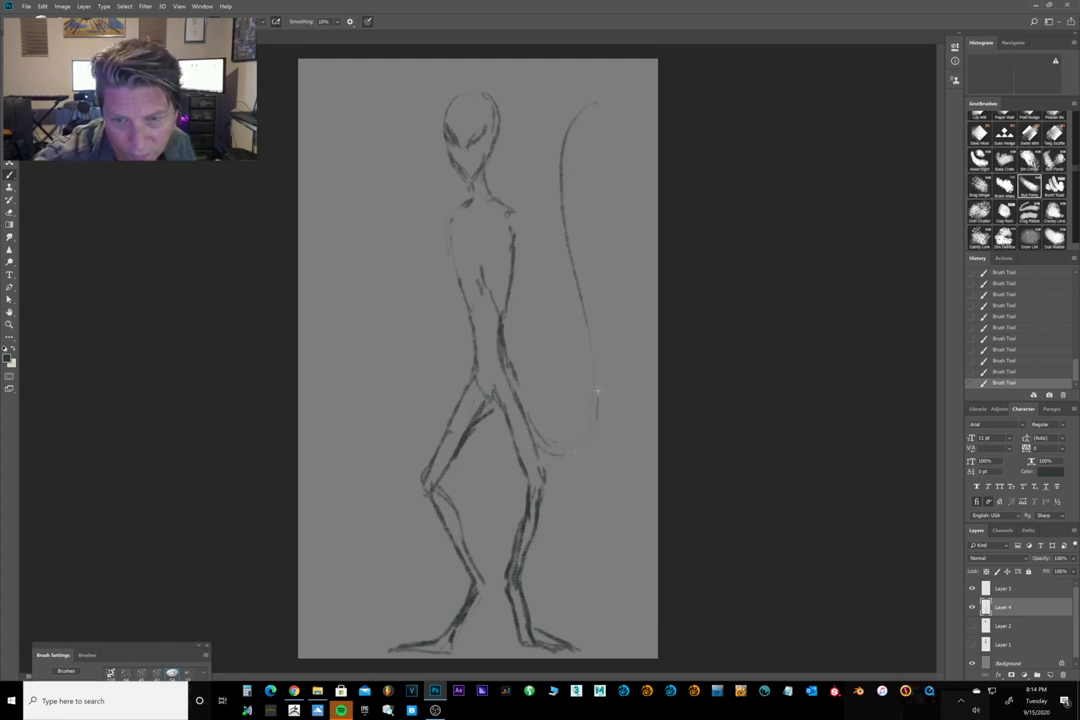
{"action": "left_click_drag", "start_coordinate": [597, 375], "coordinate": [598, 418]}
{"action": "mouse_move", "coordinate": [596, 356]}
{"action": "left_mouse_down"}
{"action": "mouse_move", "coordinate": [565, 202]}
{"action": "mouse_move", "coordinate": [566, 145]}
{"action": "mouse_move", "coordinate": [585, 111]}
{"action": "left_mouse_up"}
{"action": "mouse_move", "coordinate": [568, 219]}
{"action": "left_mouse_down"}
{"action": "mouse_move", "coordinate": [580, 206]}
{"action": "mouse_move", "coordinate": [590, 335]}
{"action": "left_mouse_up"}
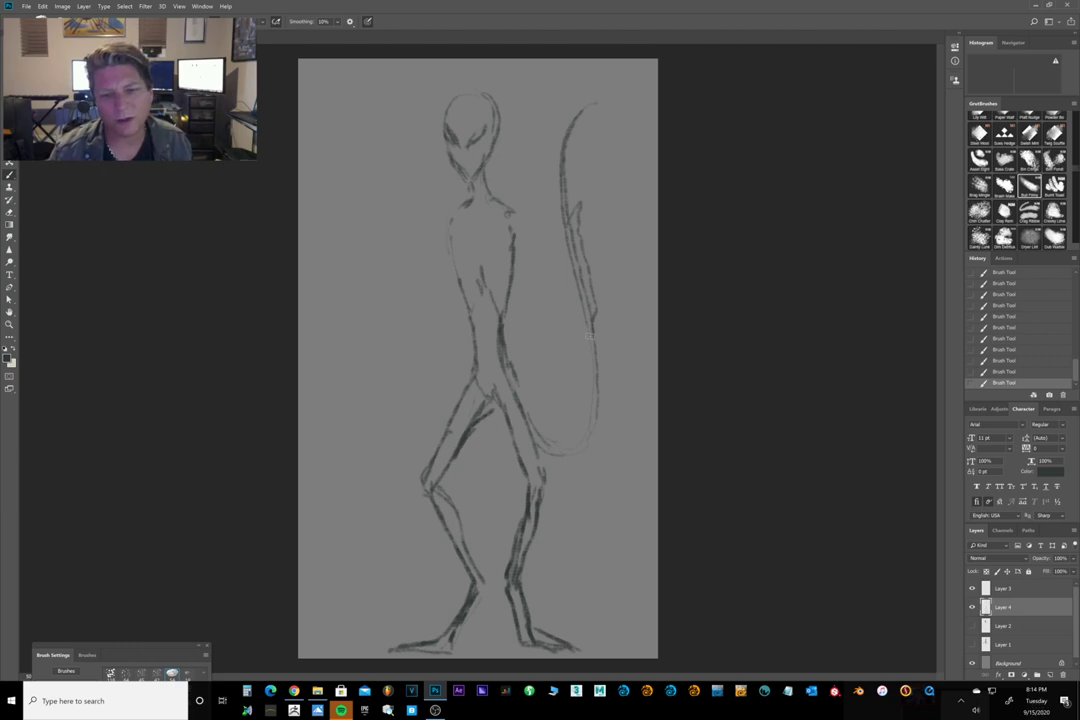
{"action": "mouse_move", "coordinate": [510, 383]}
{"action": "left_mouse_down"}
{"action": "mouse_move", "coordinate": [536, 438]}
{"action": "mouse_move", "coordinate": [561, 453]}
{"action": "mouse_move", "coordinate": [591, 424]}
{"action": "mouse_move", "coordinate": [583, 447]}
{"action": "mouse_move", "coordinate": [596, 400]}
{"action": "left_mouse_up"}
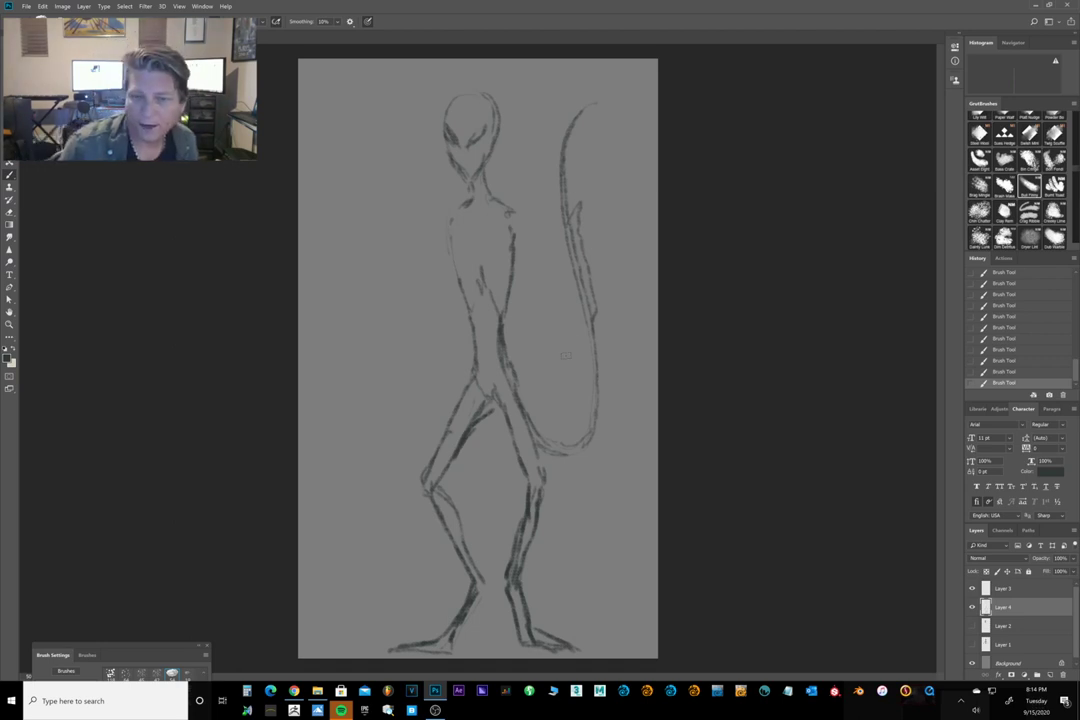
Add a new layer above the body sketch and draw a small dark mouth on the face.
{"action": "left_click", "coordinate": [1049, 677]}
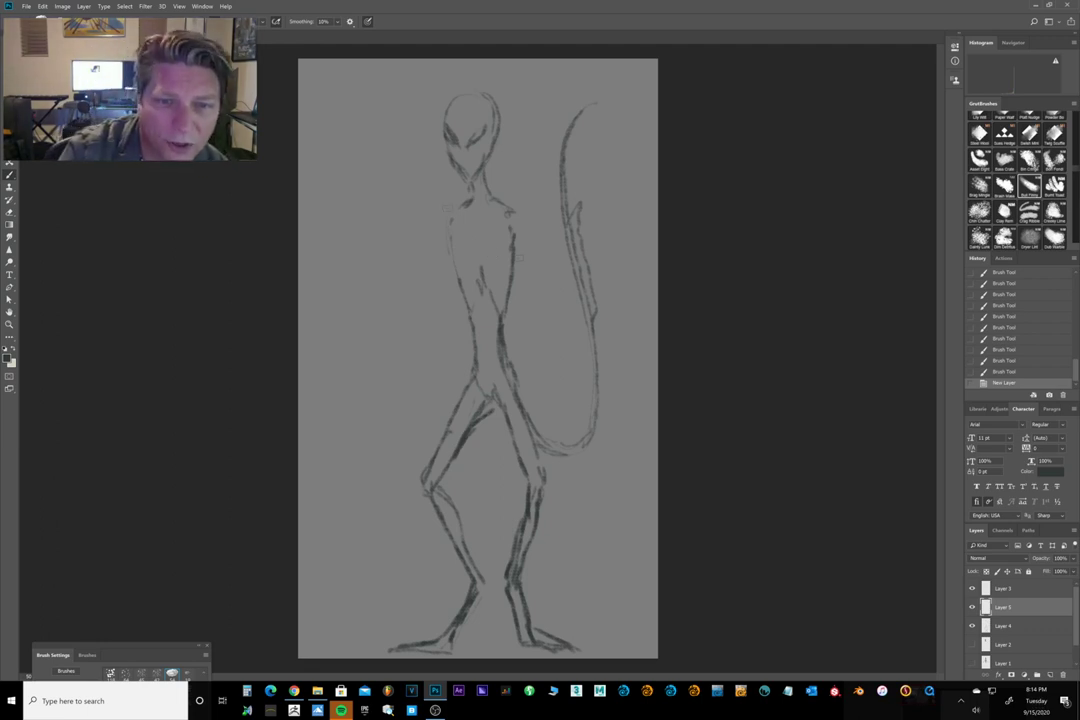
{"action": "left_click_drag", "start_coordinate": [463, 156], "coordinate": [468, 161]}
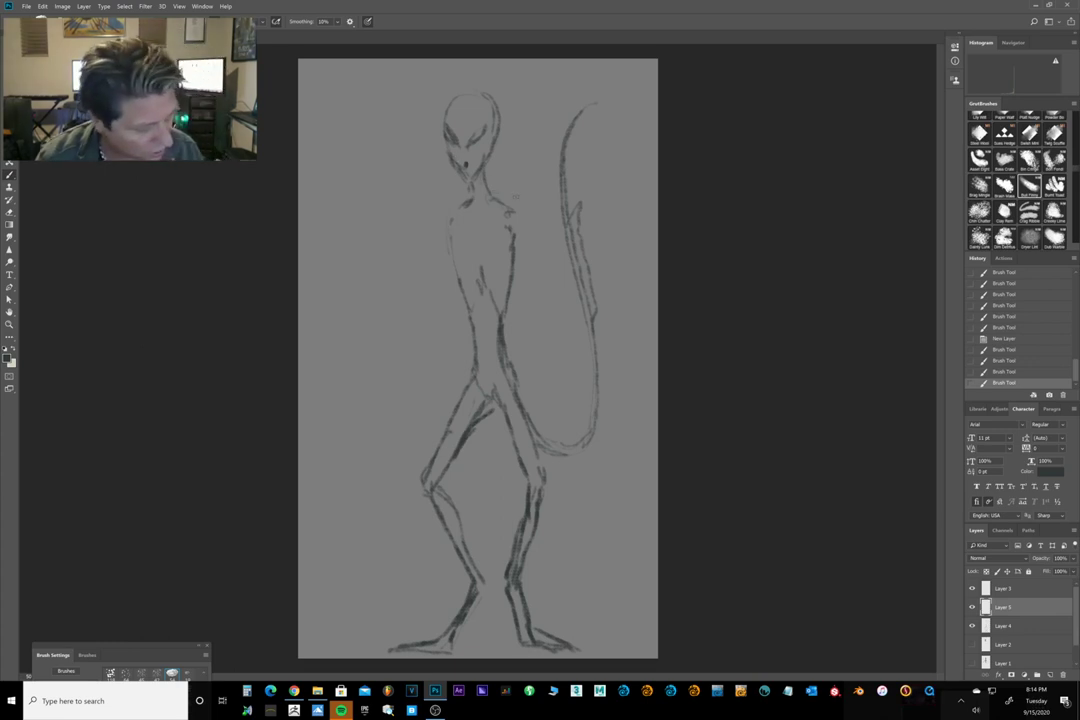
Sketch an upper arm sloping outward and down from the shoulder on the canvas's right side, ending in a pointed elbow past the tail.
{"action": "left_click_drag", "start_coordinate": [830, 296], "coordinate": [830, 286]}
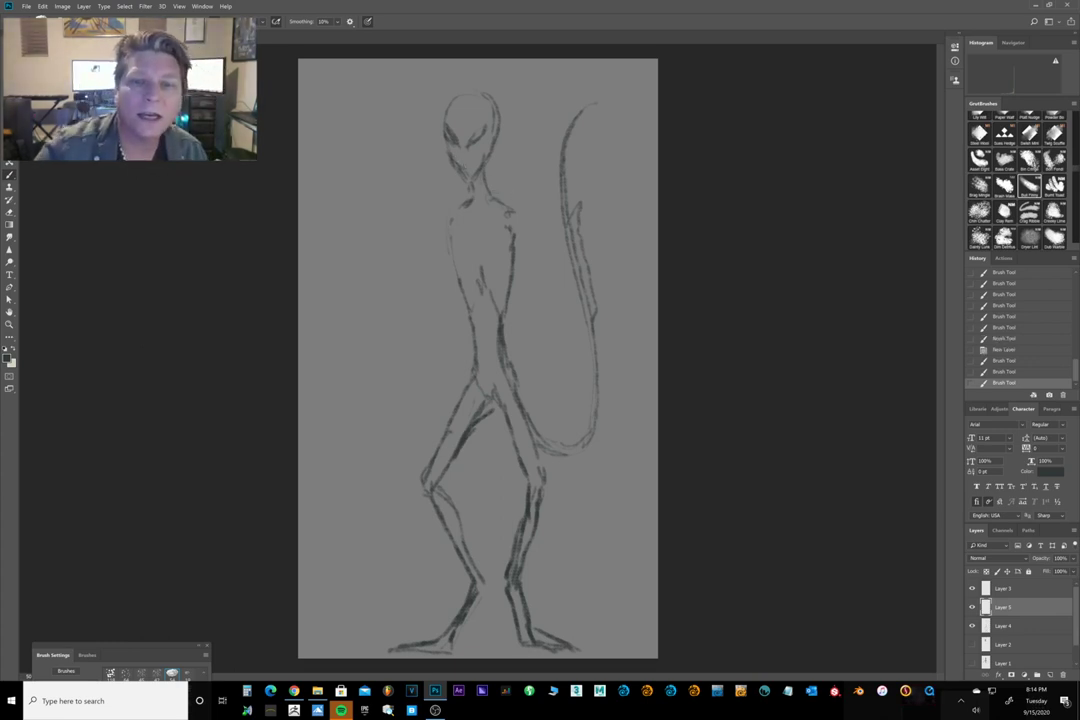
{"action": "mouse_move", "coordinate": [514, 229]}
{"action": "left_mouse_down"}
{"action": "mouse_move", "coordinate": [531, 253]}
{"action": "mouse_move", "coordinate": [525, 222]}
{"action": "mouse_move", "coordinate": [535, 246]}
{"action": "left_mouse_up"}
{"action": "mouse_move", "coordinate": [518, 213]}
{"action": "left_mouse_down"}
{"action": "mouse_move", "coordinate": [538, 268]}
{"action": "mouse_move", "coordinate": [562, 297]}
{"action": "left_mouse_up"}
{"action": "left_click_drag", "start_coordinate": [527, 235], "coordinate": [591, 330]}
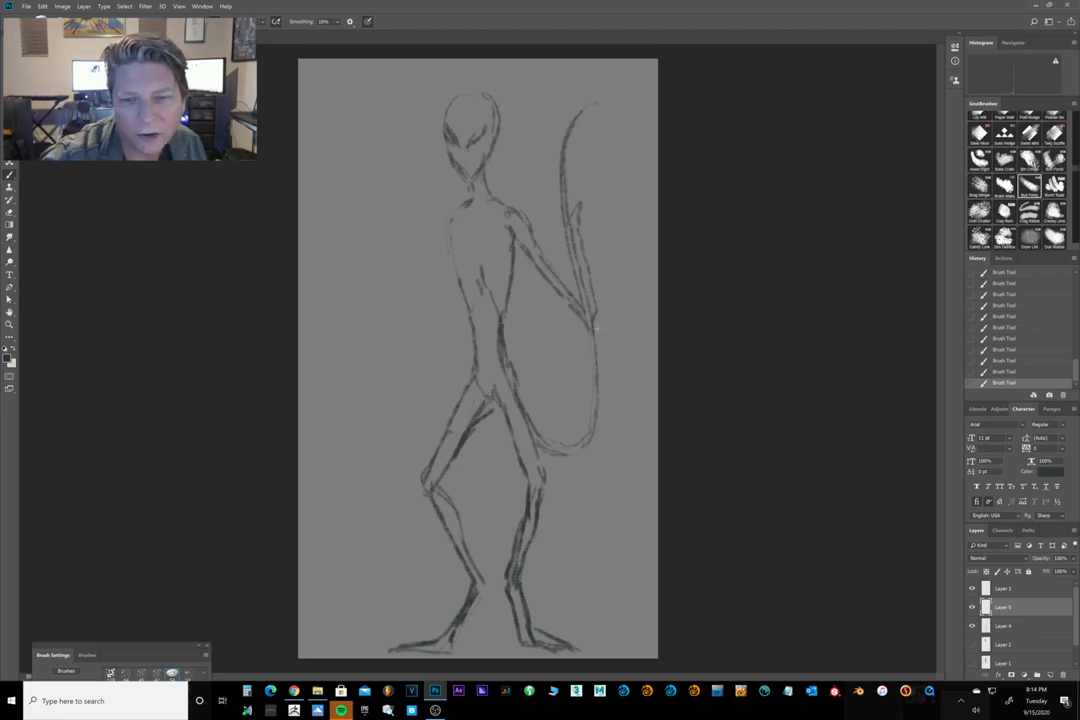
{"action": "left_click_drag", "start_coordinate": [585, 312], "coordinate": [616, 343]}
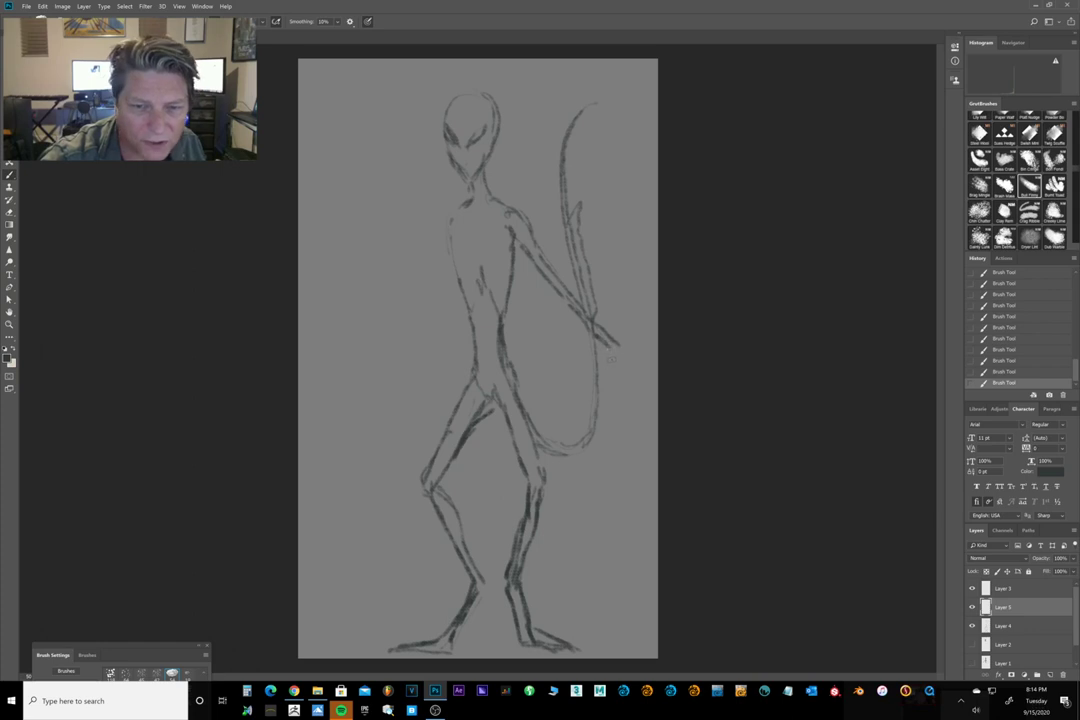
Extend that arm with a long forearm hanging down to shin level, ending in a hooked hand with a separate thumb.
{"action": "left_click_drag", "start_coordinate": [605, 355], "coordinate": [620, 520]}
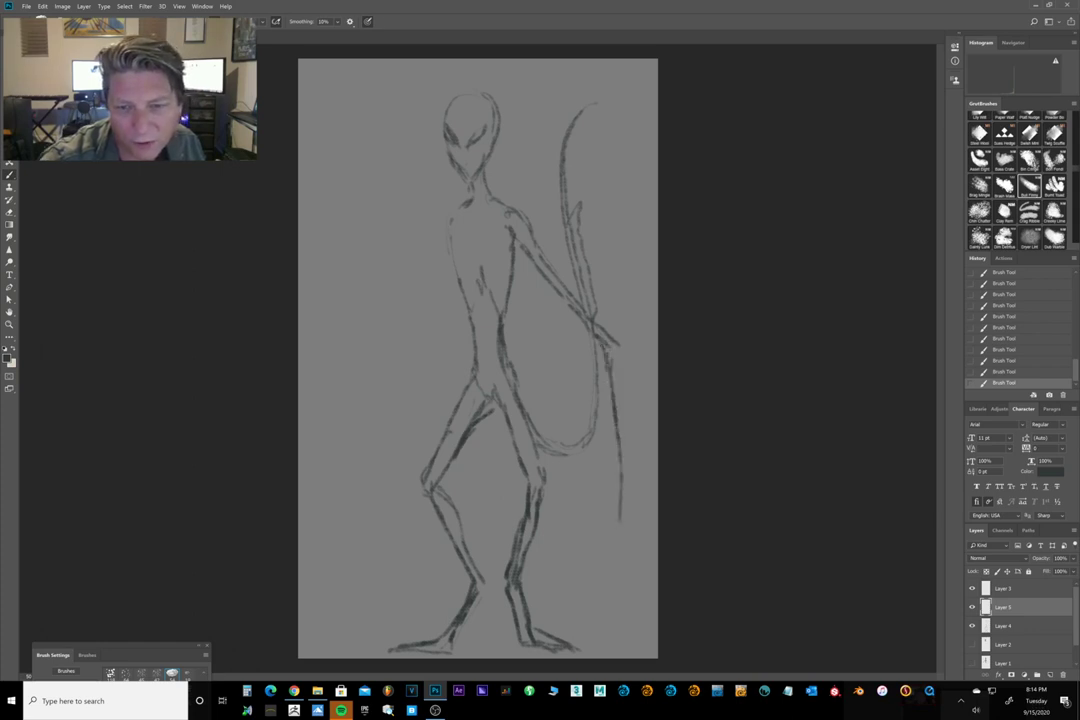
{"action": "left_click_drag", "start_coordinate": [617, 345], "coordinate": [629, 518]}
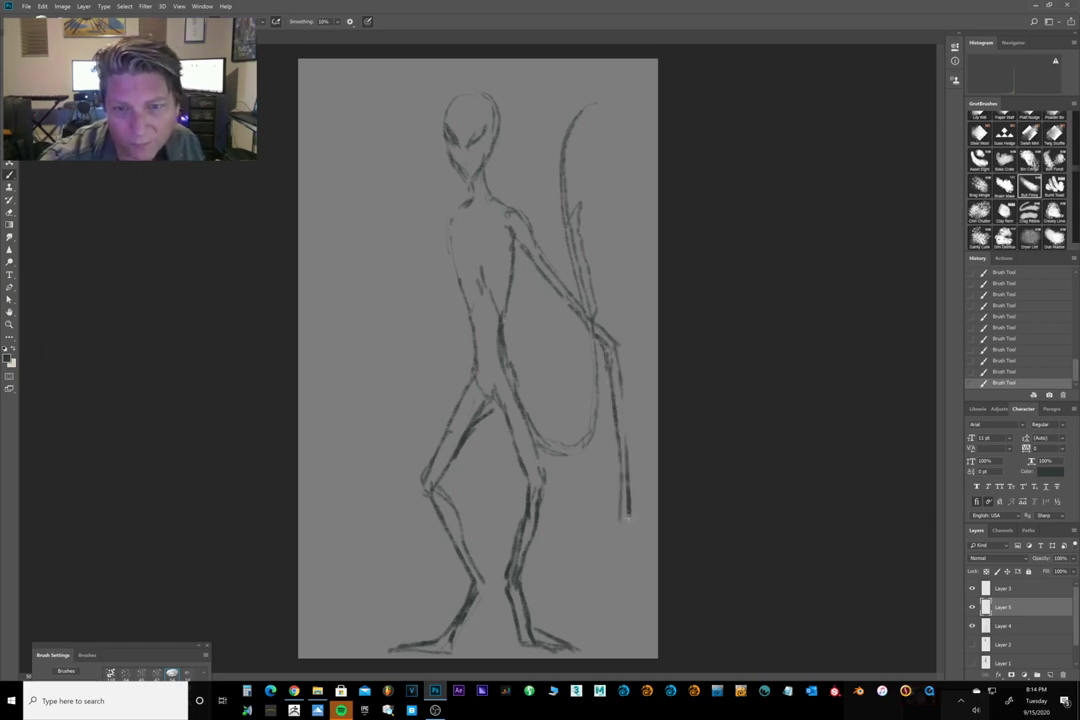
{"action": "left_click_drag", "start_coordinate": [624, 460], "coordinate": [626, 501]}
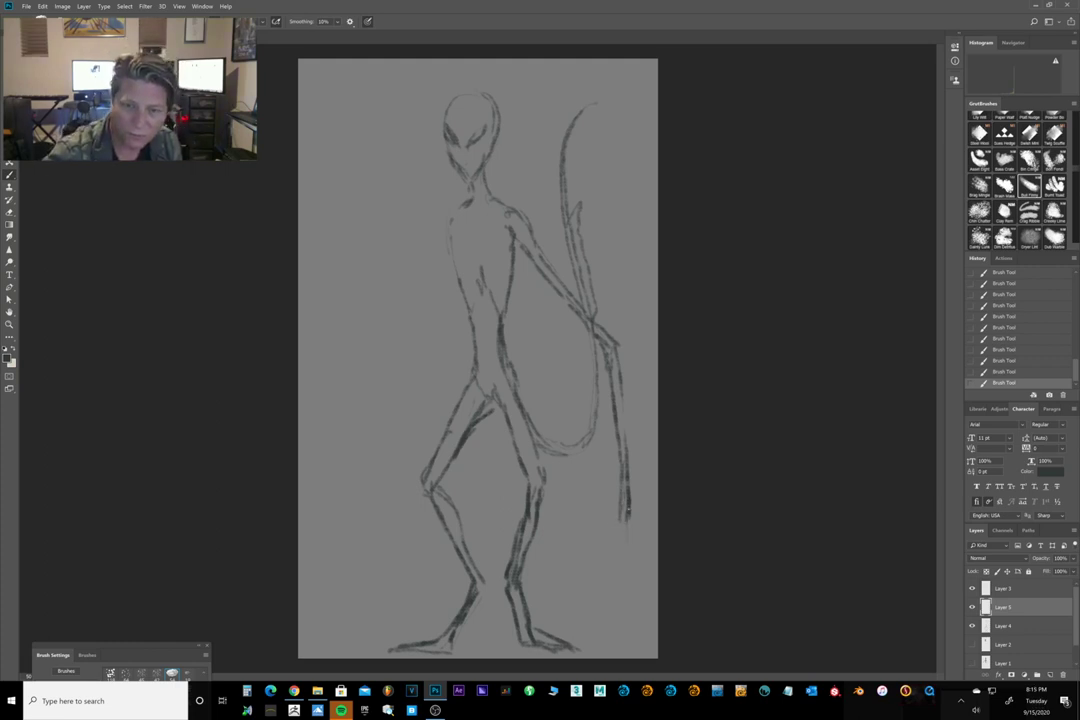
{"action": "mouse_move", "coordinate": [627, 525]}
{"action": "left_mouse_down"}
{"action": "mouse_move", "coordinate": [622, 580]}
{"action": "mouse_move", "coordinate": [578, 594]}
{"action": "left_mouse_up"}
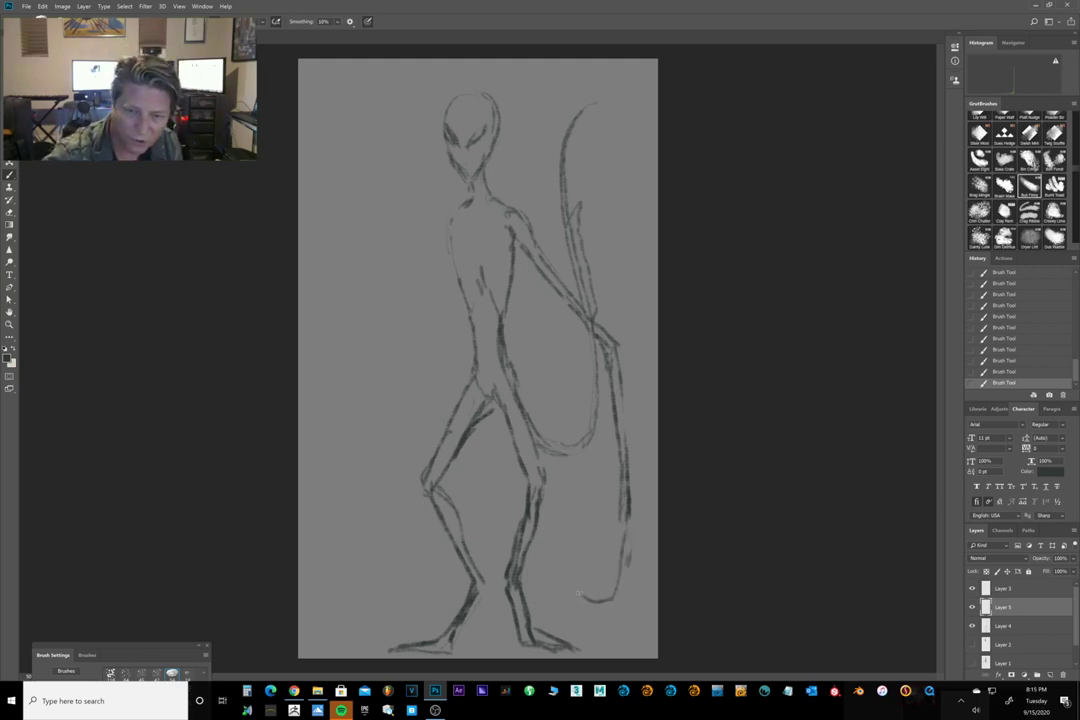
{"action": "left_click_drag", "start_coordinate": [523, 446], "coordinate": [494, 502]}
{"action": "left_click_drag", "start_coordinate": [628, 556], "coordinate": [620, 588]}
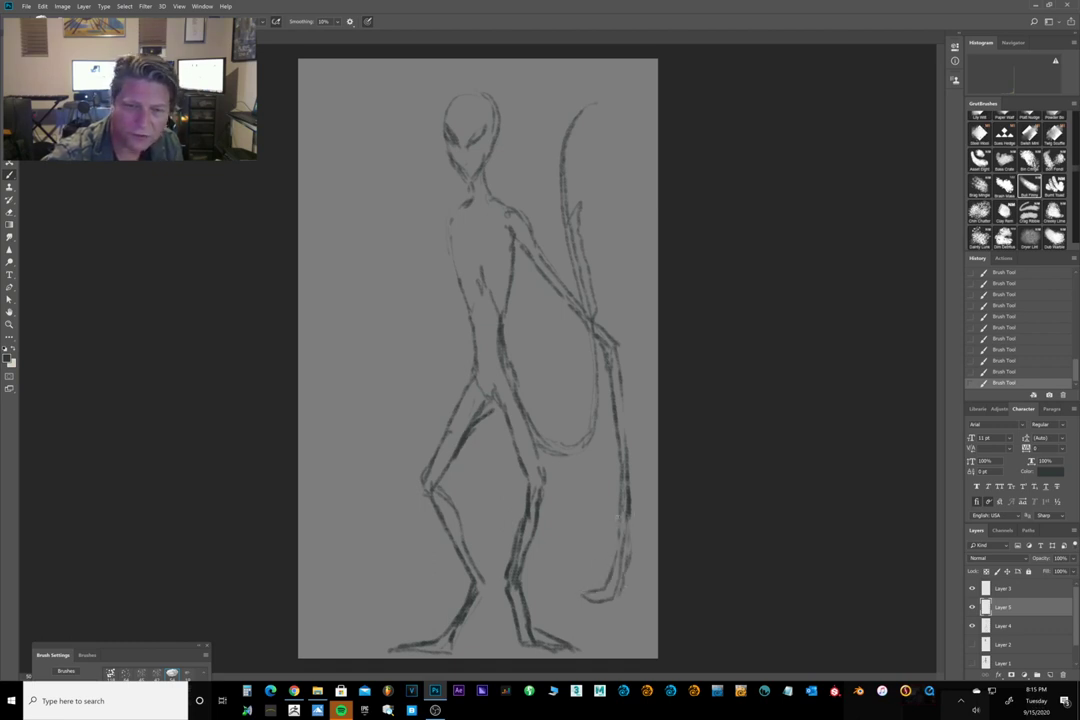
{"action": "left_click_drag", "start_coordinate": [614, 508], "coordinate": [599, 557]}
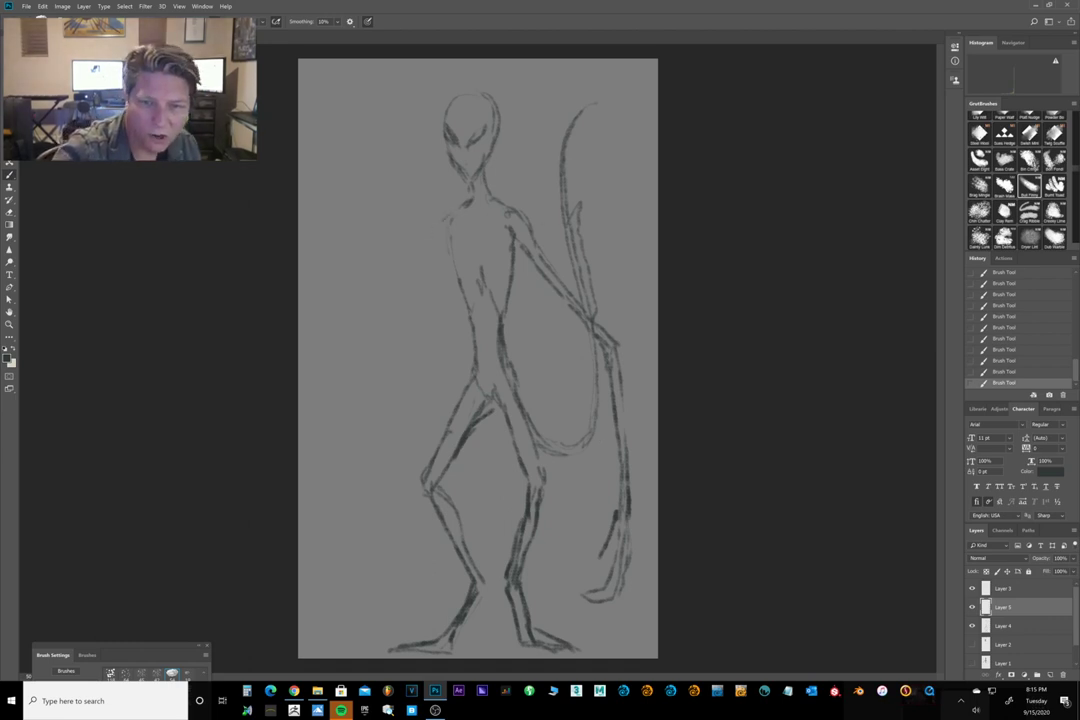
Sketch the opposite arm on the canvas's left side, sloping down to the elbow, with a raised forearm and a hand hooking toward the head.
{"action": "left_click_drag", "start_coordinate": [446, 213], "coordinate": [406, 276]}
{"action": "left_click_drag", "start_coordinate": [447, 240], "coordinate": [363, 333]}
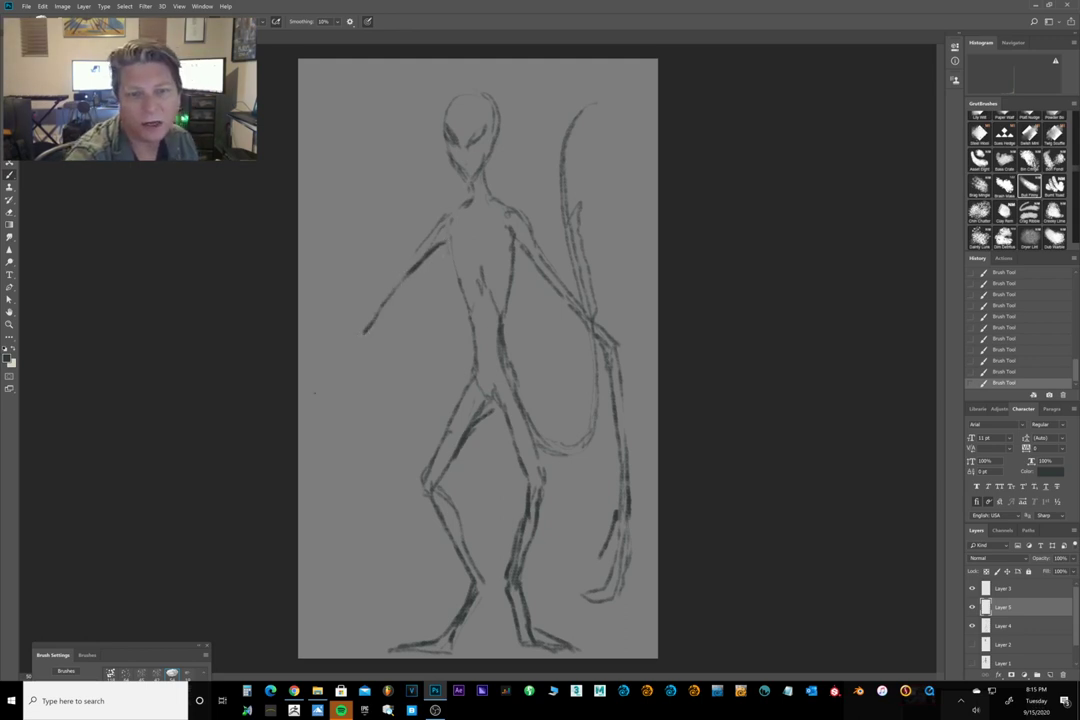
{"action": "mouse_move", "coordinate": [404, 264]}
{"action": "left_mouse_down"}
{"action": "mouse_move", "coordinate": [344, 340]}
{"action": "mouse_move", "coordinate": [346, 170]}
{"action": "mouse_move", "coordinate": [338, 187]}
{"action": "mouse_move", "coordinate": [344, 172]}
{"action": "mouse_move", "coordinate": [355, 328]}
{"action": "left_mouse_up"}
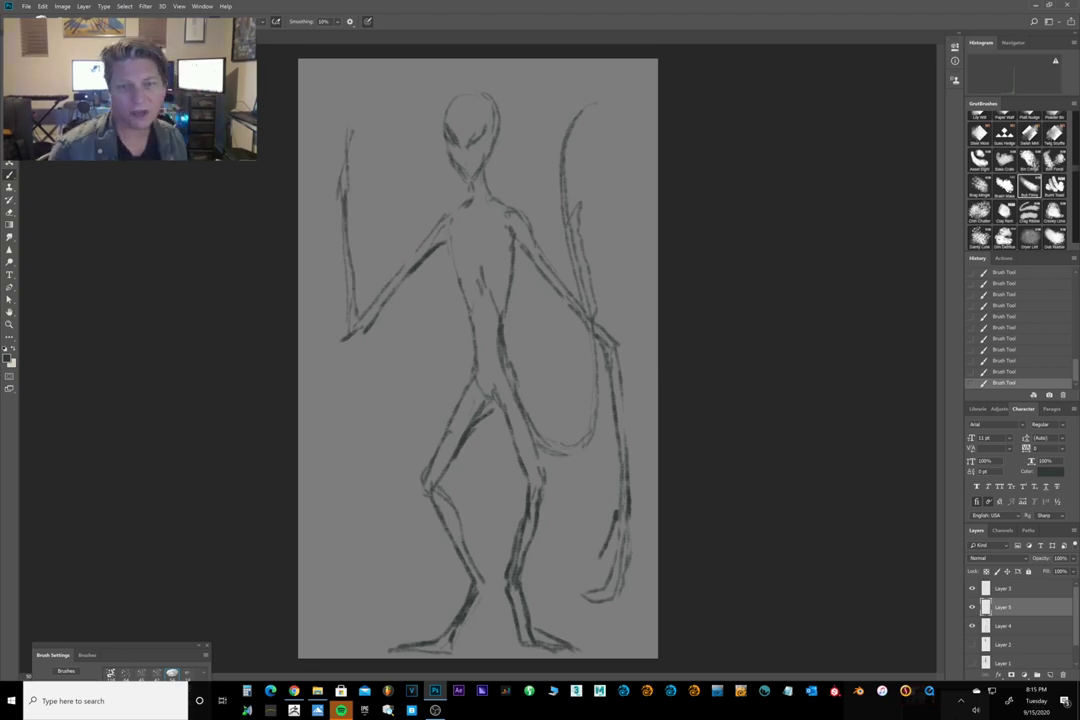
{"action": "mouse_move", "coordinate": [343, 162]}
{"action": "left_mouse_down"}
{"action": "mouse_move", "coordinate": [375, 76]}
{"action": "mouse_move", "coordinate": [410, 74]}
{"action": "mouse_move", "coordinate": [418, 91]}
{"action": "mouse_move", "coordinate": [408, 116]}
{"action": "mouse_move", "coordinate": [407, 91]}
{"action": "mouse_move", "coordinate": [377, 81]}
{"action": "left_mouse_up"}
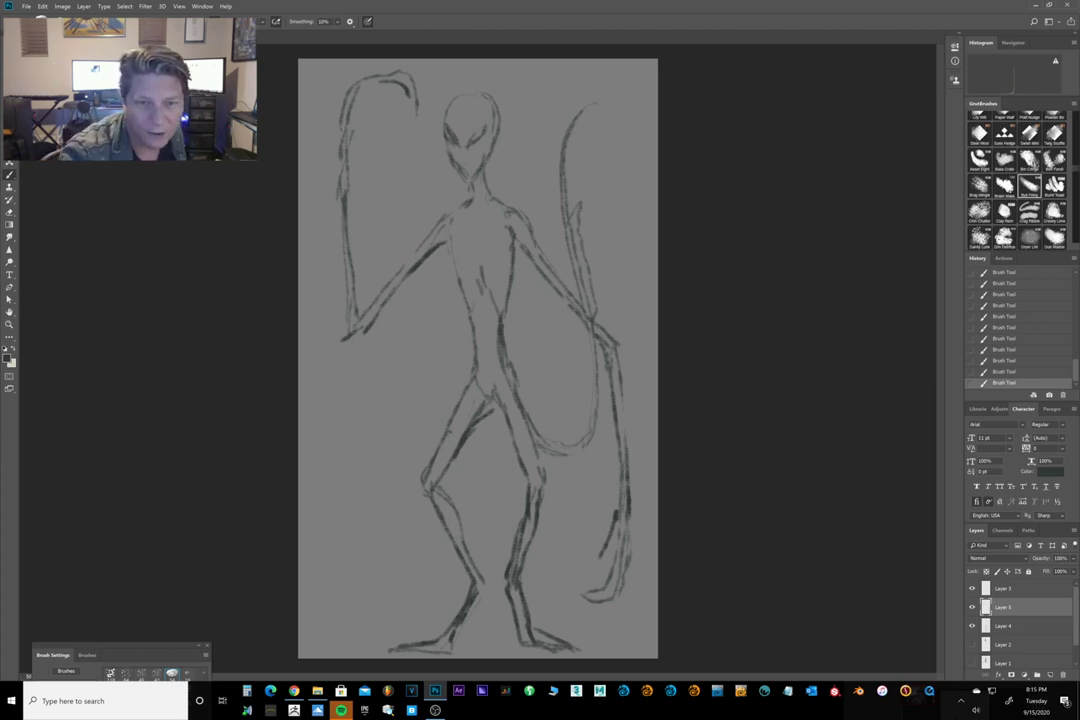
Sketch a second, lower arm from the ribs on the canvas's left side, curving down to a clawed hand near knee level.
{"action": "left_click_drag", "start_coordinate": [448, 287], "coordinate": [393, 362]}
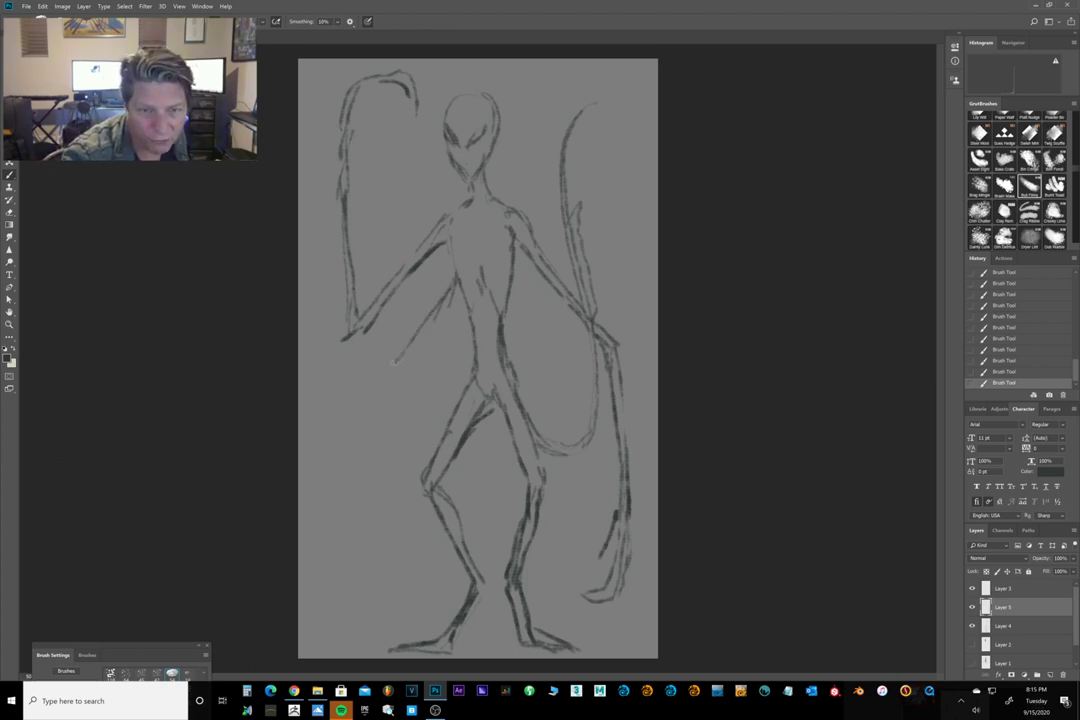
{"action": "left_click_drag", "start_coordinate": [455, 300], "coordinate": [399, 360]}
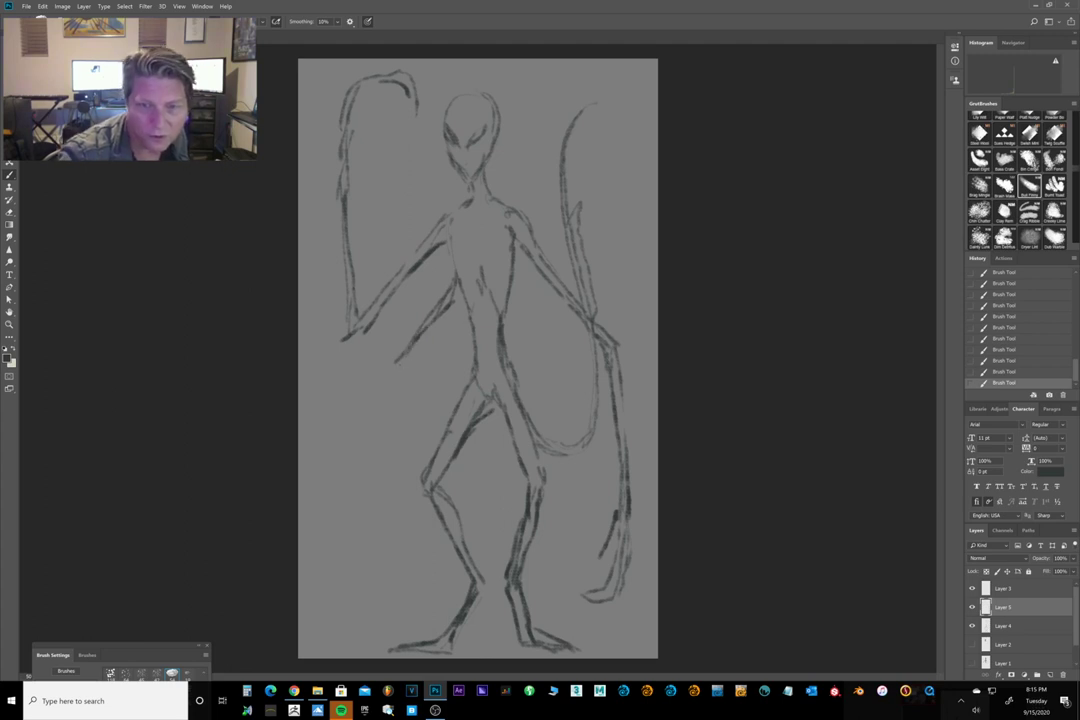
{"action": "mouse_move", "coordinate": [418, 334]}
{"action": "left_mouse_down"}
{"action": "mouse_move", "coordinate": [367, 400]}
{"action": "mouse_move", "coordinate": [348, 468]}
{"action": "left_mouse_up"}
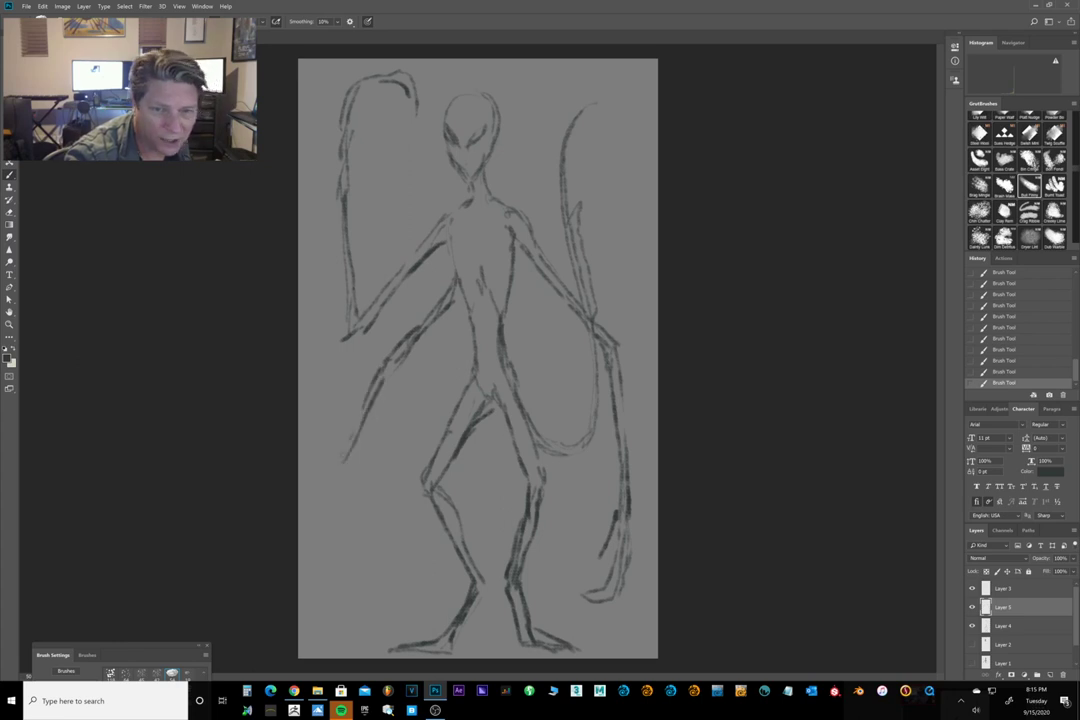
{"action": "mouse_move", "coordinate": [383, 403]}
{"action": "left_mouse_down"}
{"action": "mouse_move", "coordinate": [350, 470]}
{"action": "mouse_move", "coordinate": [345, 535]}
{"action": "left_mouse_up"}
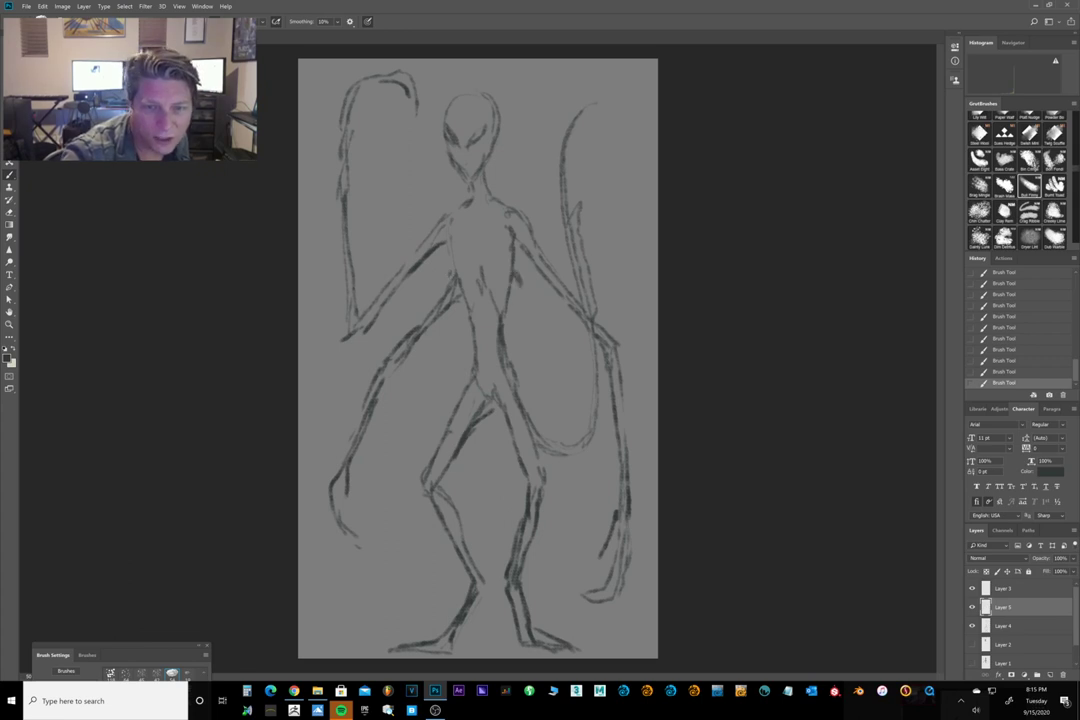
Sketch the matching lower arm from the ribs on the canvas's right side, bent at the elbow, with a long forearm and two-pronged hand.
{"action": "mouse_move", "coordinate": [515, 286]}
{"action": "left_mouse_down"}
{"action": "mouse_move", "coordinate": [587, 372]}
{"action": "mouse_move", "coordinate": [584, 479]}
{"action": "left_mouse_up"}
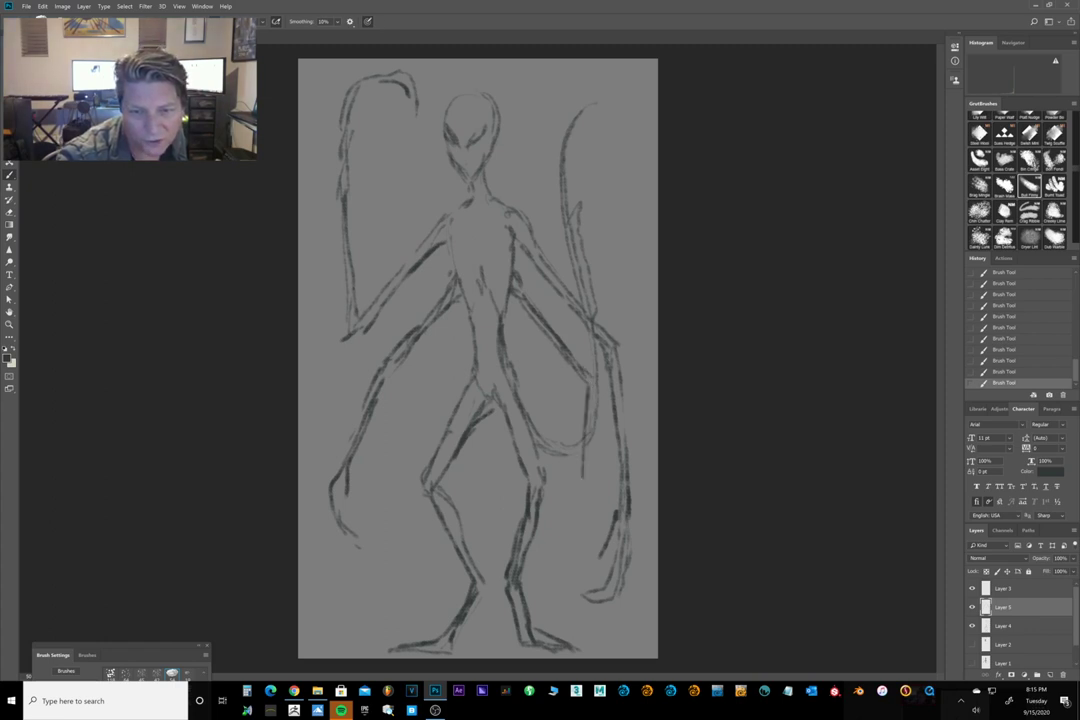
{"action": "left_click_drag", "start_coordinate": [597, 390], "coordinate": [595, 428]}
{"action": "left_click_drag", "start_coordinate": [587, 474], "coordinate": [573, 555]}
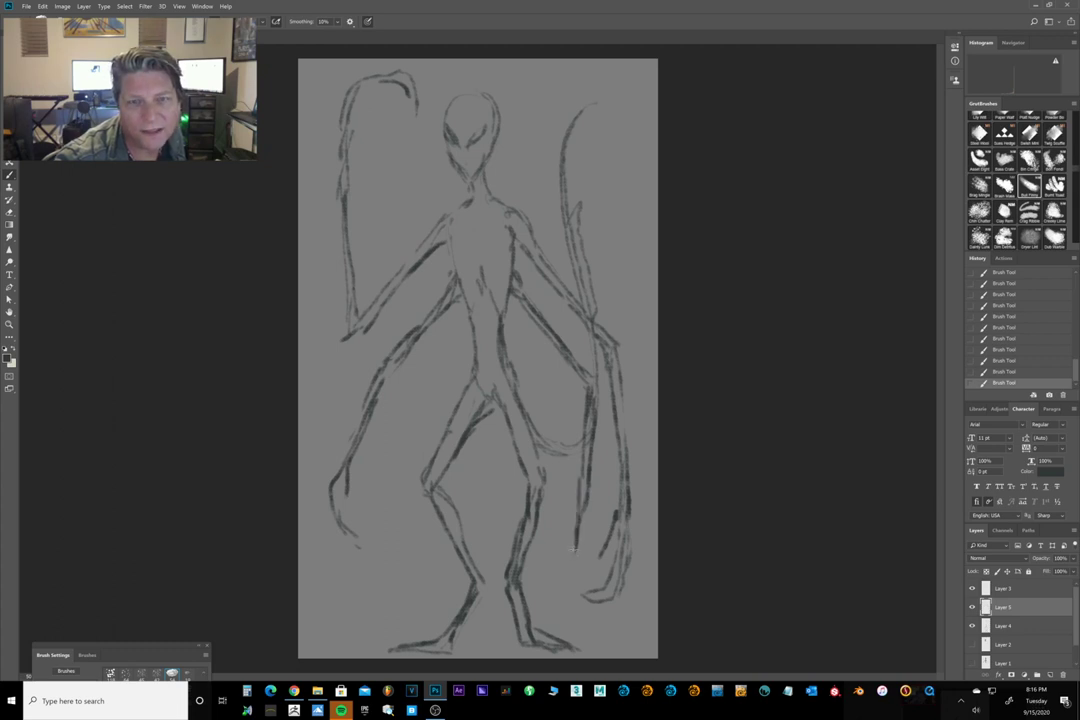
{"action": "mouse_move", "coordinate": [587, 512]}
{"action": "left_mouse_down"}
{"action": "mouse_move", "coordinate": [575, 561]}
{"action": "mouse_move", "coordinate": [563, 563]}
{"action": "mouse_move", "coordinate": [571, 549]}
{"action": "mouse_move", "coordinate": [543, 590]}
{"action": "left_mouse_up"}
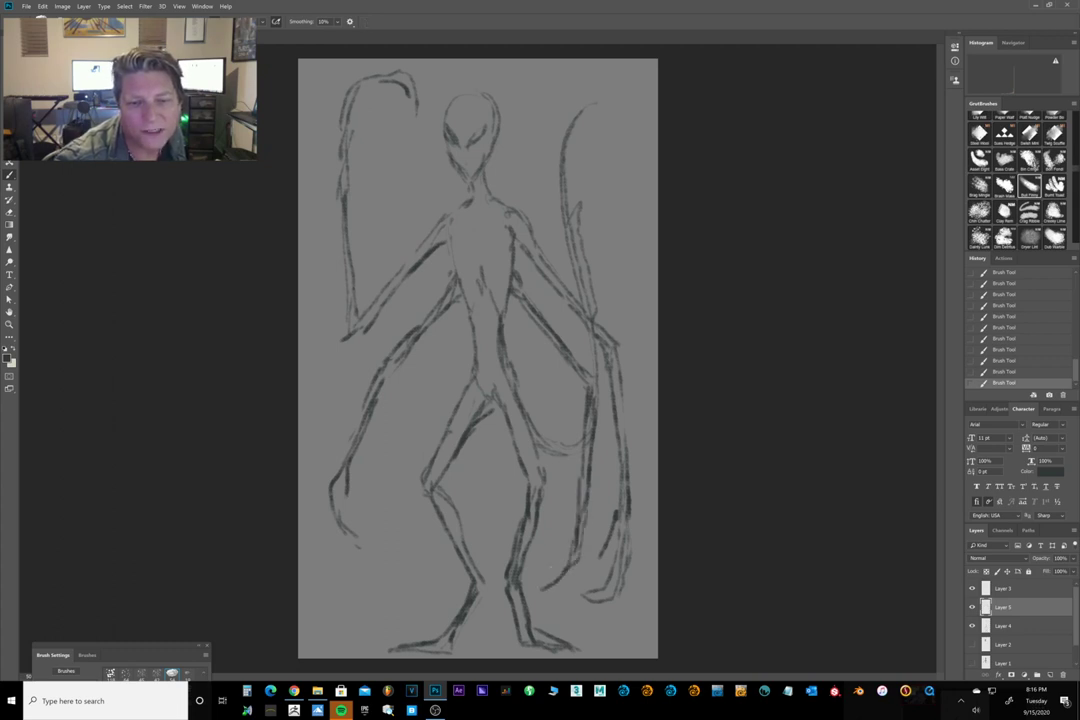
{"action": "left_click_drag", "start_coordinate": [579, 548], "coordinate": [551, 564]}
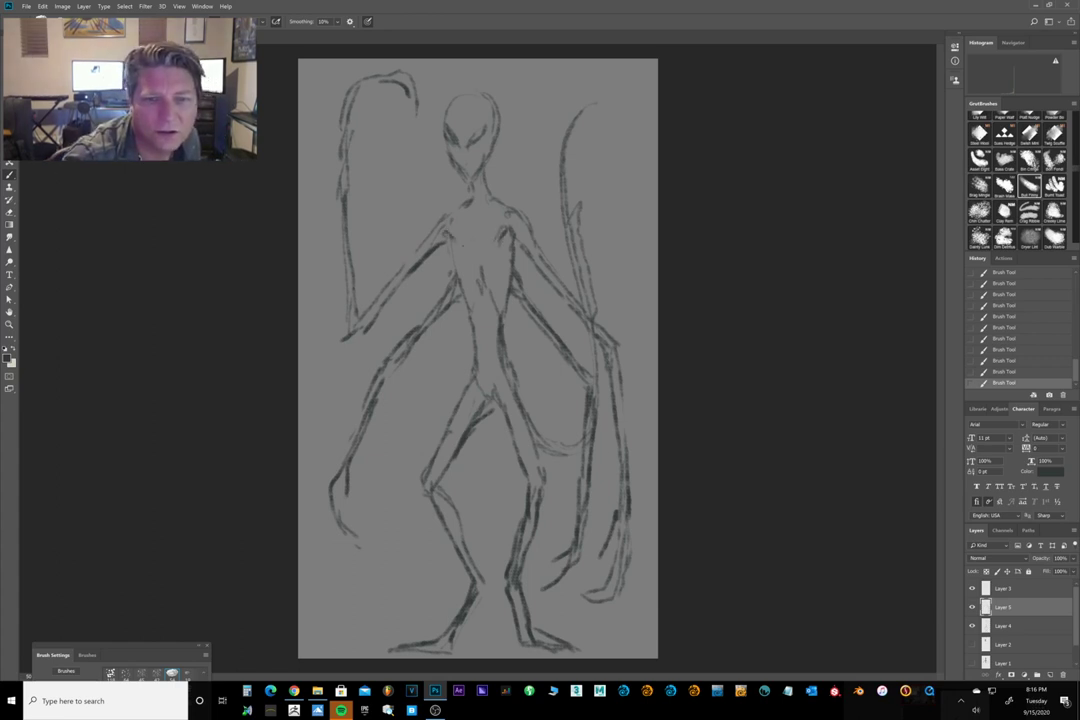
Reinforce the neck, collar and head contours with darker strokes, widening the skull, and add a new layer above the arm sketch.
{"action": "mouse_move", "coordinate": [484, 212]}
{"action": "left_mouse_down"}
{"action": "mouse_move", "coordinate": [501, 208]}
{"action": "mouse_move", "coordinate": [461, 210]}
{"action": "left_mouse_up"}
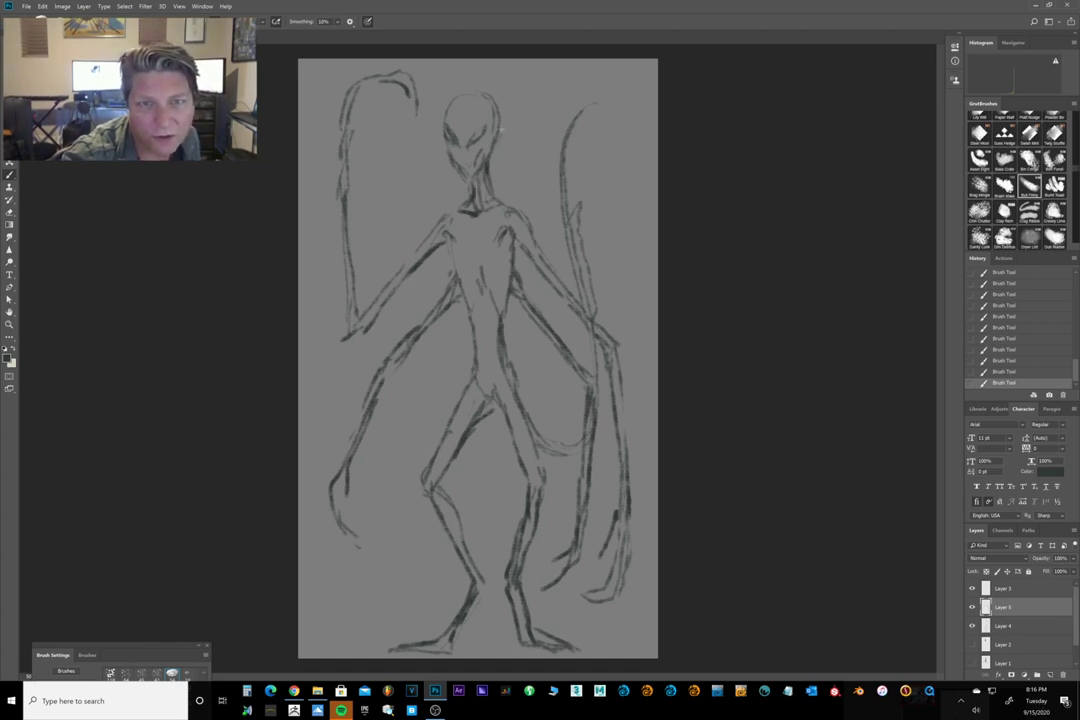
{"action": "mouse_move", "coordinate": [447, 146]}
{"action": "left_mouse_down"}
{"action": "mouse_move", "coordinate": [448, 98]}
{"action": "mouse_move", "coordinate": [505, 90]}
{"action": "left_mouse_up"}
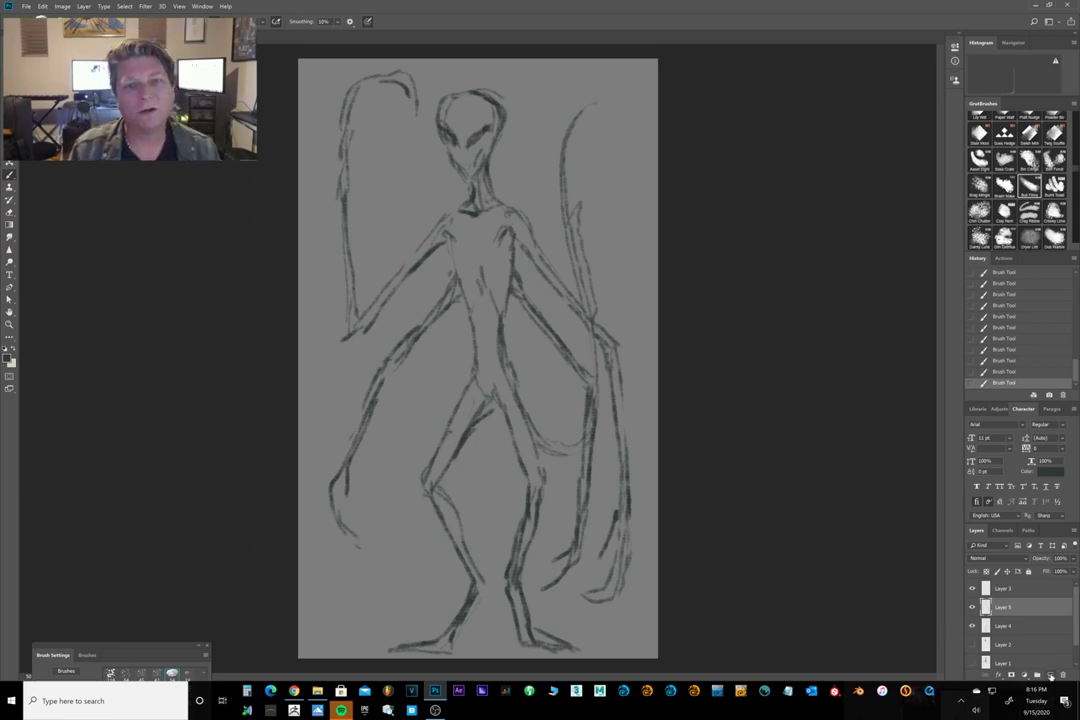
{"action": "left_click", "coordinate": [1048, 676]}
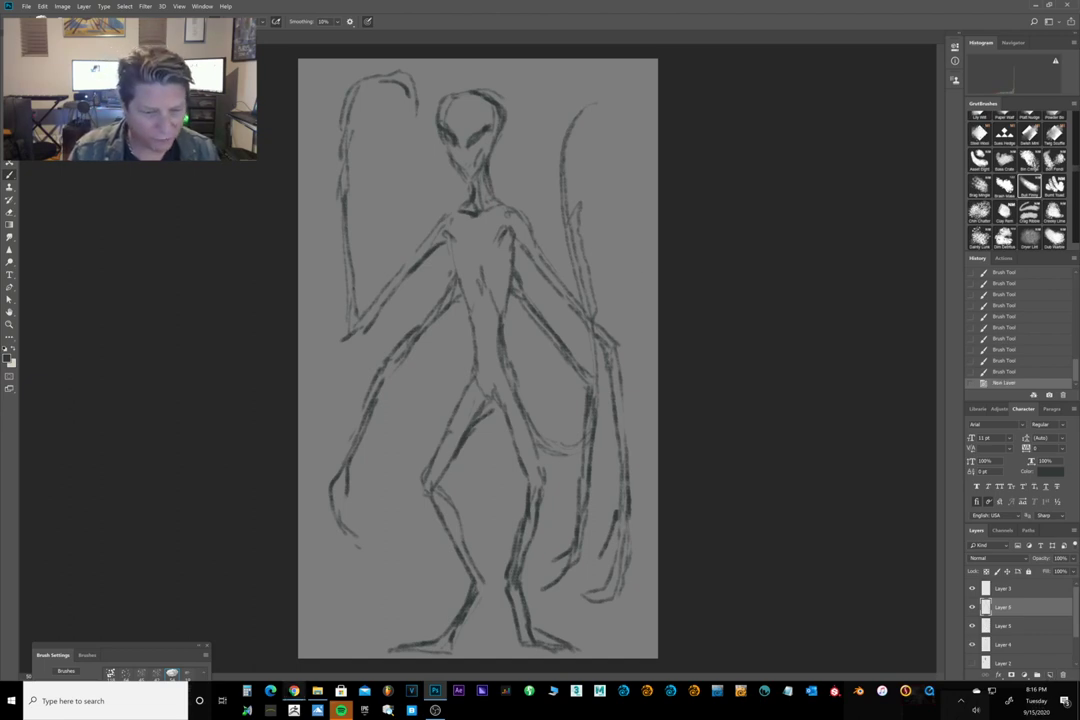
Switch to Chrome, open the Worlds page on Facebook and enlarge the shaded crouching hominid concept image.
{"action": "mouse_move", "coordinate": [294, 690]}
{"action": "left_click", "coordinate": [294, 640]}
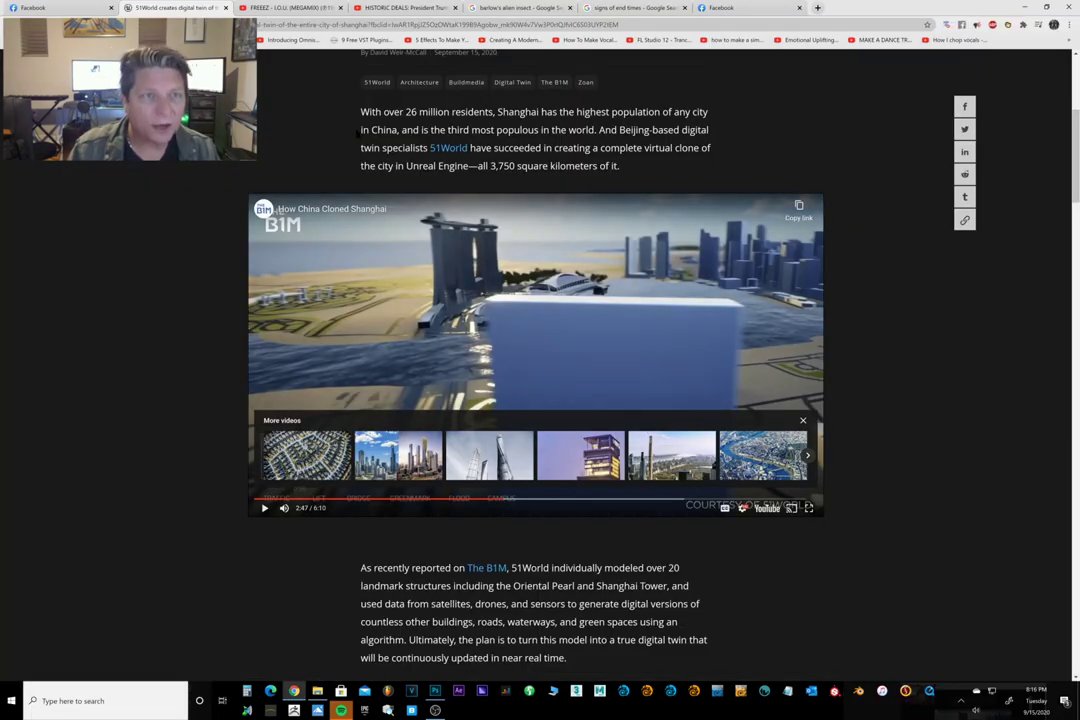
{"action": "left_click", "coordinate": [38, 7]}
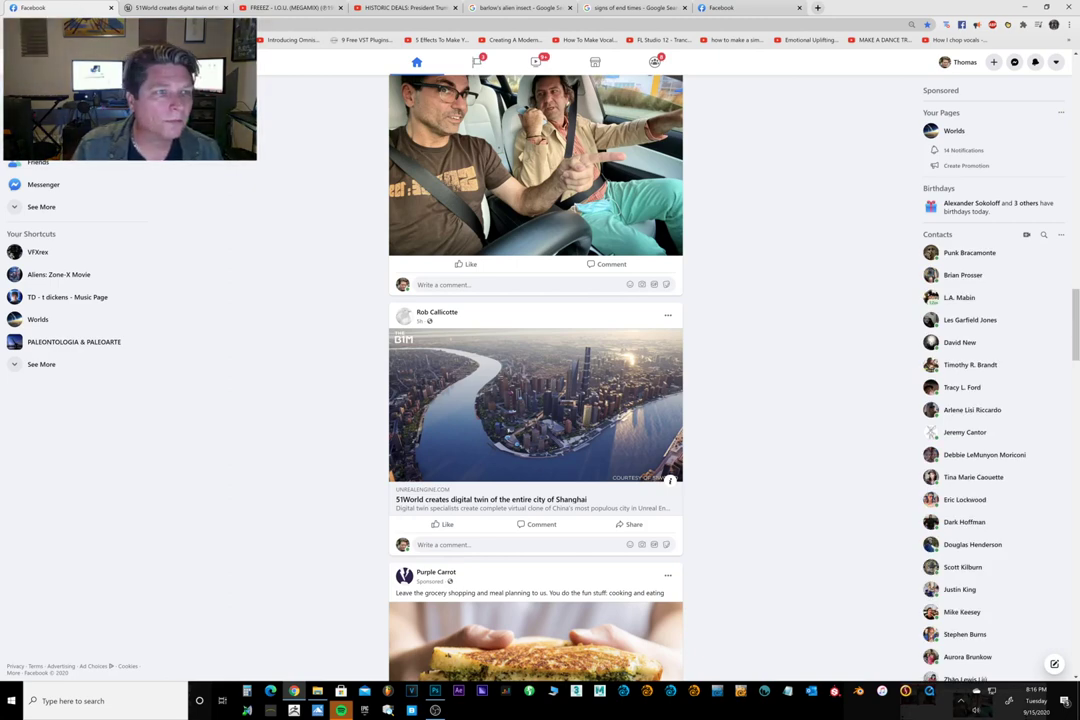
{"action": "left_click", "coordinate": [58, 300]}
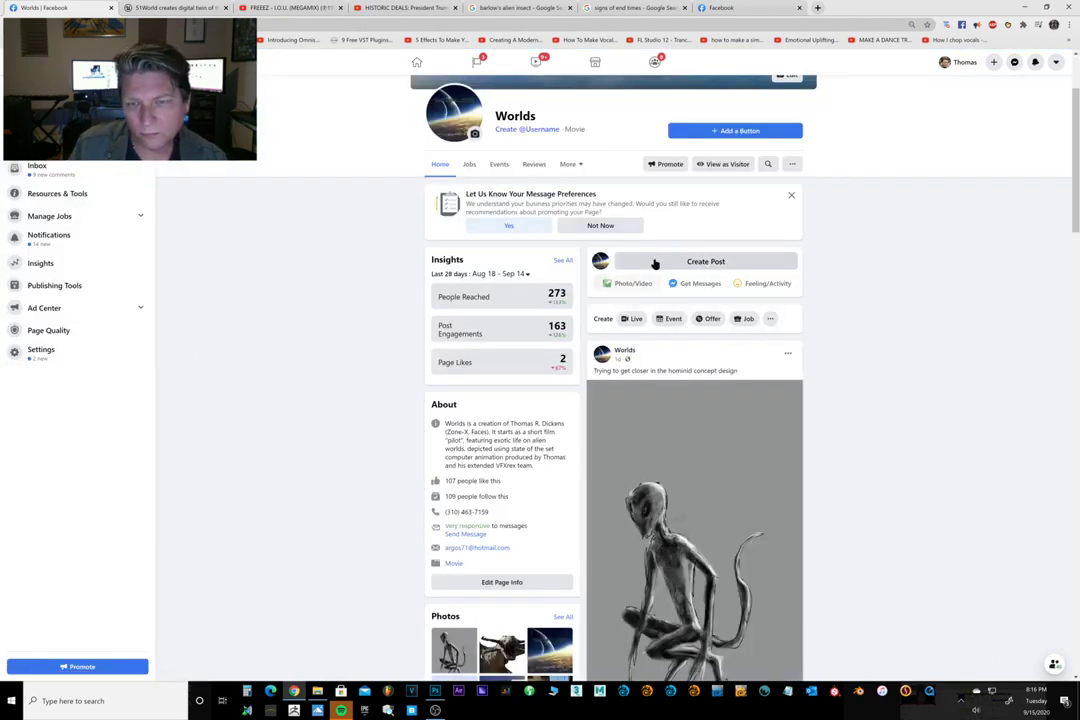
{"action": "scroll", "coordinate": [675, 260], "scroll_direction": "down", "scroll_amount": 3}
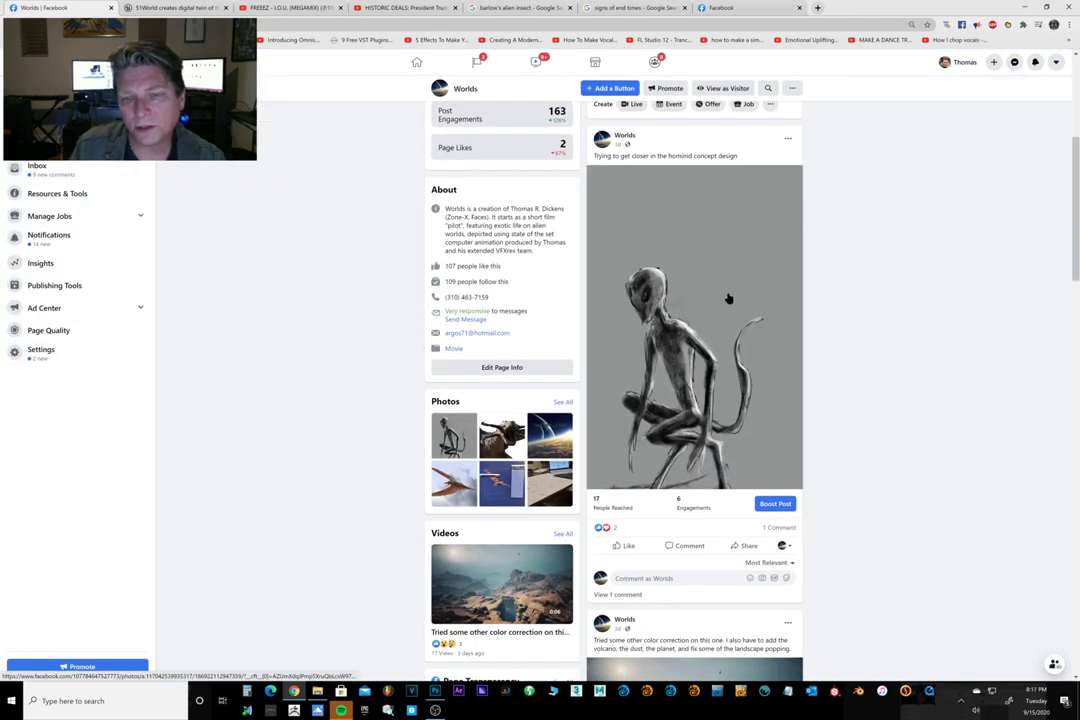
{"action": "left_click", "coordinate": [727, 296]}
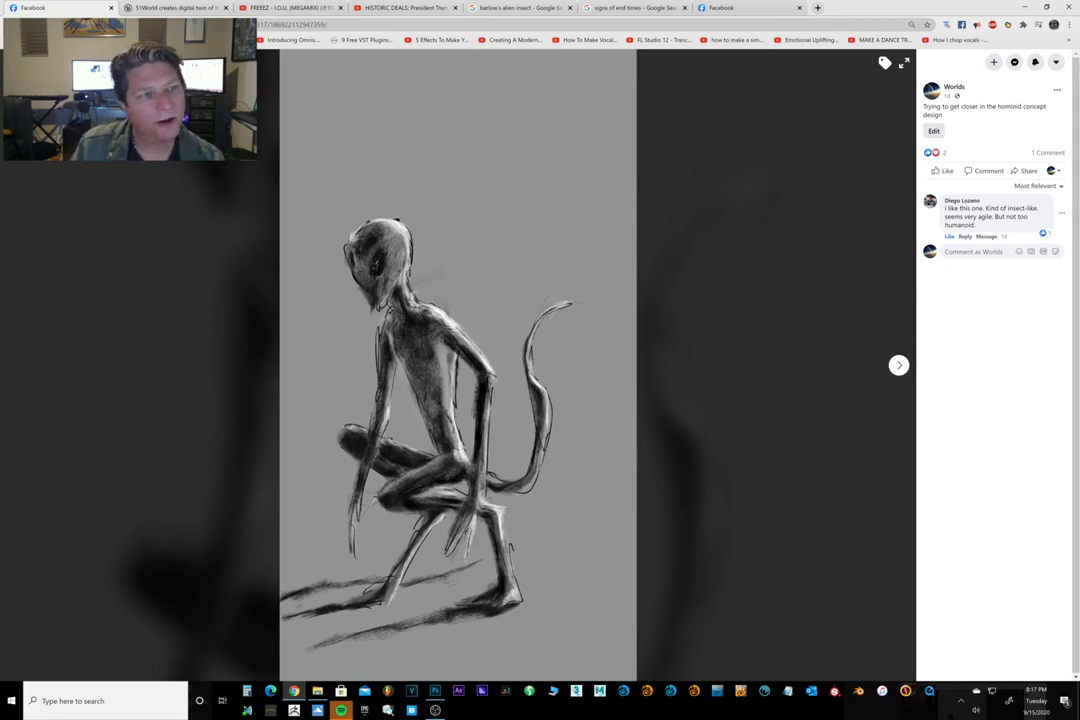
Close the enlarged image and view the "Phone digital sketch - hominid concept design" picture further down the Worlds page.
{"action": "key", "text": "Escape"}
{"action": "scroll", "coordinate": [550, 330], "scroll_direction": "down", "scroll_amount": 2}
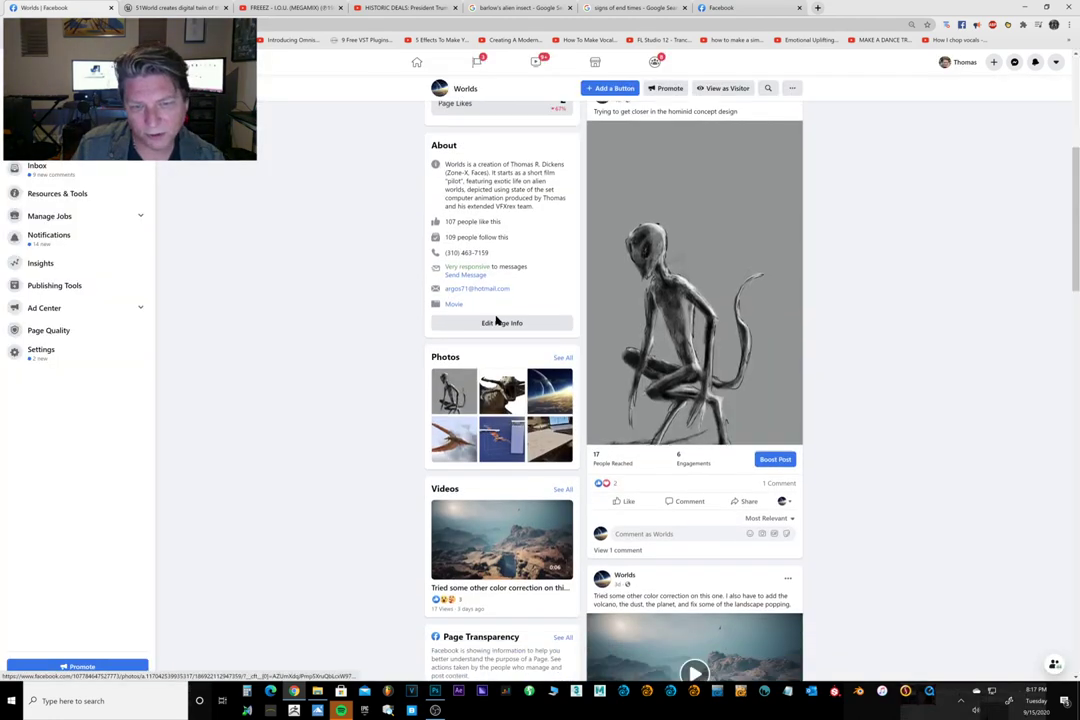
{"action": "scroll", "coordinate": [608, 375], "scroll_direction": "down", "scroll_amount": 10}
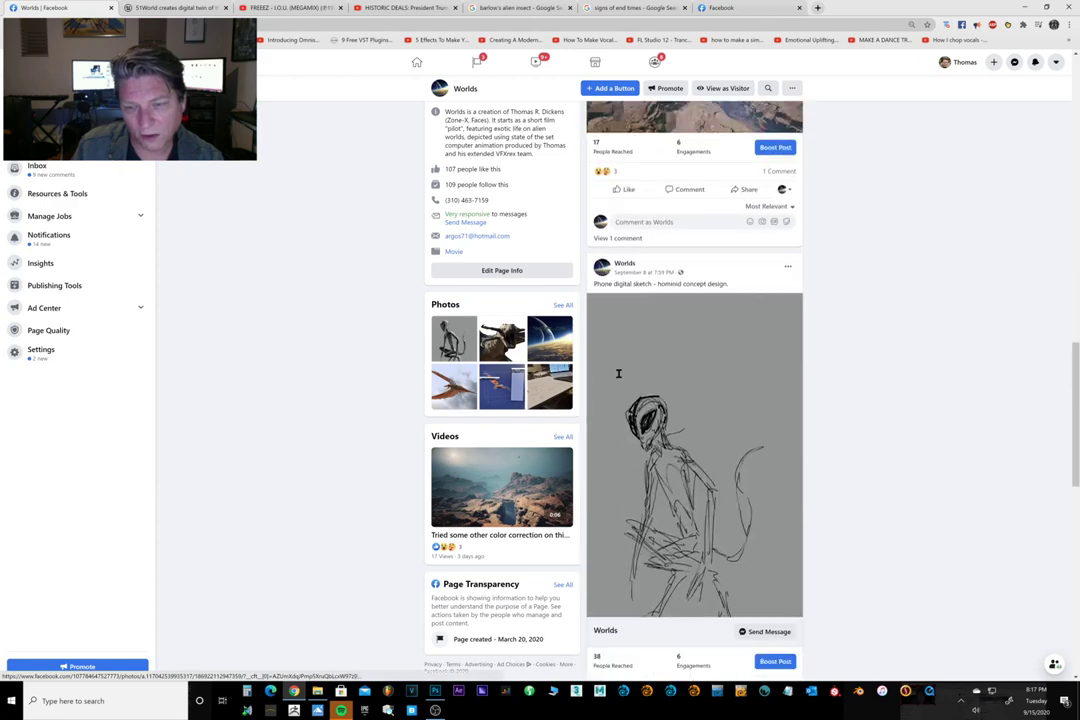
{"action": "left_click", "coordinate": [735, 364]}
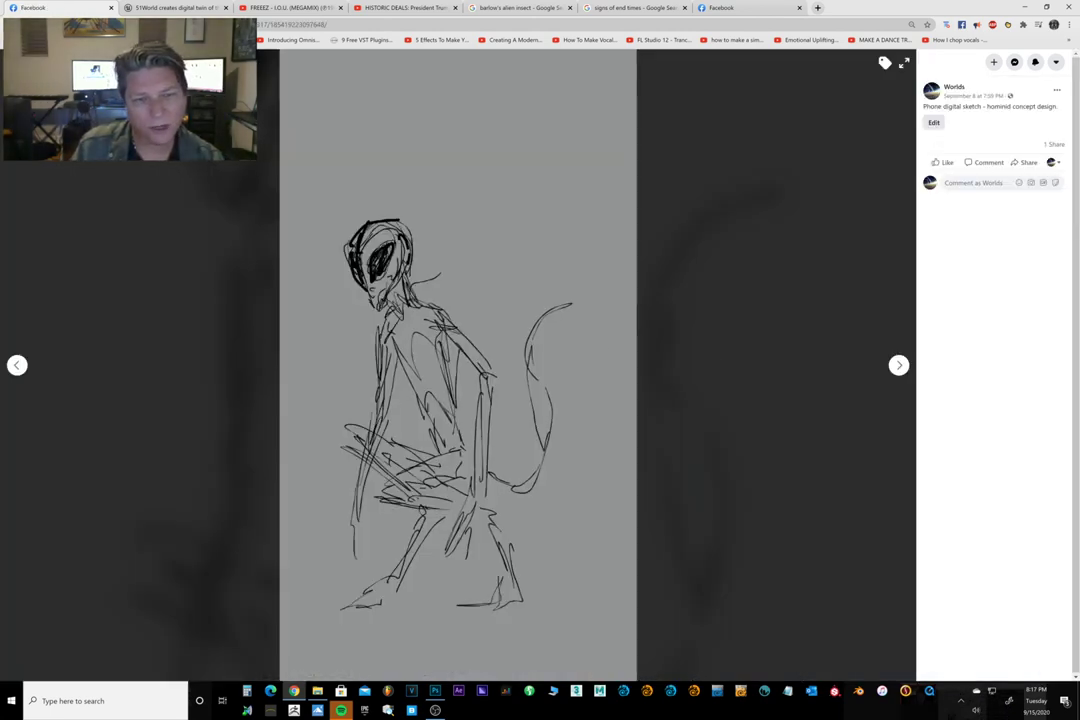
View the "First pass digital phone drawing hominid concept drawing" image at full size, and return to Photoshop.
{"action": "key", "text": "Escape"}
{"action": "scroll", "coordinate": [633, 316], "scroll_direction": "down", "scroll_amount": 4}
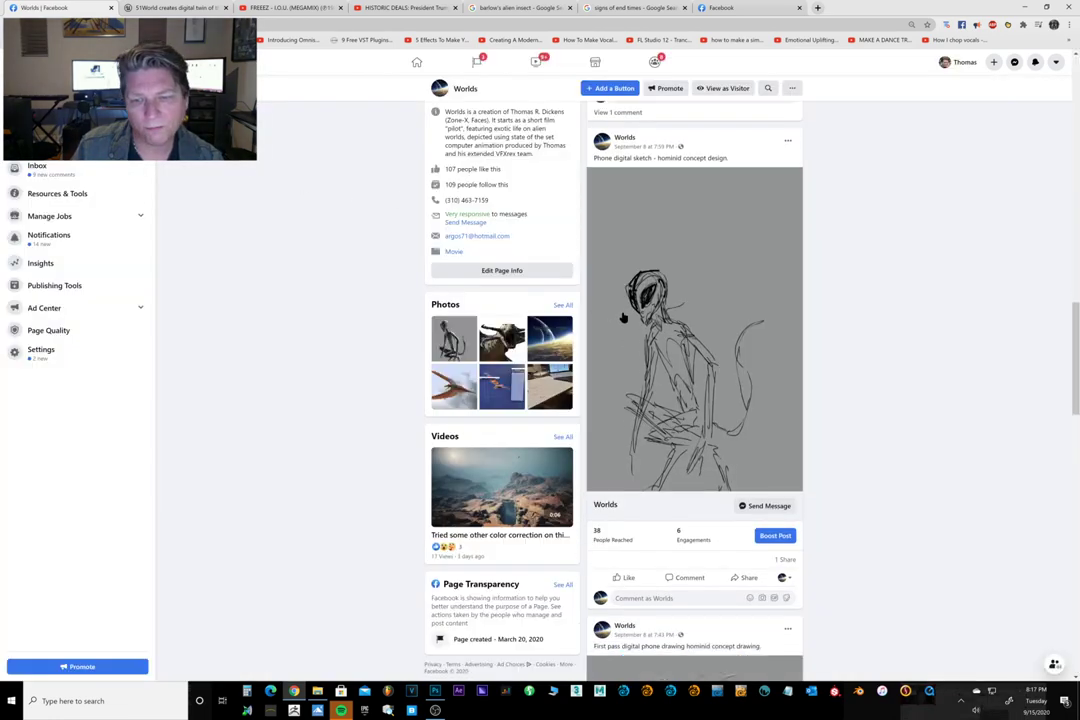
{"action": "scroll", "coordinate": [633, 316], "scroll_direction": "down", "scroll_amount": 2}
{"action": "left_click", "coordinate": [687, 381]}
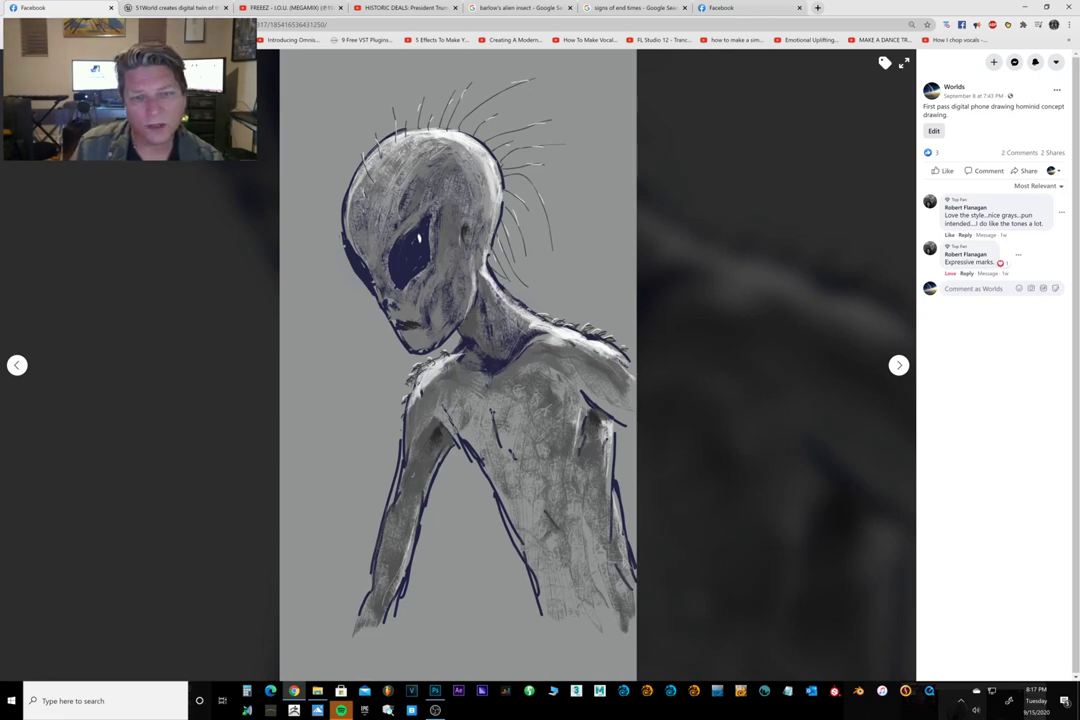
{"action": "key", "text": "Escape"}
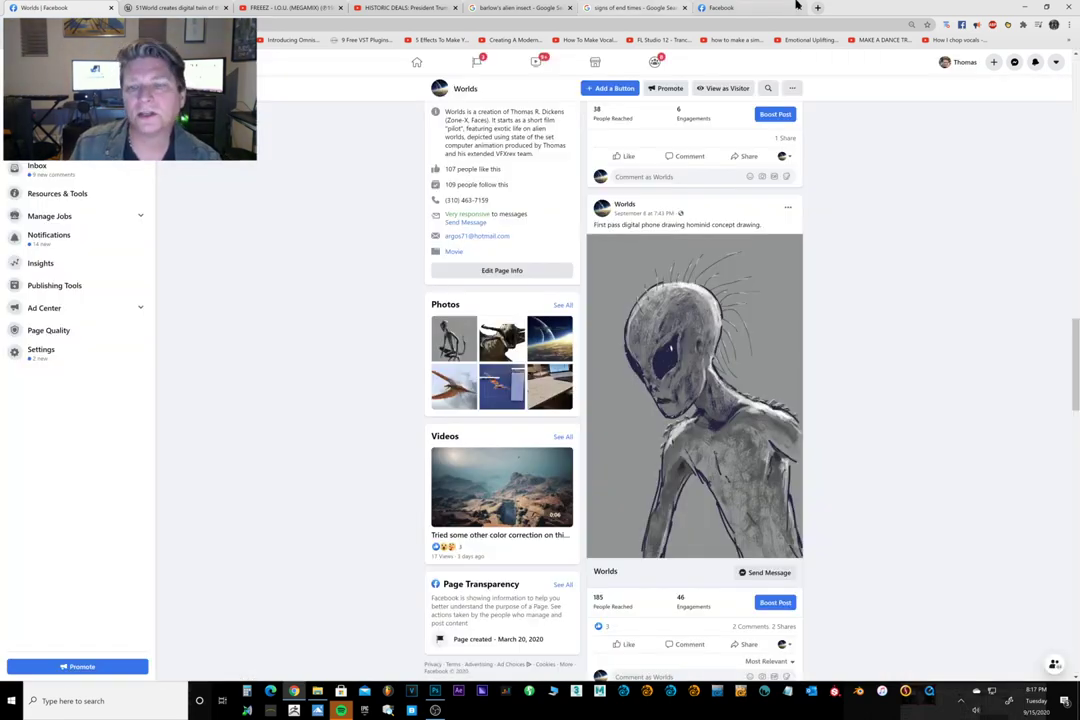
{"action": "left_click", "coordinate": [1025, 7]}
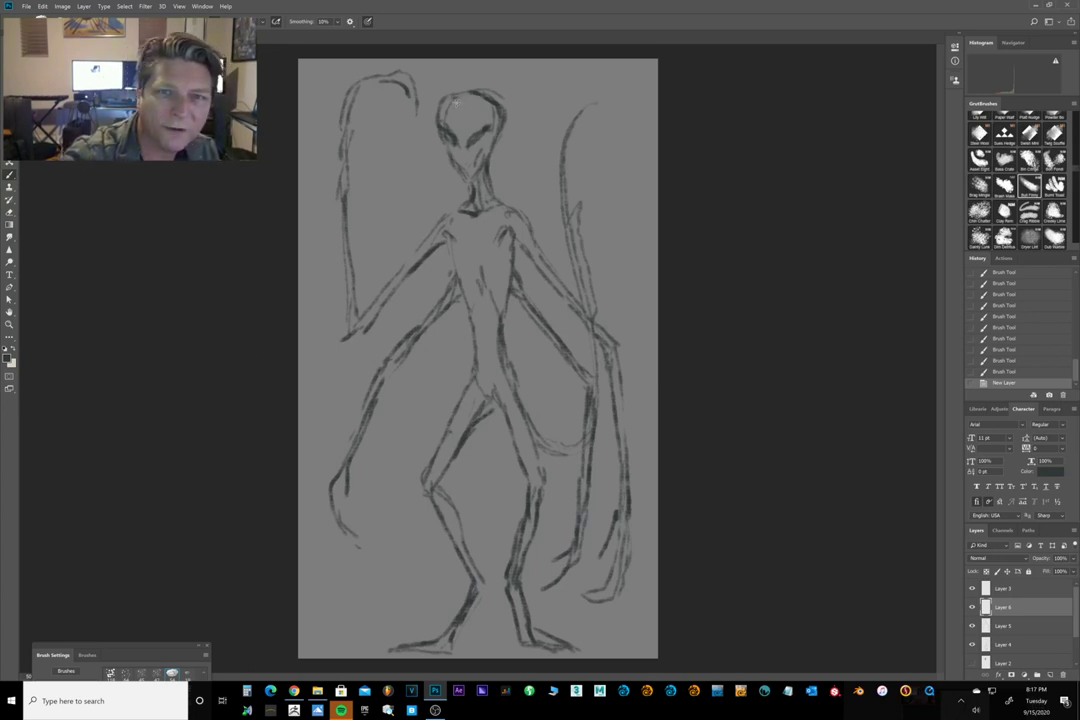
Shade the alien's skull and face on Layer 6 with textured strokes, darkening the side nearest the tail.
{"action": "mouse_move", "coordinate": [456, 100]}
{"action": "left_mouse_down"}
{"action": "mouse_move", "coordinate": [495, 130]}
{"action": "mouse_move", "coordinate": [494, 118]}
{"action": "mouse_move", "coordinate": [479, 156]}
{"action": "left_mouse_up"}
{"action": "left_click_drag", "start_coordinate": [492, 108], "coordinate": [474, 145]}
{"action": "mouse_move", "coordinate": [466, 104]}
{"action": "left_mouse_down"}
{"action": "mouse_move", "coordinate": [464, 152]}
{"action": "mouse_move", "coordinate": [454, 143]}
{"action": "left_mouse_up"}
{"action": "left_click_drag", "start_coordinate": [444, 128], "coordinate": [452, 140]}
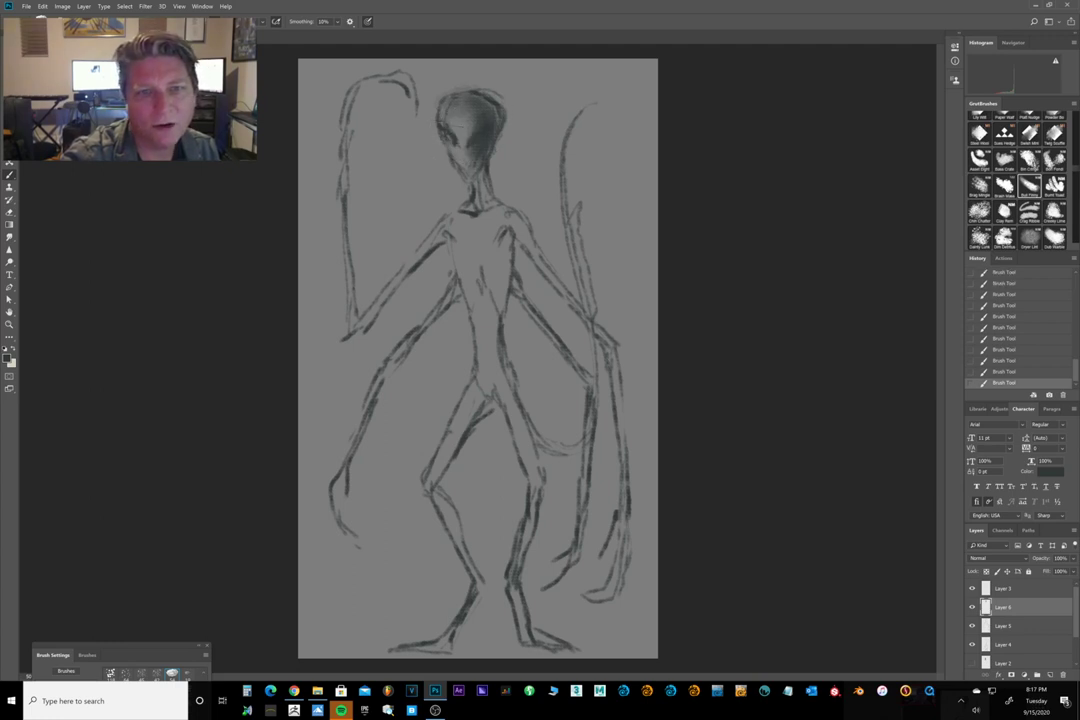
{"action": "left_click", "coordinate": [483, 178], "text": "alt"}
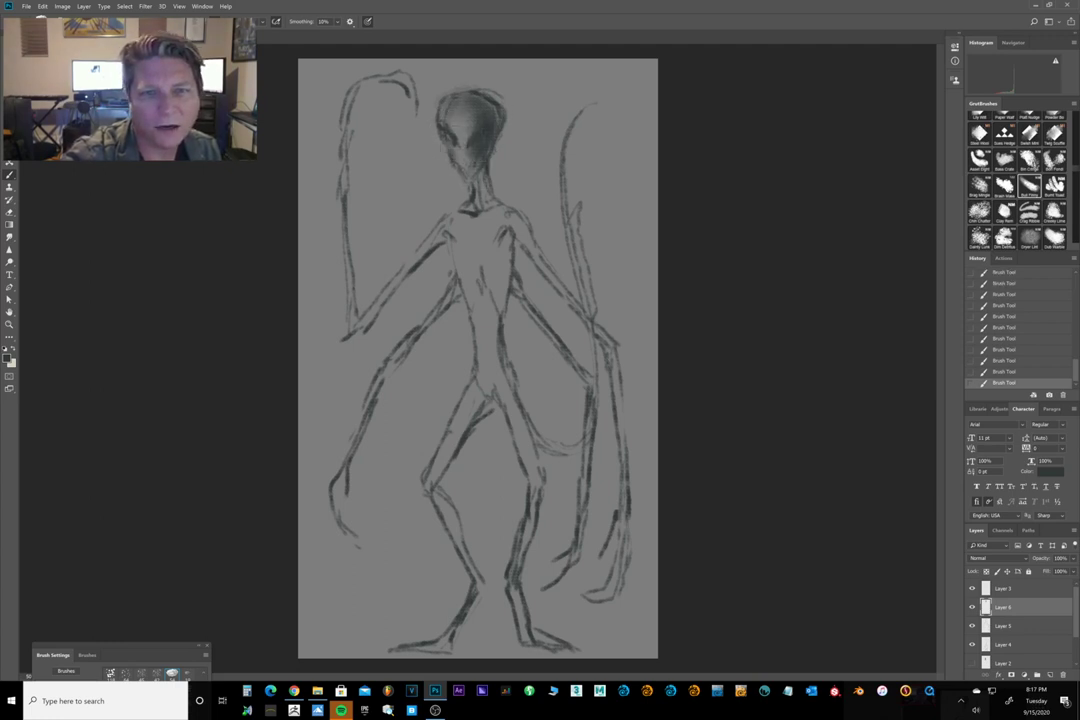
{"action": "left_click_drag", "start_coordinate": [464, 124], "coordinate": [468, 160]}
{"action": "left_click_drag", "start_coordinate": [468, 108], "coordinate": [483, 133]}
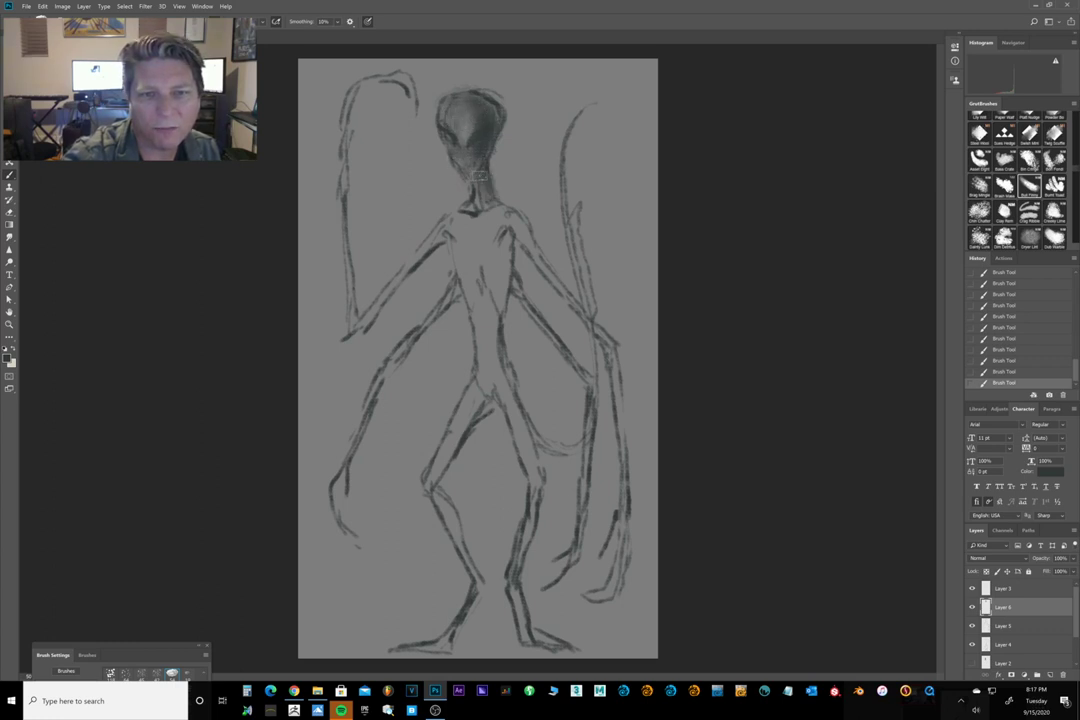
Shade the neck, the two arms on the tail's side and the torso down to the pelvis, with darker tone along the ribs.
{"action": "left_click_drag", "start_coordinate": [475, 193], "coordinate": [503, 232]}
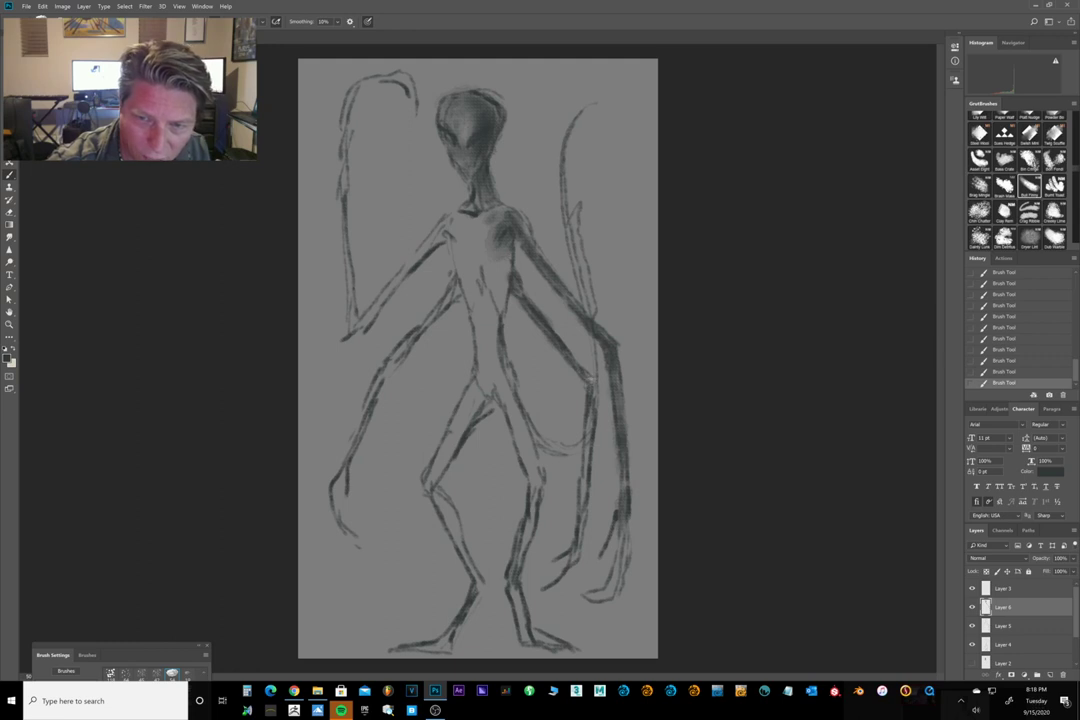
{"action": "left_click_drag", "start_coordinate": [592, 396], "coordinate": [580, 513]}
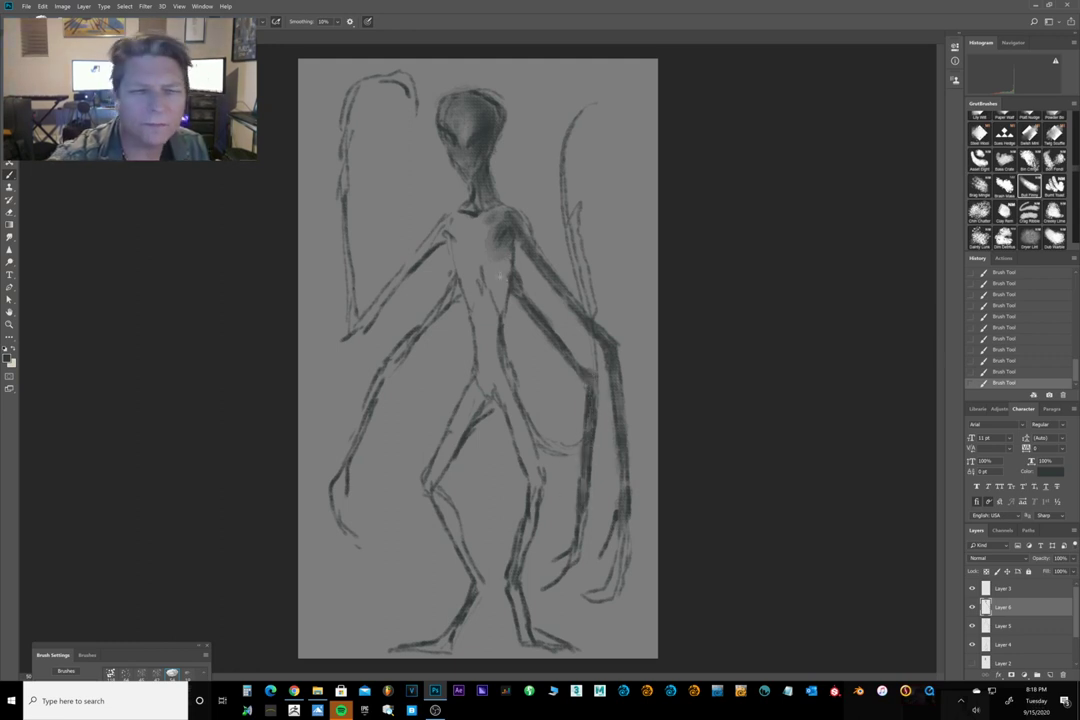
{"action": "left_click_drag", "start_coordinate": [500, 276], "coordinate": [504, 282]}
{"action": "left_click", "coordinate": [505, 270], "text": "alt"}
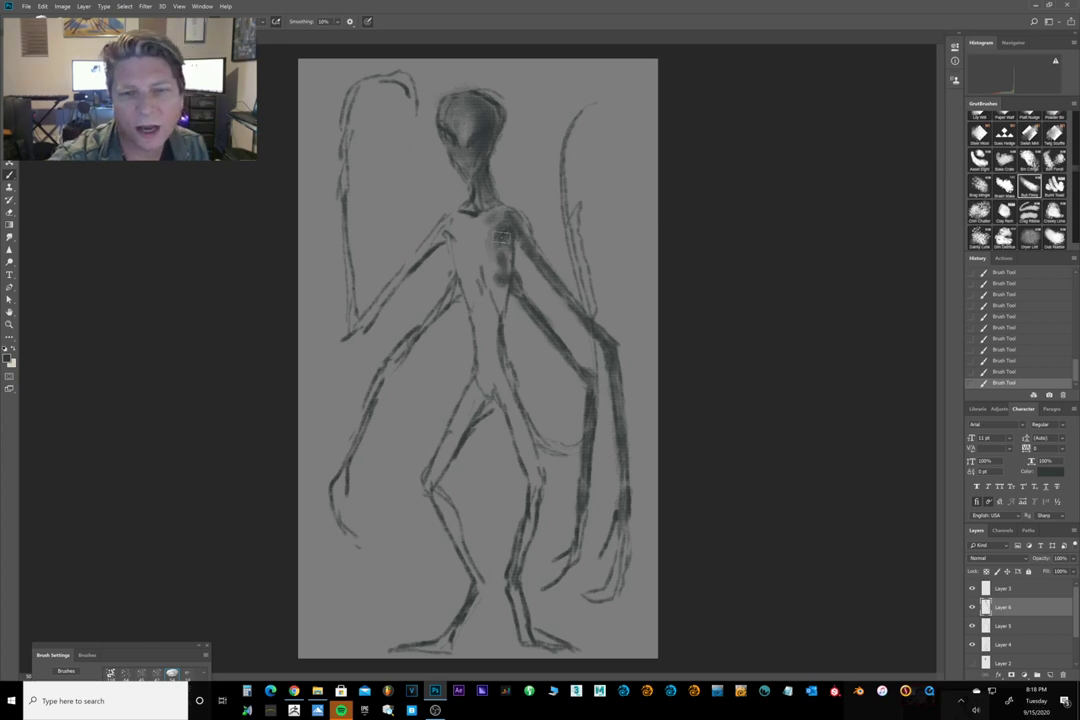
{"action": "mouse_move", "coordinate": [502, 237]}
{"action": "left_mouse_down"}
{"action": "mouse_move", "coordinate": [497, 296]}
{"action": "mouse_move", "coordinate": [508, 291]}
{"action": "mouse_move", "coordinate": [492, 332]}
{"action": "mouse_move", "coordinate": [484, 213]}
{"action": "left_mouse_up"}
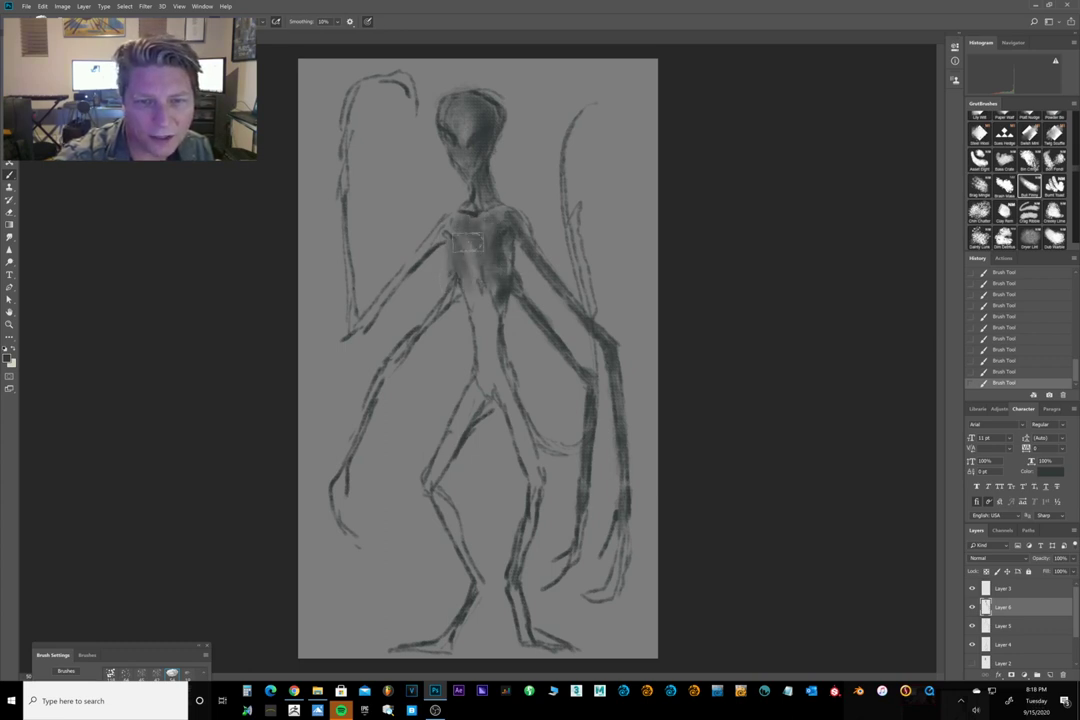
{"action": "mouse_move", "coordinate": [470, 263]}
{"action": "left_mouse_down"}
{"action": "mouse_move", "coordinate": [487, 318]}
{"action": "mouse_move", "coordinate": [488, 390]}
{"action": "left_mouse_up"}
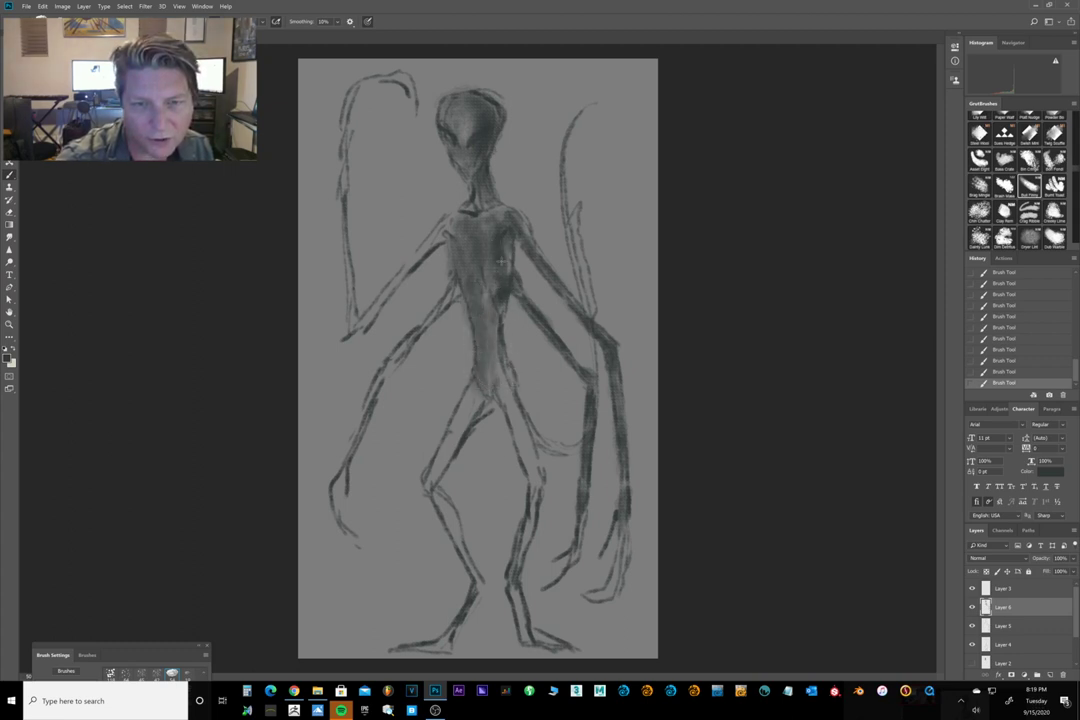
{"action": "left_click_drag", "start_coordinate": [505, 240], "coordinate": [495, 333]}
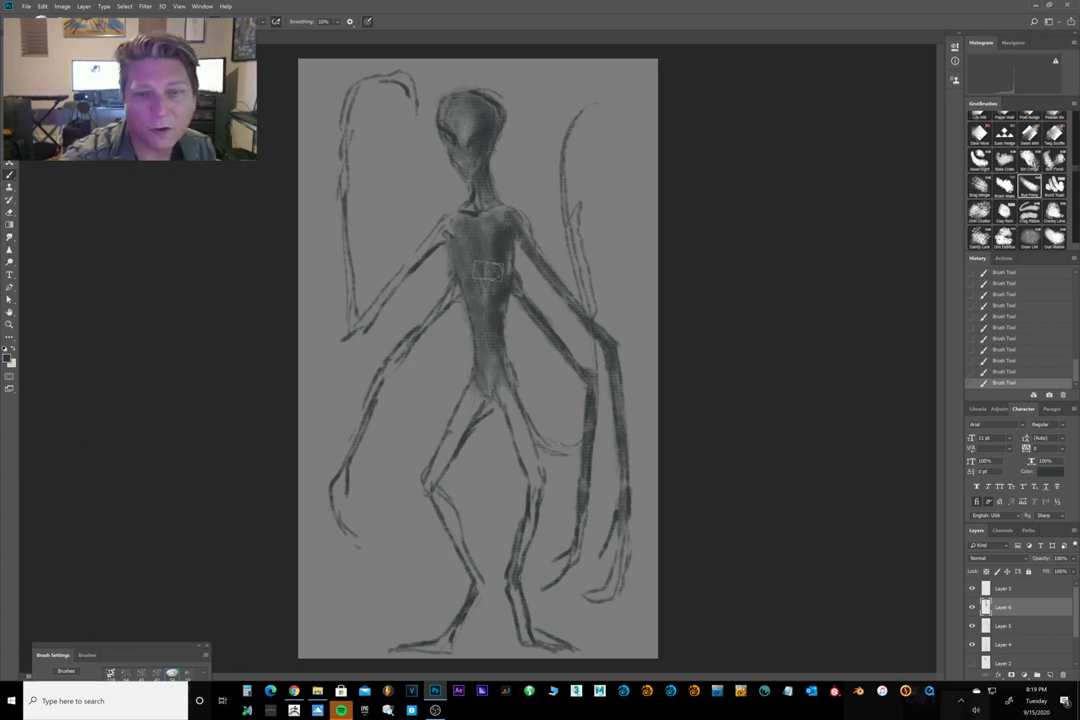
Shade the two arms on the side opposite the tail, including the raised forearm and its hooked hand.
{"action": "left_click_drag", "start_coordinate": [445, 292], "coordinate": [335, 482]}
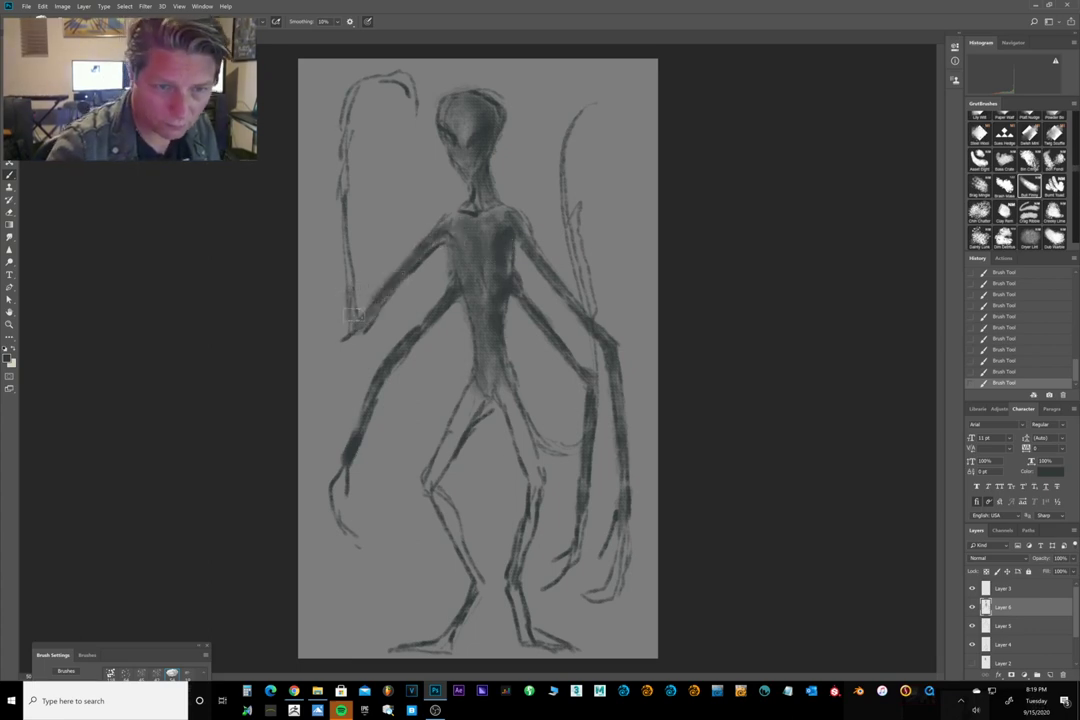
{"action": "left_click_drag", "start_coordinate": [350, 294], "coordinate": [345, 221]}
{"action": "left_click_drag", "start_coordinate": [351, 291], "coordinate": [344, 128]}
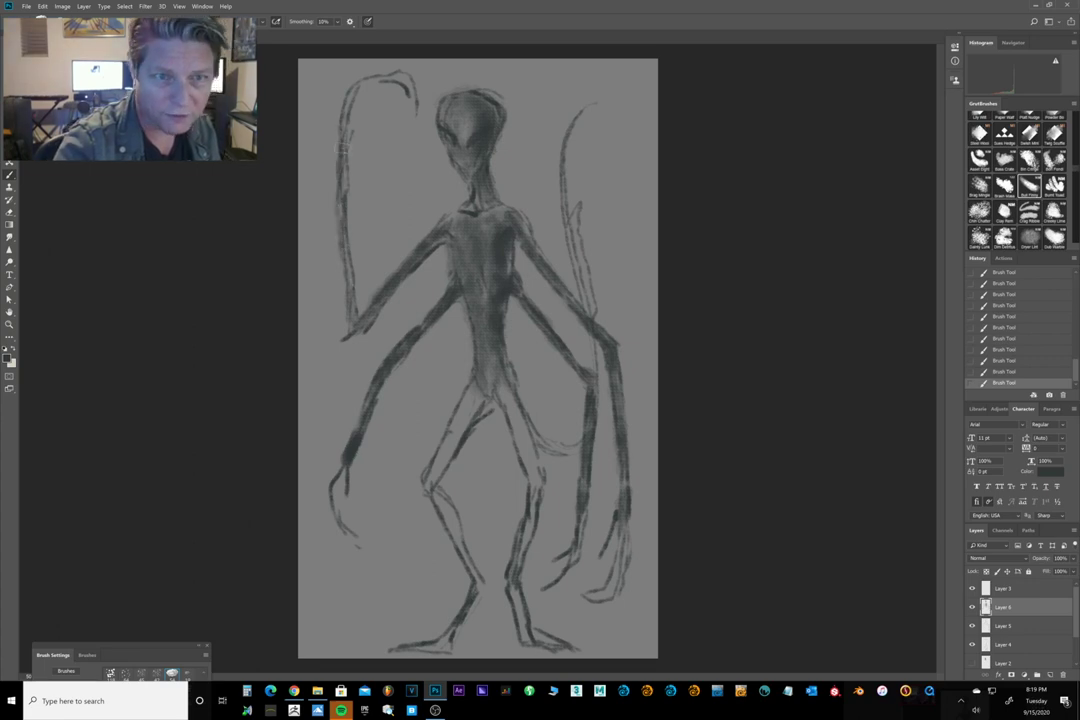
{"action": "mouse_move", "coordinate": [411, 83]}
{"action": "left_mouse_down"}
{"action": "mouse_move", "coordinate": [346, 78]}
{"action": "mouse_move", "coordinate": [340, 116]}
{"action": "left_mouse_up"}
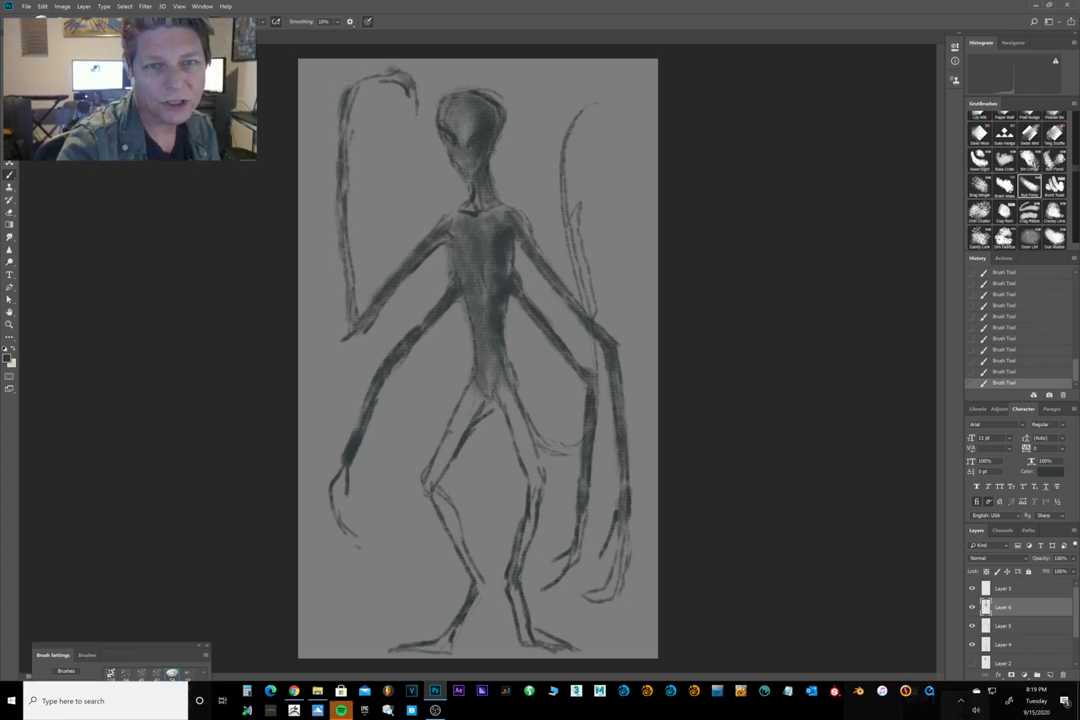
Fill both legs and feet with dark textured shading from hips to toes, using a smaller brush.
{"action": "key", "text": "bracketleft"}
{"action": "key", "text": "bracketleft"}
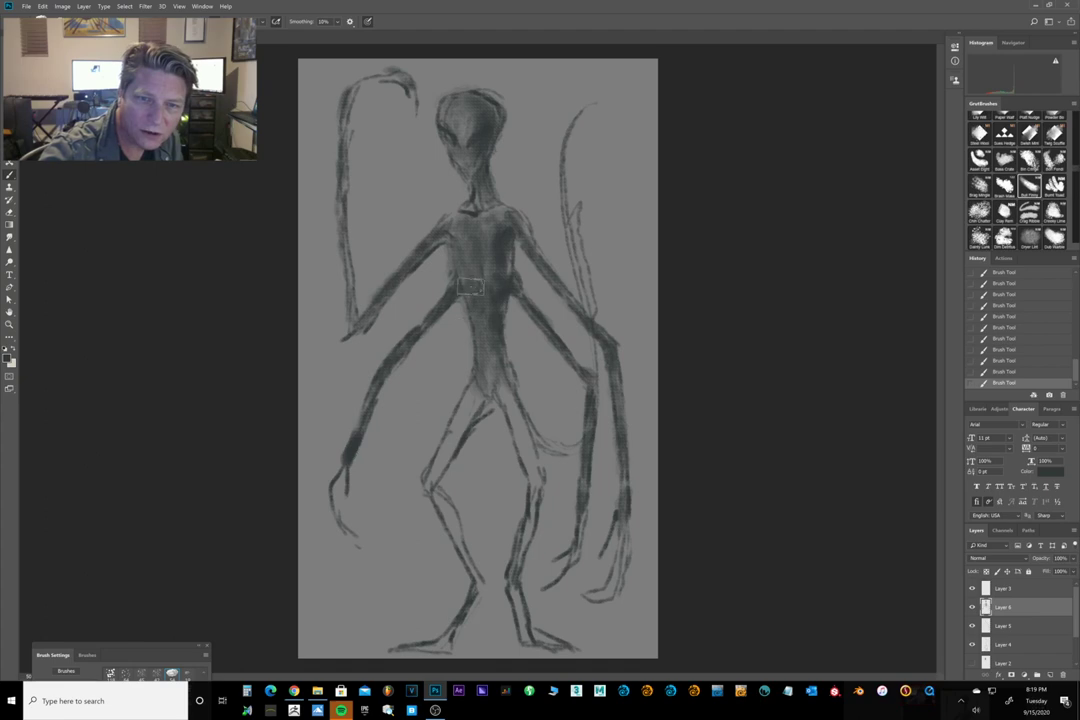
{"action": "mouse_move", "coordinate": [497, 385]}
{"action": "left_mouse_down"}
{"action": "mouse_move", "coordinate": [532, 487]}
{"action": "mouse_move", "coordinate": [524, 435]}
{"action": "mouse_move", "coordinate": [532, 451]}
{"action": "mouse_move", "coordinate": [536, 483]}
{"action": "mouse_move", "coordinate": [513, 410]}
{"action": "left_mouse_up"}
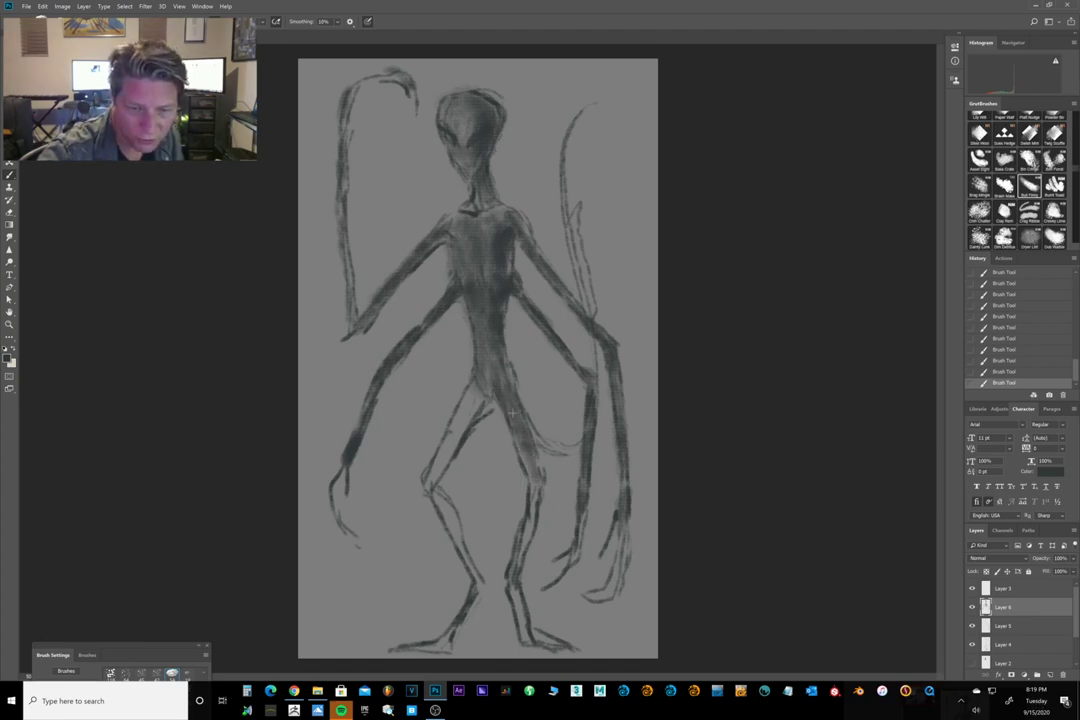
{"action": "left_click_drag", "start_coordinate": [540, 487], "coordinate": [524, 576]}
{"action": "mouse_move", "coordinate": [534, 522]}
{"action": "left_mouse_down"}
{"action": "mouse_move", "coordinate": [516, 590]}
{"action": "mouse_move", "coordinate": [530, 634]}
{"action": "left_mouse_up"}
{"action": "mouse_move", "coordinate": [513, 592]}
{"action": "left_mouse_down"}
{"action": "mouse_move", "coordinate": [541, 649]}
{"action": "mouse_move", "coordinate": [562, 648]}
{"action": "left_mouse_up"}
{"action": "mouse_move", "coordinate": [482, 396]}
{"action": "left_mouse_down"}
{"action": "mouse_move", "coordinate": [451, 466]}
{"action": "mouse_move", "coordinate": [466, 430]}
{"action": "mouse_move", "coordinate": [493, 409]}
{"action": "mouse_move", "coordinate": [430, 488]}
{"action": "left_mouse_up"}
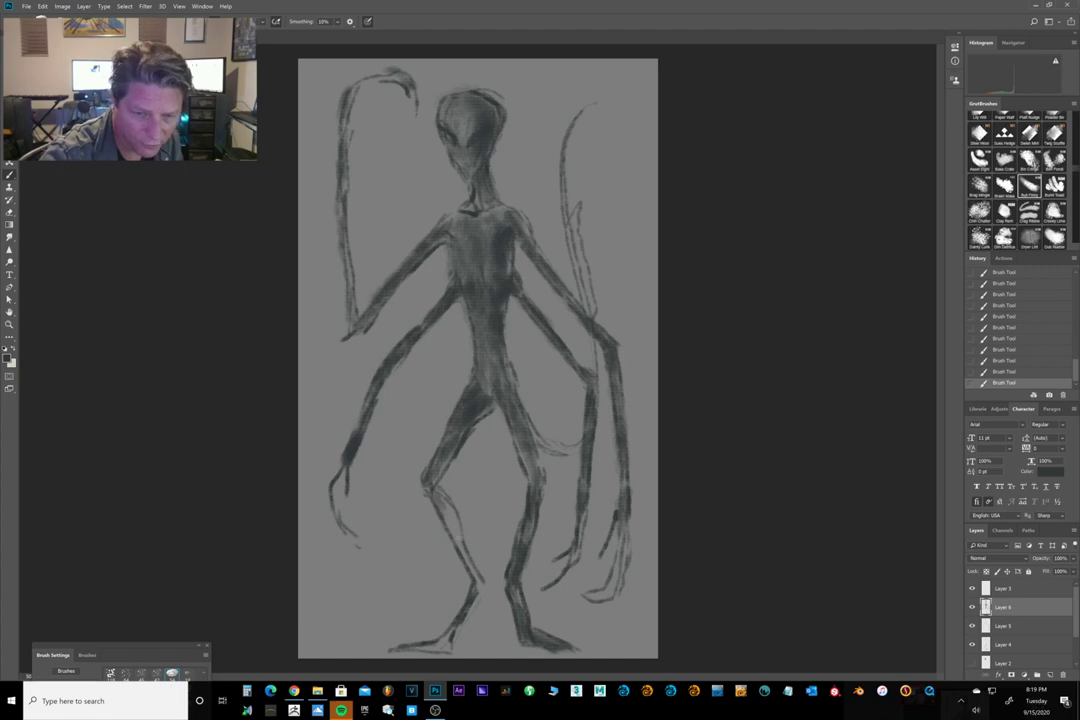
{"action": "mouse_move", "coordinate": [430, 490]}
{"action": "left_mouse_down"}
{"action": "mouse_move", "coordinate": [470, 600]}
{"action": "mouse_move", "coordinate": [449, 641]}
{"action": "mouse_move", "coordinate": [413, 648]}
{"action": "left_mouse_up"}
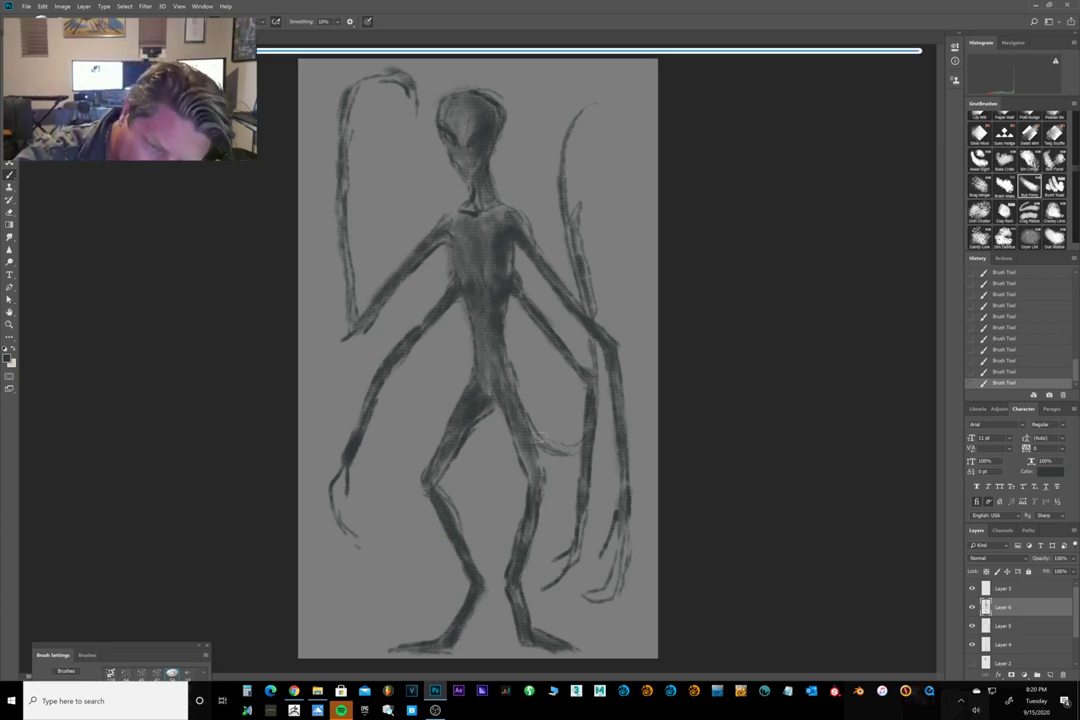
{"action": "key", "text": "ctrl+z"}
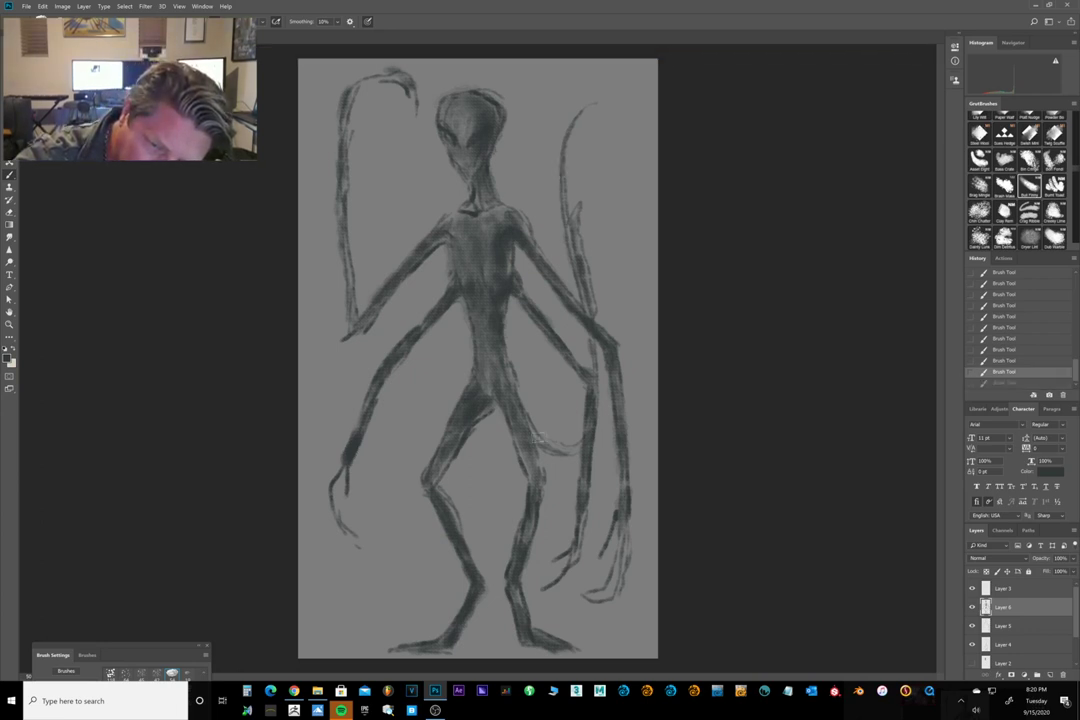
{"action": "key", "text": "ctrl+shift+z"}
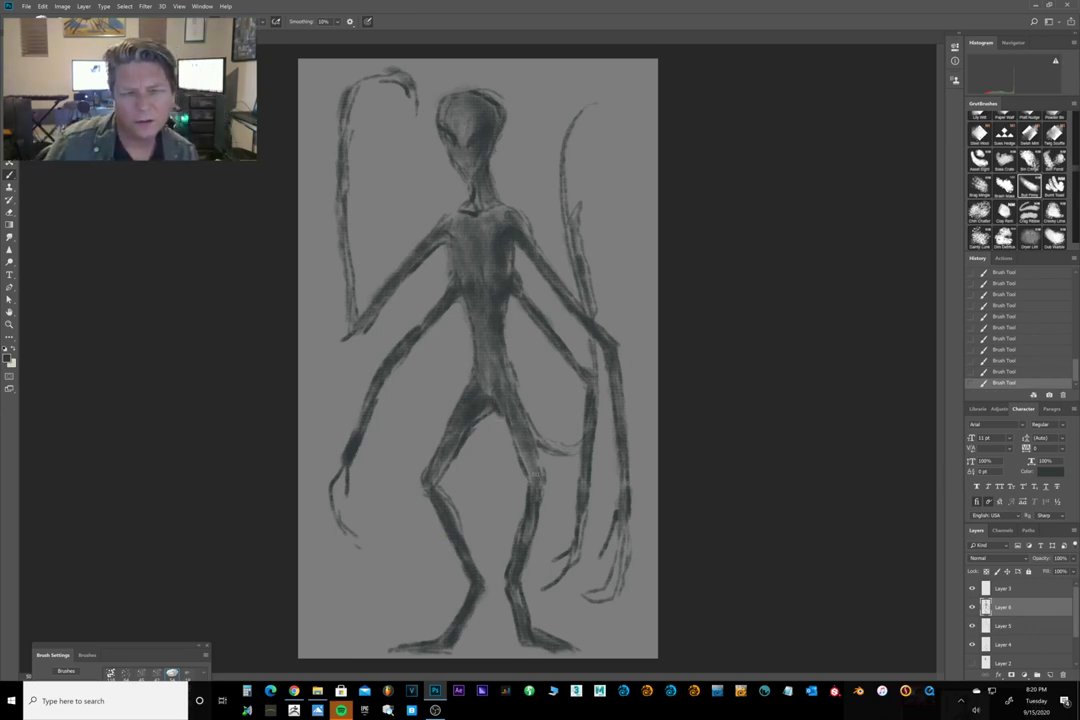
Start saving the sketch under a new name, enlarge the save dialog and browse to the LENOVOP73_D (R:) drive.
{"action": "left_click", "coordinate": [26, 7]}
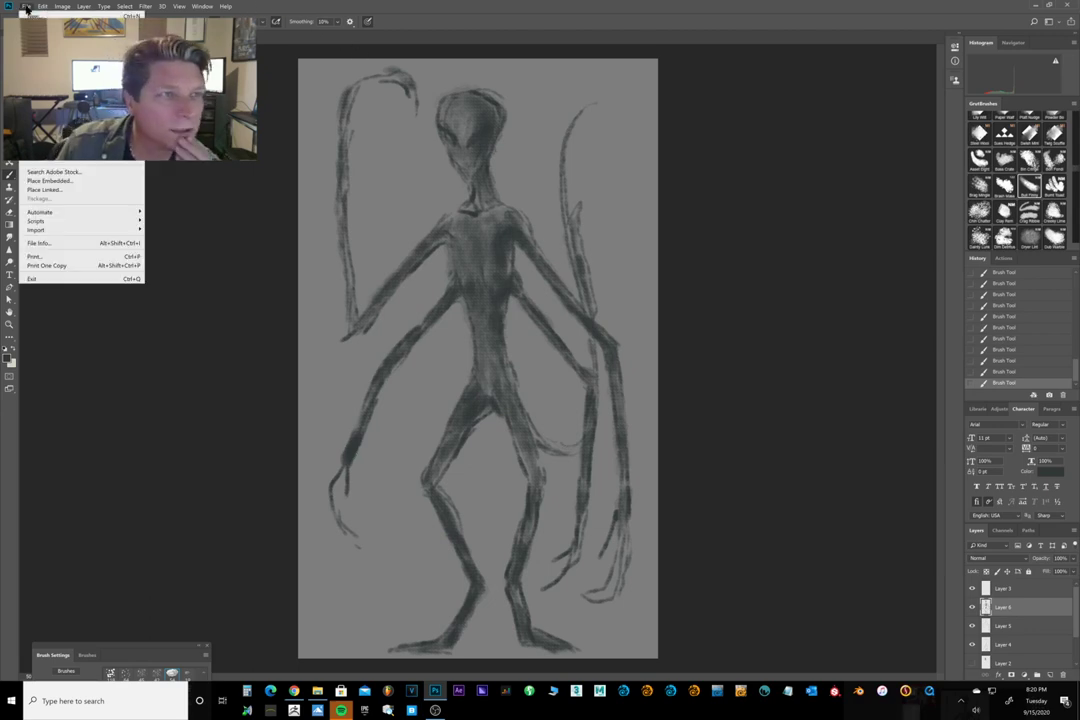
{"action": "left_click", "coordinate": [40, 109]}
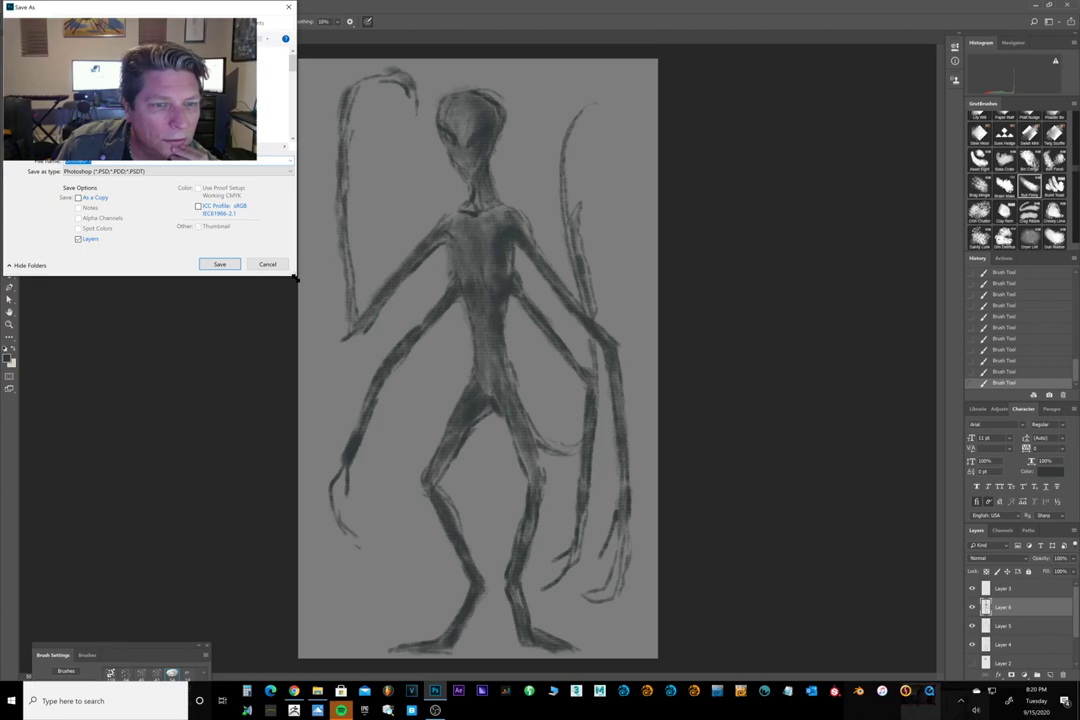
{"action": "left_click_drag", "start_coordinate": [297, 272], "coordinate": [705, 503]}
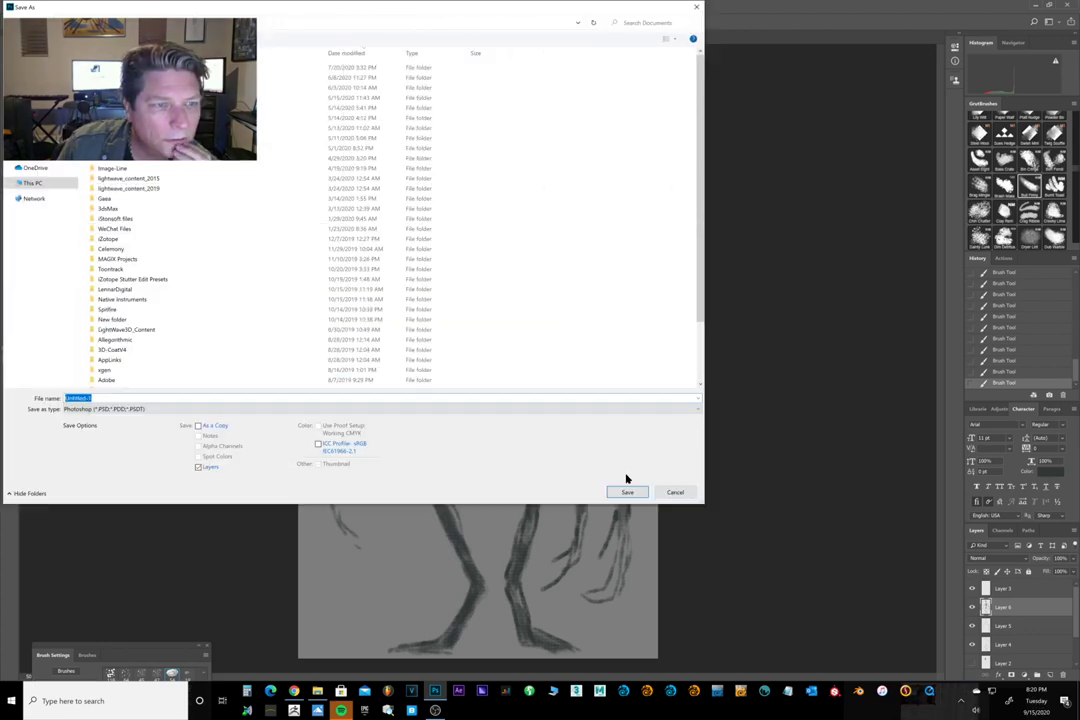
{"action": "left_click", "coordinate": [43, 183]}
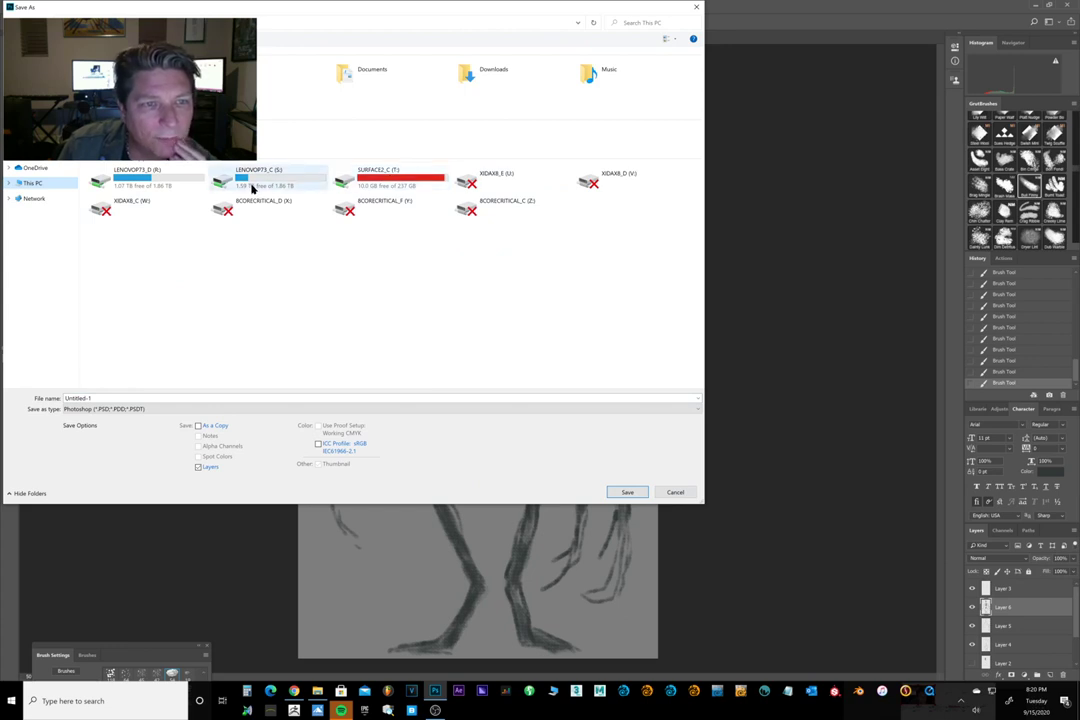
{"action": "double_click", "coordinate": [149, 178]}
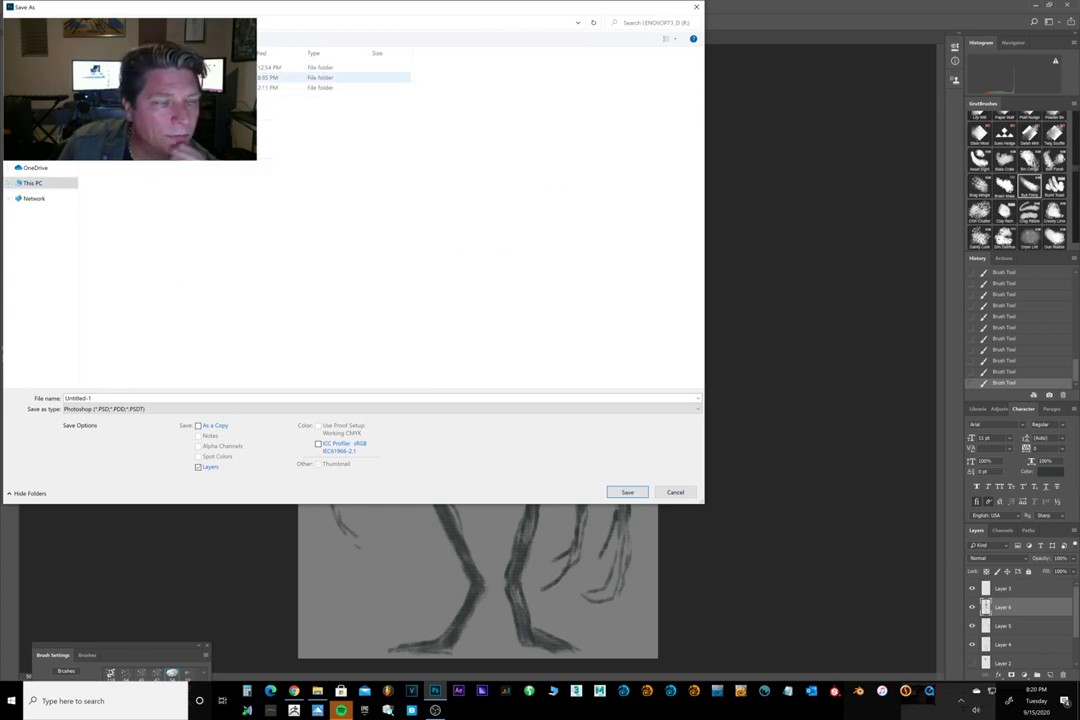
Browse through the drive's folders to the Alien_Planet folder inside WORLDS as the save location.
{"action": "double_click", "coordinate": [150, 77]}
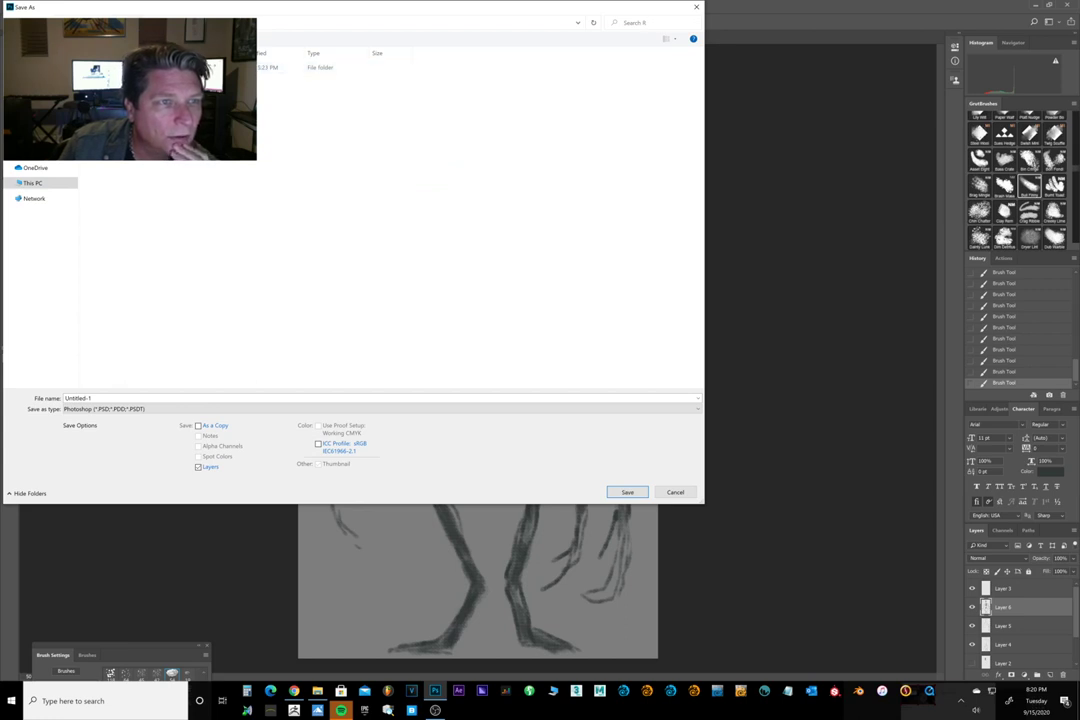
{"action": "left_click", "coordinate": [14, 22]}
{"action": "left_click", "coordinate": [150, 68]}
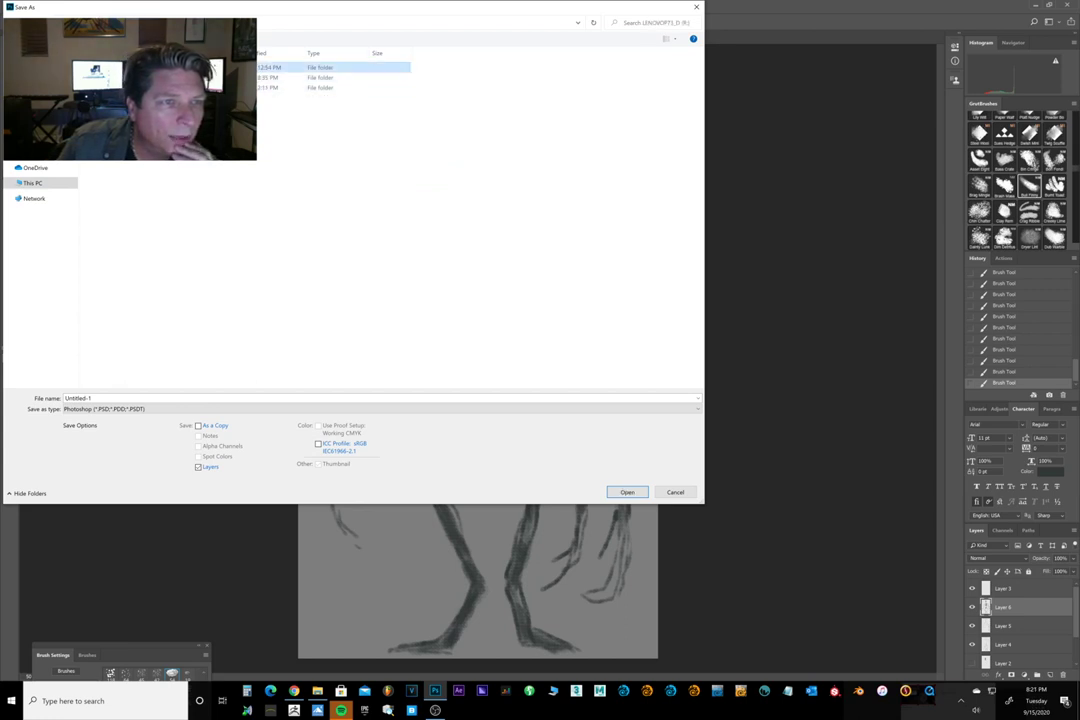
{"action": "double_click", "coordinate": [150, 68]}
{"action": "key", "text": "Return"}
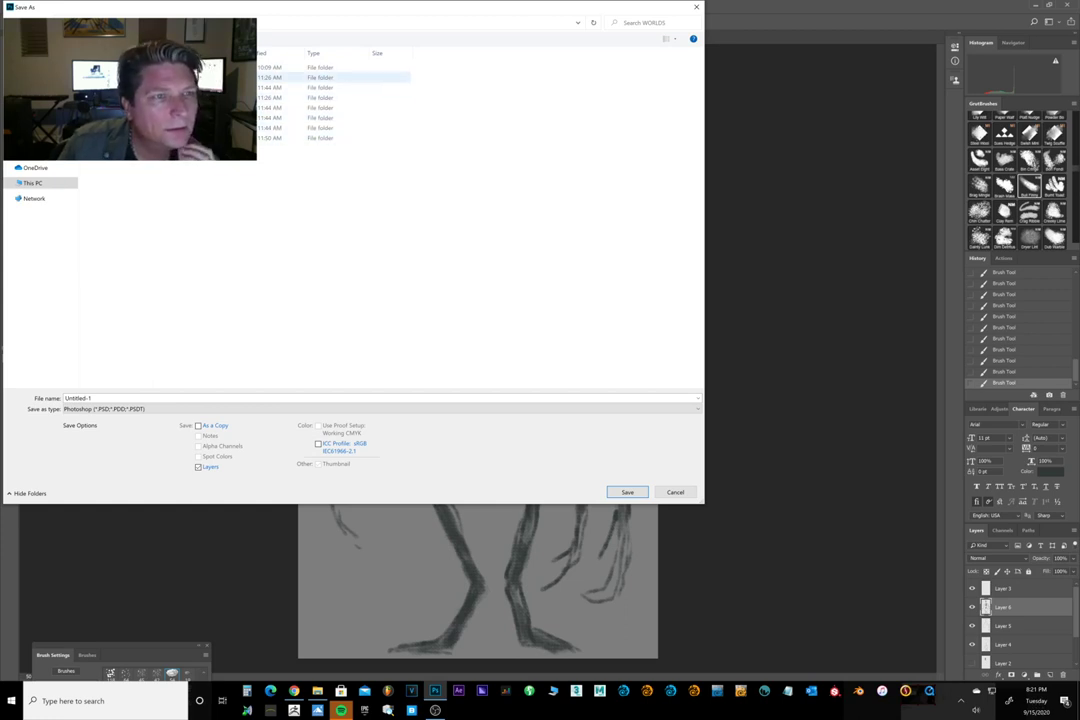
{"action": "double_click", "coordinate": [140, 77]}
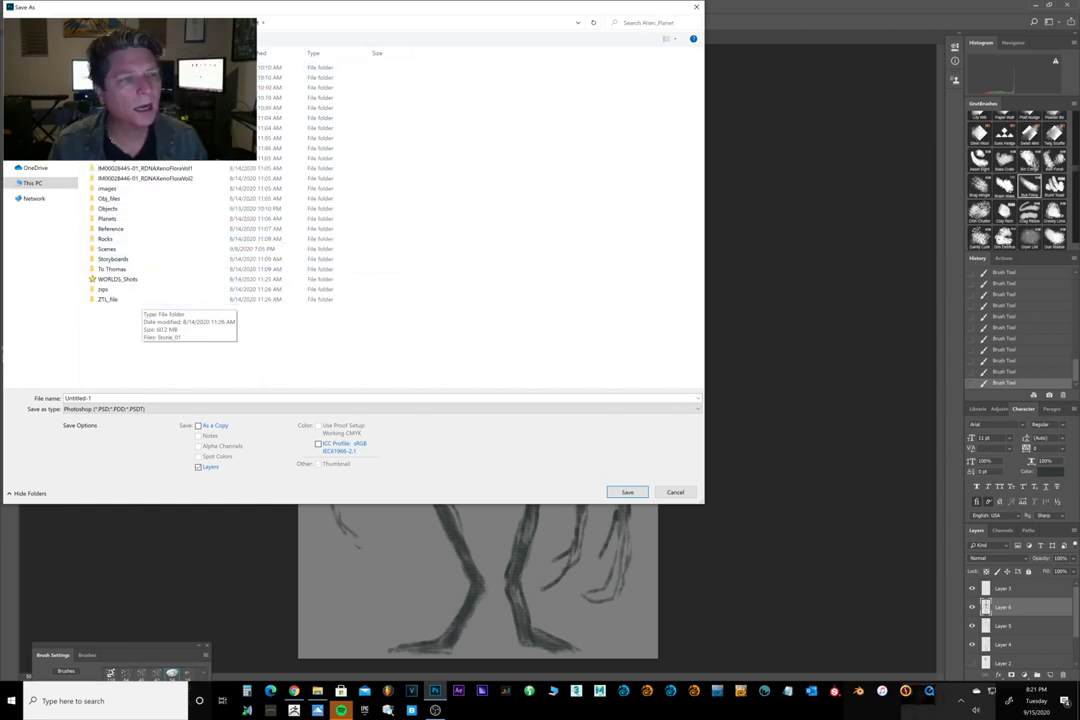
Create a folder named Hominid inside Alien_Planet and open it.
{"action": "key", "text": "ctrl+shift+n"}
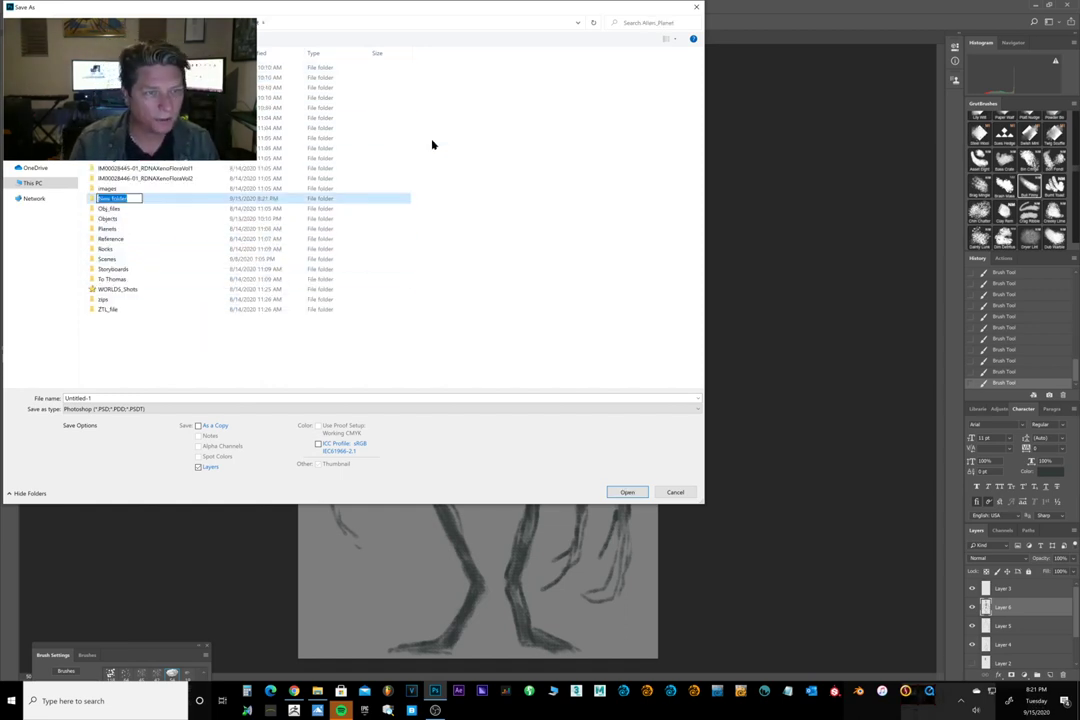
{"action": "type", "text": "H"}
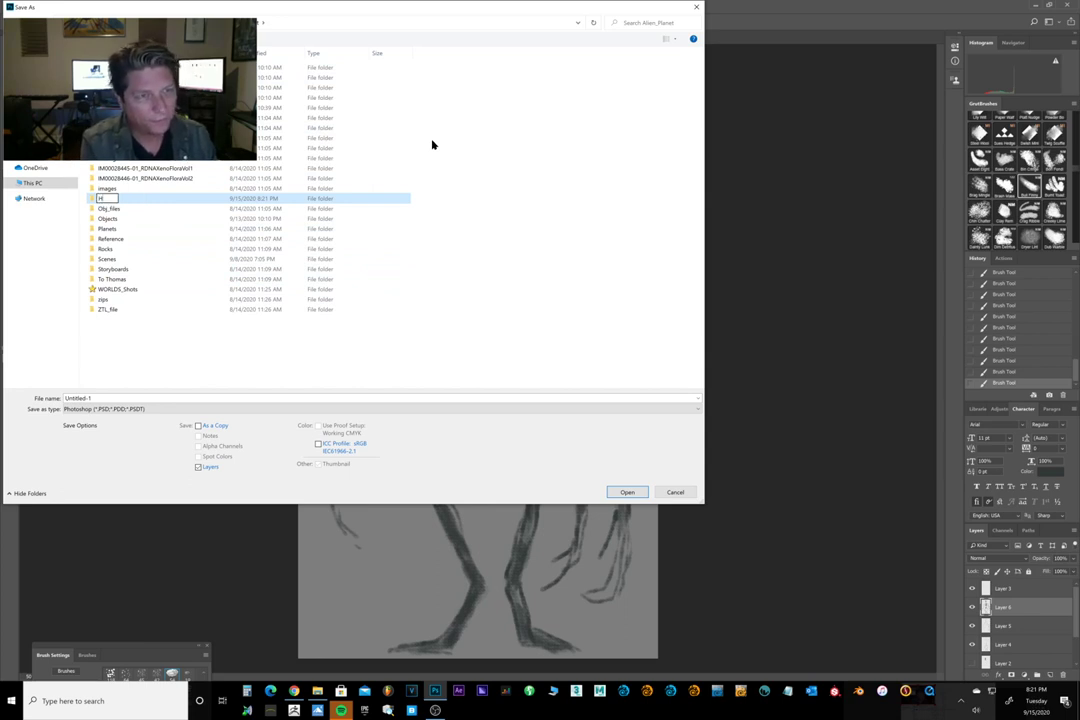
{"action": "type", "text": "omi"}
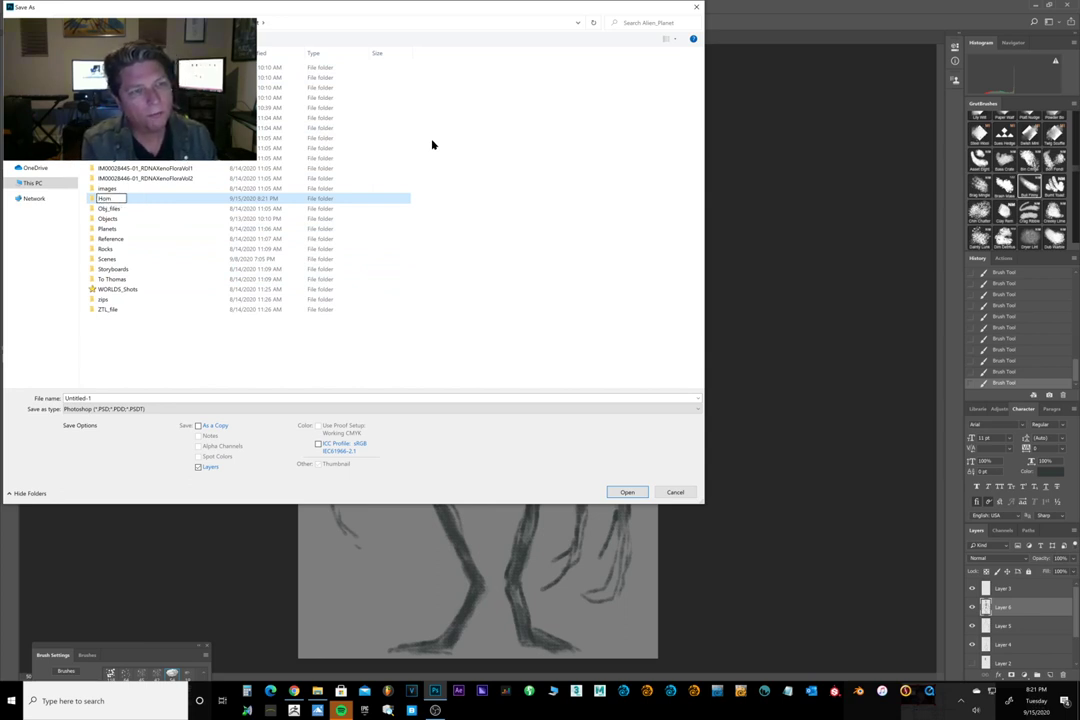
{"action": "type", "text": "nid"}
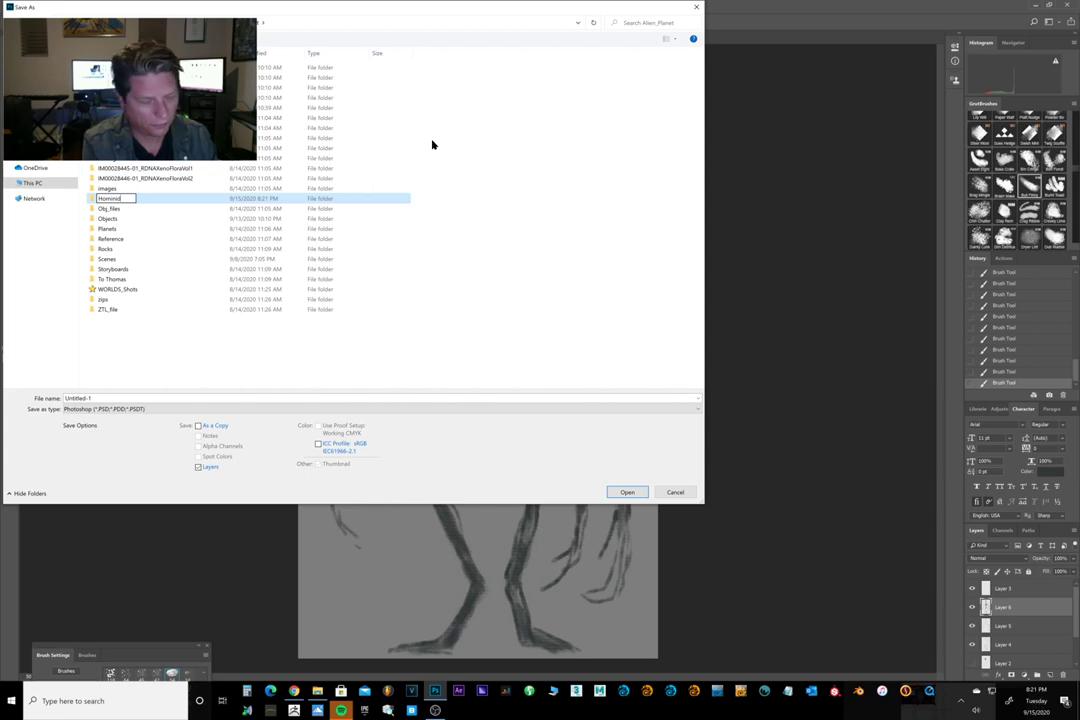
{"action": "key", "text": "Return"}
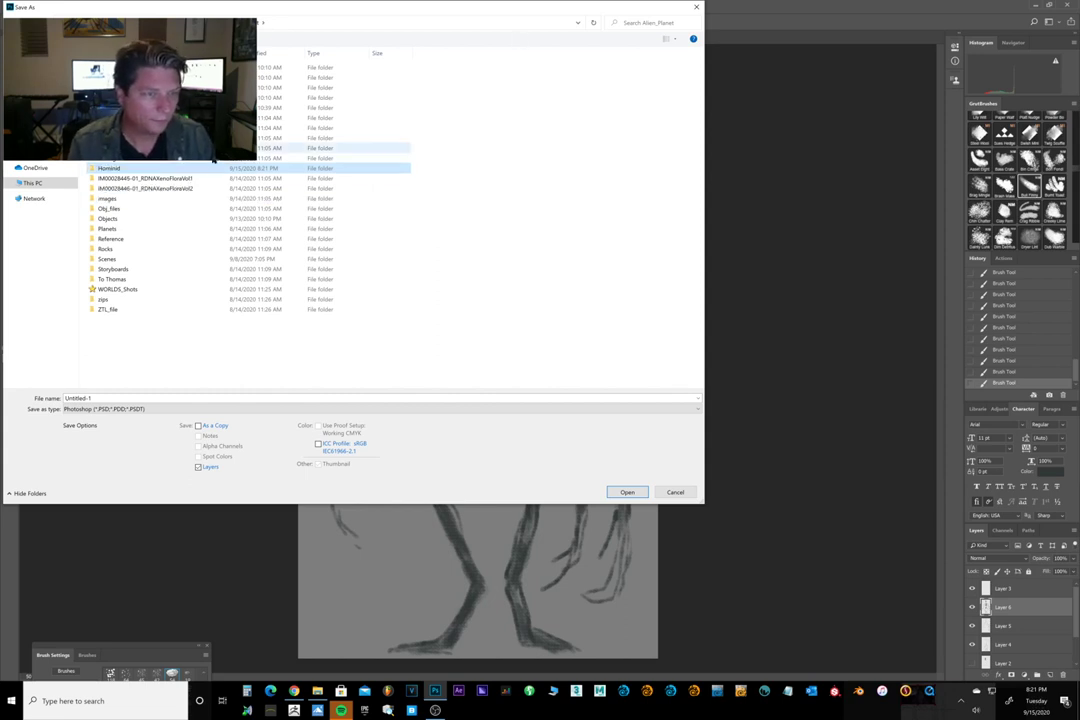
{"action": "double_click", "coordinate": [128, 167]}
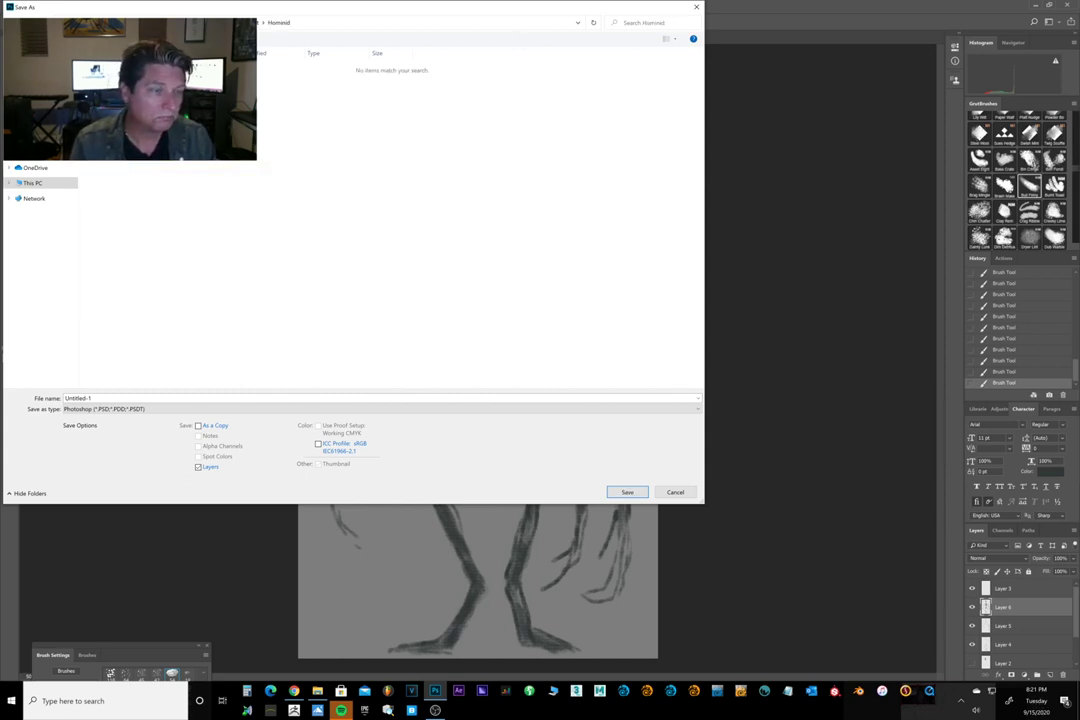
Create a subfolder inside the Hominid folder and save the sketch in Hominid as Hominid_001 in Photoshop format.
{"action": "left_click", "coordinate": [58, 39]}
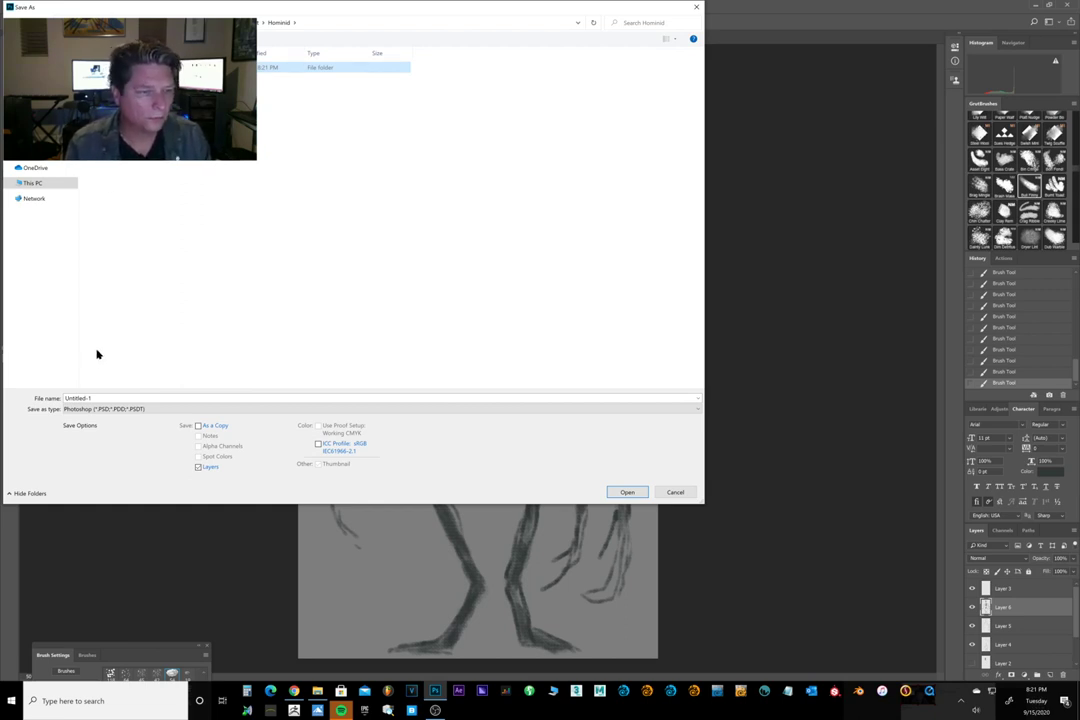
{"action": "left_click", "coordinate": [99, 395]}
{"action": "type", "text": "Ho"}
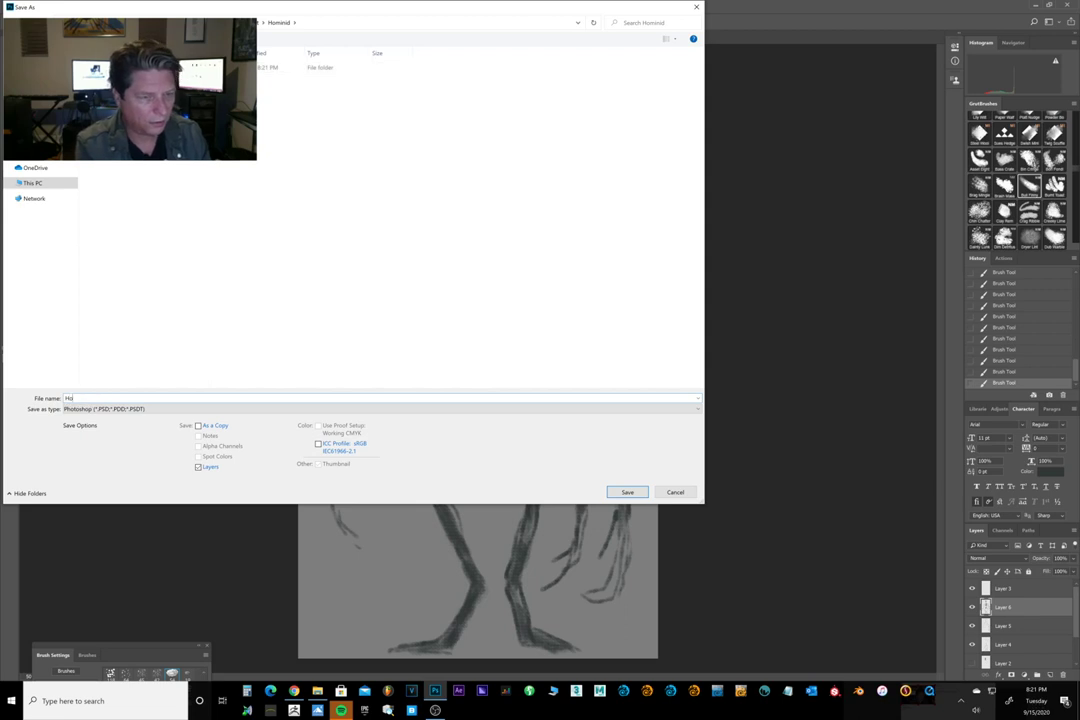
{"action": "type", "text": "minid_001"}
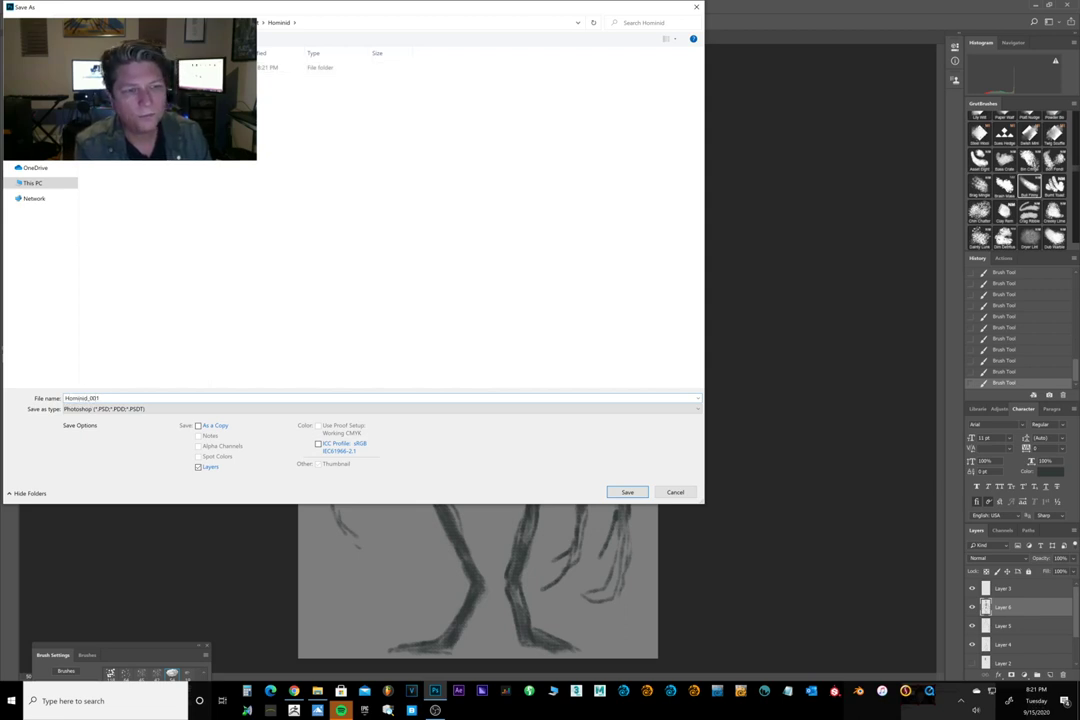
{"action": "key", "text": "Return"}
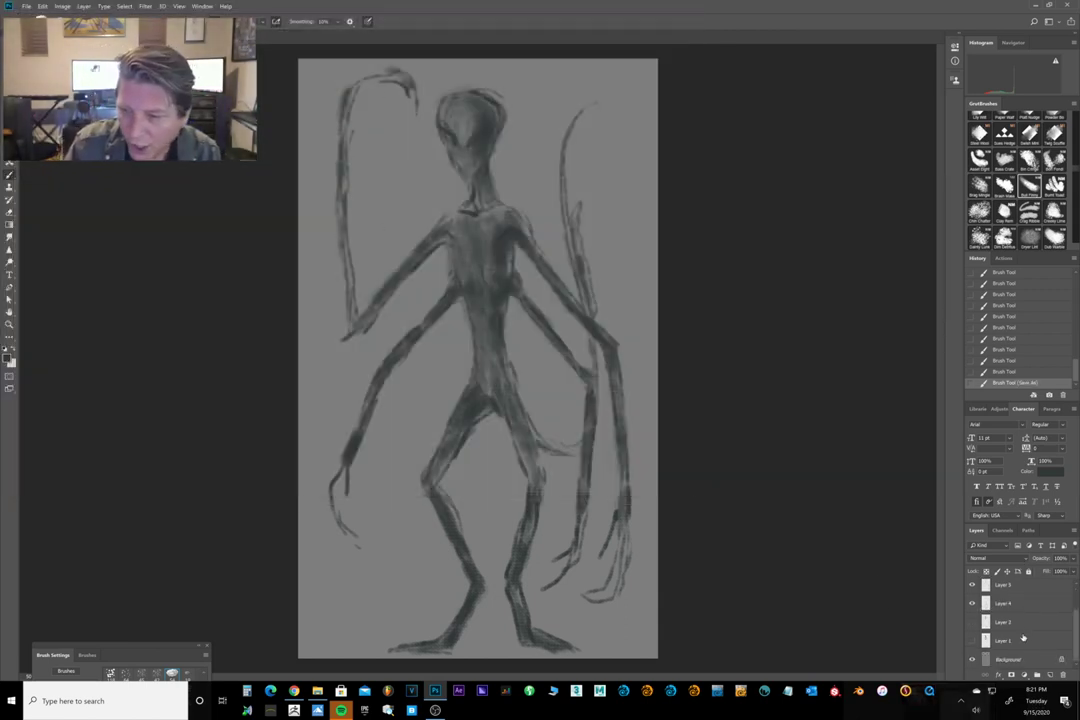
Add a layer directly above Background and paint dark textured shading behind the creature across the upper half of the canvas.
{"action": "scroll", "coordinate": [1028, 640], "scroll_direction": "down", "scroll_amount": 2}
{"action": "left_click", "coordinate": [1024, 661]}
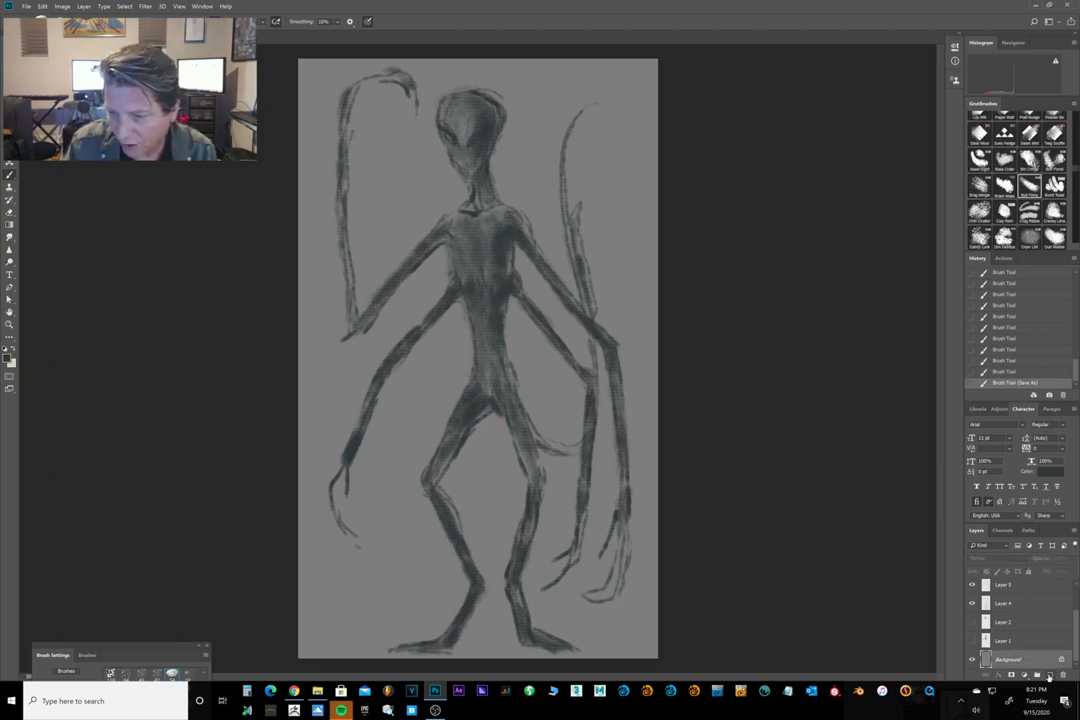
{"action": "left_click", "coordinate": [1050, 675]}
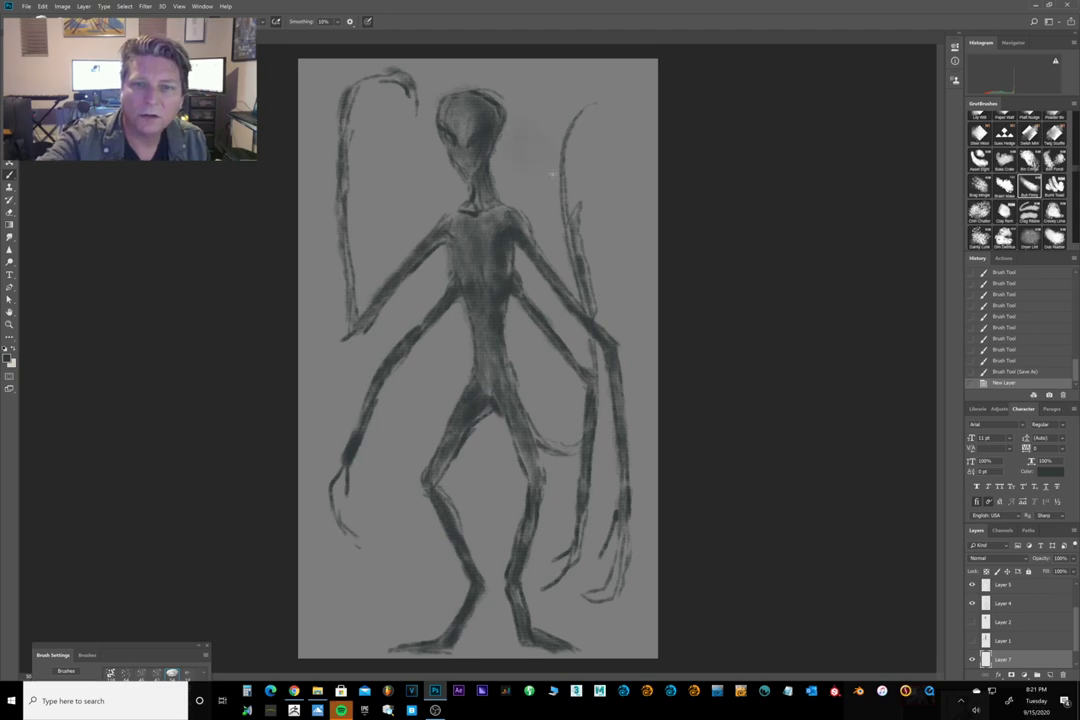
{"action": "left_click_drag", "start_coordinate": [612, 247], "coordinate": [642, 227]}
{"action": "left_click_drag", "start_coordinate": [534, 98], "coordinate": [614, 206]}
{"action": "mouse_move", "coordinate": [634, 110]}
{"action": "left_mouse_down"}
{"action": "mouse_move", "coordinate": [566, 79]}
{"action": "mouse_move", "coordinate": [653, 186]}
{"action": "mouse_move", "coordinate": [597, 111]}
{"action": "left_mouse_up"}
{"action": "left_click_drag", "start_coordinate": [523, 101], "coordinate": [452, 115]}
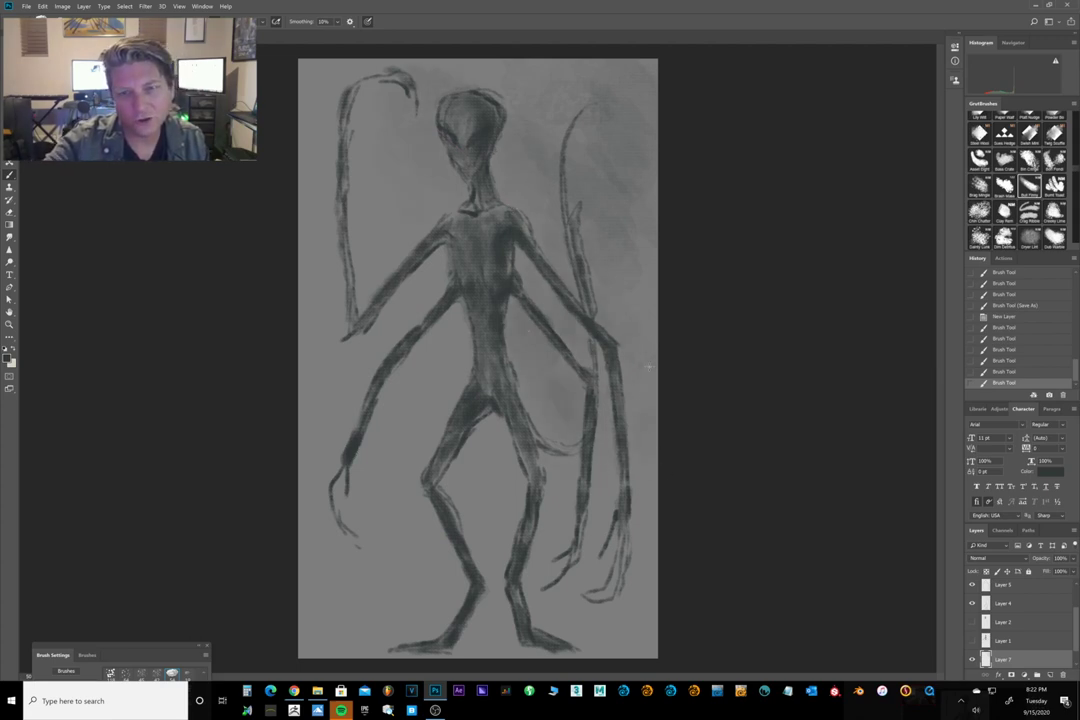
{"action": "mouse_move", "coordinate": [641, 185]}
{"action": "left_mouse_down"}
{"action": "mouse_move", "coordinate": [585, 60]}
{"action": "mouse_move", "coordinate": [514, 74]}
{"action": "mouse_move", "coordinate": [591, 174]}
{"action": "mouse_move", "coordinate": [514, 104]}
{"action": "mouse_move", "coordinate": [414, 68]}
{"action": "mouse_move", "coordinate": [348, 77]}
{"action": "mouse_move", "coordinate": [354, 128]}
{"action": "left_mouse_up"}
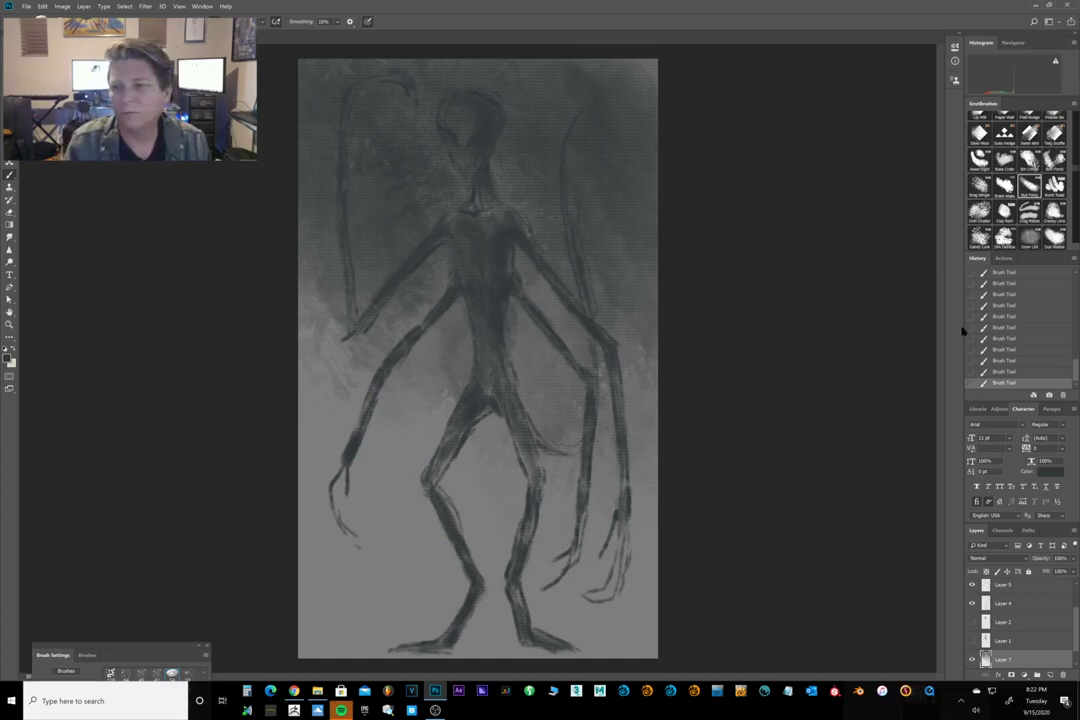
Step back and forward through the last brush strokes, add another background layer and make the light tan the foreground colour.
{"action": "left_click", "coordinate": [1019, 361]}
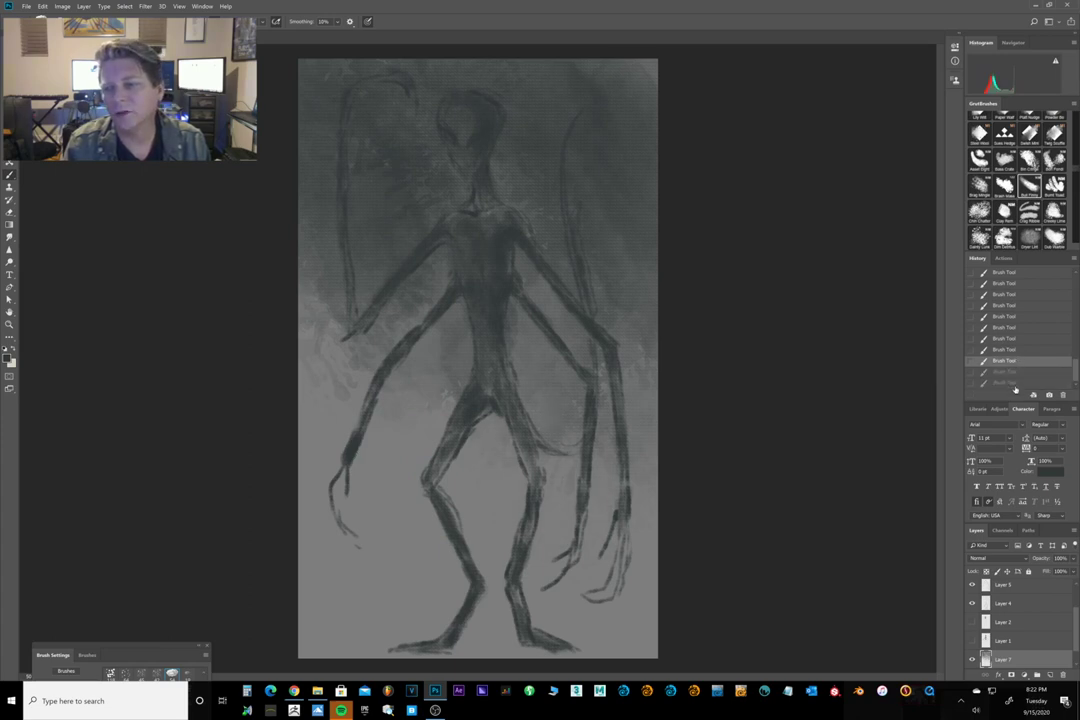
{"action": "left_click", "coordinate": [1015, 384]}
{"action": "left_click", "coordinate": [1050, 676]}
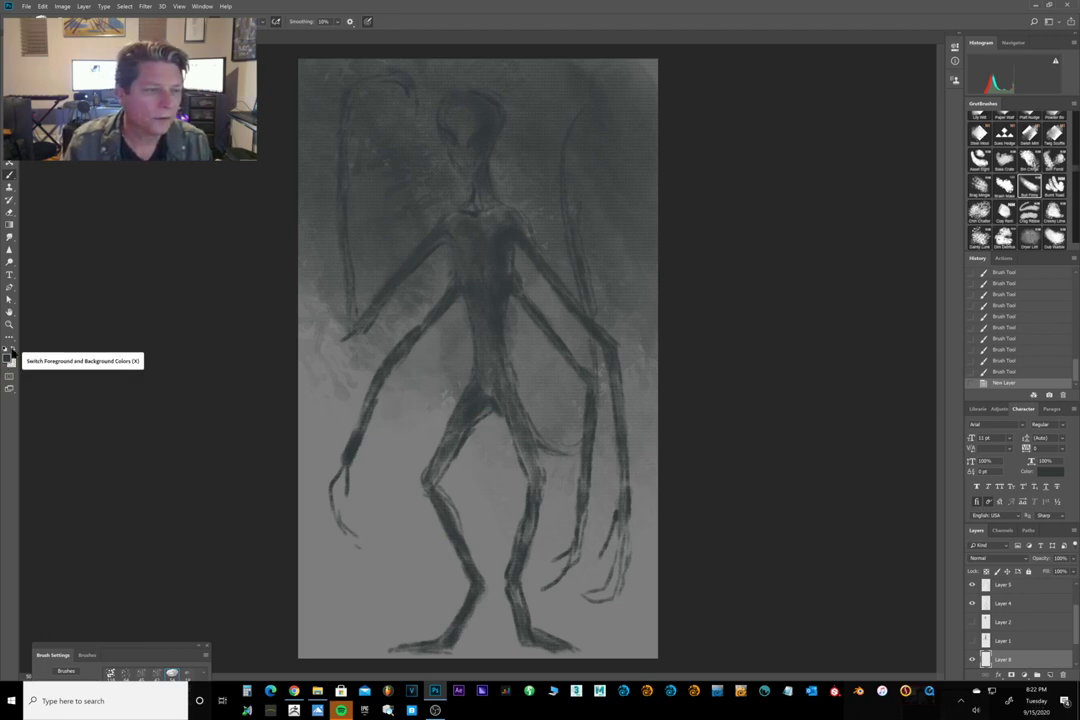
{"action": "left_click", "coordinate": [13, 349]}
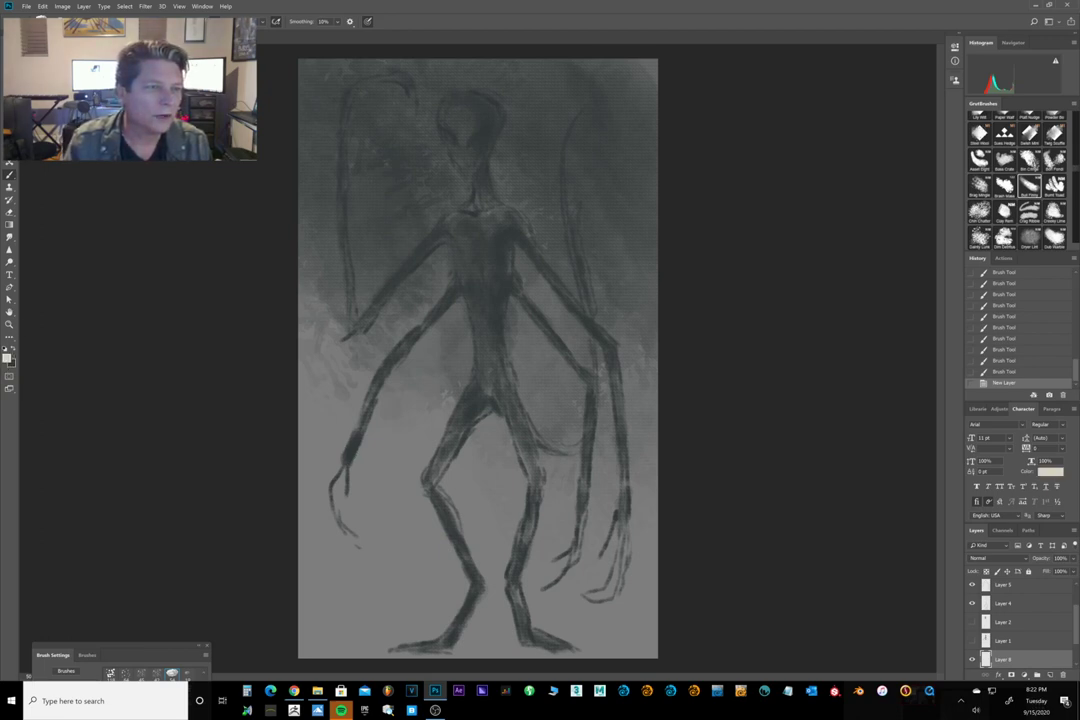
Add the light tan foreground colour to the swatches under the name background_tan_sd.
{"action": "left_click", "coordinate": [9, 150]}
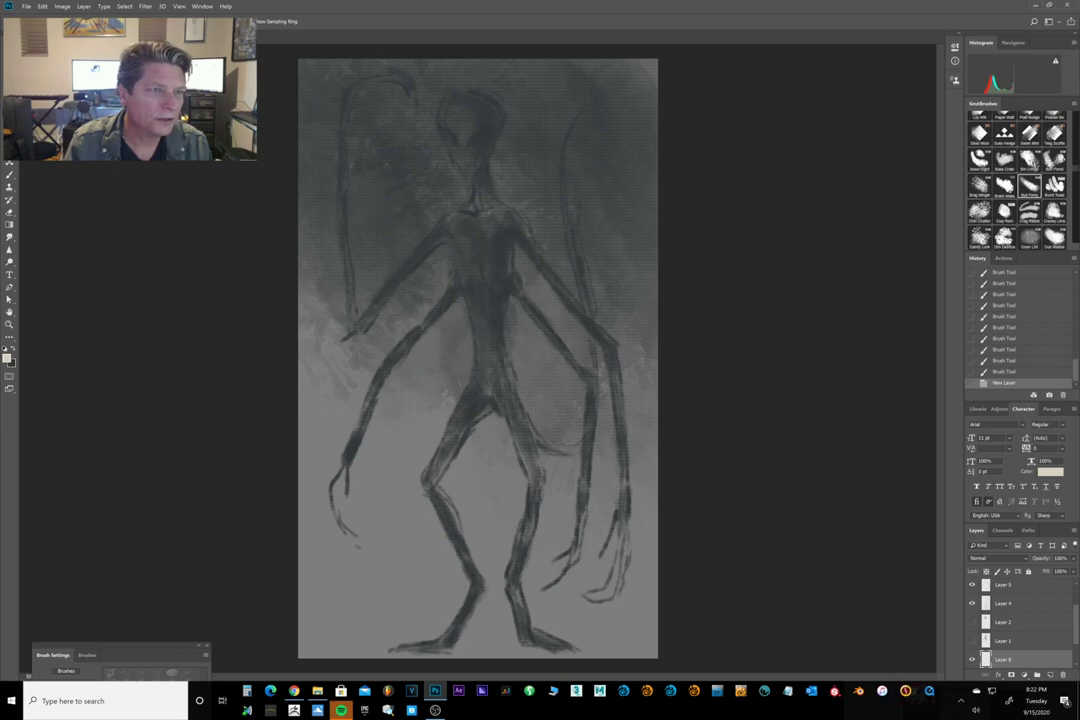
{"action": "left_click", "coordinate": [7, 352]}
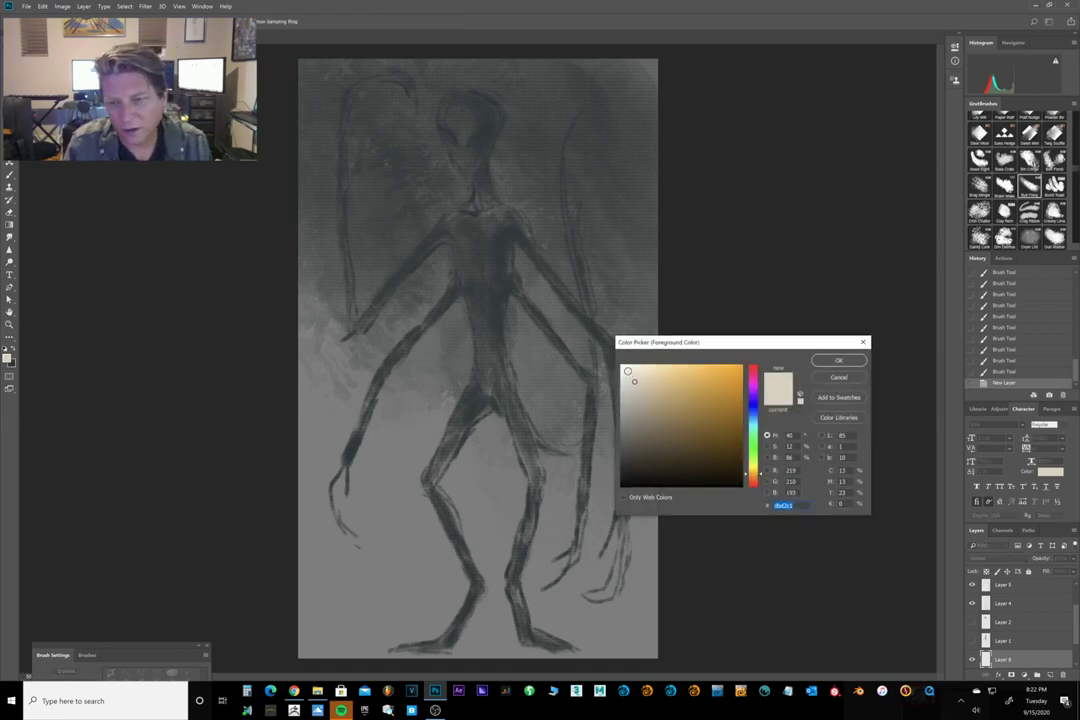
{"action": "left_click", "coordinate": [836, 397]}
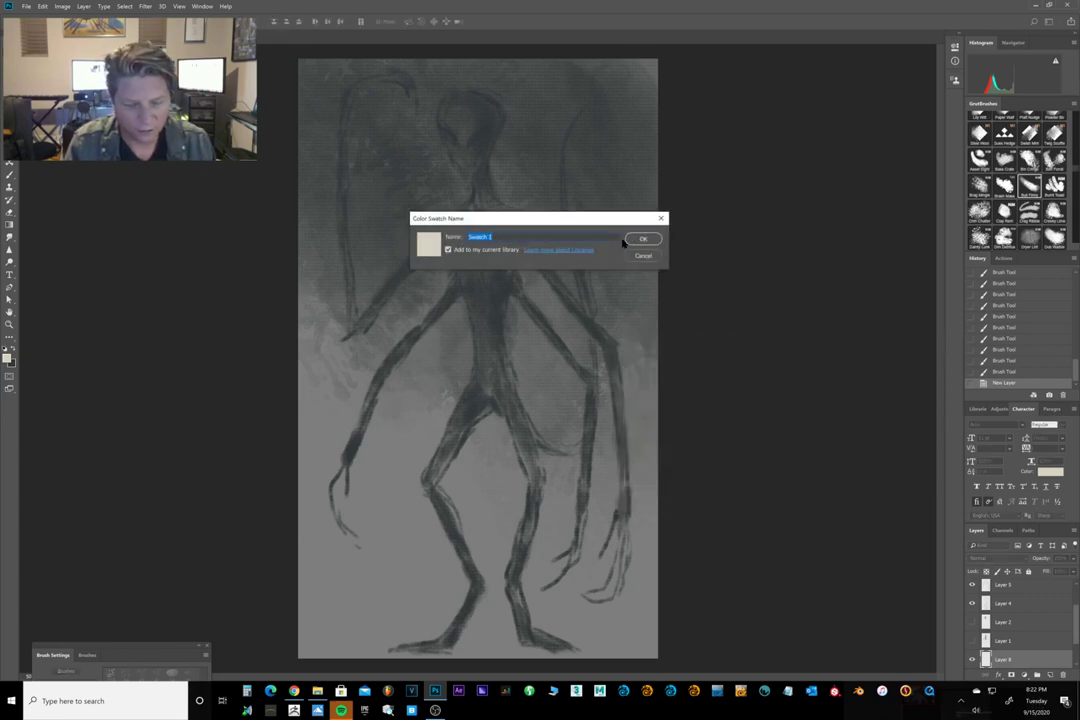
{"action": "type", "text": "be"}
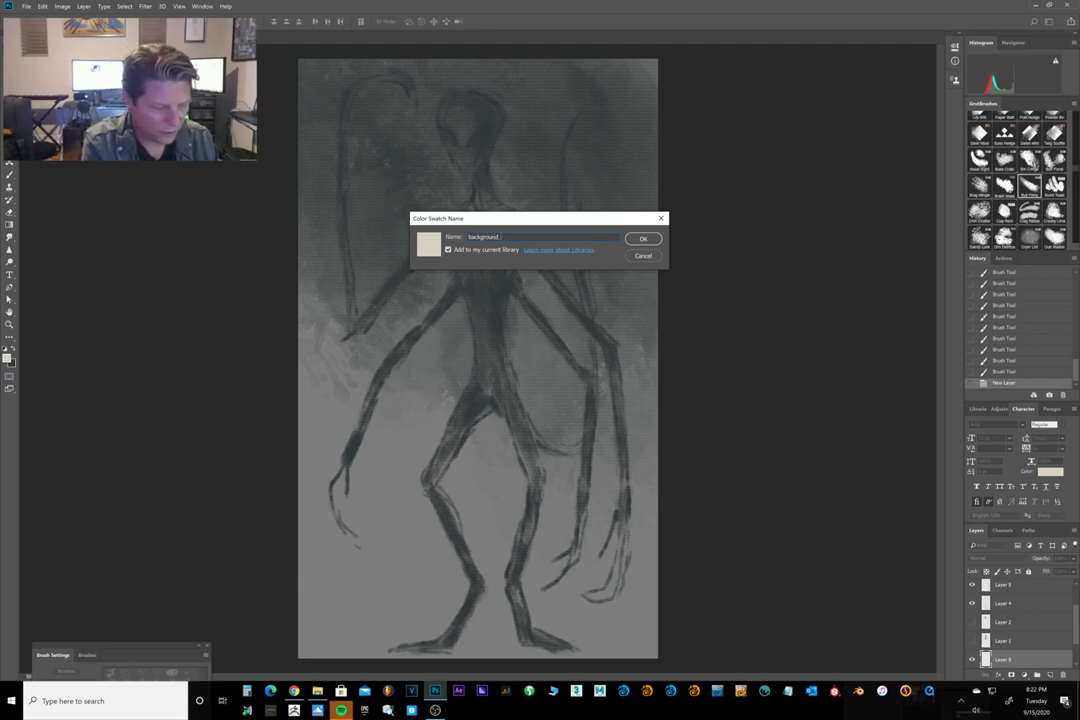
{"action": "type", "text": "ckground_tan_sd"}
{"action": "key", "text": "Return"}
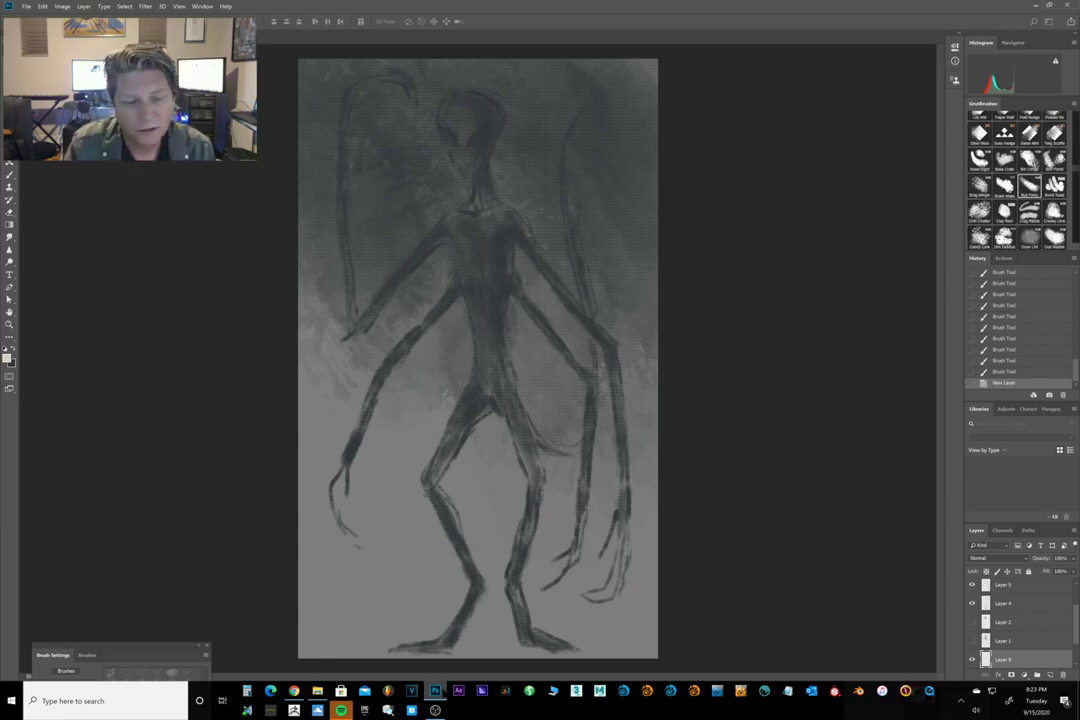
Minimize Photoshop to the desktop and switch to Task Manager.
{"action": "mouse_move", "coordinate": [435, 691]}
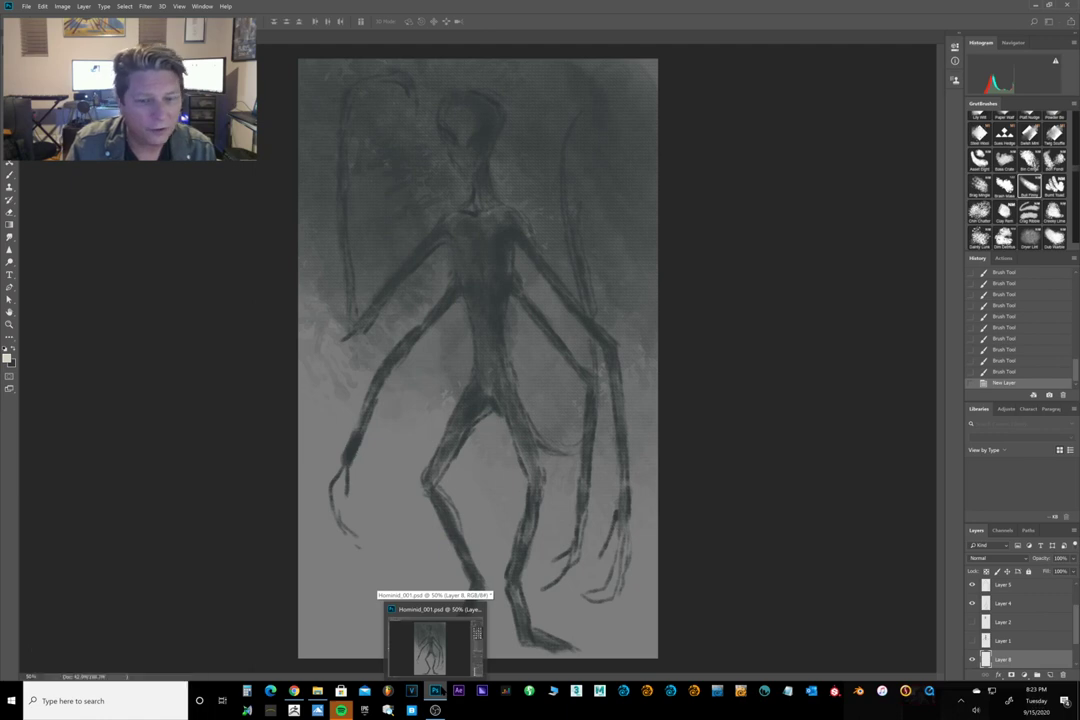
{"action": "left_click", "coordinate": [435, 691]}
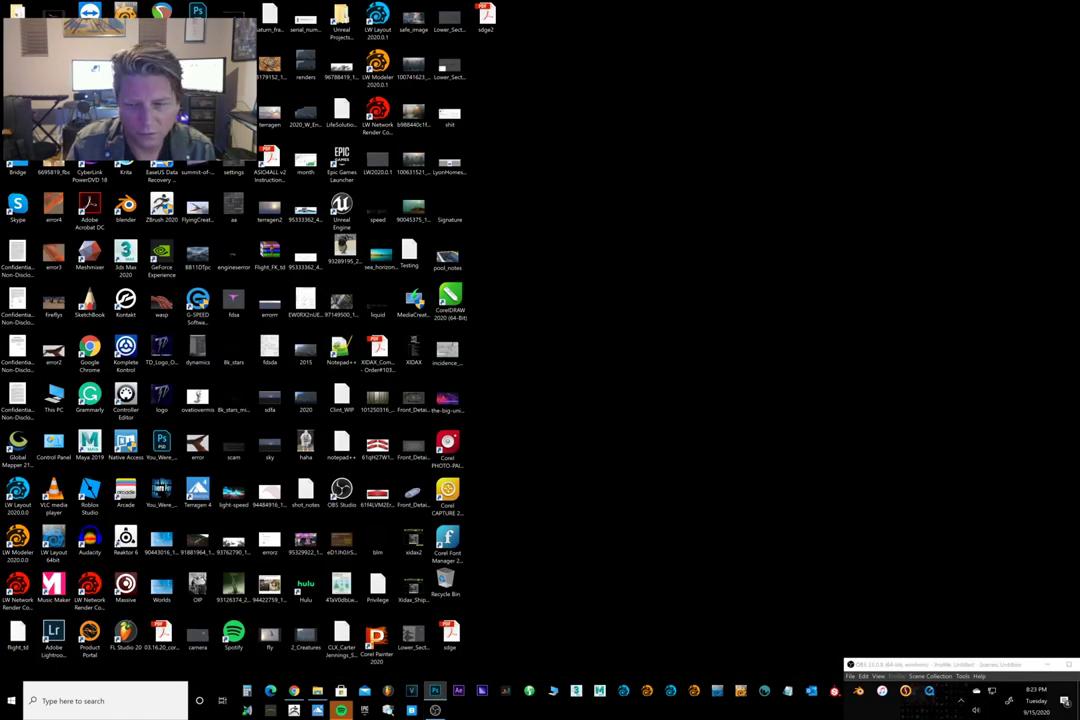
{"action": "mouse_move", "coordinate": [435, 691]}
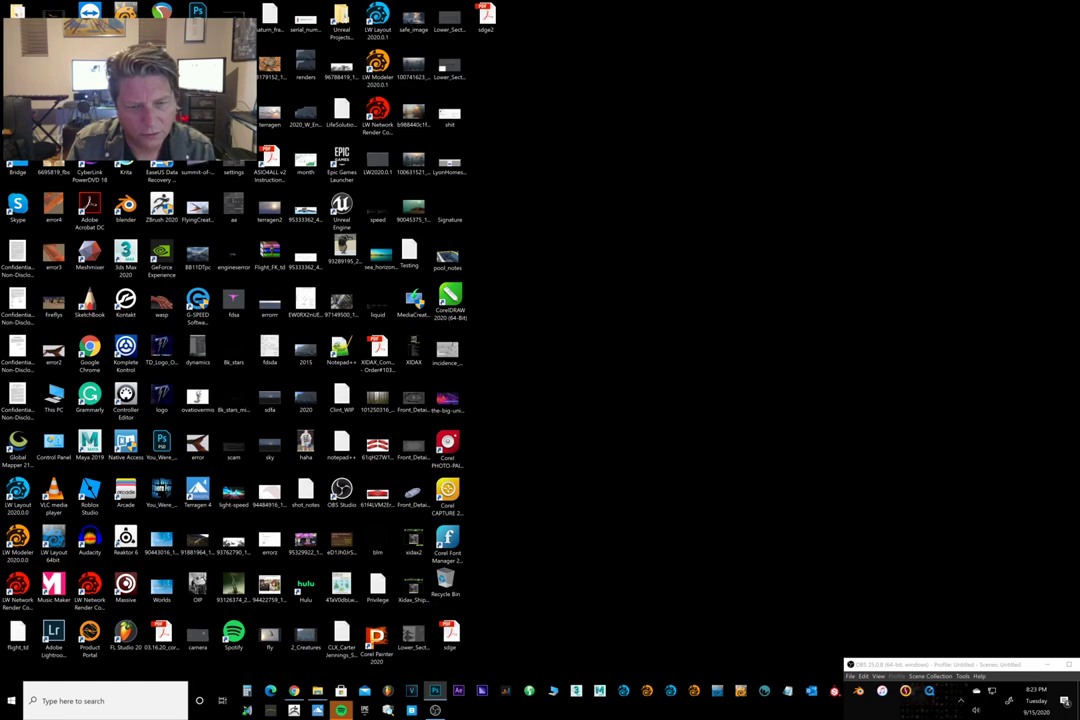
{"action": "right_click", "coordinate": [476, 702]}
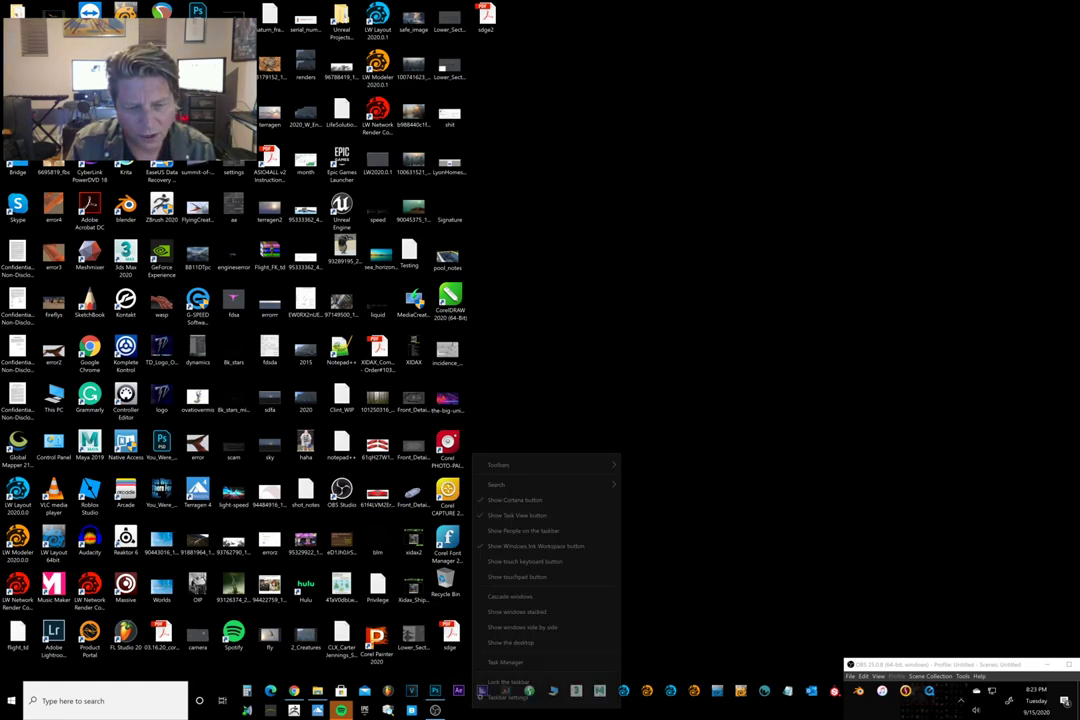
{"action": "left_click", "coordinate": [527, 662]}
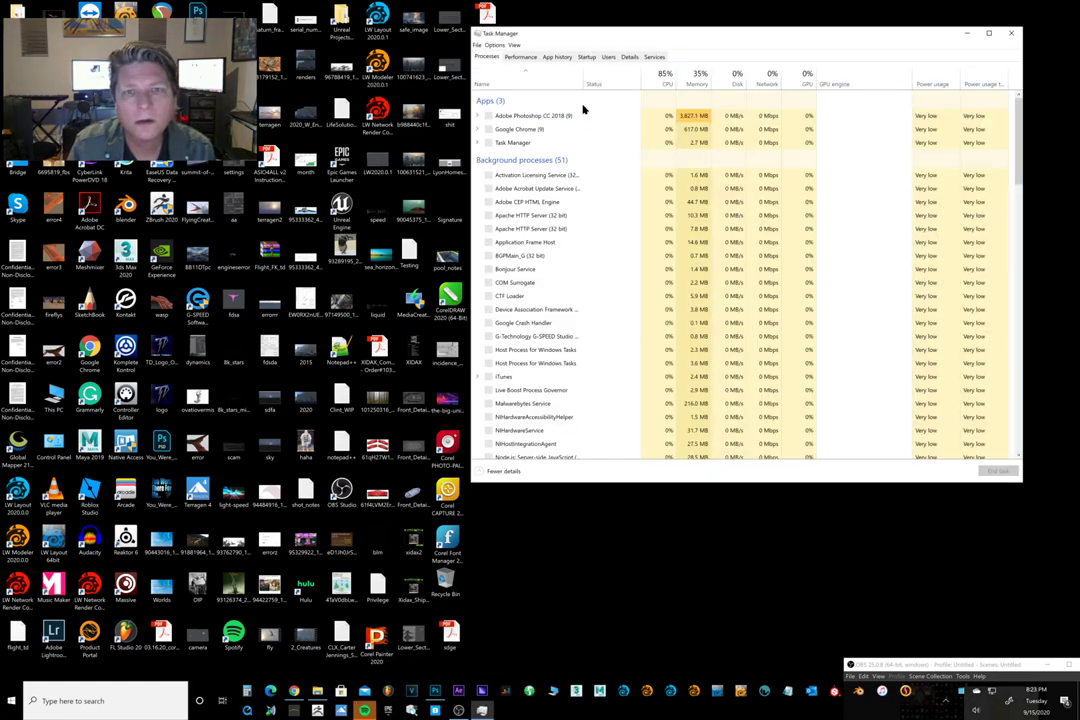
Expand the Adobe Photoshop CC 2018 process group and examine the options for the Hominid_001.psd process.
{"action": "right_click", "coordinate": [528, 115]}
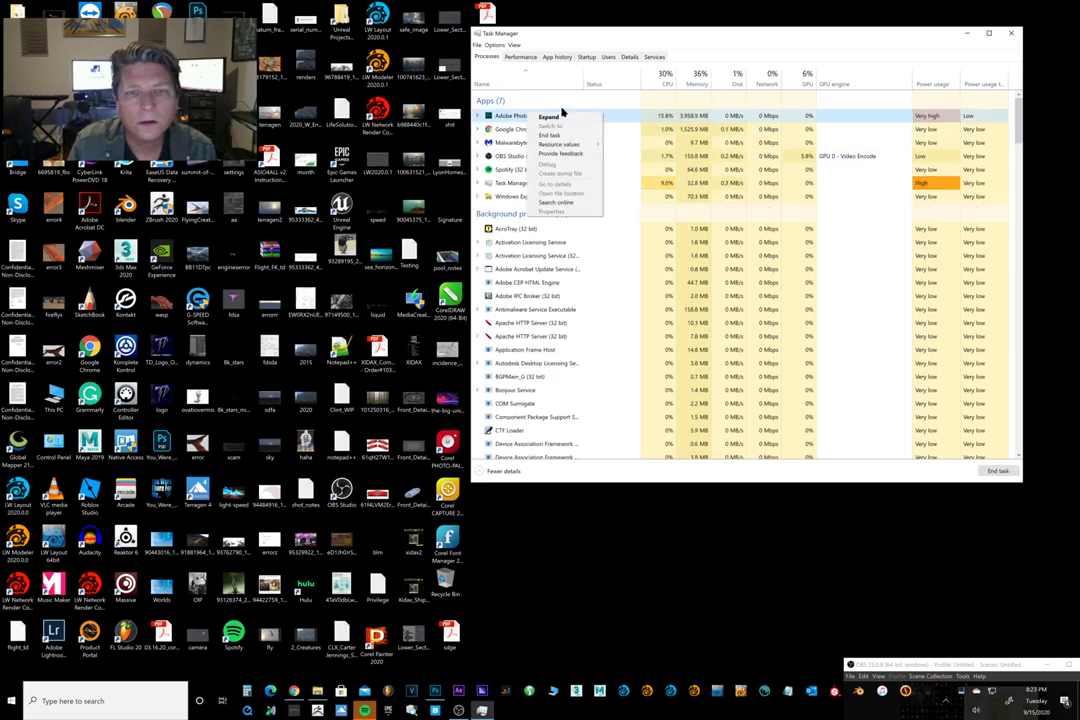
{"action": "left_click", "coordinate": [536, 116]}
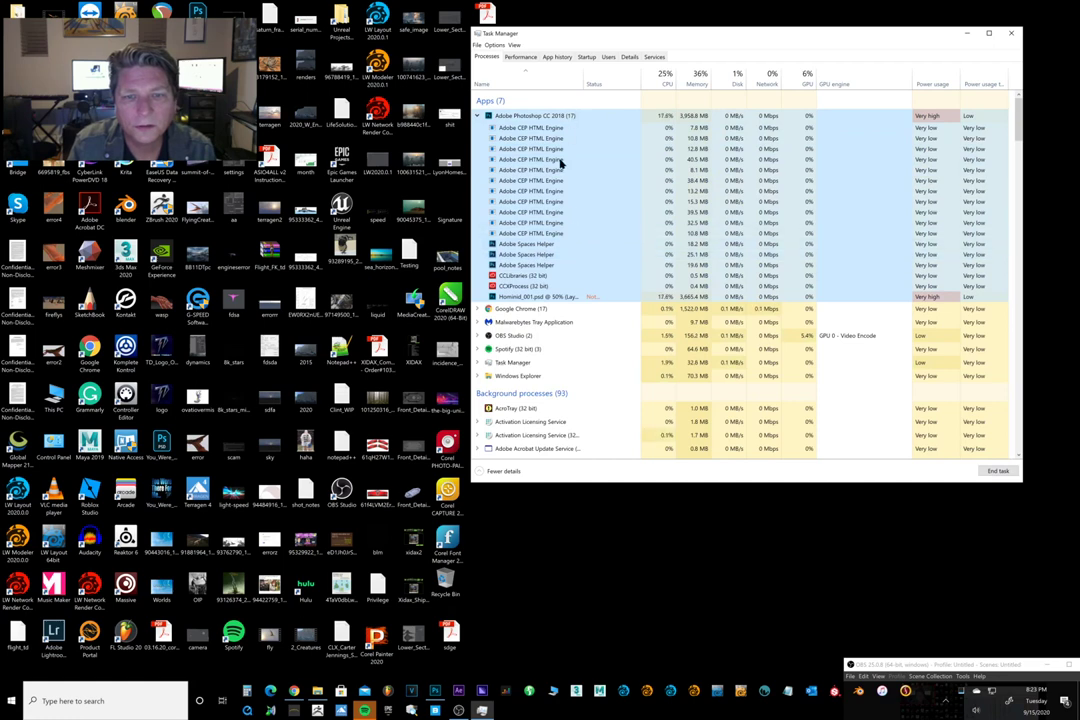
{"action": "right_click", "coordinate": [551, 301]}
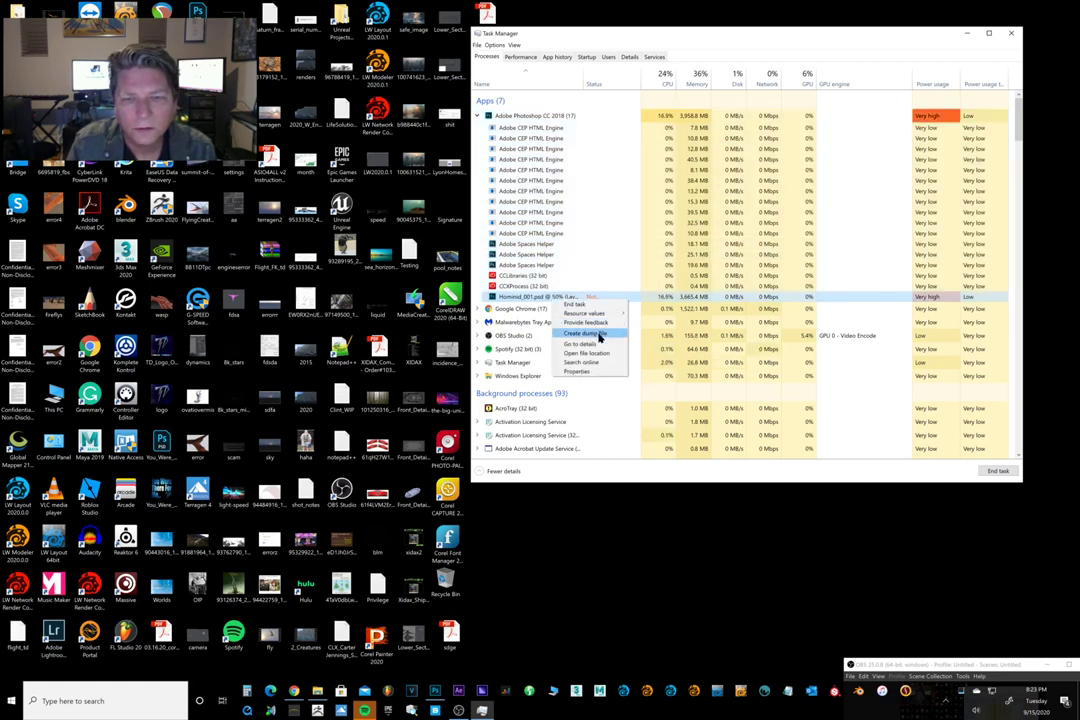
{"action": "mouse_move", "coordinate": [615, 316]}
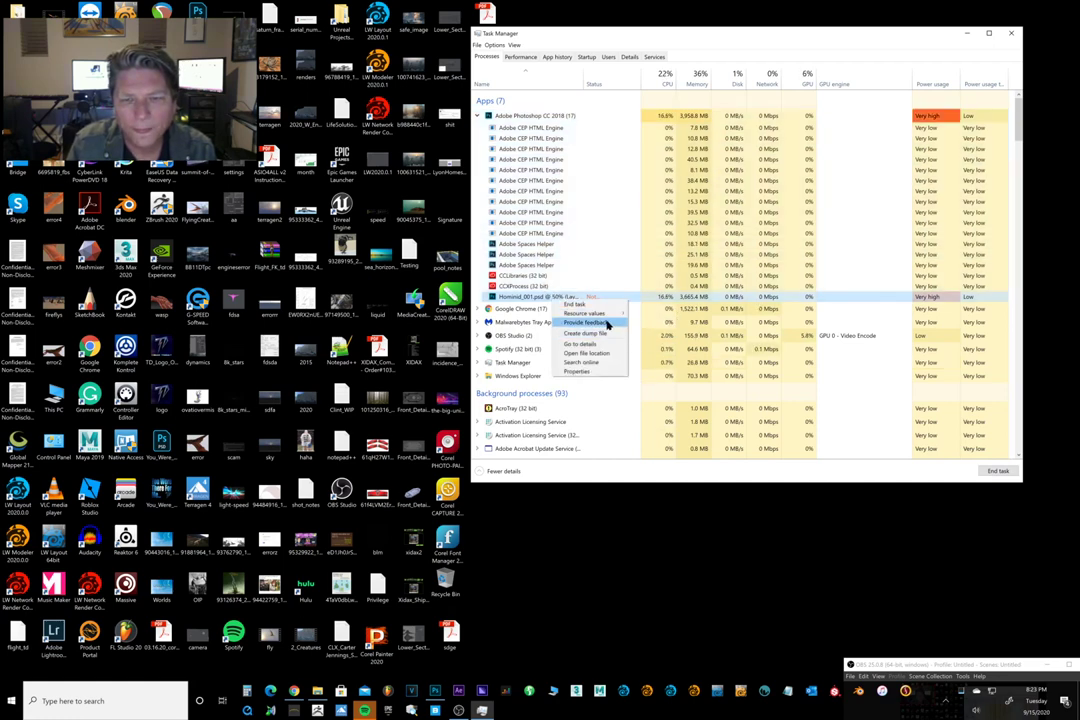
Move the OBS window down so it no longer covers the Photoshop layers.
{"action": "left_click", "coordinate": [988, 668]}
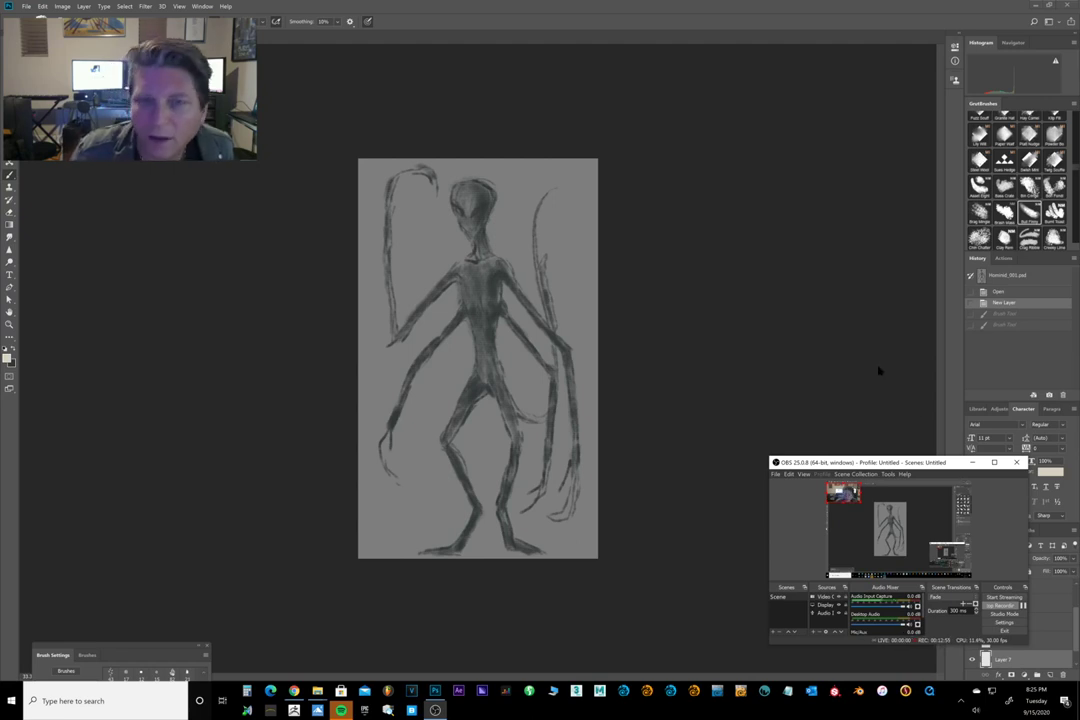
{"action": "left_click_drag", "start_coordinate": [897, 463], "coordinate": [939, 514]}
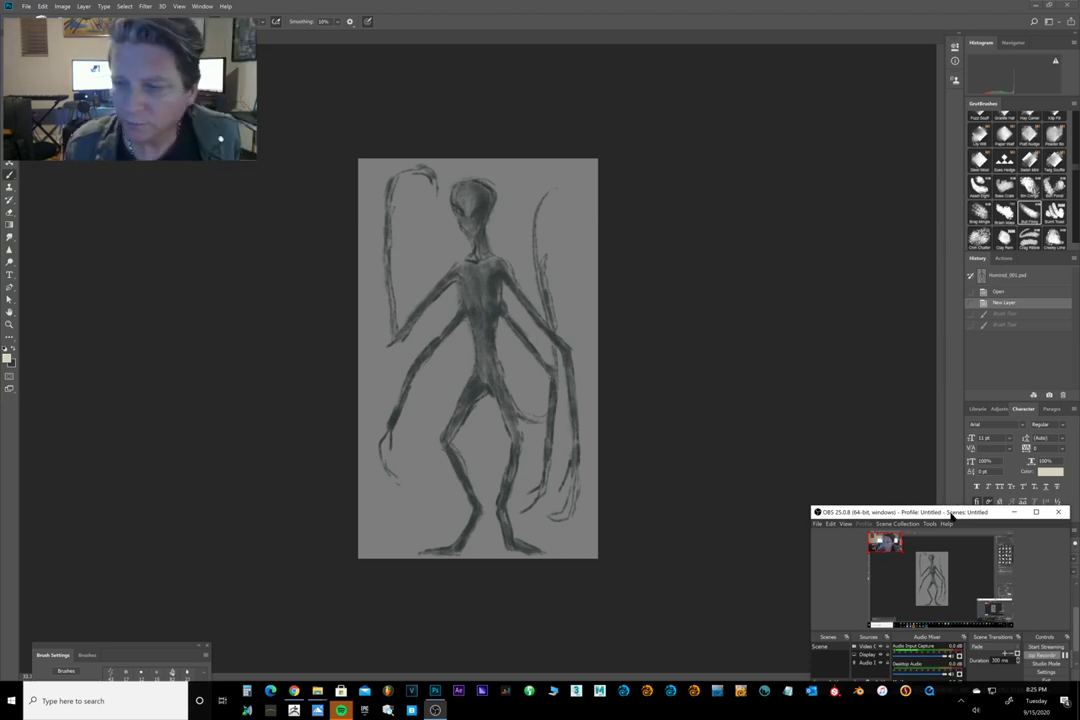
{"action": "left_click_drag", "start_coordinate": [951, 516], "coordinate": [848, 677]}
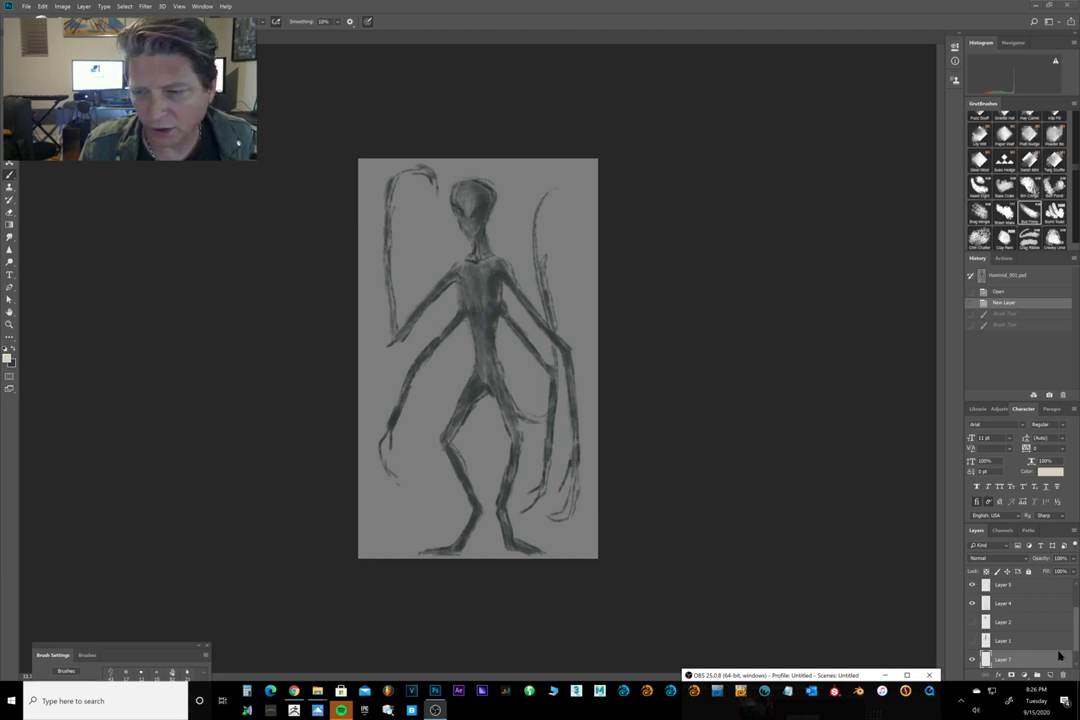
Create a new layer directly above Background and swap the foreground colour to the dark grey.
{"action": "left_click", "coordinate": [1058, 655]}
{"action": "left_click_drag", "start_coordinate": [1076, 644], "coordinate": [1076, 663]}
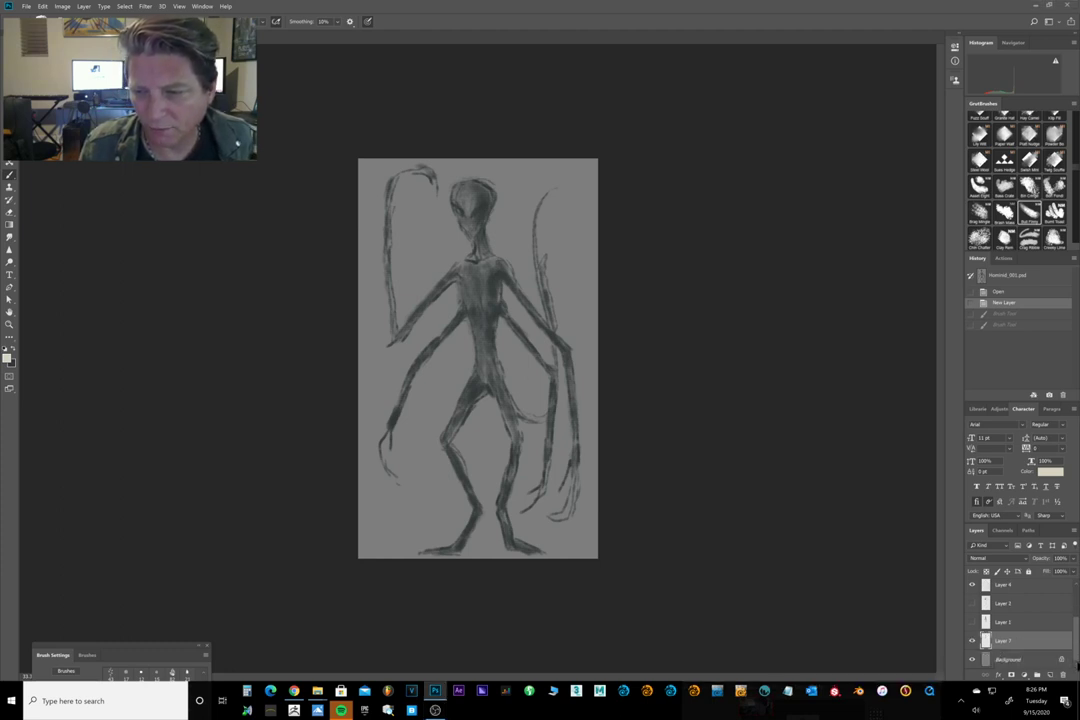
{"action": "left_click", "coordinate": [1029, 661]}
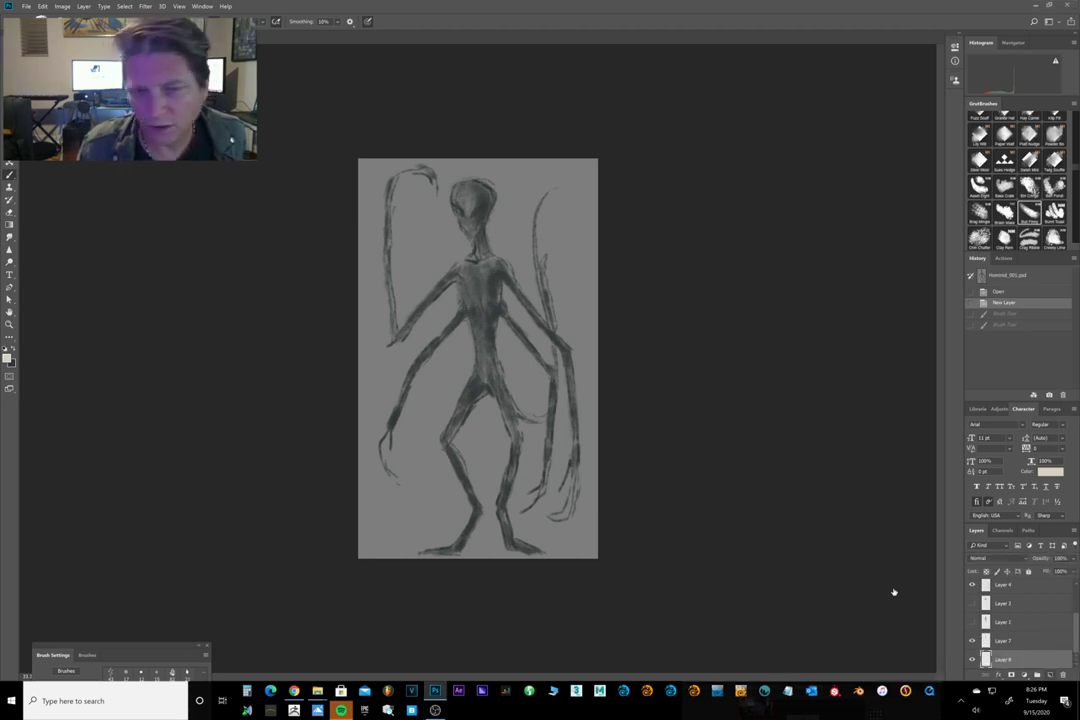
{"action": "key", "text": "ctrl+shift+alt+n"}
{"action": "left_click", "coordinate": [13, 349]}
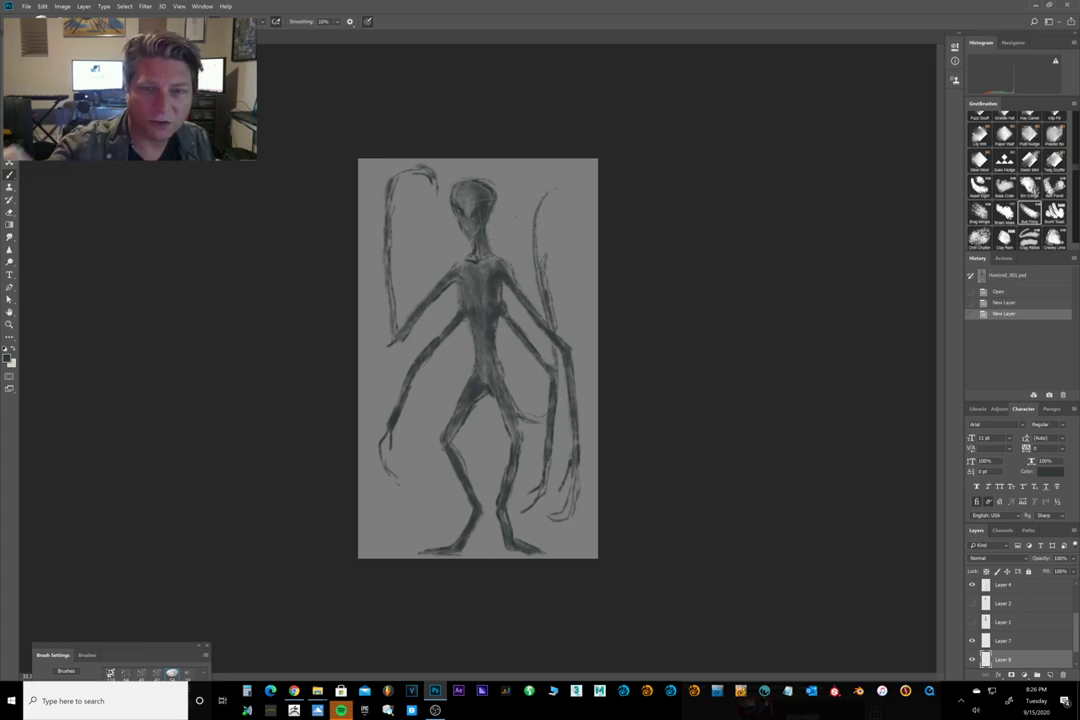
Paint dark textured shading on the new layer in the upper right background, behind the creature's tail and beside its head.
{"action": "left_click_drag", "start_coordinate": [542, 212], "coordinate": [590, 298]}
{"action": "mouse_move", "coordinate": [547, 185]}
{"action": "left_mouse_down"}
{"action": "mouse_move", "coordinate": [594, 213]}
{"action": "mouse_move", "coordinate": [559, 199]}
{"action": "left_mouse_up"}
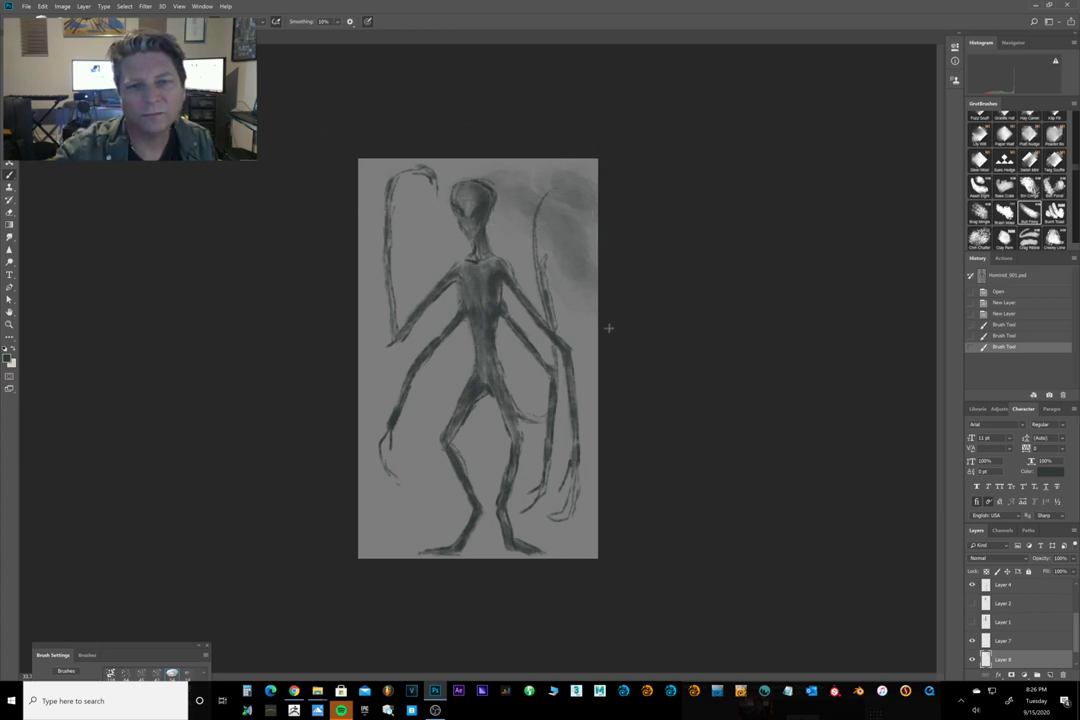
{"action": "left_click_drag", "start_coordinate": [538, 186], "coordinate": [580, 238]}
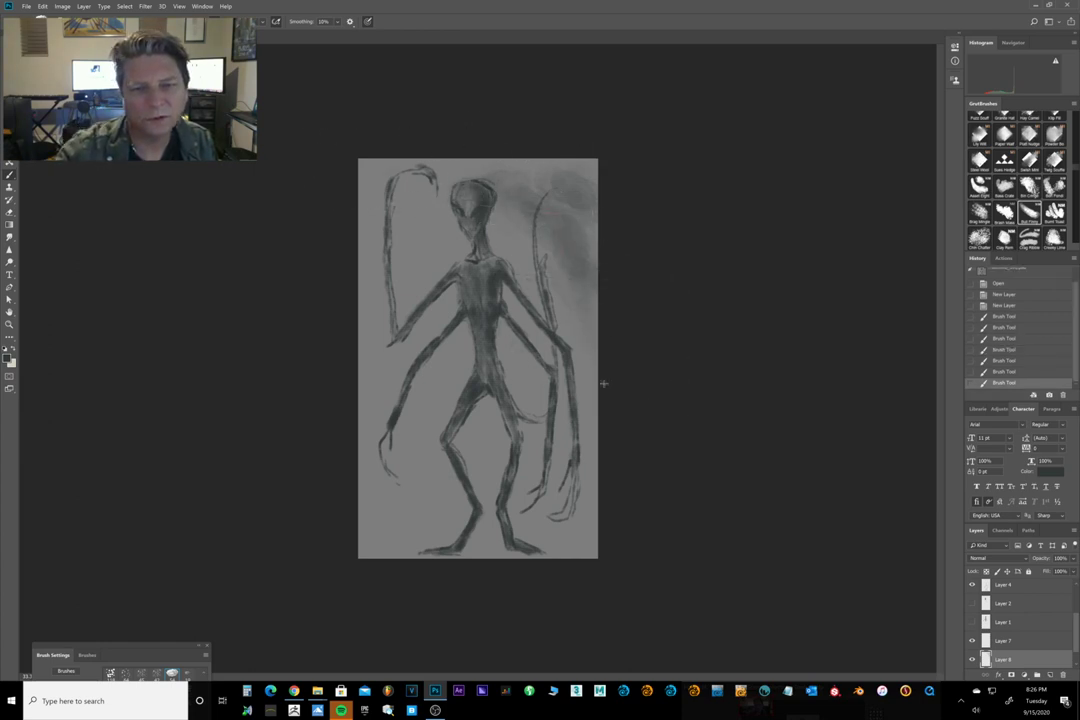
{"action": "left_click_drag", "start_coordinate": [620, 184], "coordinate": [475, 242]}
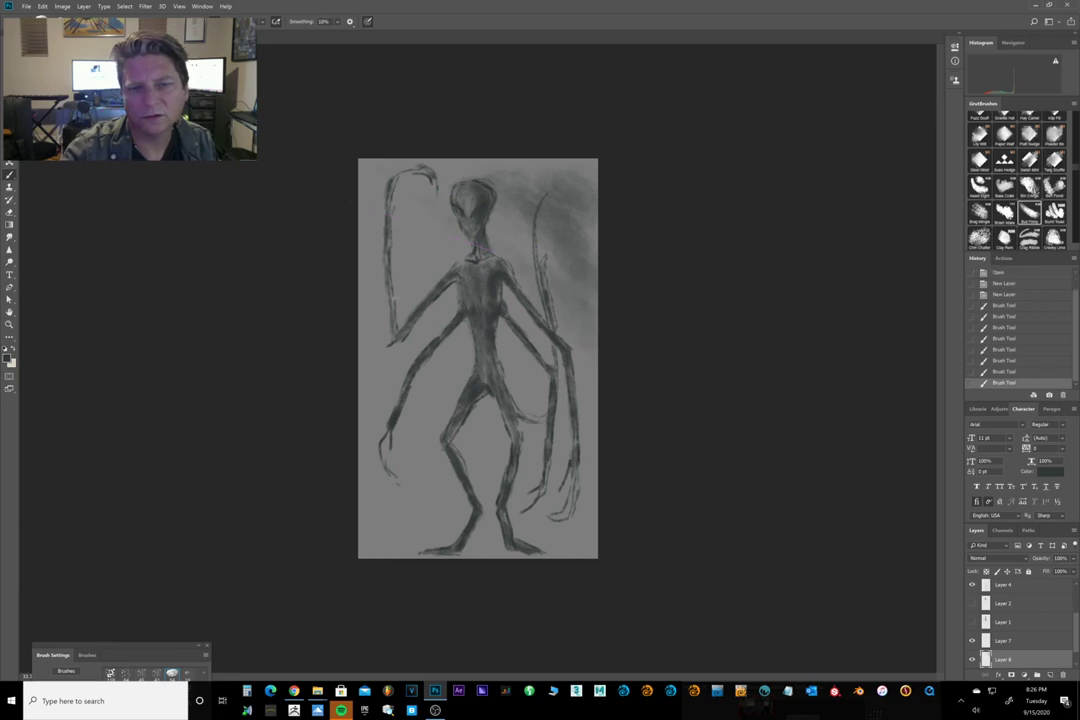
{"action": "mouse_move", "coordinate": [536, 388]}
{"action": "left_mouse_down"}
{"action": "mouse_move", "coordinate": [430, 325]}
{"action": "mouse_move", "coordinate": [960, 316]}
{"action": "mouse_move", "coordinate": [1010, 226]}
{"action": "mouse_move", "coordinate": [1059, 186]}
{"action": "left_mouse_up"}
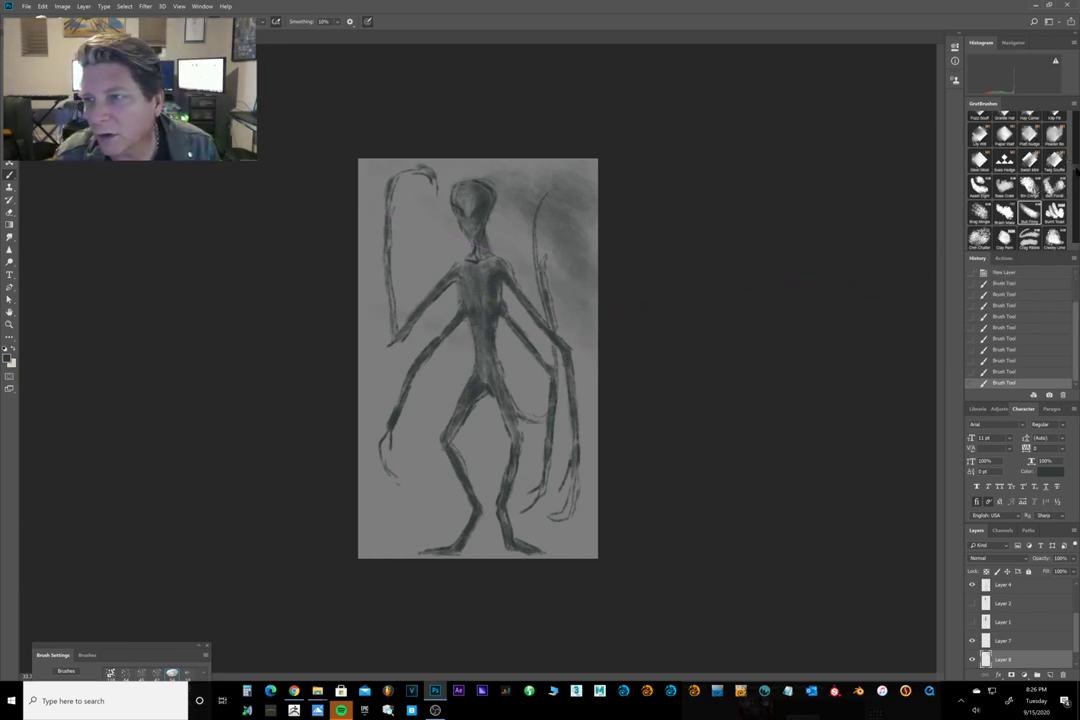
Browse the GrutBrushes collection for a textured brush suited to the background.
{"action": "scroll", "coordinate": [1020, 180], "scroll_direction": "down", "scroll_amount": 3}
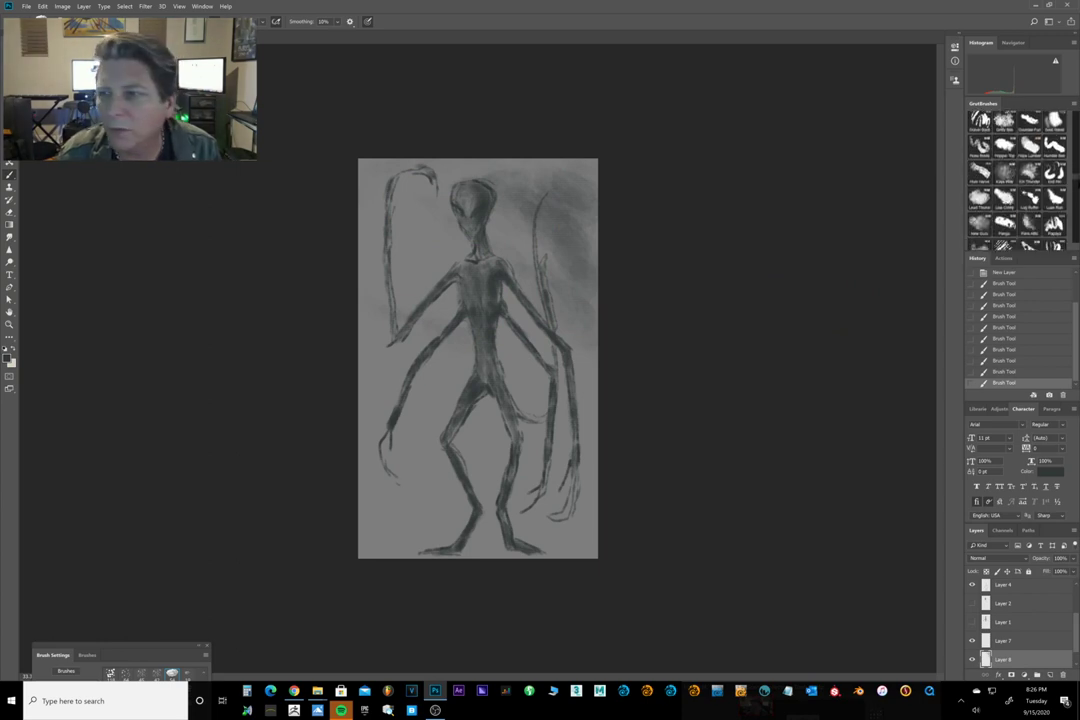
{"action": "scroll", "coordinate": [1017, 180], "scroll_direction": "down", "scroll_amount": 5}
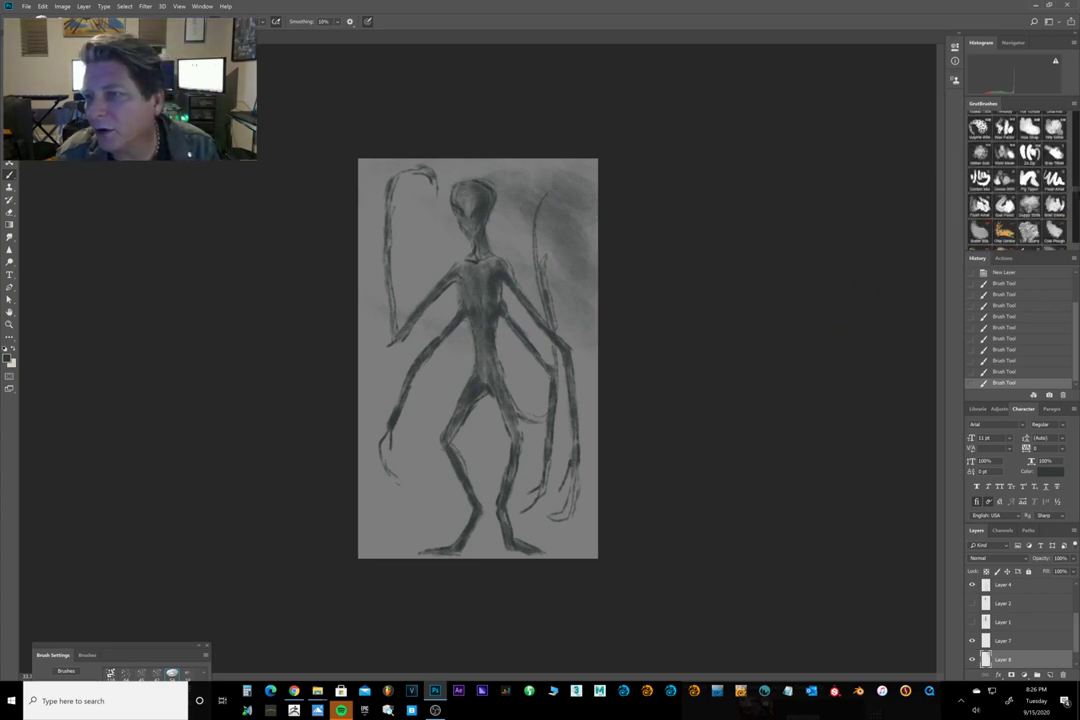
{"action": "scroll", "coordinate": [1017, 180], "scroll_direction": "down", "scroll_amount": 5}
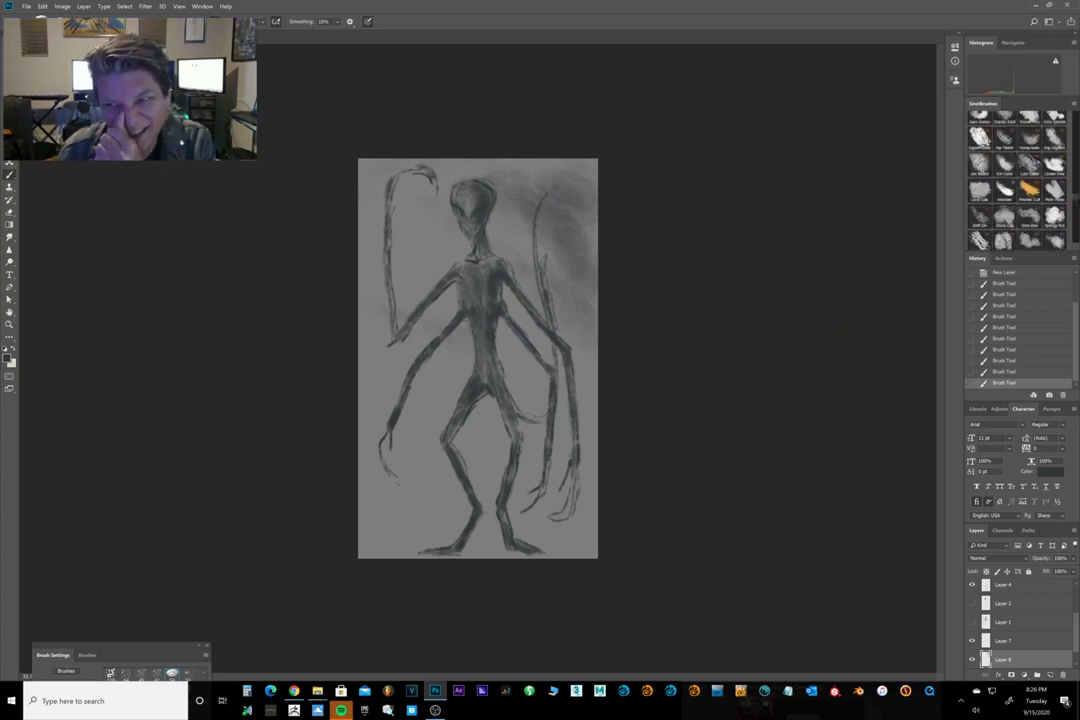
{"action": "scroll", "coordinate": [1017, 180], "scroll_direction": "down", "scroll_amount": 2}
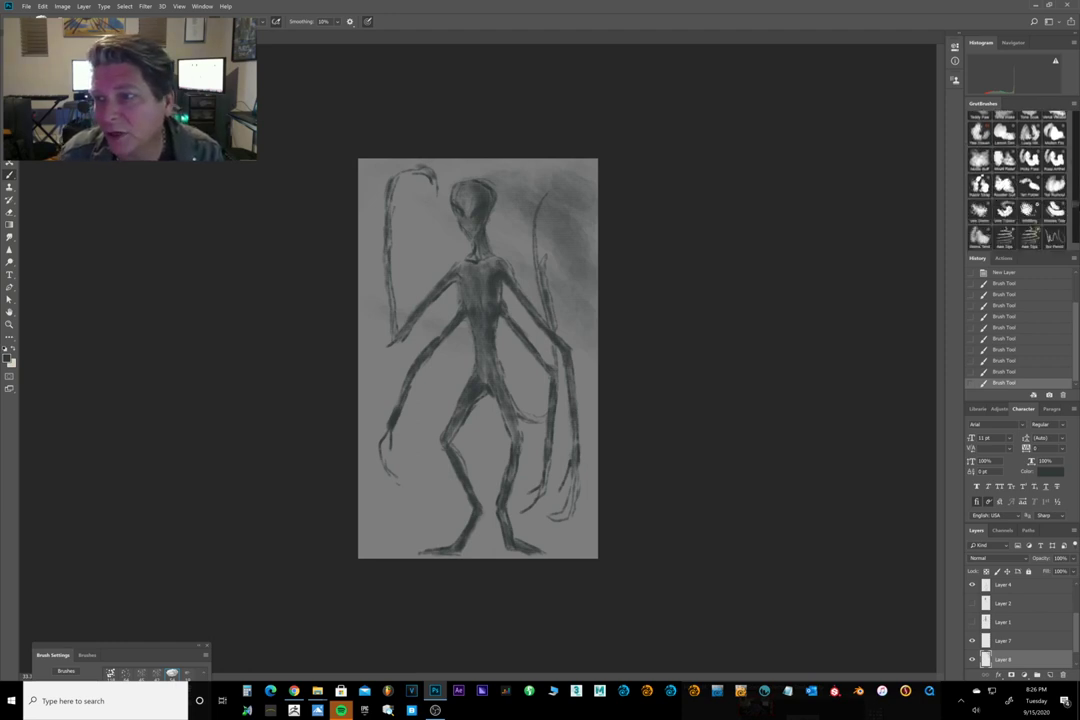
{"action": "scroll", "coordinate": [1017, 180], "scroll_direction": "down", "scroll_amount": 5}
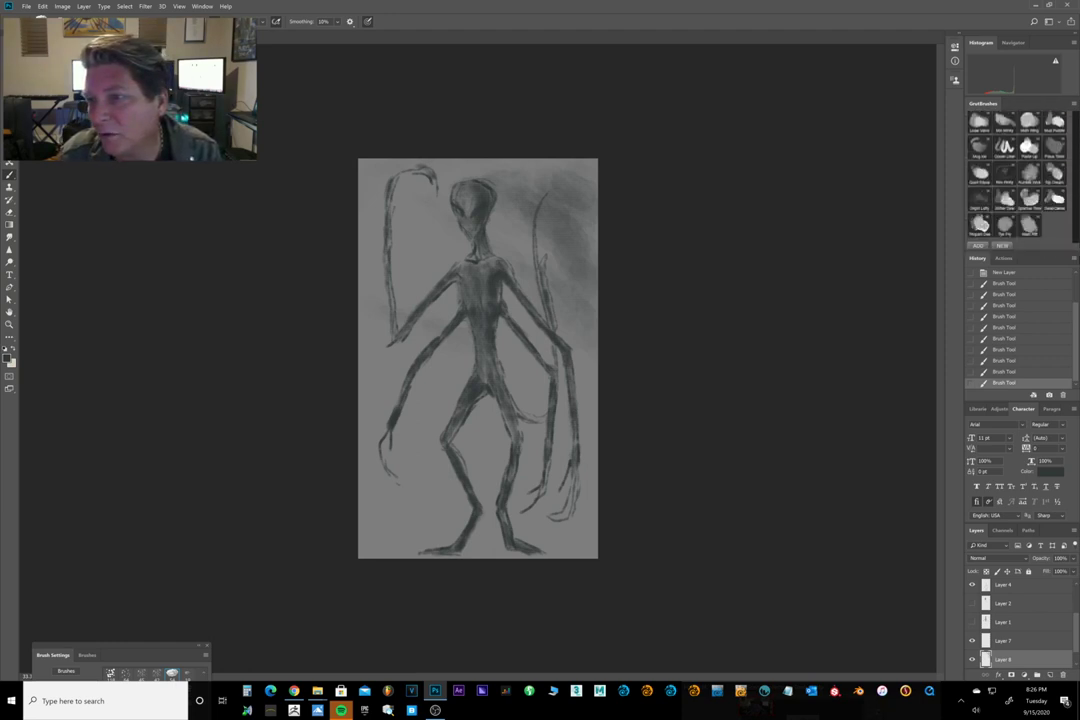
{"action": "scroll", "coordinate": [1017, 180], "scroll_direction": "up", "scroll_amount": 5}
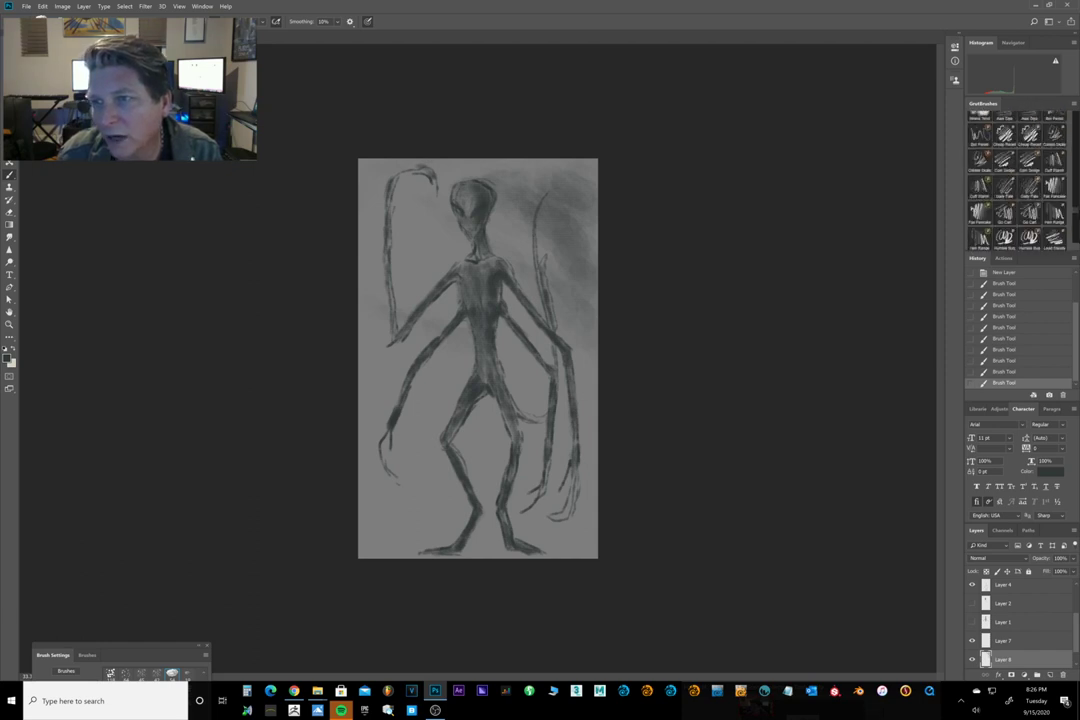
{"action": "scroll", "coordinate": [1017, 180], "scroll_direction": "up", "scroll_amount": 3}
{"action": "scroll", "coordinate": [1017, 180], "scroll_direction": "down", "scroll_amount": 1}
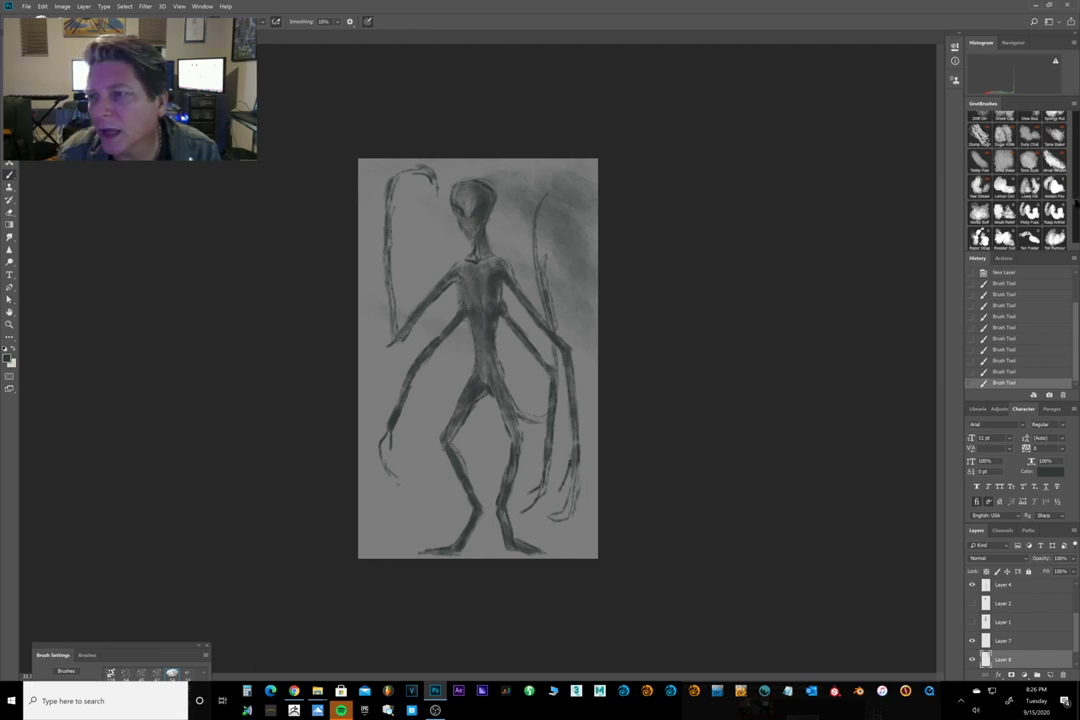
{"action": "scroll", "coordinate": [1075, 203], "scroll_direction": "up", "scroll_amount": 1}
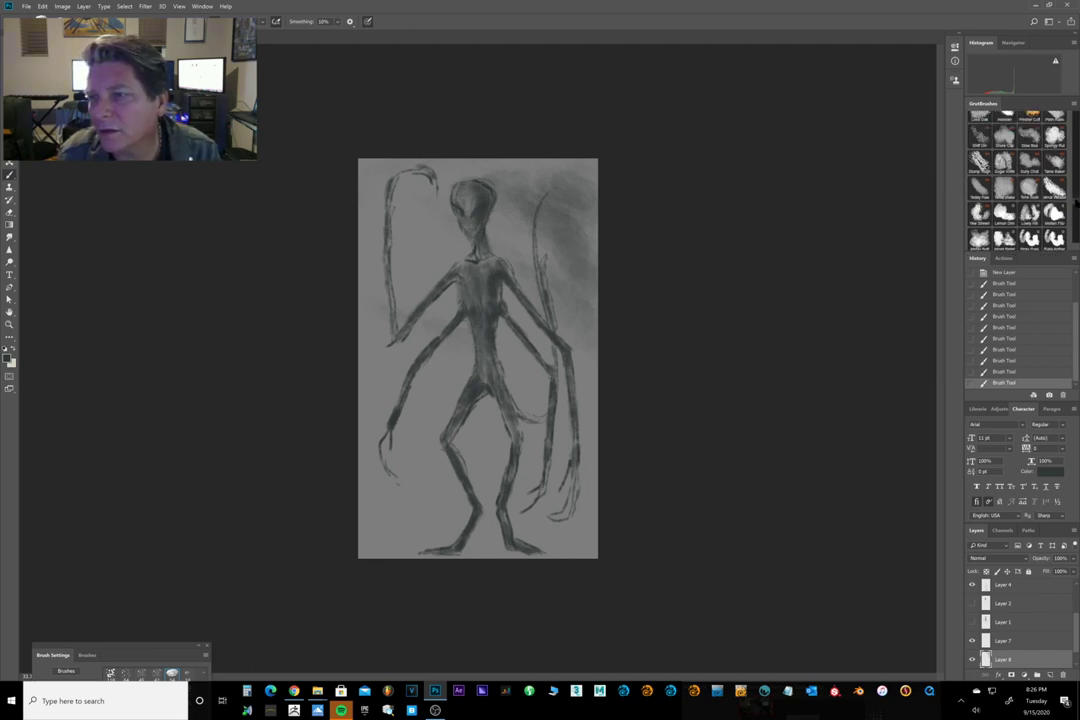
{"action": "scroll", "coordinate": [1076, 203], "scroll_direction": "up", "scroll_amount": 10}
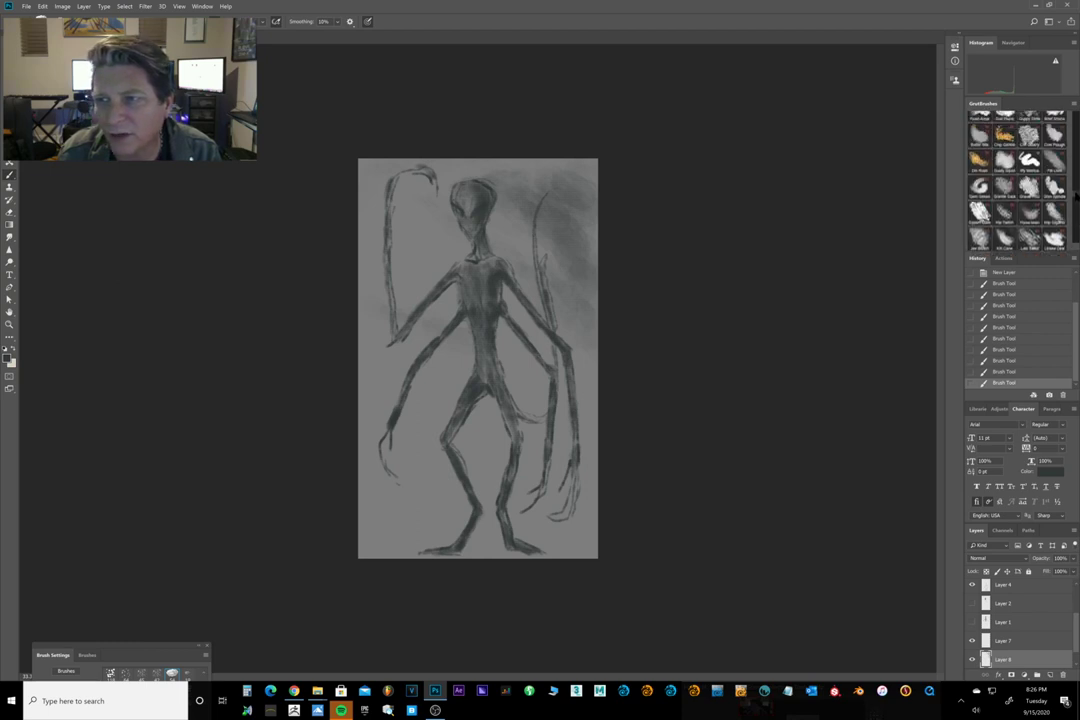
{"action": "scroll", "coordinate": [1075, 198], "scroll_direction": "up", "scroll_amount": 6}
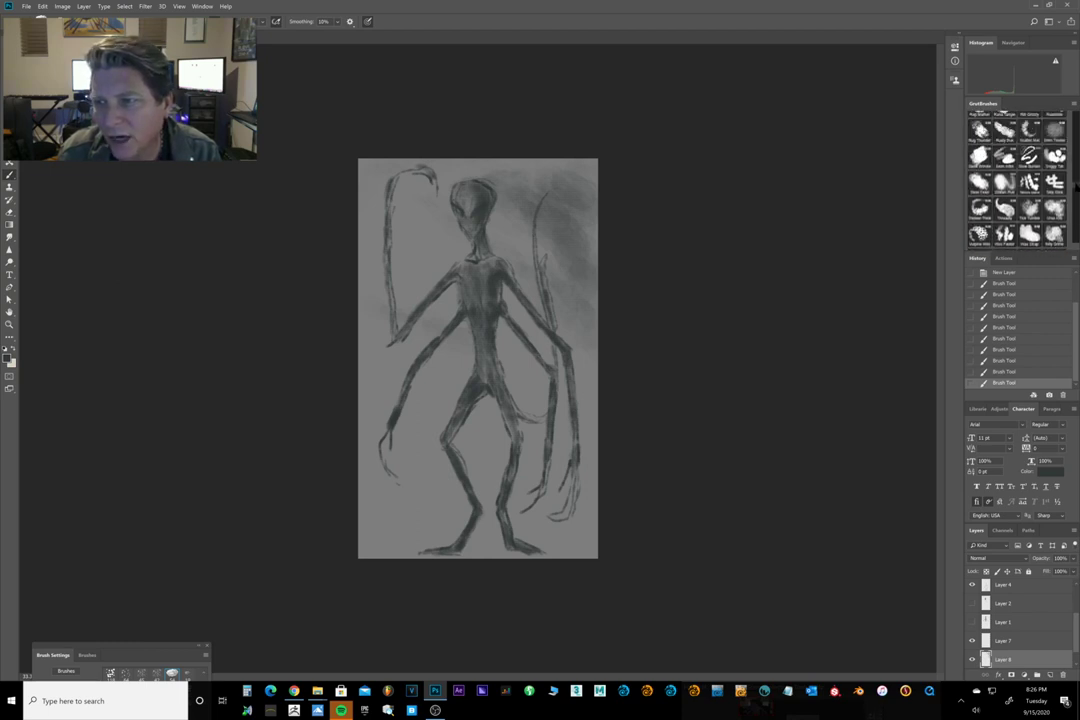
{"action": "scroll", "coordinate": [1076, 183], "scroll_direction": "up", "scroll_amount": 3}
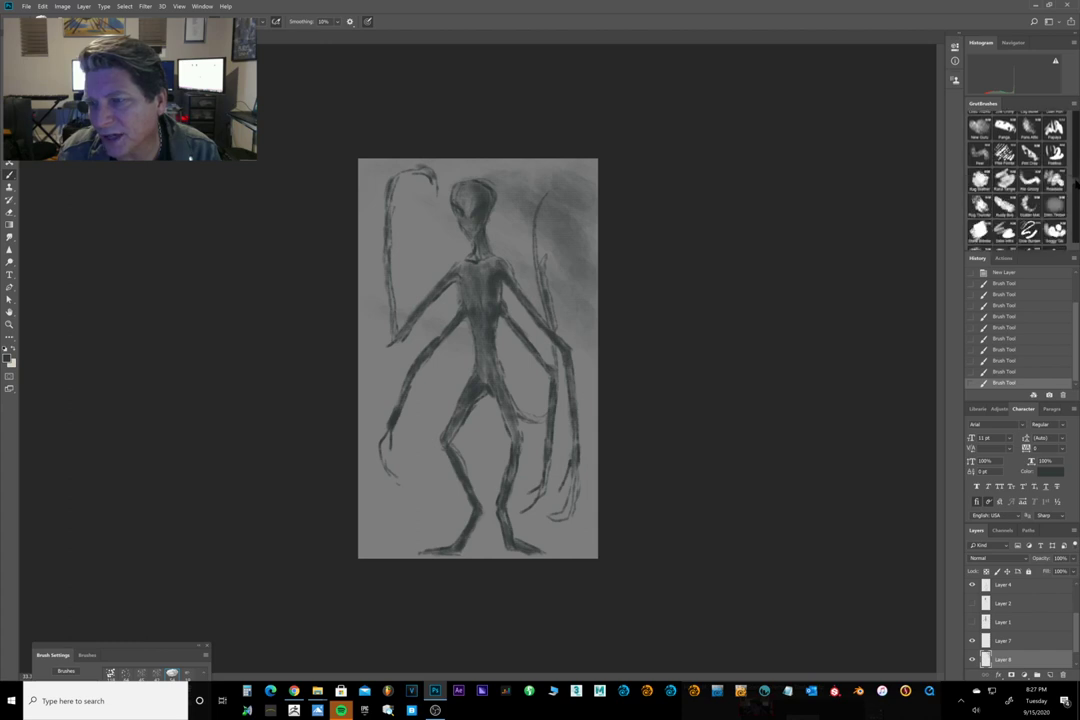
{"action": "scroll", "coordinate": [1076, 183], "scroll_direction": "up", "scroll_amount": 8}
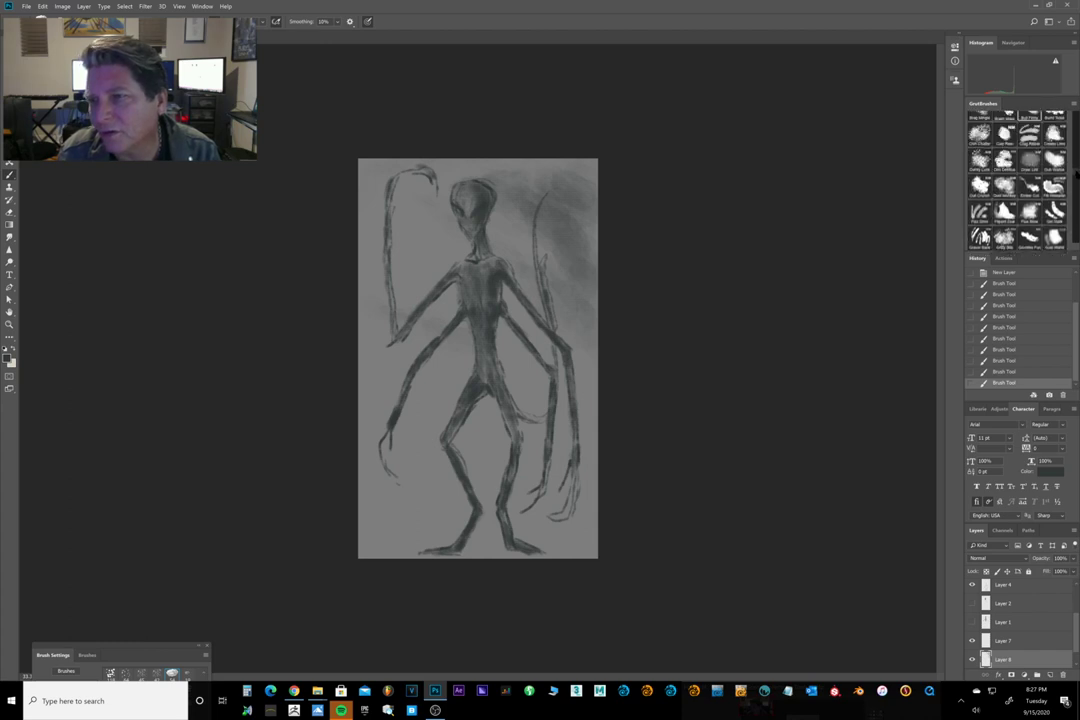
{"action": "scroll", "coordinate": [1076, 174], "scroll_direction": "down", "scroll_amount": 1}
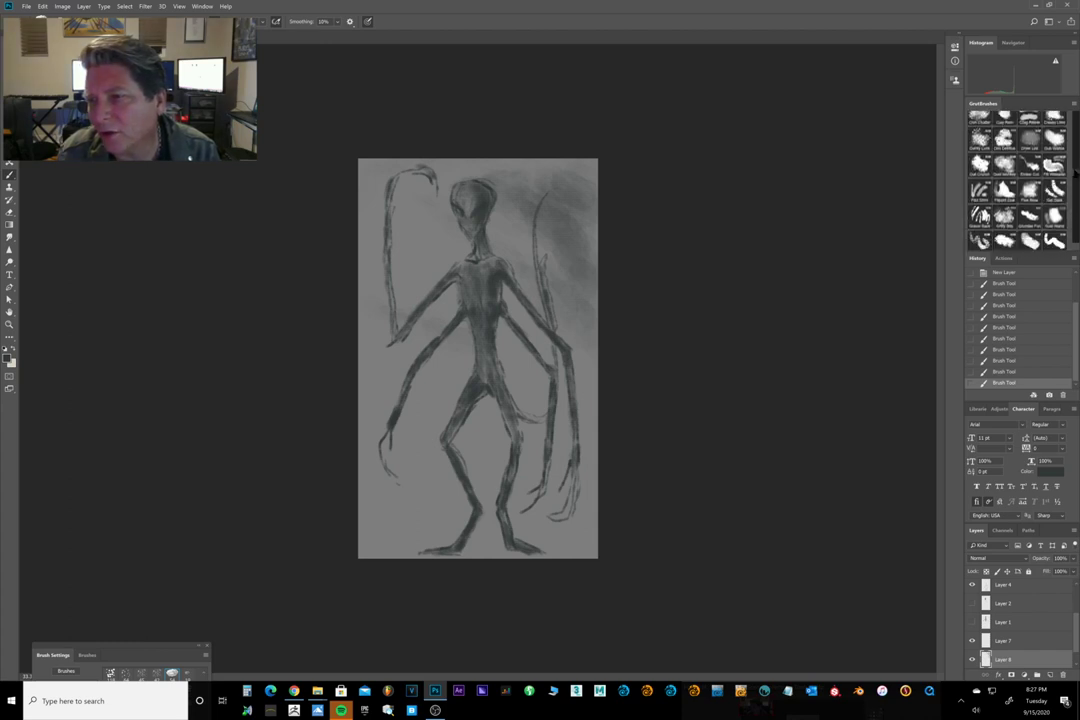
{"action": "scroll", "coordinate": [1075, 172], "scroll_direction": "up", "scroll_amount": 4}
{"action": "left_click", "coordinate": [1034, 186]}
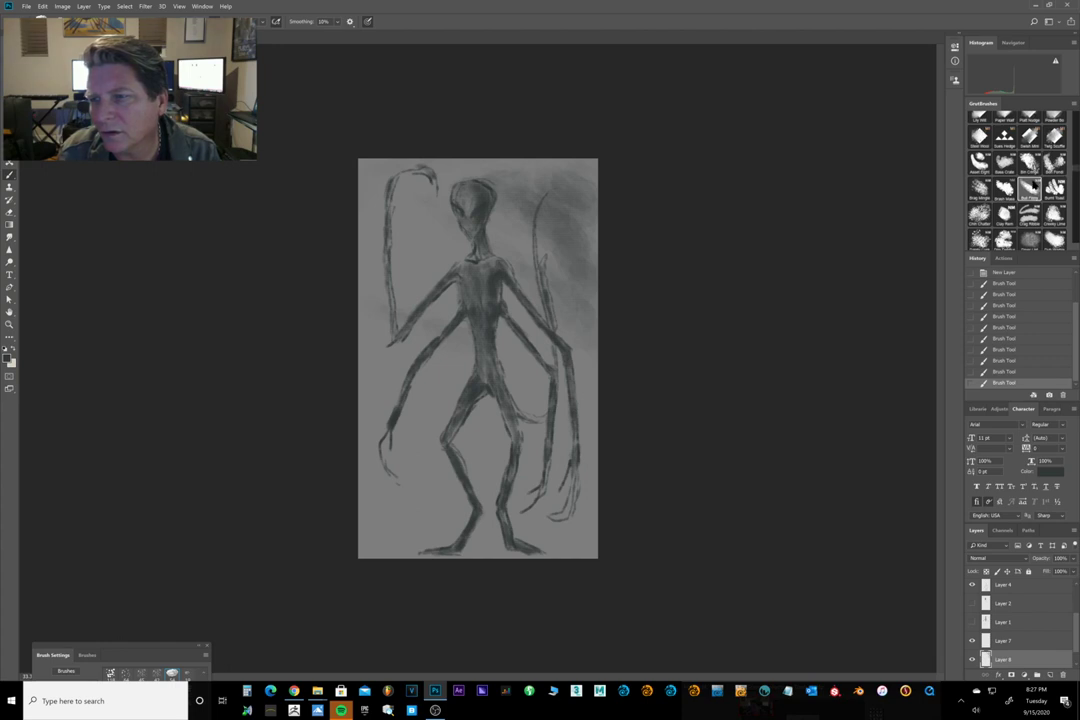
{"action": "scroll", "coordinate": [1060, 175], "scroll_direction": "down", "scroll_amount": 5}
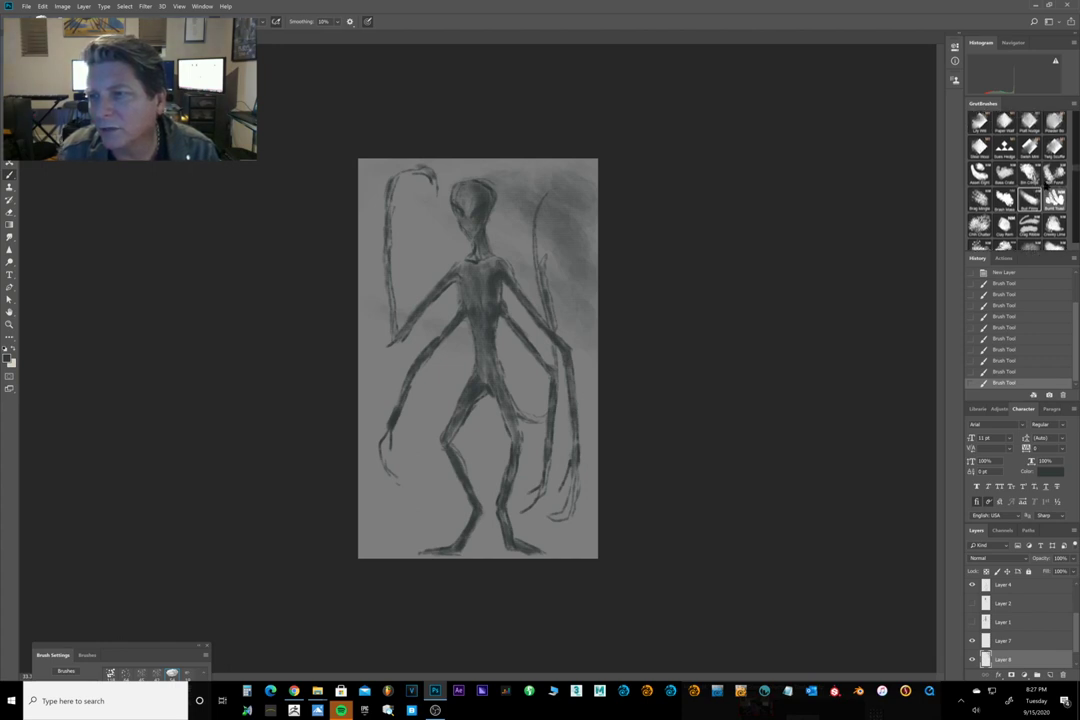
{"action": "scroll", "coordinate": [1017, 178], "scroll_direction": "up", "scroll_amount": 5}
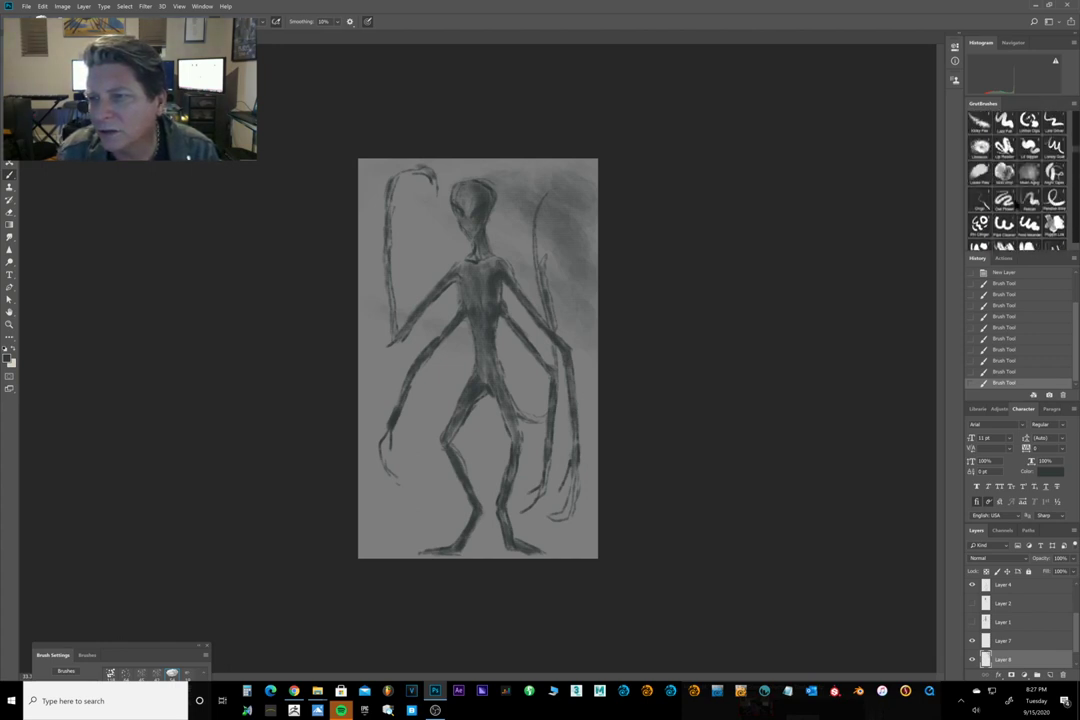
Choose a small brush from the art brushes in GrutBrushes and try darker strokes in the upper right background beside the tail.
{"action": "left_click", "coordinate": [1052, 212]}
{"action": "scroll", "coordinate": [1046, 217], "scroll_direction": "down", "scroll_amount": 1}
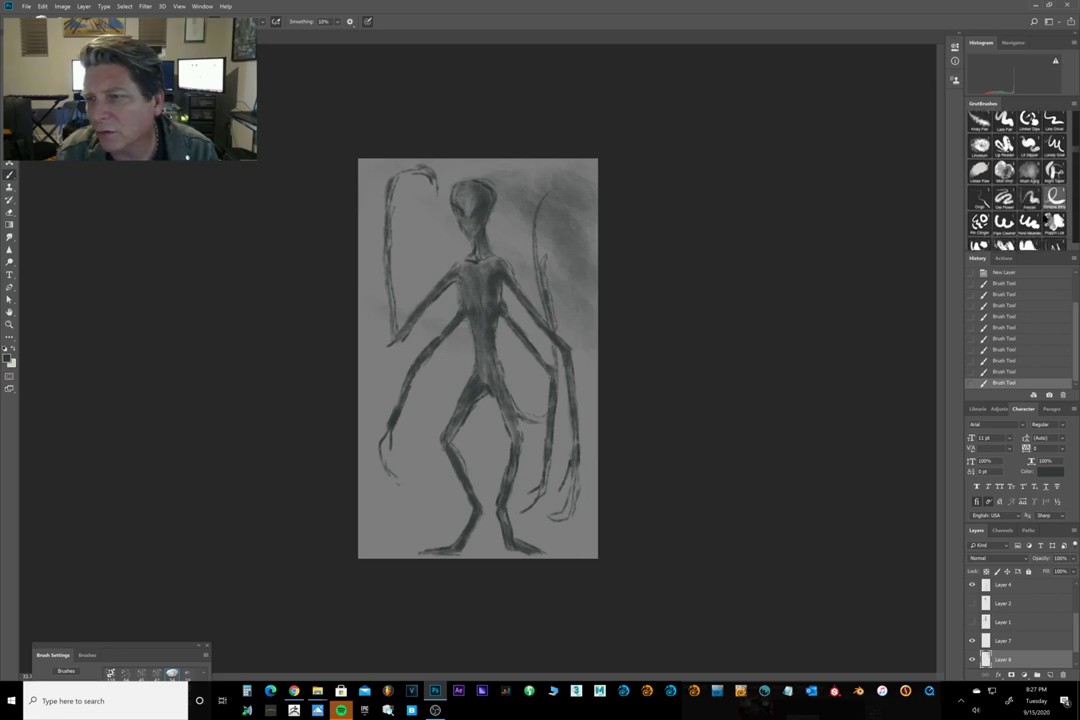
{"action": "left_click", "coordinate": [1030, 195]}
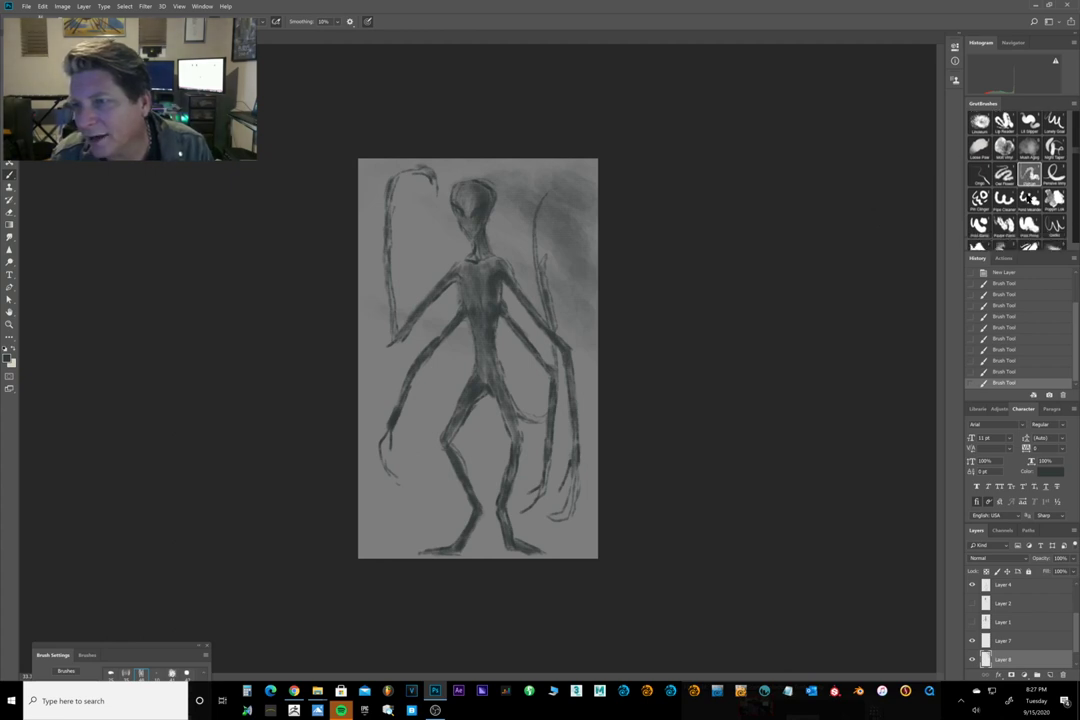
{"action": "scroll", "coordinate": [1030, 197], "scroll_direction": "down", "scroll_amount": 1}
{"action": "scroll", "coordinate": [1029, 197], "scroll_direction": "down", "scroll_amount": 1}
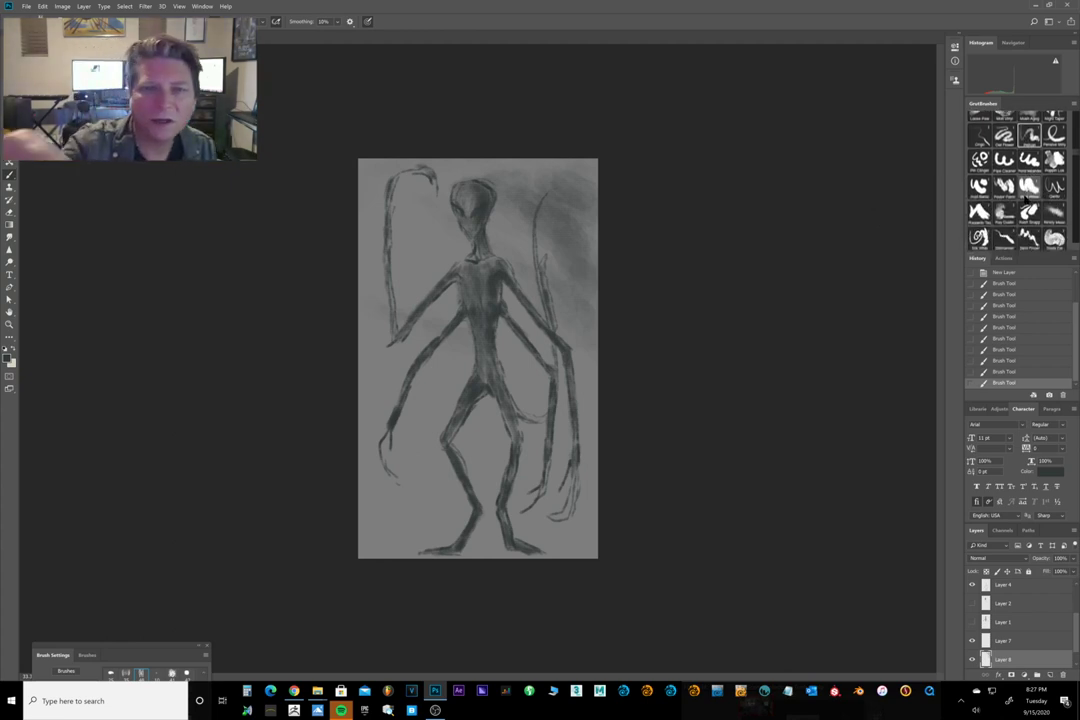
{"action": "left_click_drag", "start_coordinate": [411, 121], "coordinate": [515, 168]}
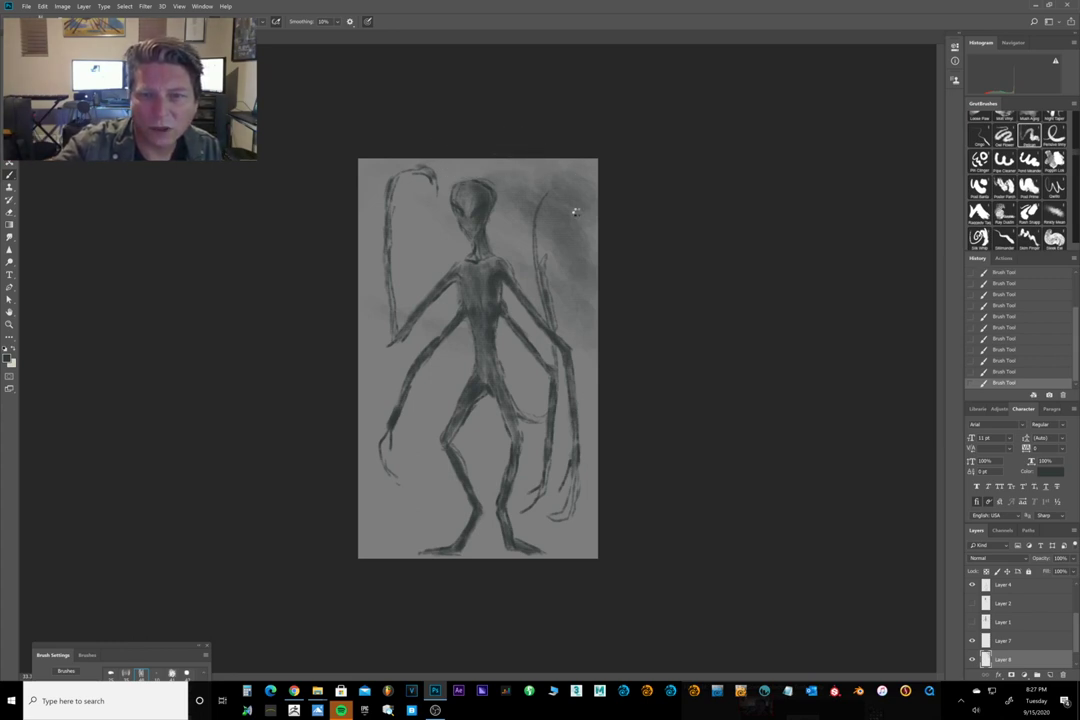
{"action": "key", "text": "ctrl+z"}
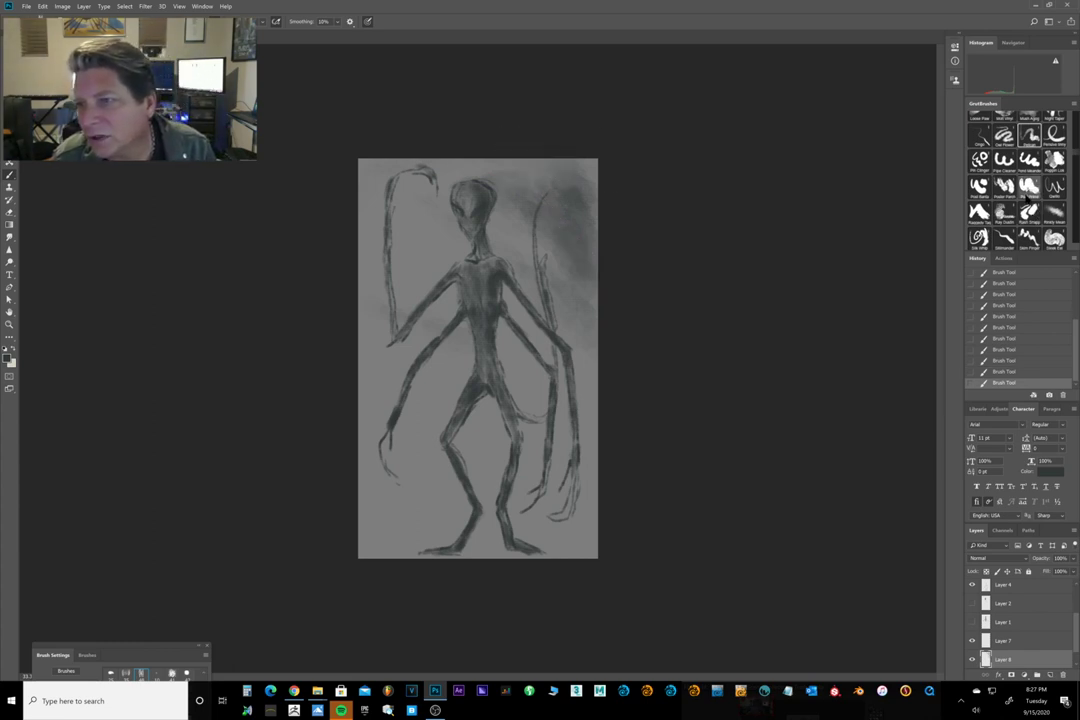
Try the Poster Paint brush with a spot in the canvas's upper left corner and a diagonal stroke behind the tail, and undo both.
{"action": "scroll", "coordinate": [1026, 200], "scroll_direction": "down", "scroll_amount": 2}
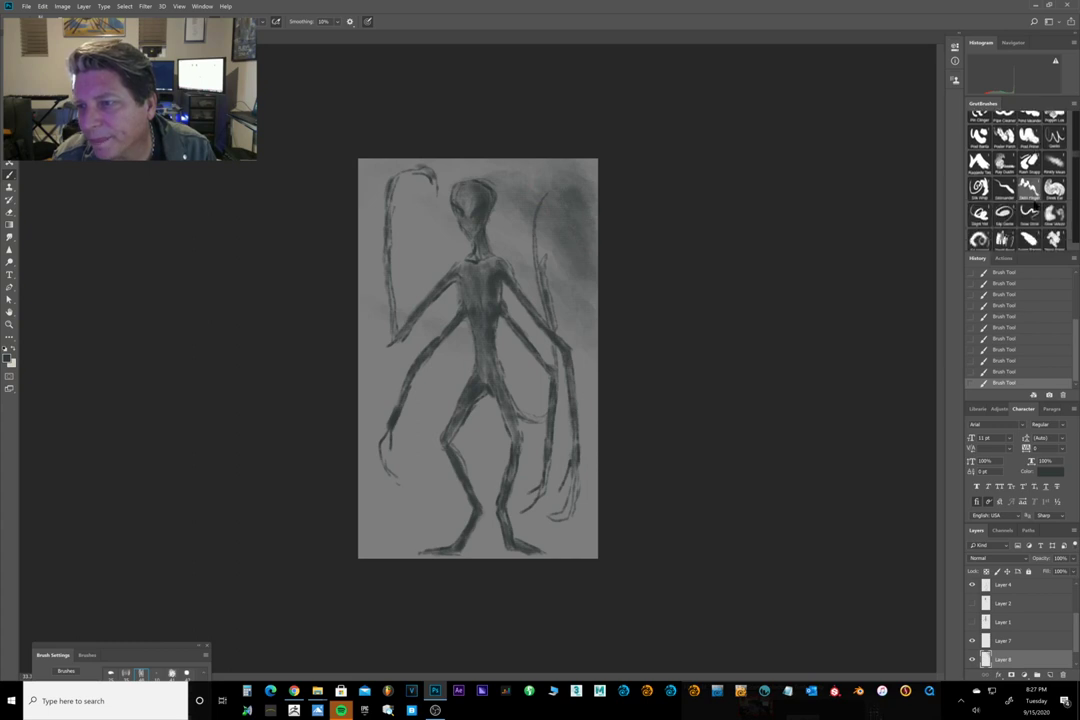
{"action": "scroll", "coordinate": [1016, 180], "scroll_direction": "down", "scroll_amount": 3}
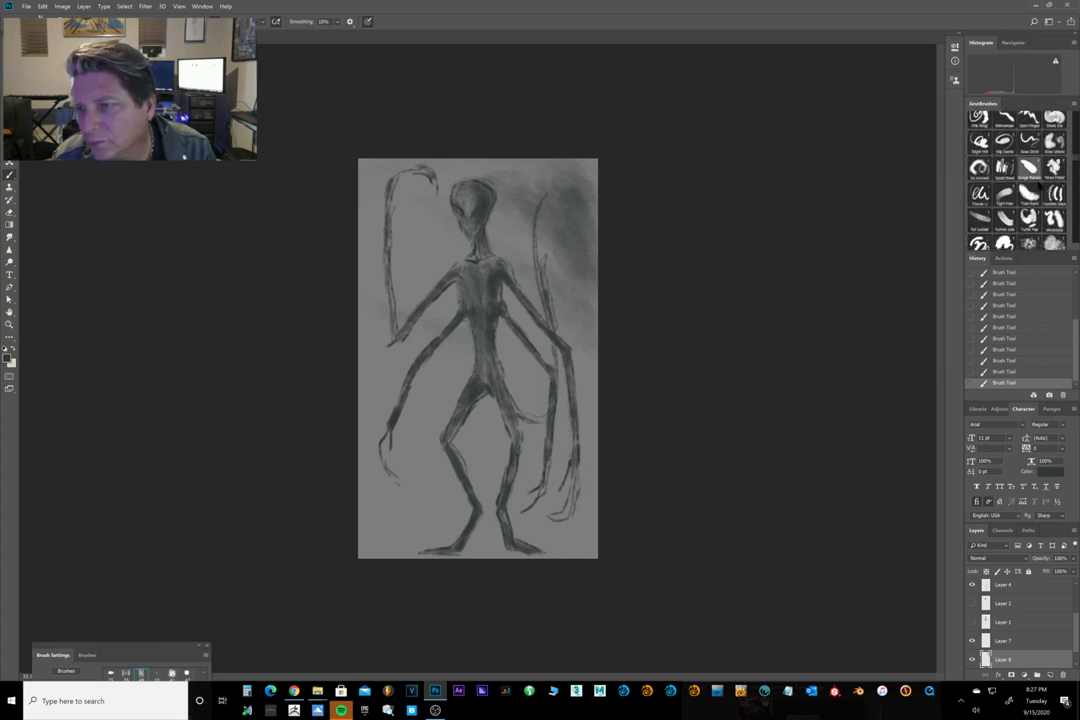
{"action": "scroll", "coordinate": [1038, 187], "scroll_direction": "down", "scroll_amount": 2}
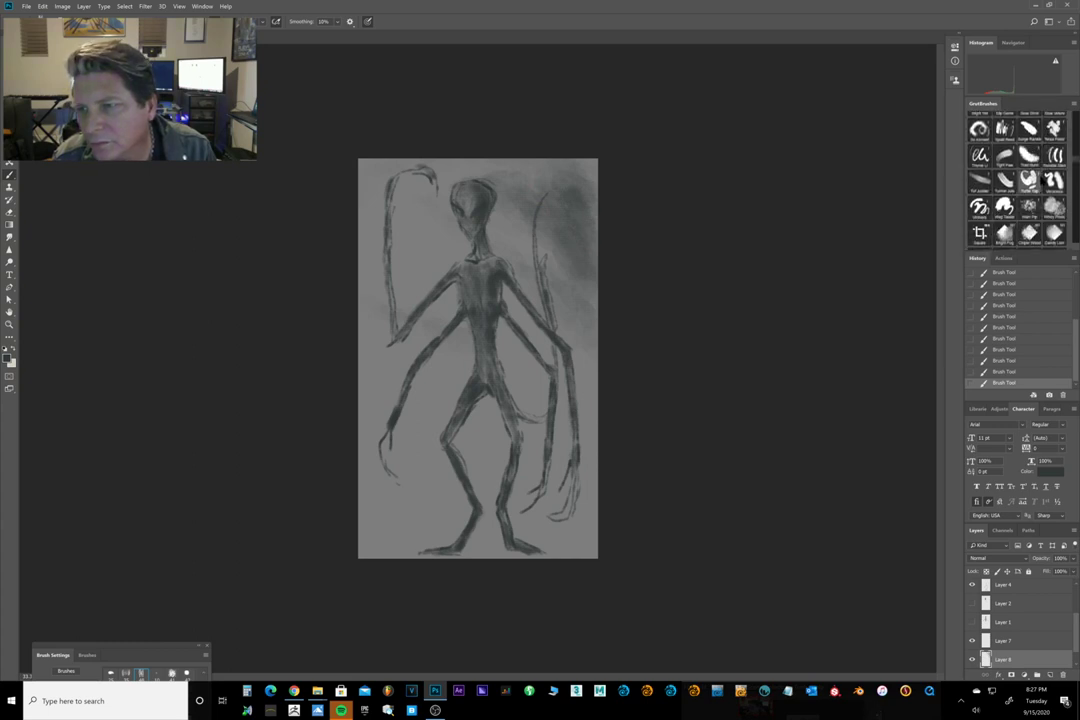
{"action": "scroll", "coordinate": [1038, 184], "scroll_direction": "down", "scroll_amount": 2}
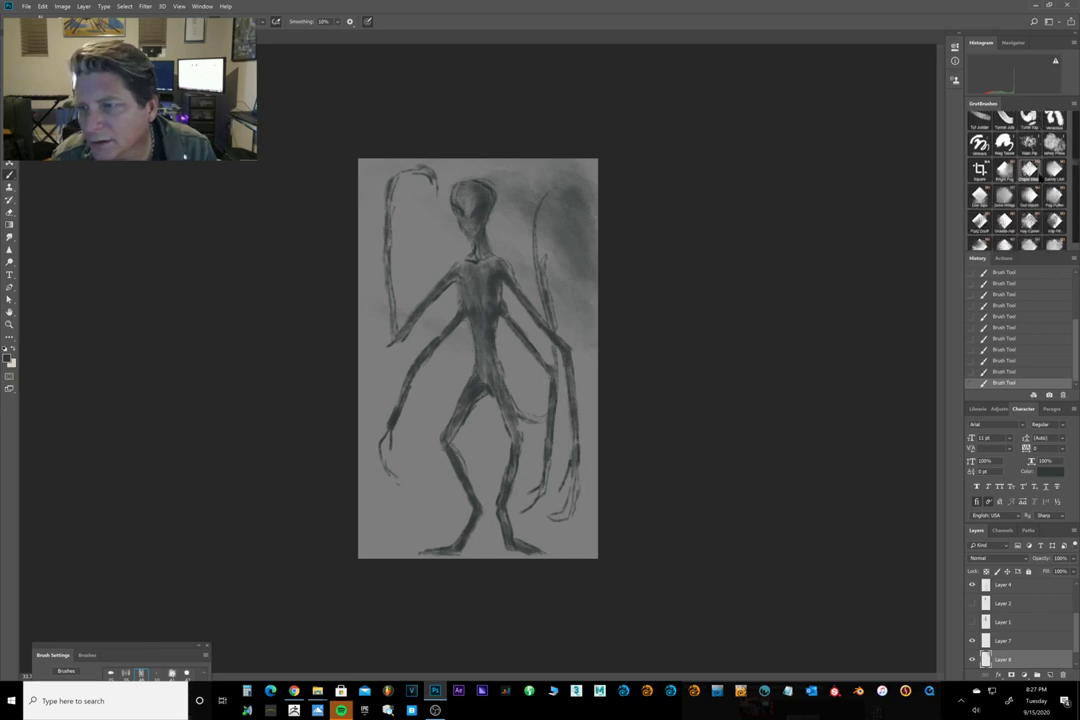
{"action": "scroll", "coordinate": [1040, 185], "scroll_direction": "down", "scroll_amount": 2}
{"action": "scroll", "coordinate": [1052, 213], "scroll_direction": "down", "scroll_amount": 2}
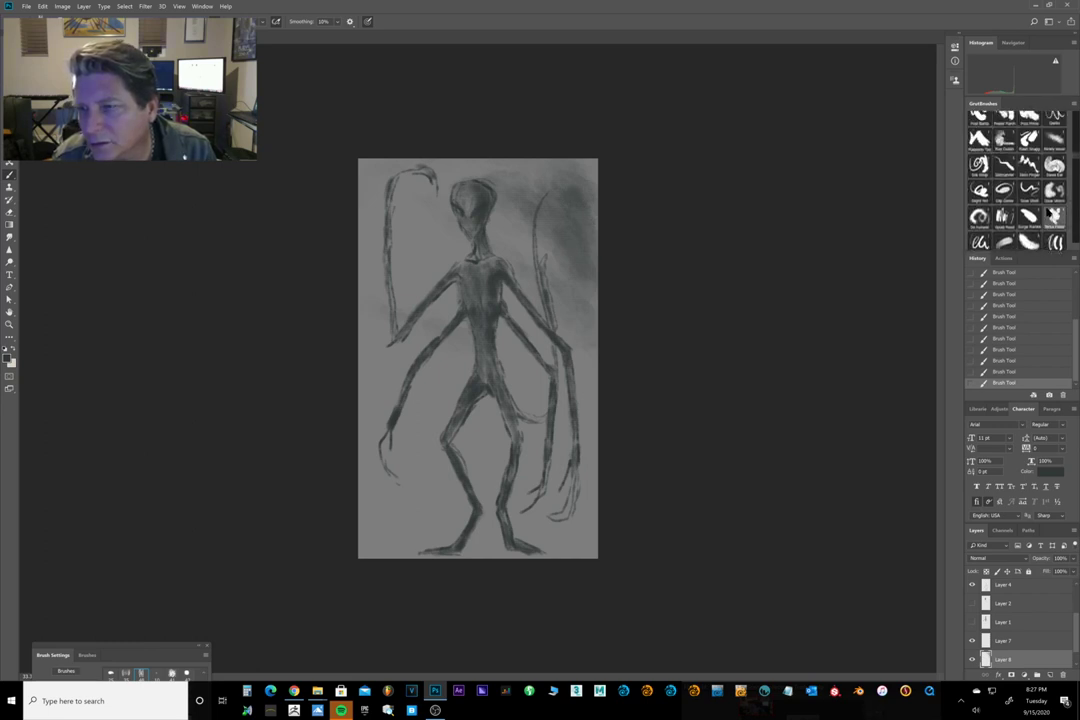
{"action": "scroll", "coordinate": [1033, 205], "scroll_direction": "up", "scroll_amount": 3}
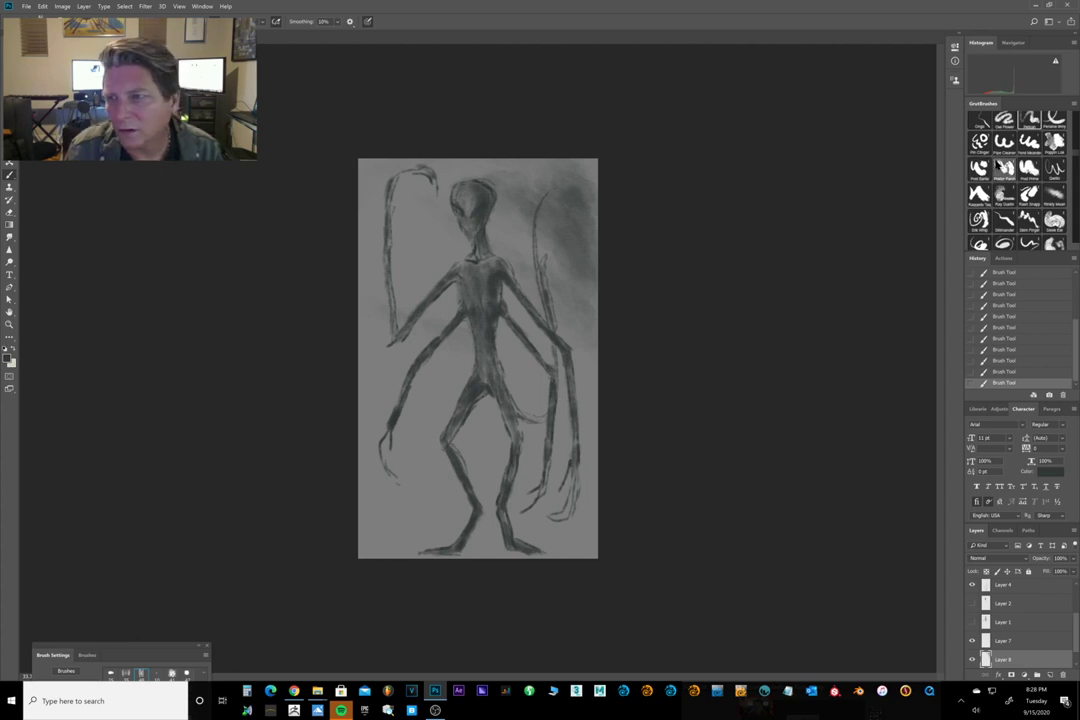
{"action": "left_click", "coordinate": [1004, 168]}
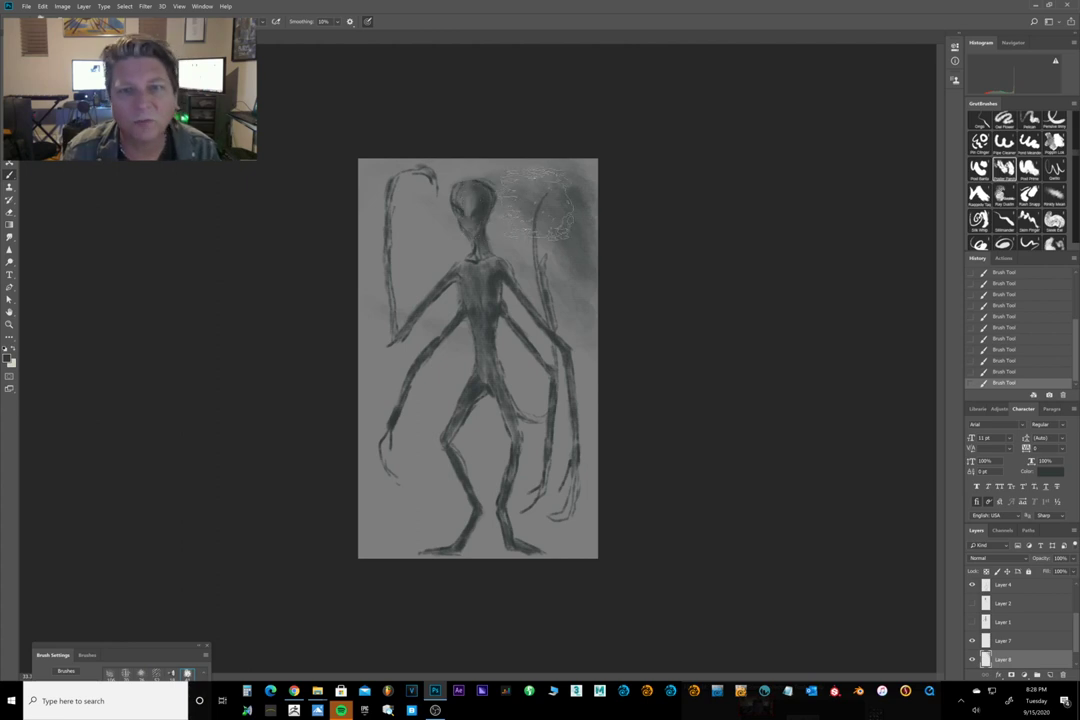
{"action": "left_click", "coordinate": [376, 166]}
{"action": "left_click_drag", "start_coordinate": [534, 205], "coordinate": [580, 281]}
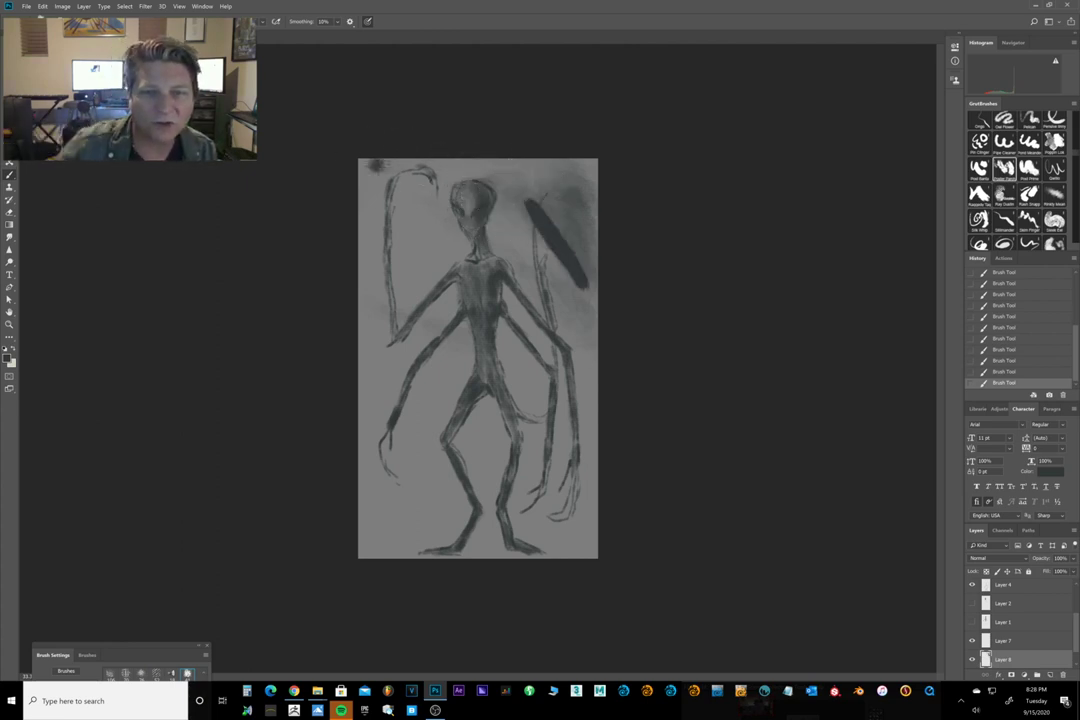
{"action": "left_click", "coordinate": [1031, 361]}
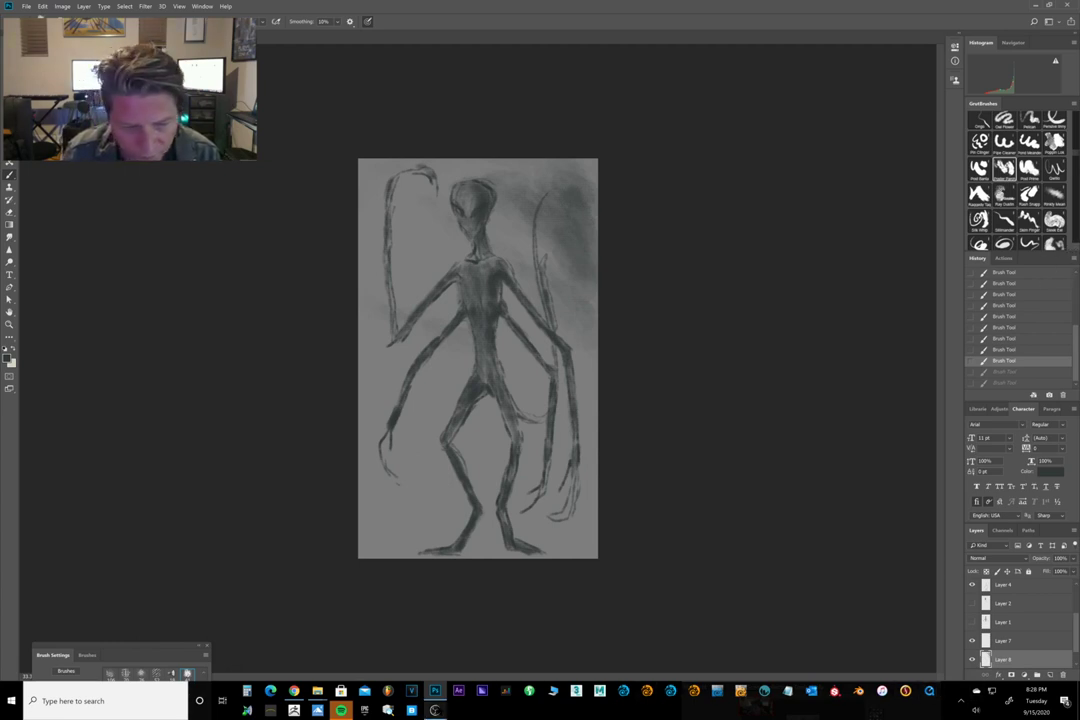
Switch to OBS and move its window up from the screen's lower edge so its recording controls are accessible.
{"action": "left_click", "coordinate": [437, 708]}
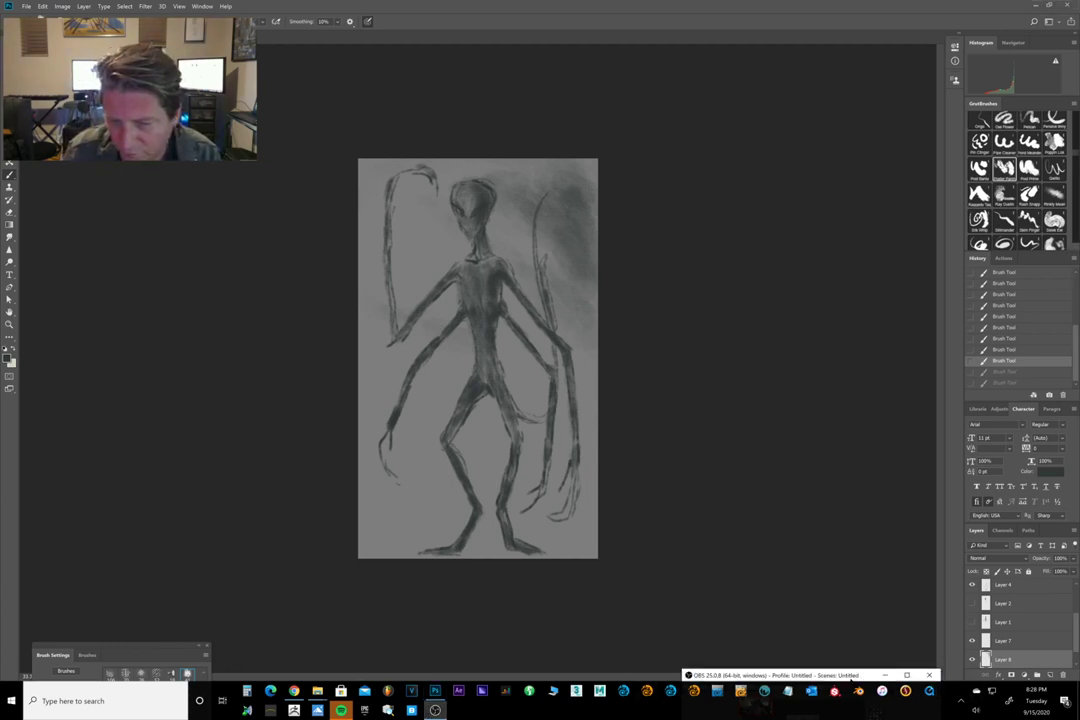
{"action": "left_click_drag", "start_coordinate": [855, 677], "coordinate": [973, 479]}
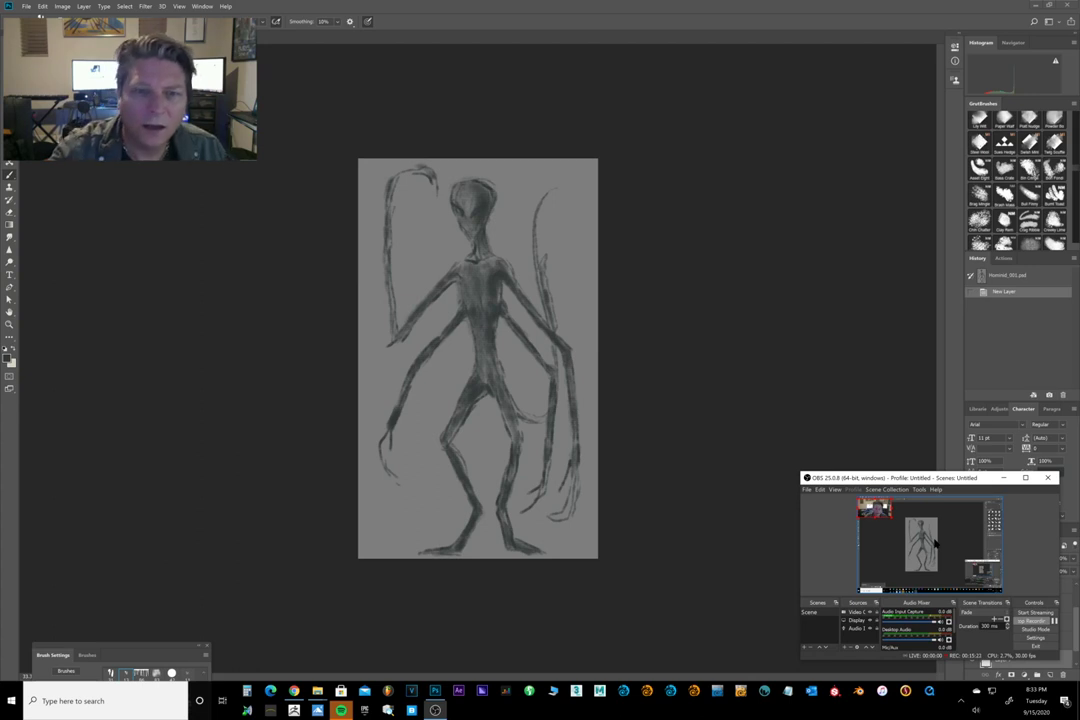
Paint dark textured strokes on Layer 7 across the upper background, behind the head and down behind the tail and adjacent arms.
{"action": "left_click", "coordinate": [523, 146]}
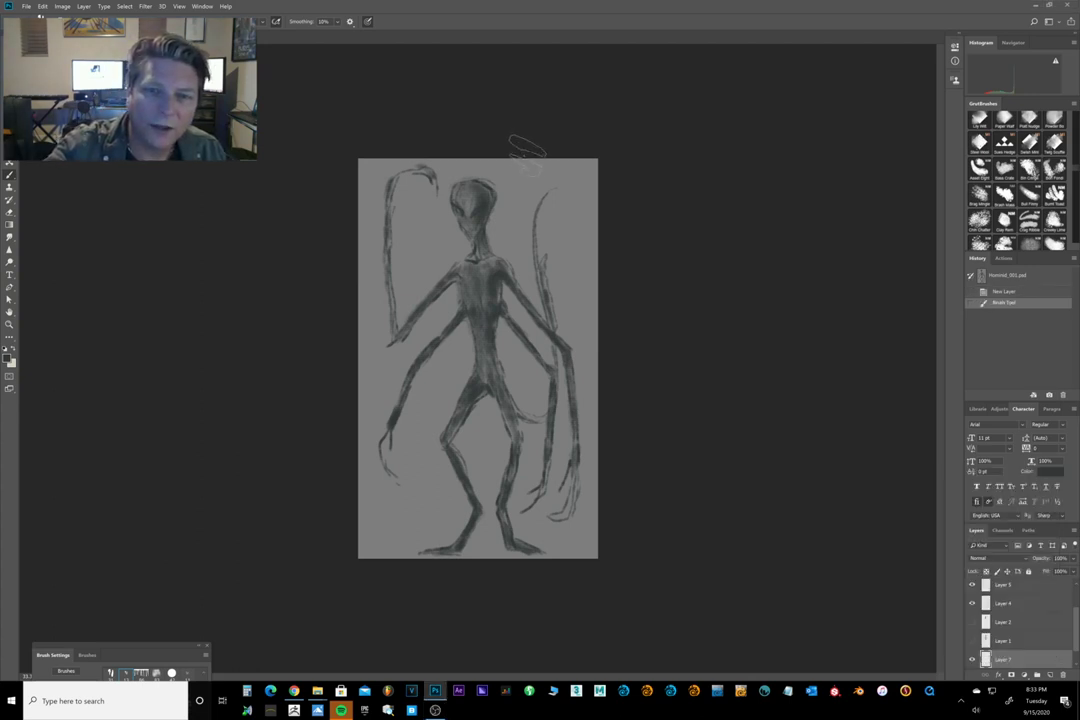
{"action": "mouse_move", "coordinate": [438, 160]}
{"action": "left_mouse_down"}
{"action": "mouse_move", "coordinate": [522, 186]}
{"action": "mouse_move", "coordinate": [558, 224]}
{"action": "mouse_move", "coordinate": [600, 295]}
{"action": "mouse_move", "coordinate": [618, 366]}
{"action": "mouse_move", "coordinate": [605, 407]}
{"action": "left_mouse_up"}
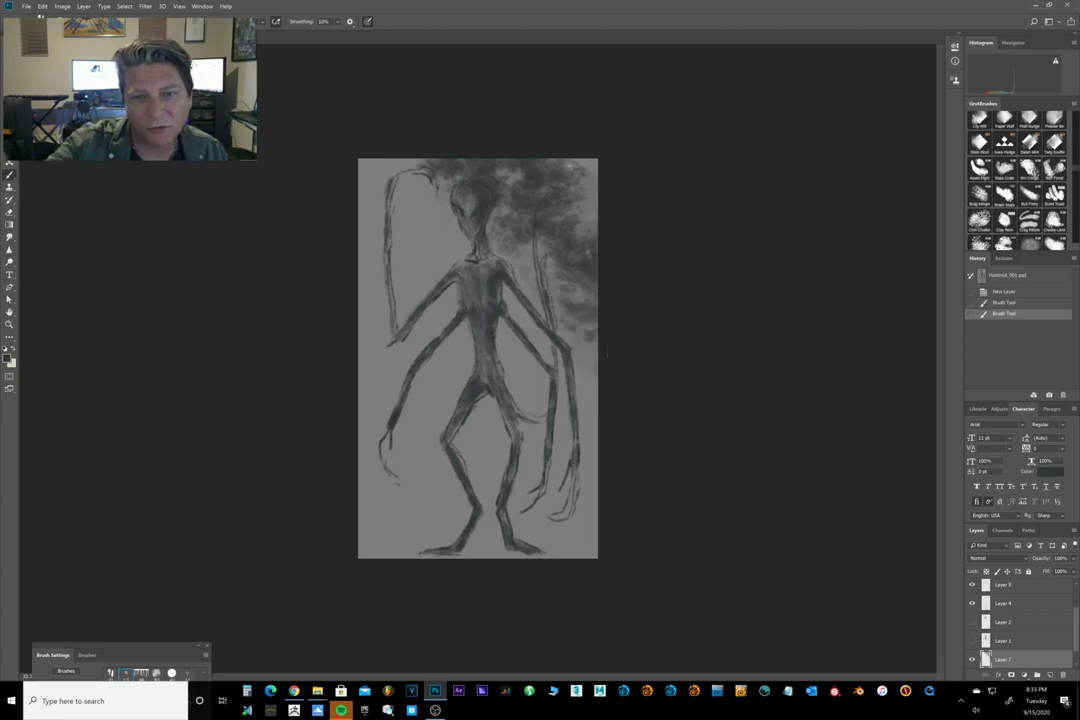
{"action": "mouse_move", "coordinate": [600, 240]}
{"action": "left_mouse_down"}
{"action": "mouse_move", "coordinate": [560, 165]}
{"action": "mouse_move", "coordinate": [641, 224]}
{"action": "mouse_move", "coordinate": [600, 226]}
{"action": "left_mouse_up"}
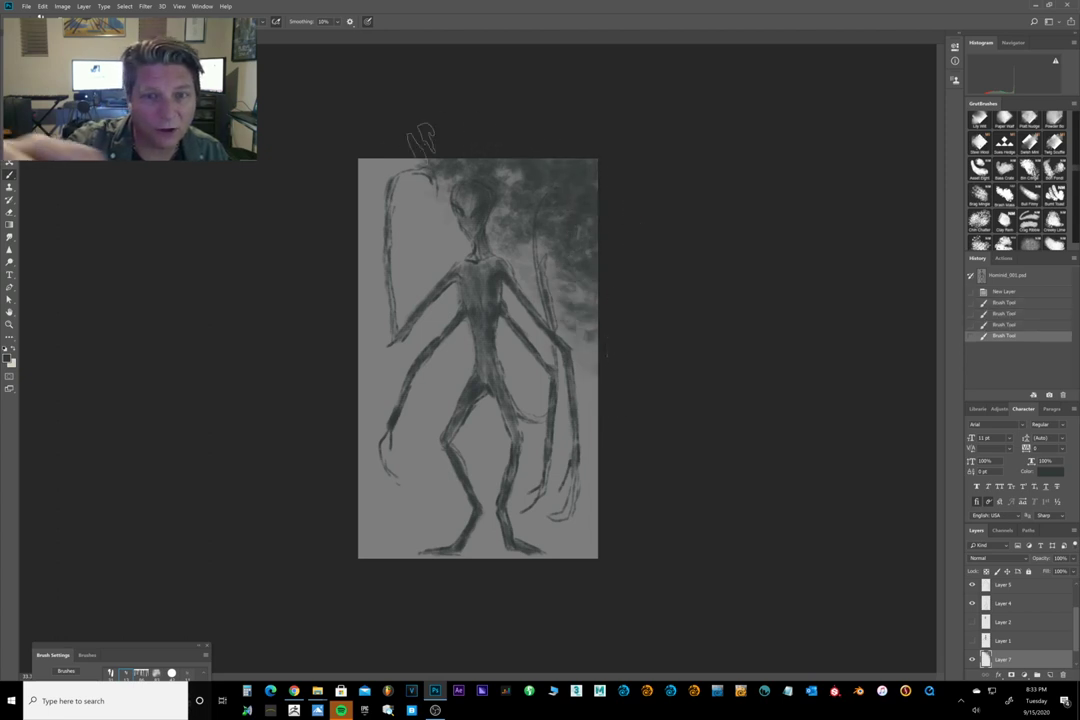
{"action": "mouse_move", "coordinate": [328, 165]}
{"action": "left_mouse_down"}
{"action": "mouse_move", "coordinate": [312, 167]}
{"action": "mouse_move", "coordinate": [358, 175]}
{"action": "mouse_move", "coordinate": [490, 300]}
{"action": "mouse_move", "coordinate": [545, 316]}
{"action": "mouse_move", "coordinate": [612, 410]}
{"action": "left_mouse_up"}
{"action": "mouse_move", "coordinate": [521, 358]}
{"action": "left_mouse_down"}
{"action": "mouse_move", "coordinate": [604, 441]}
{"action": "mouse_move", "coordinate": [602, 418]}
{"action": "left_mouse_up"}
{"action": "mouse_move", "coordinate": [500, 257]}
{"action": "left_mouse_down"}
{"action": "mouse_move", "coordinate": [612, 321]}
{"action": "mouse_move", "coordinate": [610, 374]}
{"action": "left_mouse_up"}
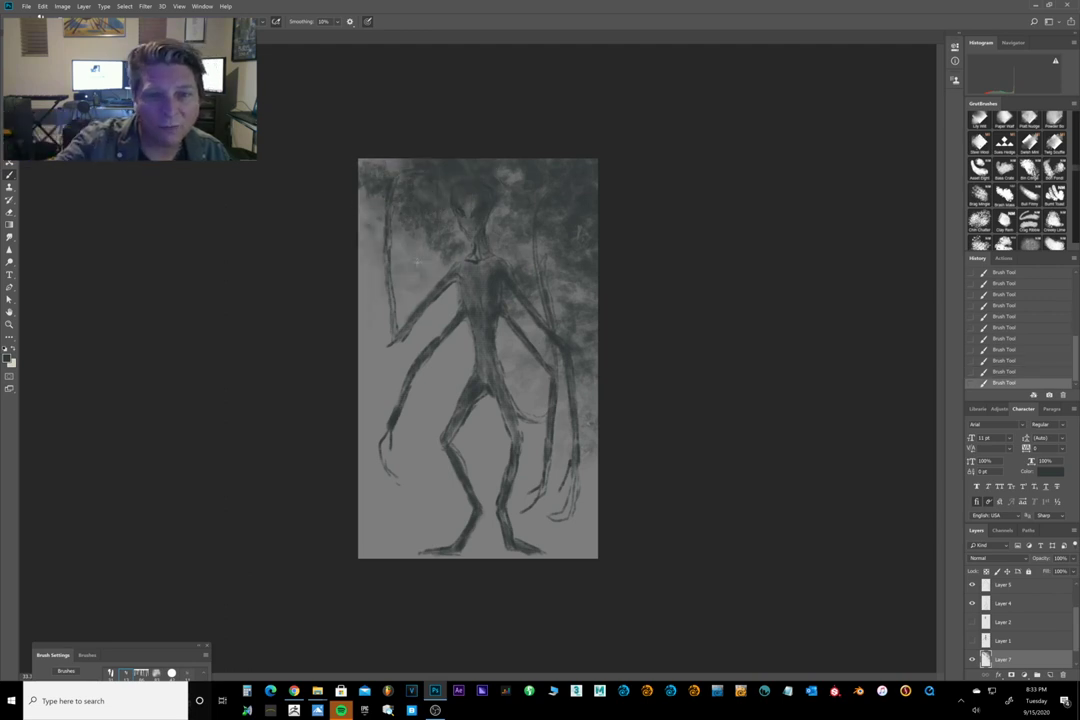
Darken the upper background around the head, neck and tail with further textured brush strokes on Layer 7.
{"action": "mouse_move", "coordinate": [417, 262]}
{"action": "left_mouse_down"}
{"action": "mouse_move", "coordinate": [366, 238]}
{"action": "mouse_move", "coordinate": [390, 268]}
{"action": "mouse_move", "coordinate": [421, 278]}
{"action": "left_mouse_up"}
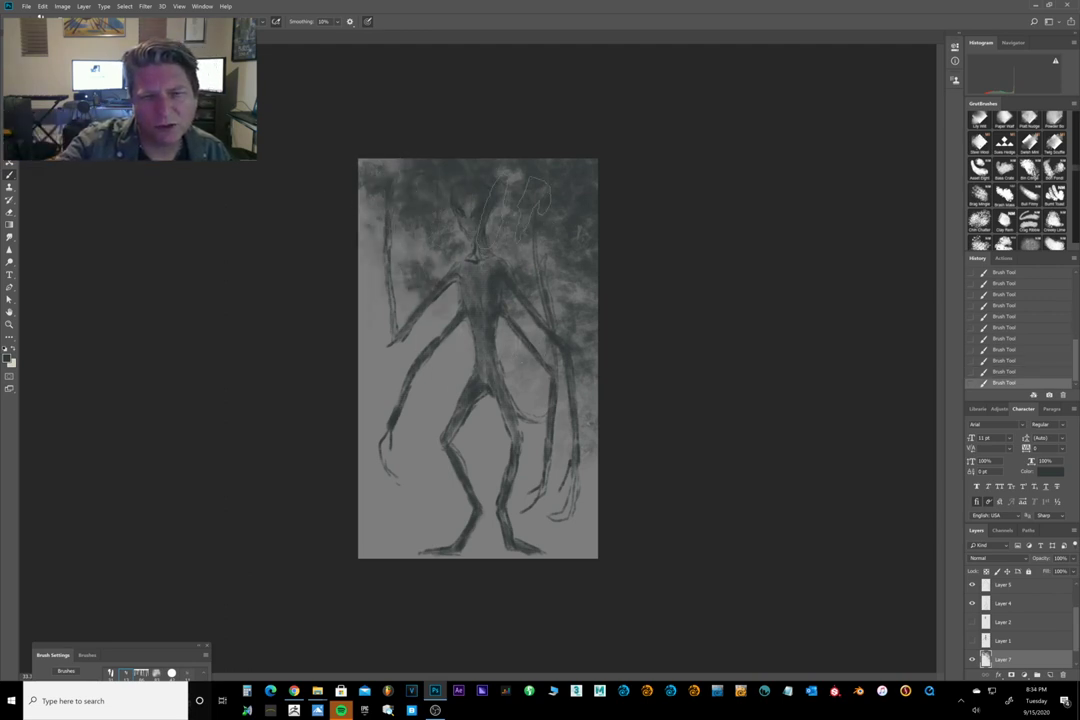
{"action": "left_click_drag", "start_coordinate": [484, 165], "coordinate": [540, 256]}
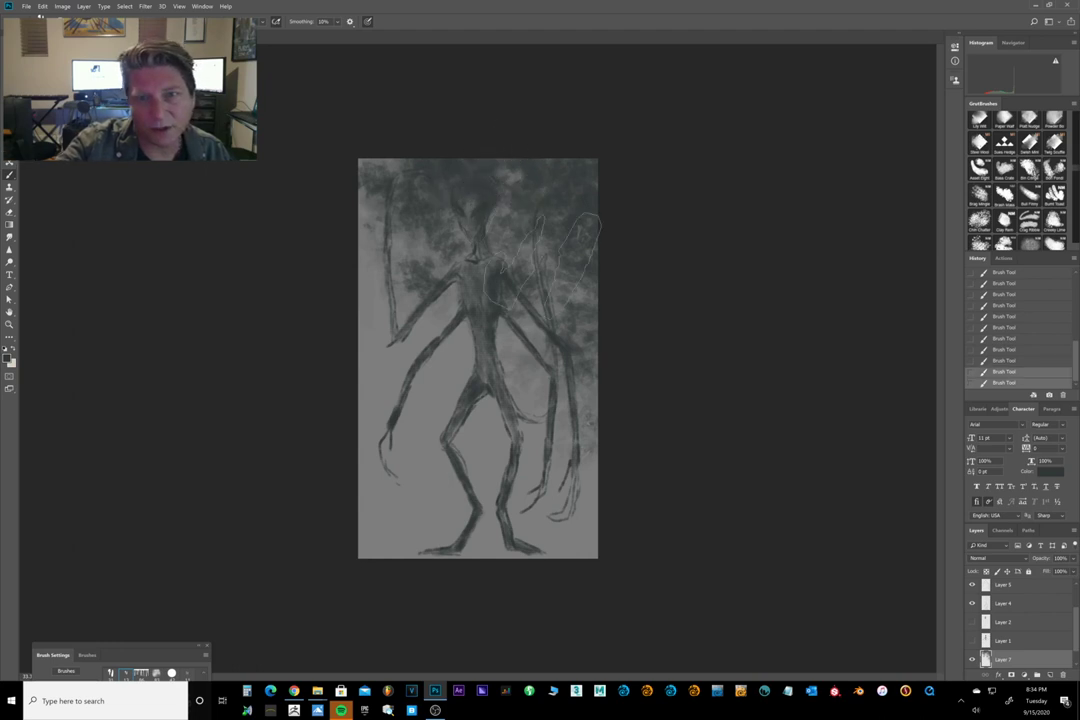
{"action": "key", "text": "ctrl+z"}
{"action": "key", "text": "ctrl+z"}
{"action": "key", "text": "ctrl+z"}
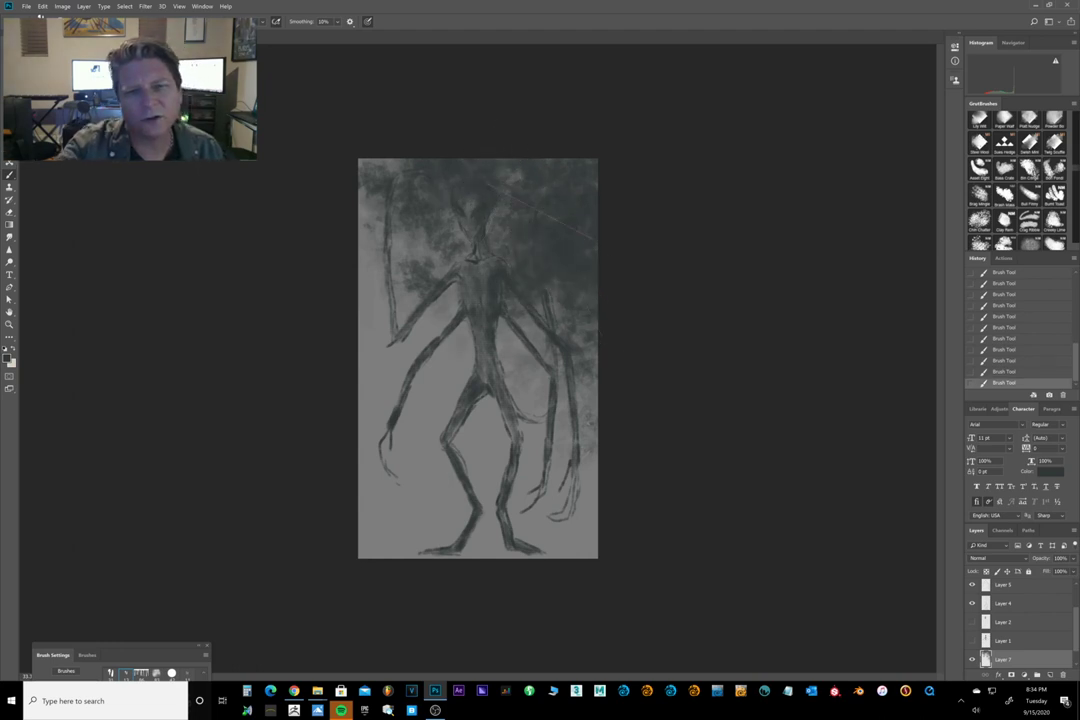
{"action": "mouse_move", "coordinate": [505, 187]}
{"action": "left_mouse_down"}
{"action": "mouse_move", "coordinate": [368, 158]}
{"action": "mouse_move", "coordinate": [430, 190]}
{"action": "mouse_move", "coordinate": [390, 194]}
{"action": "mouse_move", "coordinate": [432, 235]}
{"action": "left_mouse_up"}
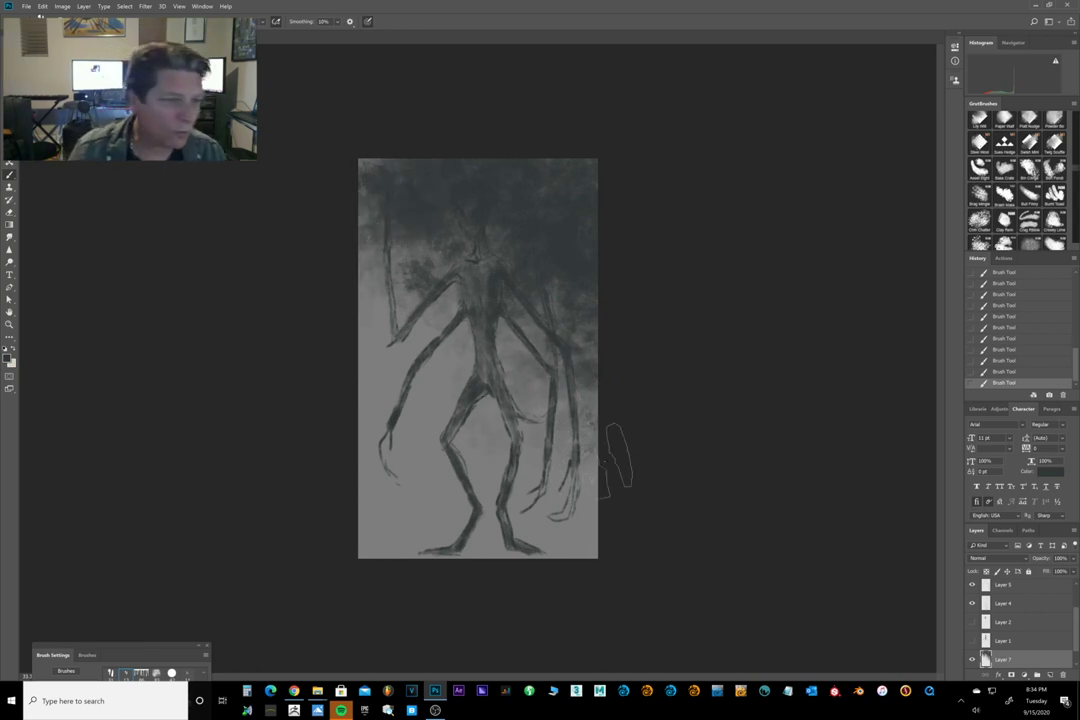
{"action": "key", "text": "ctrl+z"}
Swap the foreground and background colors and set the foreground to a light cream, #eee9e0.
{"action": "left_click", "coordinate": [13, 349]}
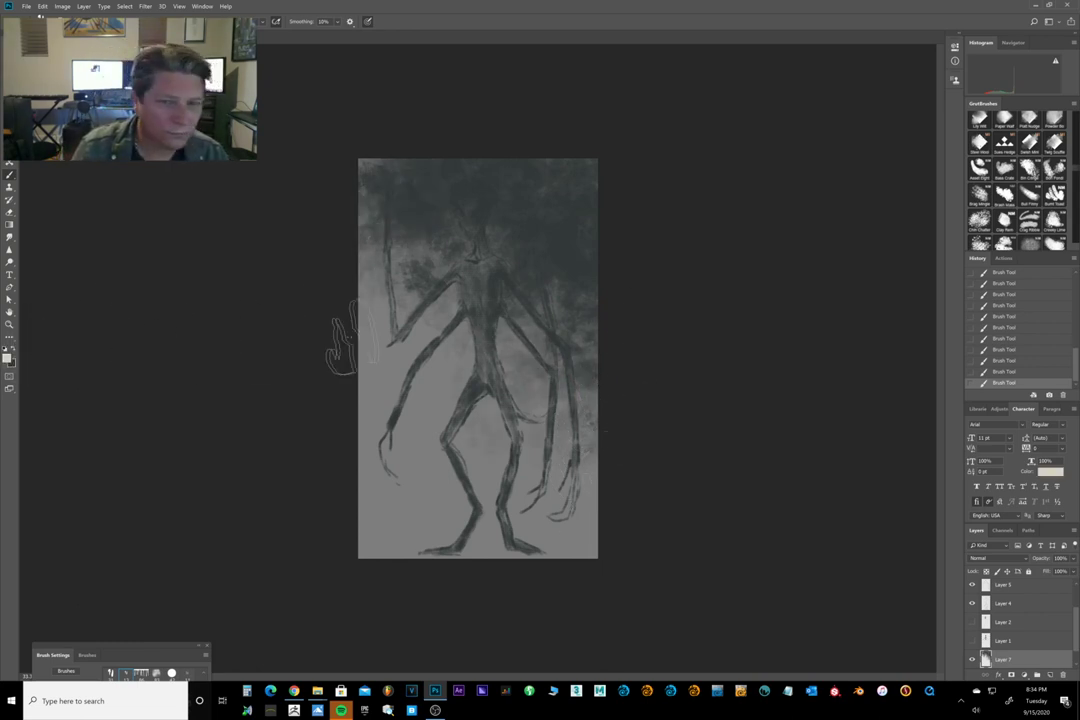
{"action": "left_click", "coordinate": [8, 358]}
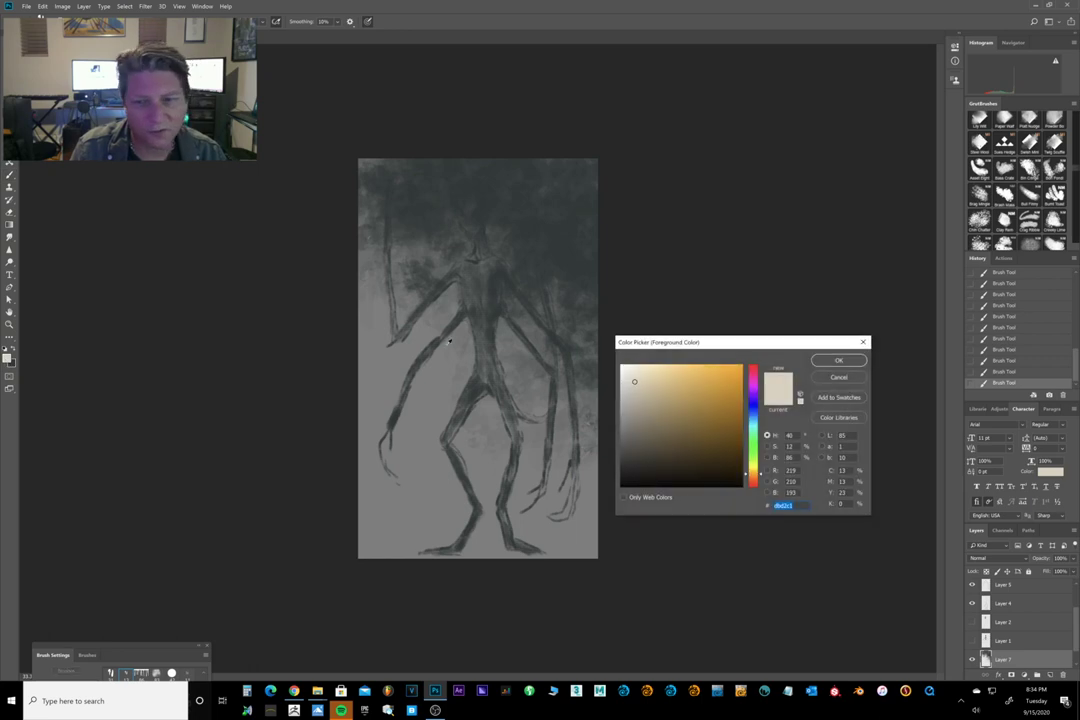
{"action": "left_click", "coordinate": [628, 373]}
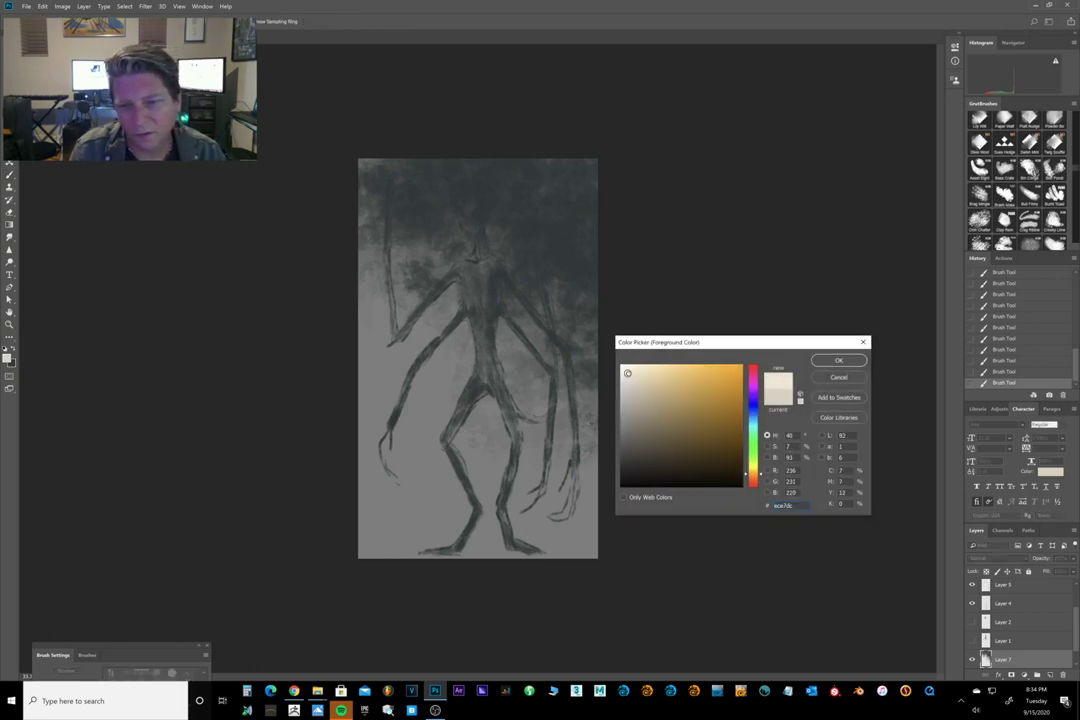
{"action": "left_click", "coordinate": [830, 360]}
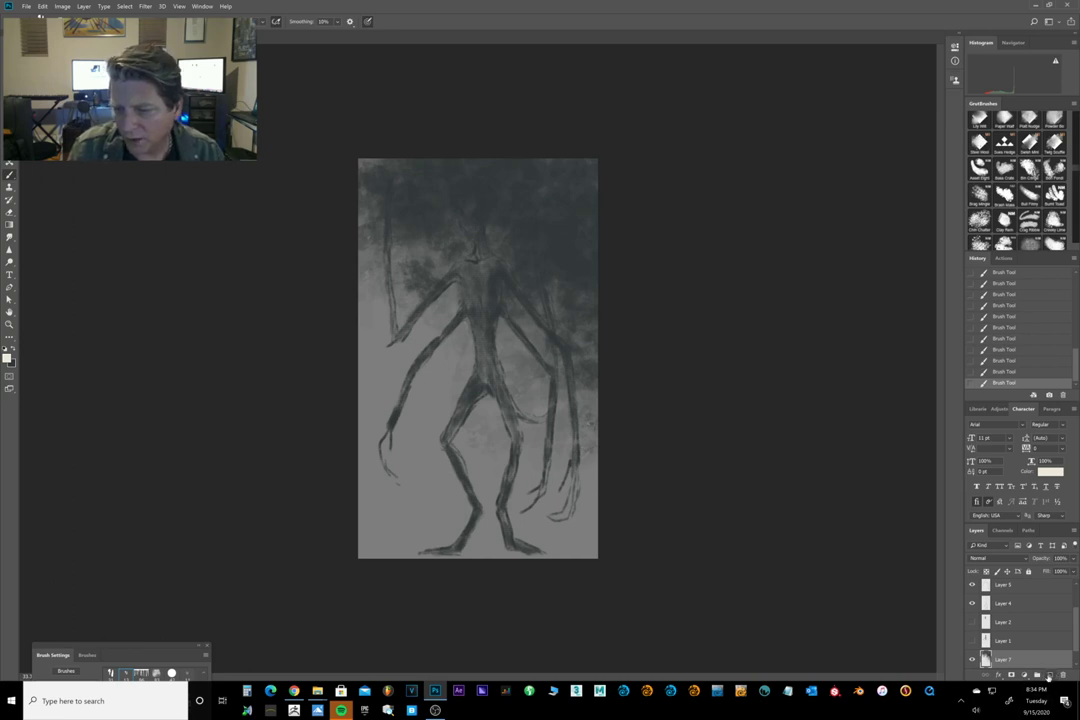
Add a layer above Layer 7 and paint light textured strokes around the legs and up the background's left side.
{"action": "left_click", "coordinate": [1048, 676]}
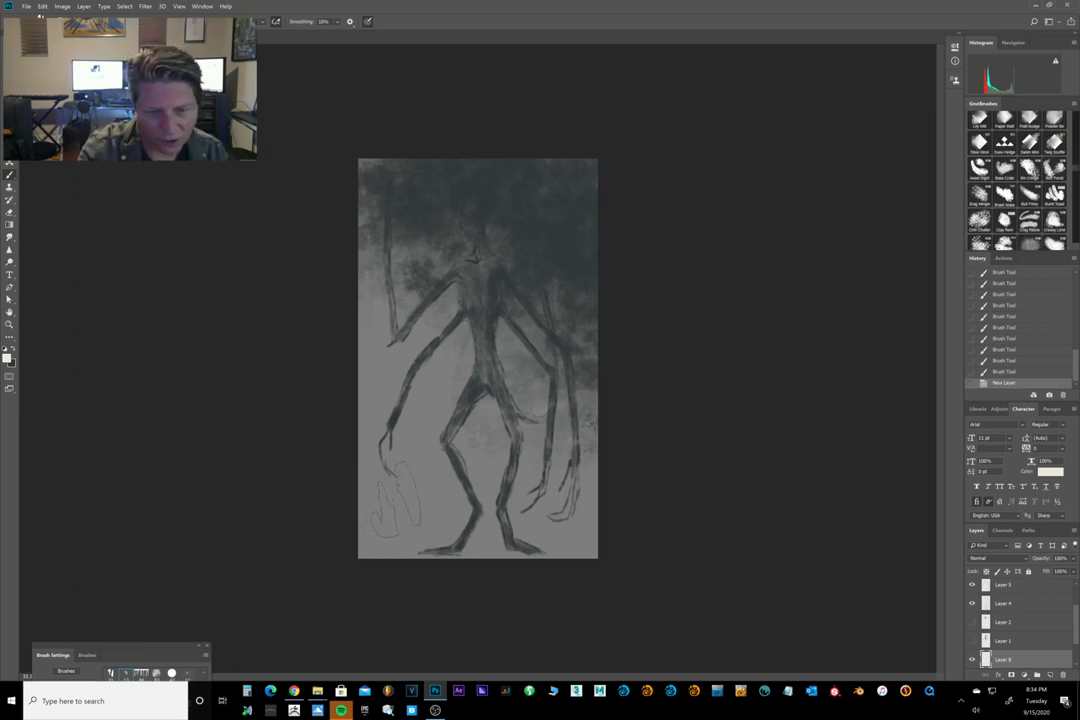
{"action": "mouse_move", "coordinate": [385, 482]}
{"action": "left_mouse_down"}
{"action": "mouse_move", "coordinate": [350, 506]}
{"action": "mouse_move", "coordinate": [405, 515]}
{"action": "left_mouse_up"}
{"action": "mouse_move", "coordinate": [405, 500]}
{"action": "left_mouse_down"}
{"action": "mouse_move", "coordinate": [438, 520]}
{"action": "mouse_move", "coordinate": [545, 530]}
{"action": "mouse_move", "coordinate": [498, 470]}
{"action": "mouse_move", "coordinate": [466, 530]}
{"action": "left_mouse_up"}
{"action": "left_click_drag", "start_coordinate": [440, 455], "coordinate": [460, 546]}
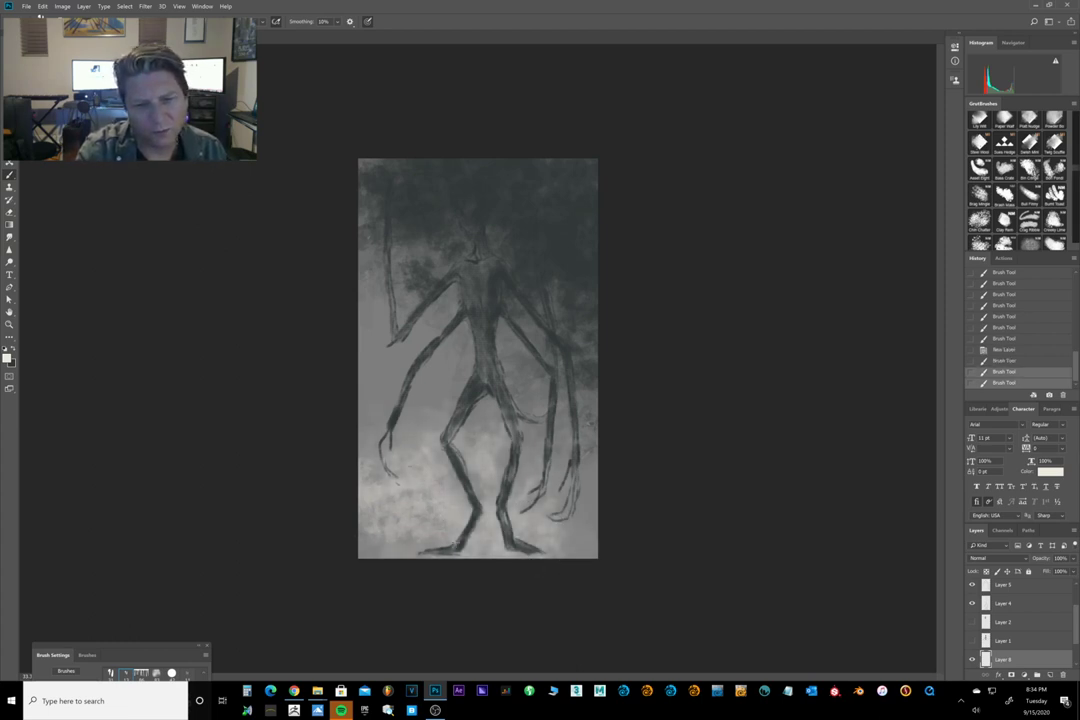
{"action": "mouse_move", "coordinate": [366, 404]}
{"action": "left_mouse_down"}
{"action": "mouse_move", "coordinate": [414, 442]}
{"action": "mouse_move", "coordinate": [470, 462]}
{"action": "left_mouse_up"}
{"action": "mouse_move", "coordinate": [392, 436]}
{"action": "left_mouse_down"}
{"action": "mouse_move", "coordinate": [372, 417]}
{"action": "mouse_move", "coordinate": [430, 474]}
{"action": "left_mouse_up"}
{"action": "left_click_drag", "start_coordinate": [370, 452], "coordinate": [432, 385]}
{"action": "left_click_drag", "start_coordinate": [372, 424], "coordinate": [386, 442]}
{"action": "left_click_drag", "start_coordinate": [388, 352], "coordinate": [424, 290]}
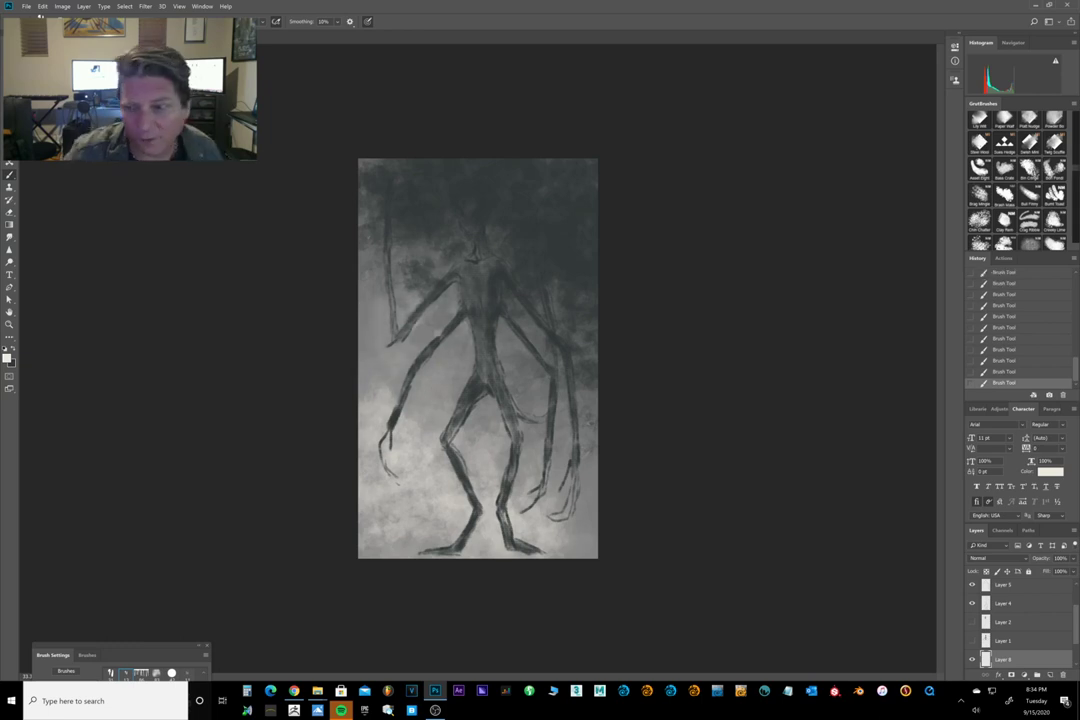
Lower the opacity of Layer 7 to 64% and of Layer 8 to 68%.
{"action": "scroll", "coordinate": [975, 645], "scroll_direction": "down", "scroll_amount": 2}
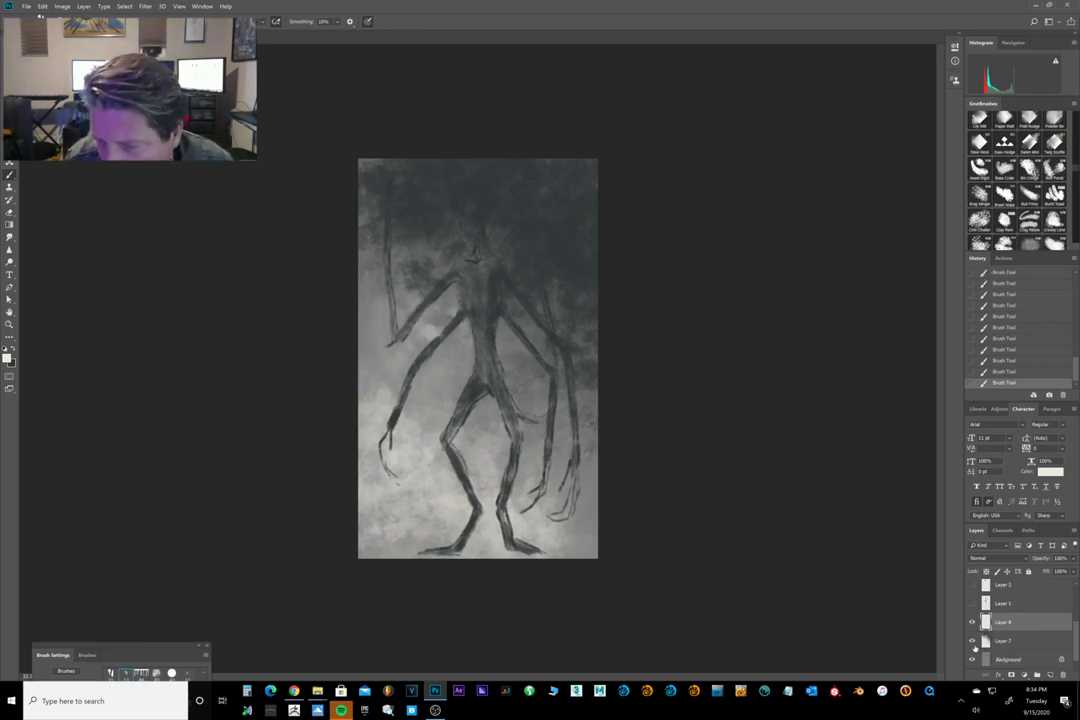
{"action": "left_click", "coordinate": [990, 640]}
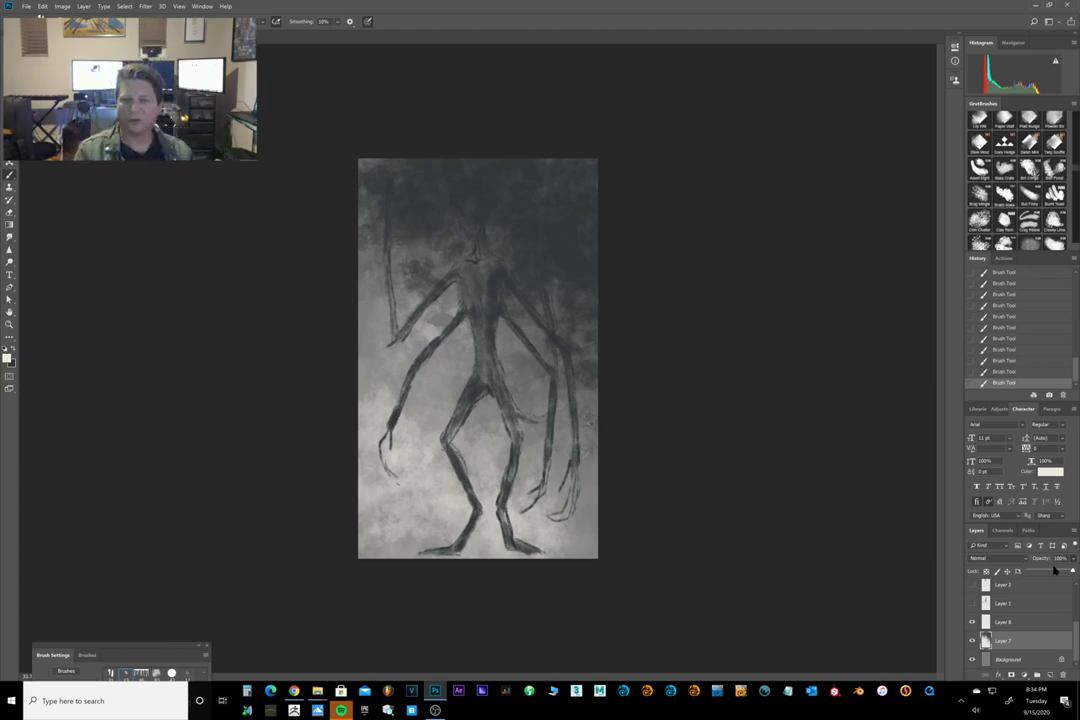
{"action": "left_click", "coordinate": [1054, 572]}
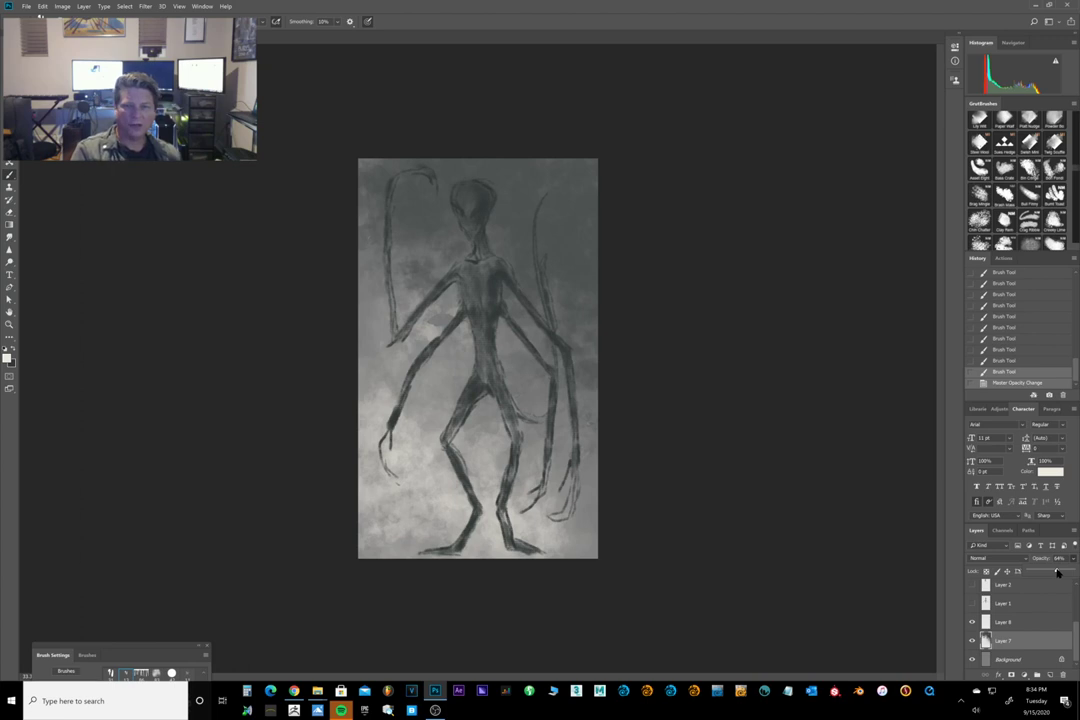
{"action": "left_click", "coordinate": [1028, 626]}
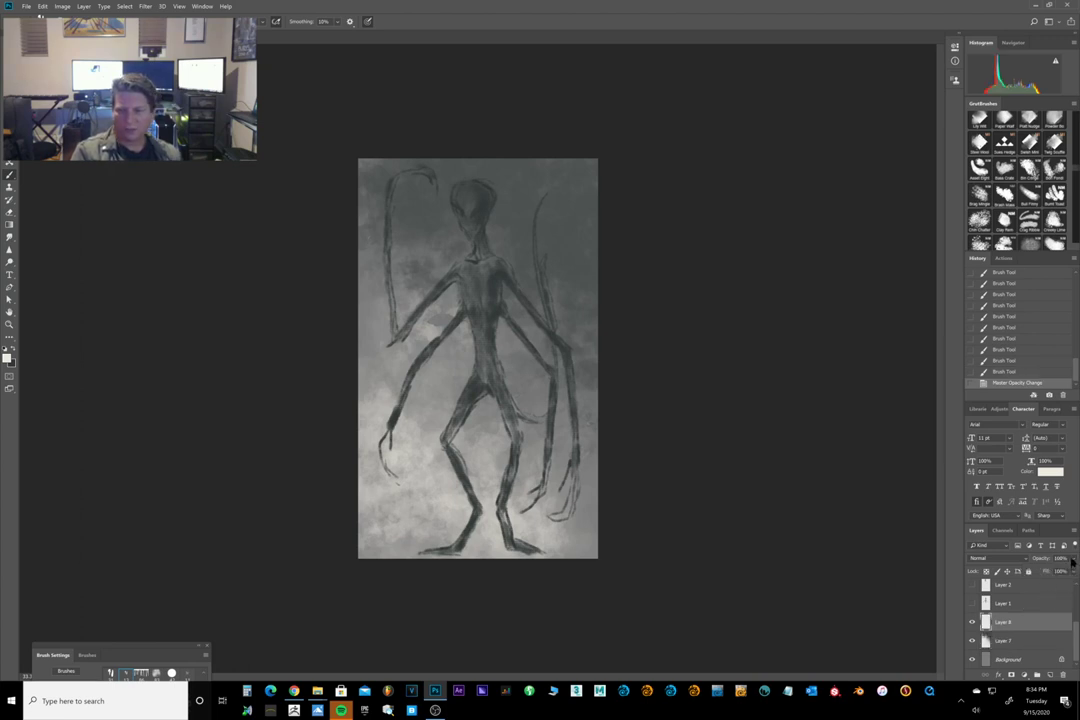
{"action": "left_click", "coordinate": [1072, 561]}
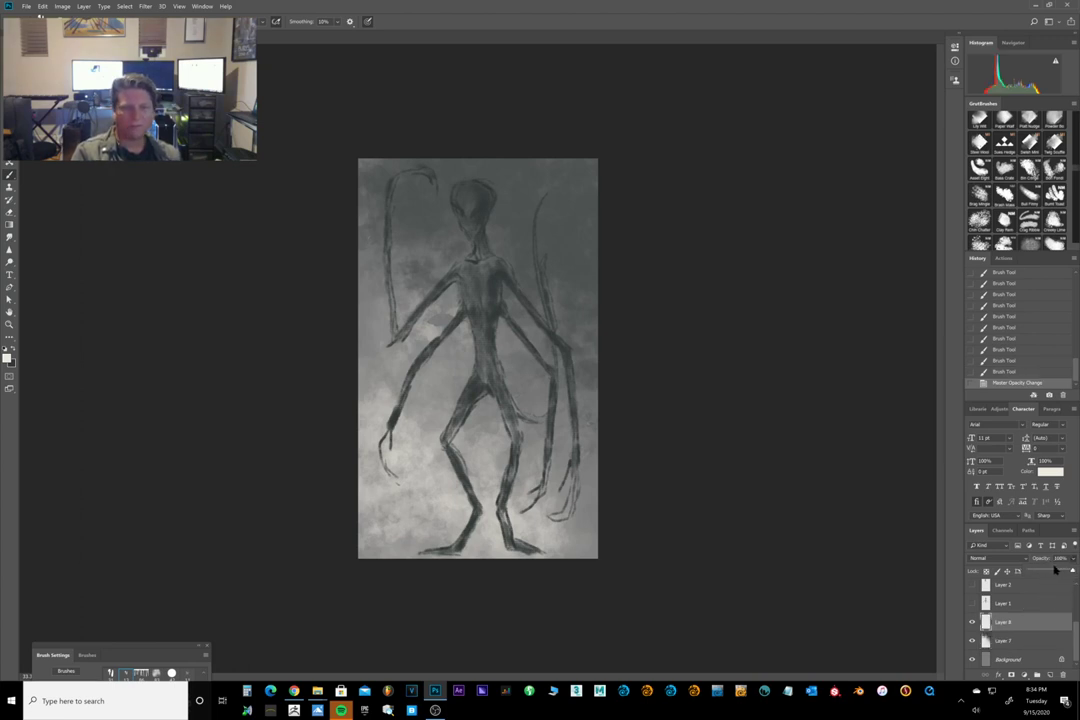
{"action": "left_click", "coordinate": [1054, 572]}
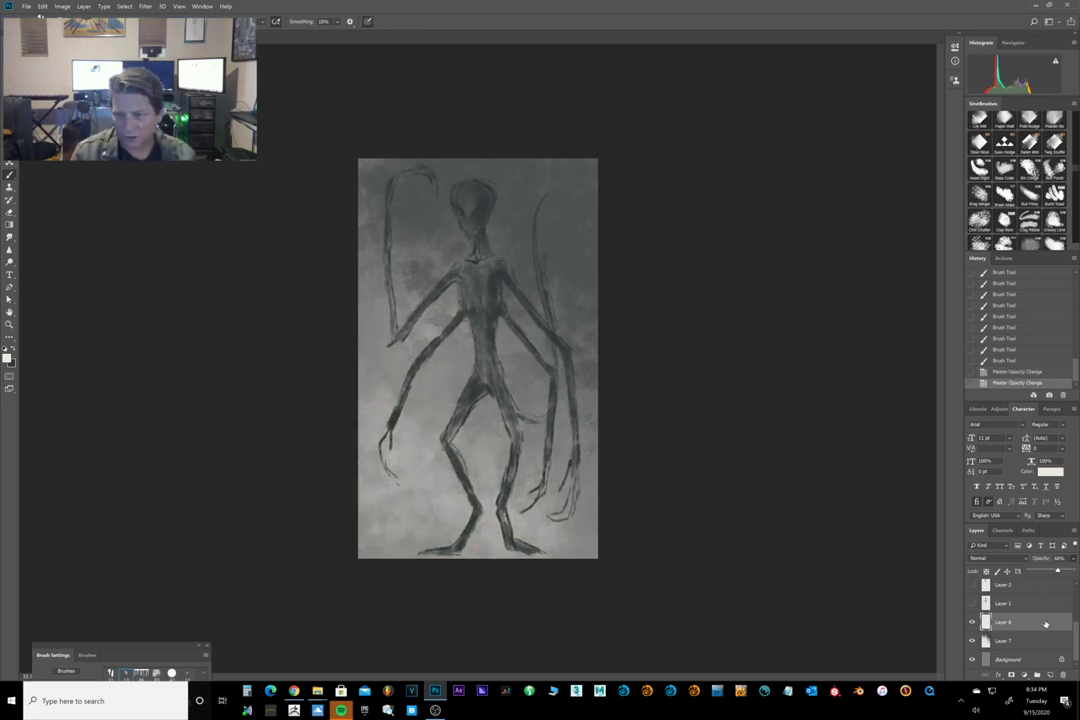
Add a new layer above Layer 3 at the top of the layer stack.
{"action": "scroll", "coordinate": [1047, 632], "scroll_direction": "up", "scroll_amount": 3}
{"action": "left_click", "coordinate": [1054, 591]}
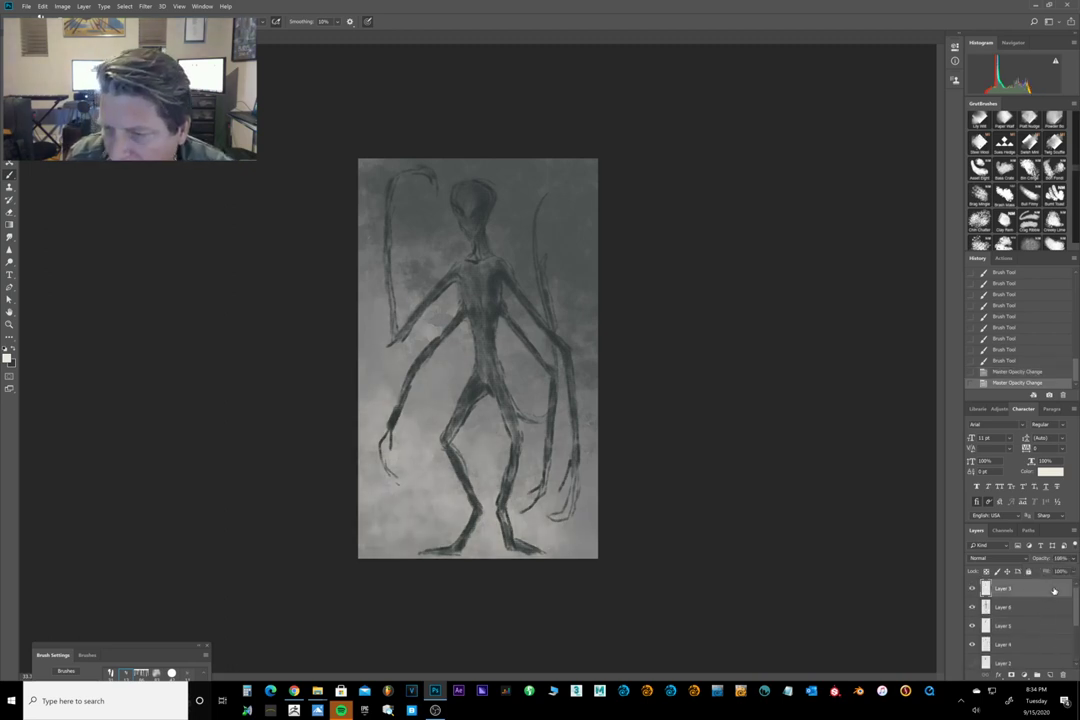
{"action": "left_click", "coordinate": [1048, 677]}
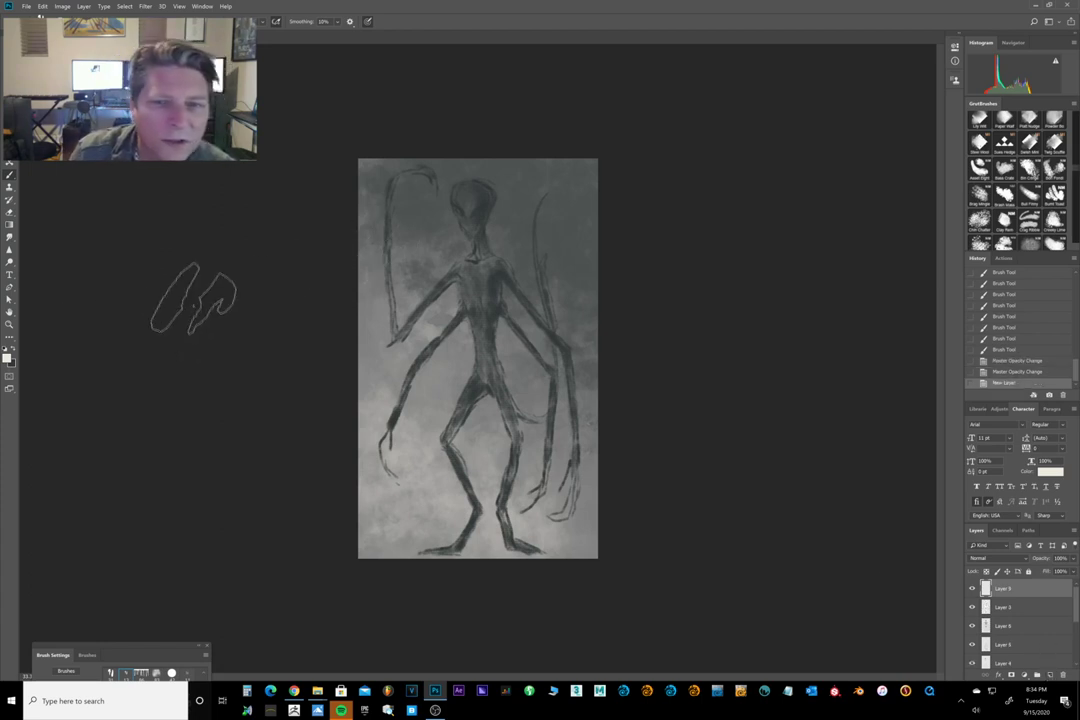
Set the foreground color to a light periwinkle blue, #9aadde.
{"action": "left_click", "coordinate": [5, 349]}
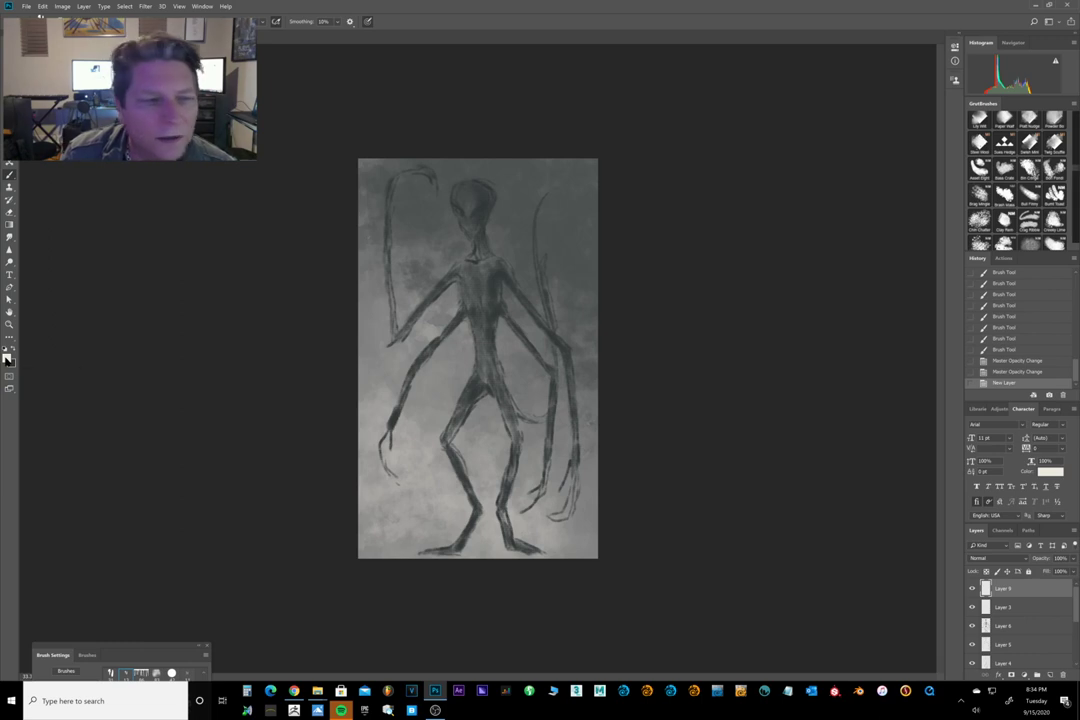
{"action": "left_click", "coordinate": [7, 358]}
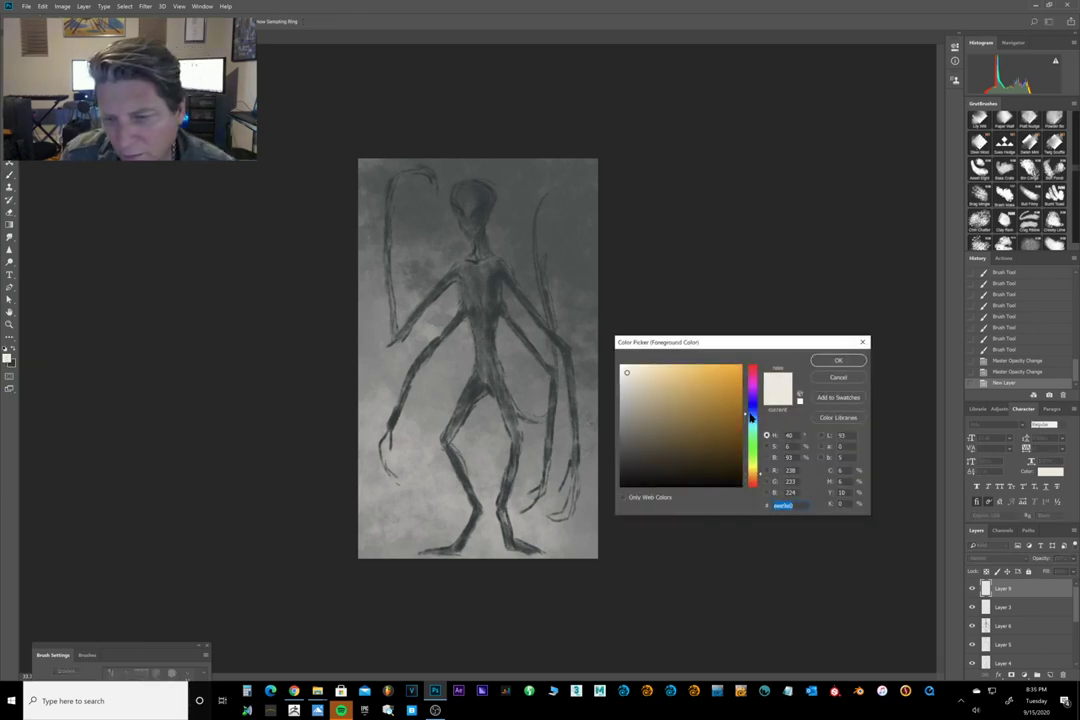
{"action": "left_click", "coordinate": [749, 414]}
{"action": "left_click", "coordinate": [651, 383]}
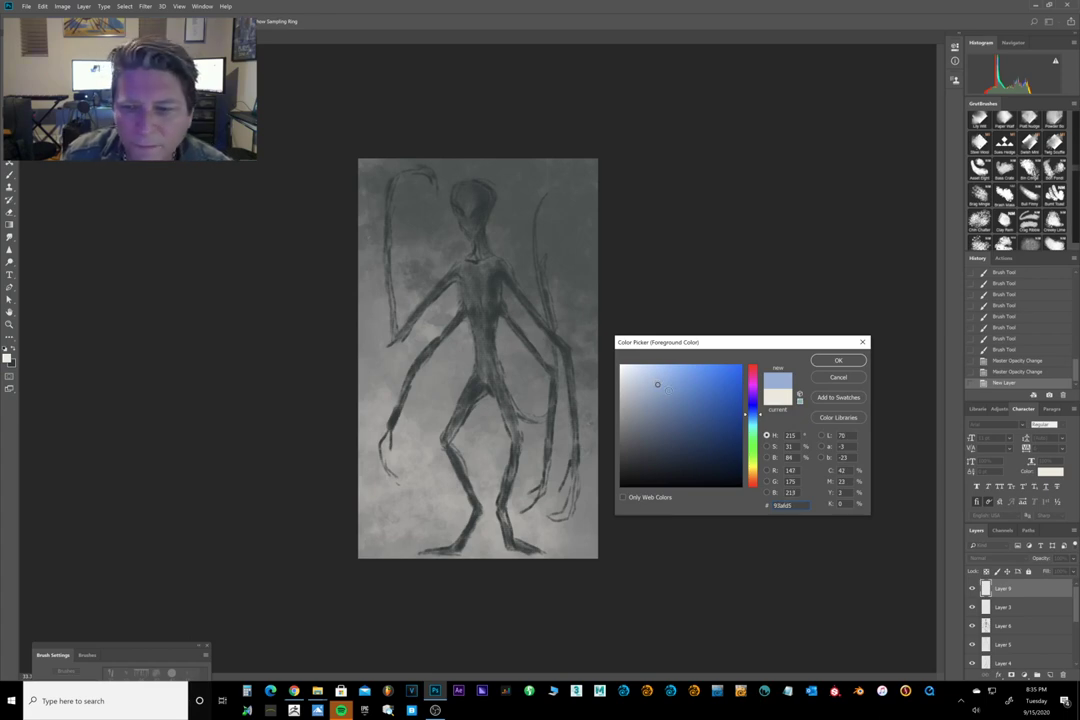
{"action": "left_click", "coordinate": [664, 375]}
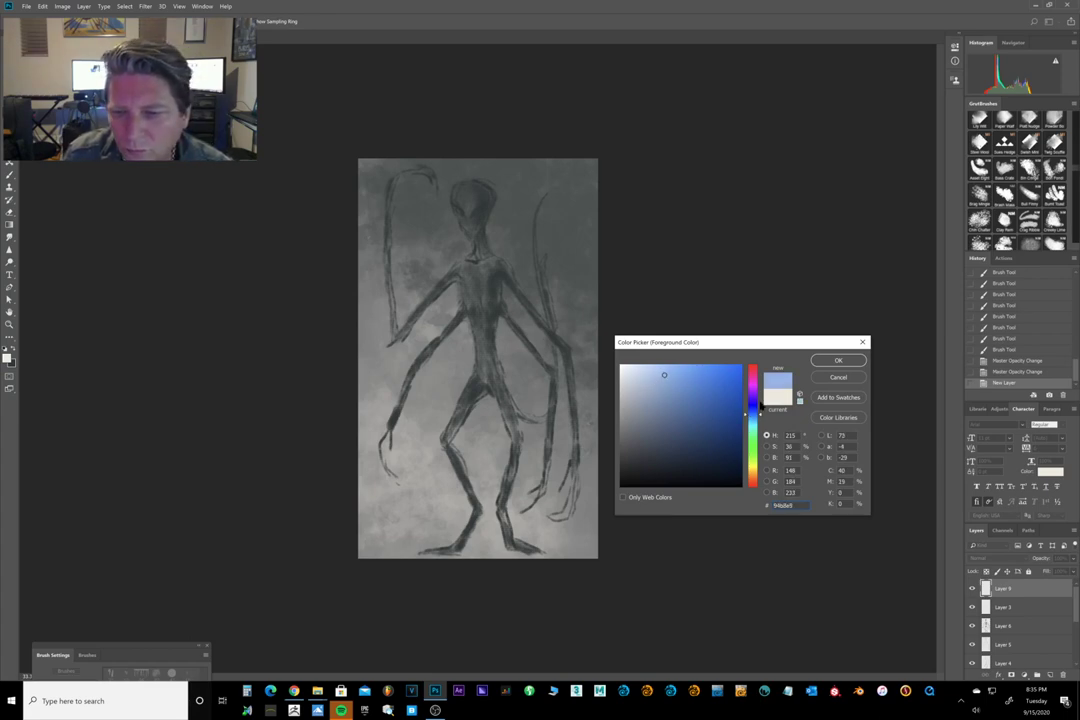
{"action": "left_click_drag", "start_coordinate": [755, 414], "coordinate": [758, 400]}
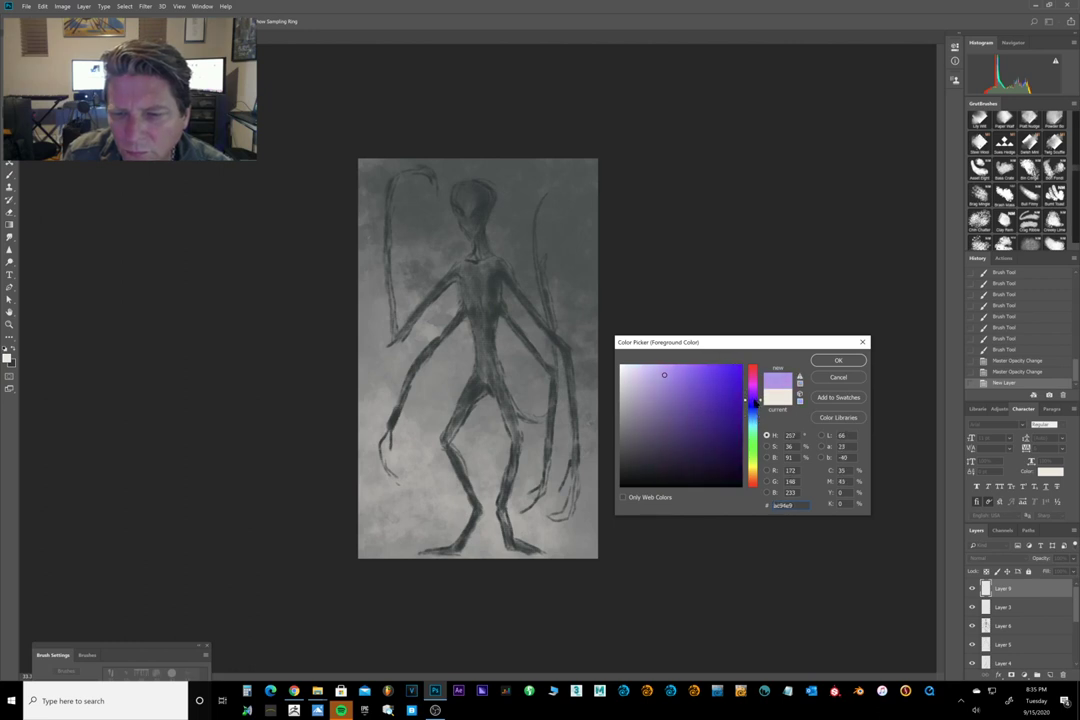
{"action": "left_click", "coordinate": [644, 381]}
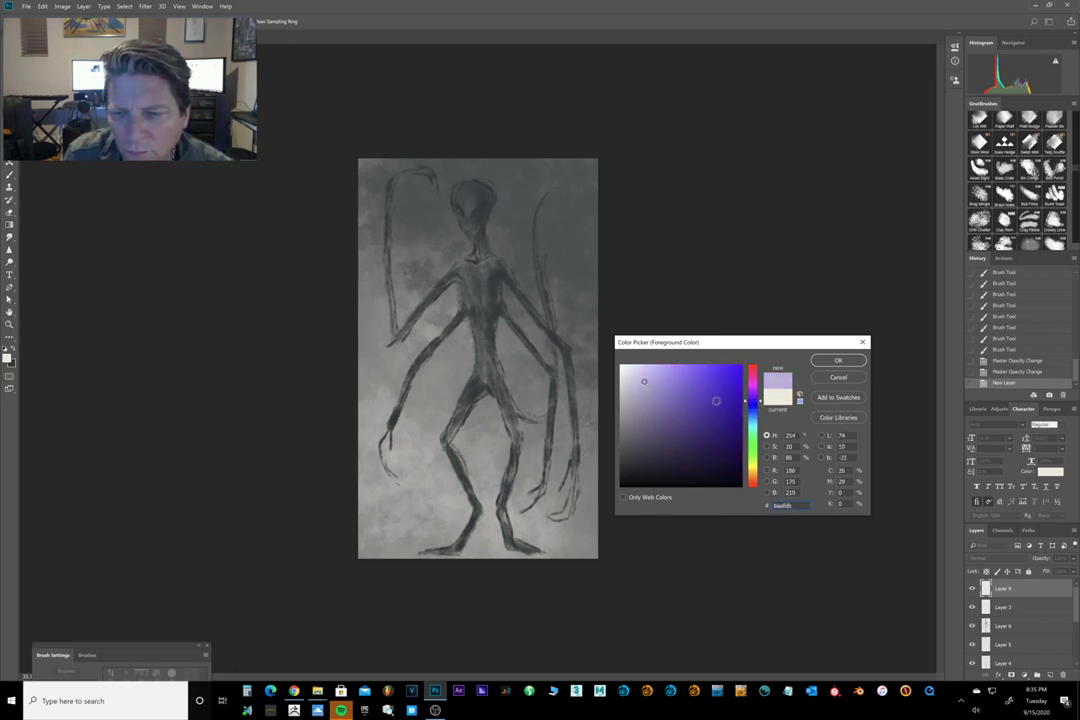
{"action": "left_click", "coordinate": [757, 410]}
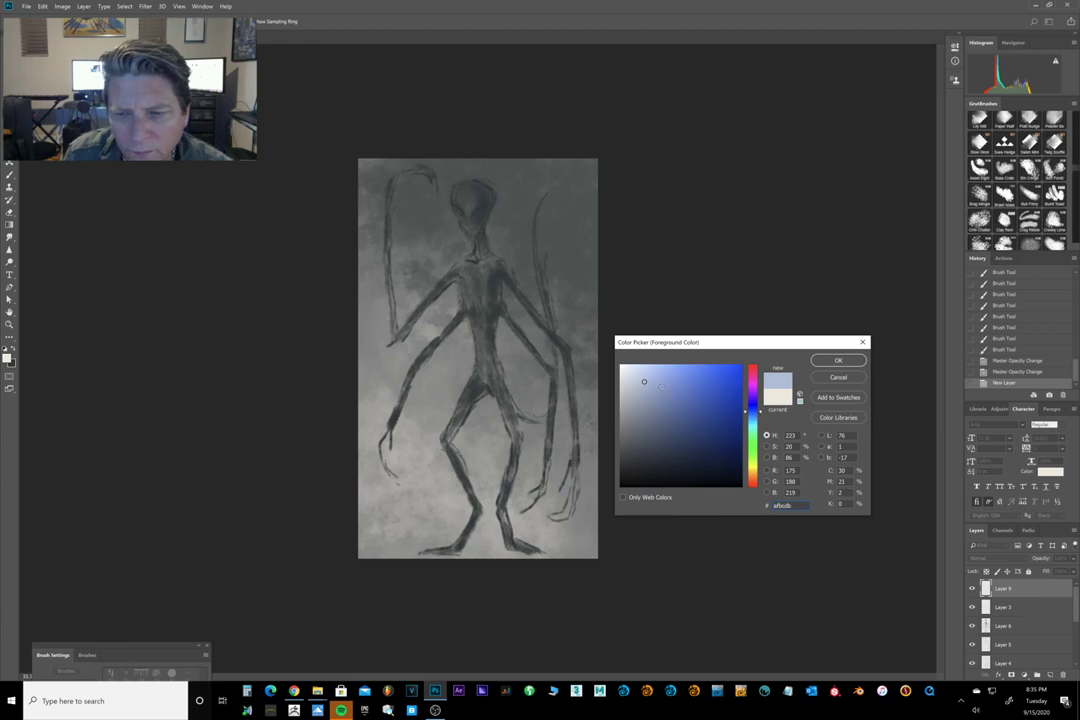
{"action": "left_click", "coordinate": [665, 383]}
{"action": "left_click_drag", "start_coordinate": [665, 383], "coordinate": [659, 379]}
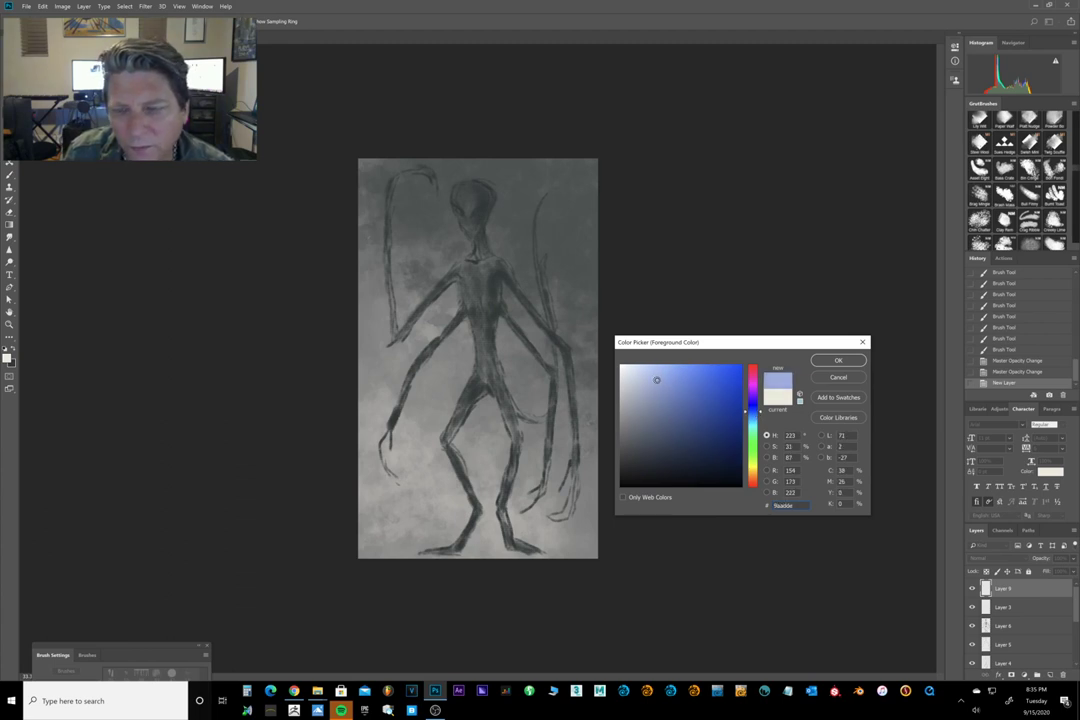
{"action": "left_click", "coordinate": [838, 361]}
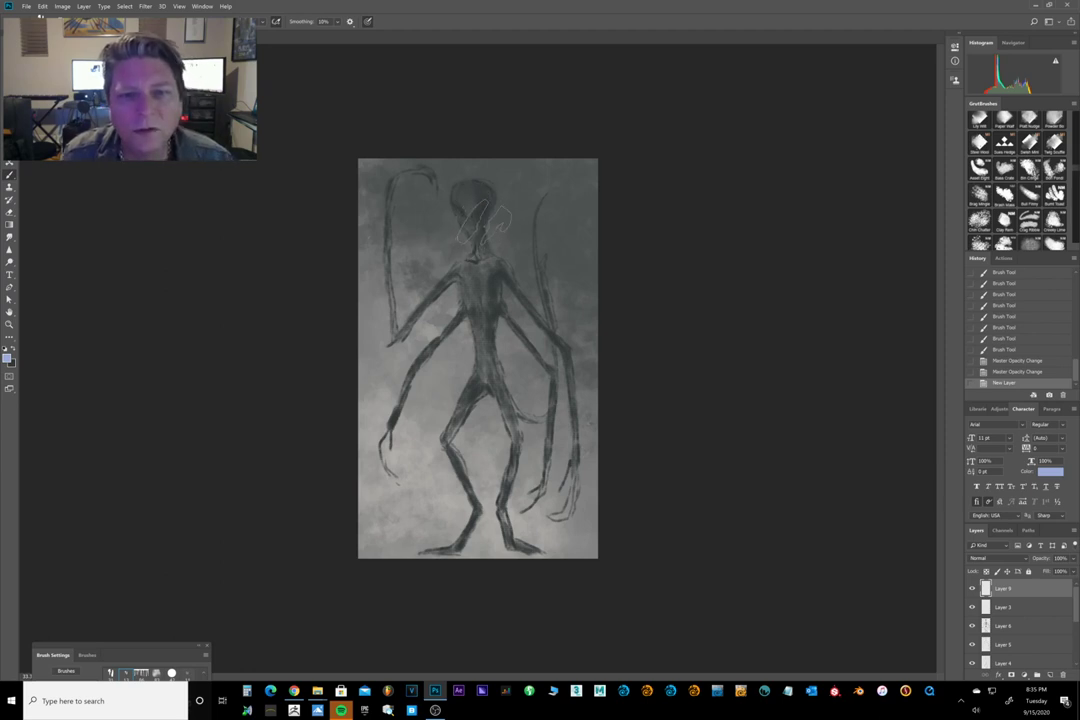
Reduce the brush size considerably and frame the alien's head, torso and upper arms up close for painting.
{"action": "key", "text": "bracketleft"}
{"action": "key", "text": "bracketleft"}
{"action": "key", "text": "bracketleft"}
{"action": "key", "text": "bracketleft"}
{"action": "key", "text": "bracketleft"}
{"action": "key", "text": "bracketleft"}
{"action": "key", "text": "bracketleft"}
{"action": "key", "text": "bracketleft"}
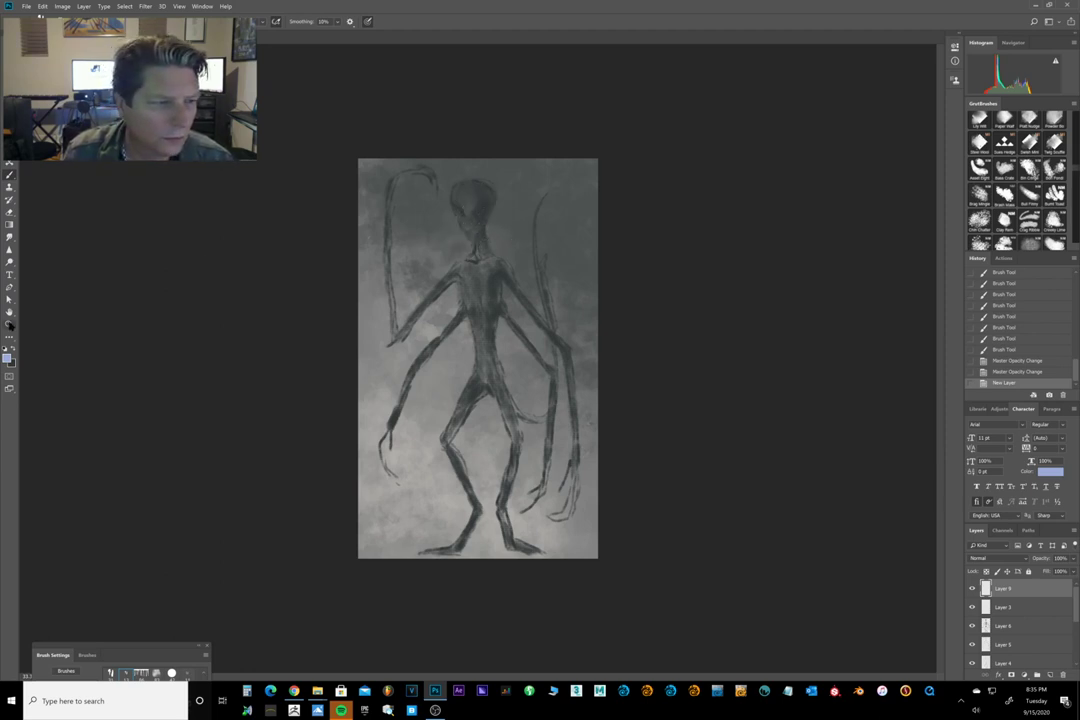
{"action": "left_click", "coordinate": [9, 324]}
{"action": "left_click", "coordinate": [487, 212]}
{"action": "left_click", "coordinate": [479, 57]}
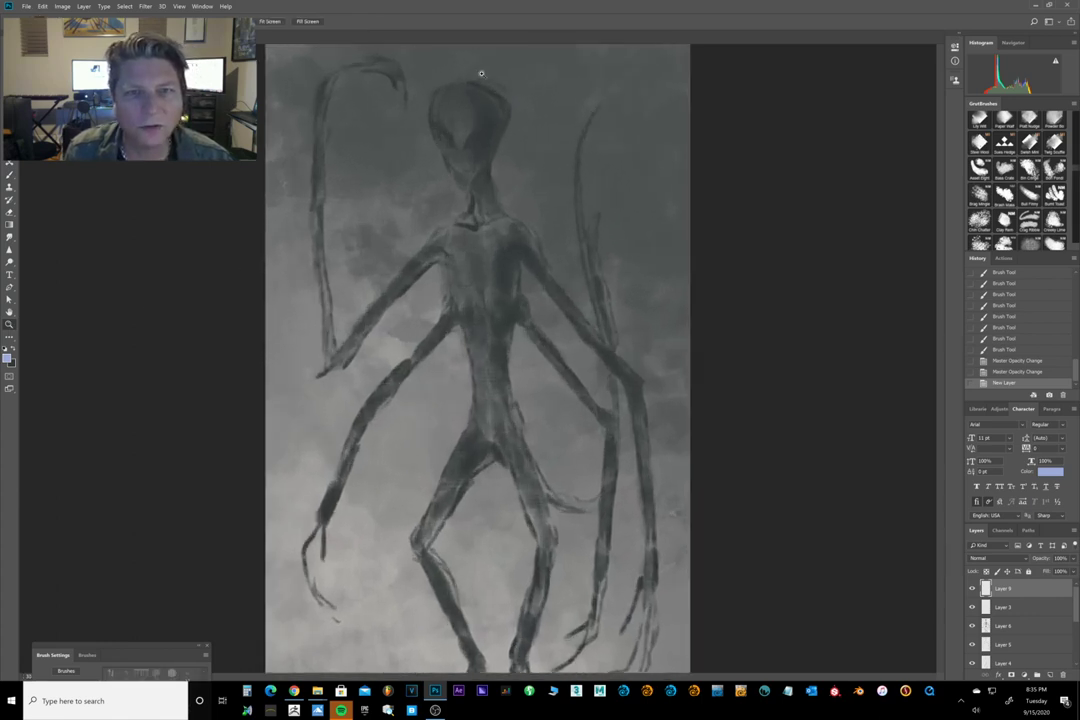
{"action": "left_click", "coordinate": [9, 311]}
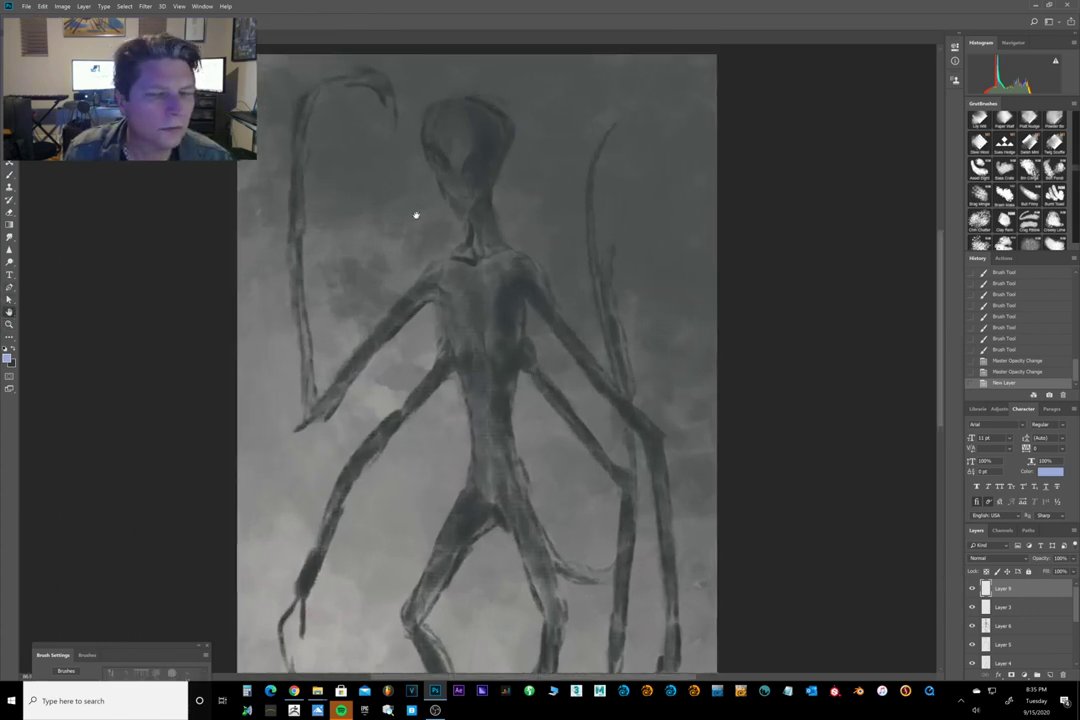
{"action": "left_click_drag", "start_coordinate": [415, 215], "coordinate": [439, 281]}
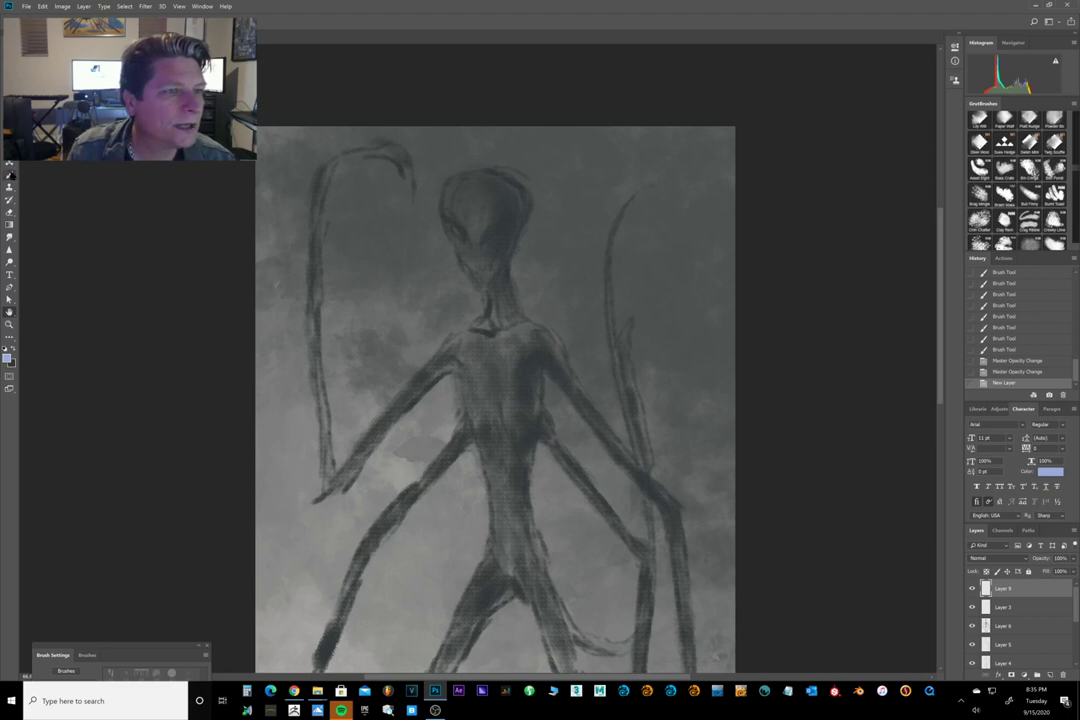
{"action": "key", "text": "b"}
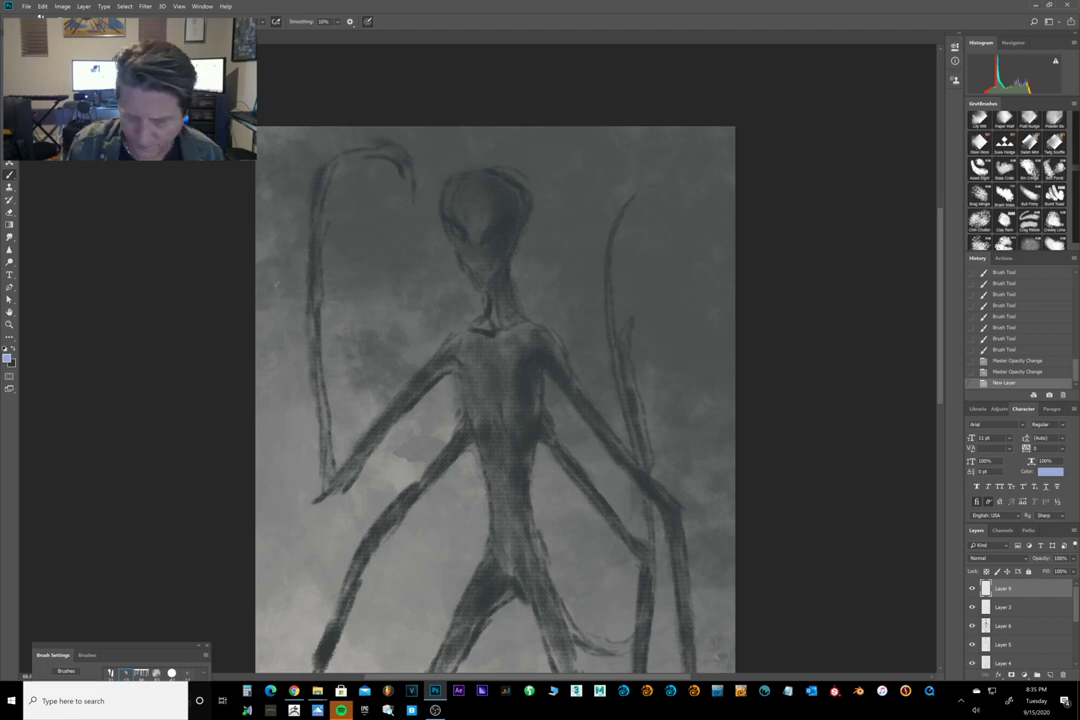
{"action": "left_click", "coordinate": [435, 710]}
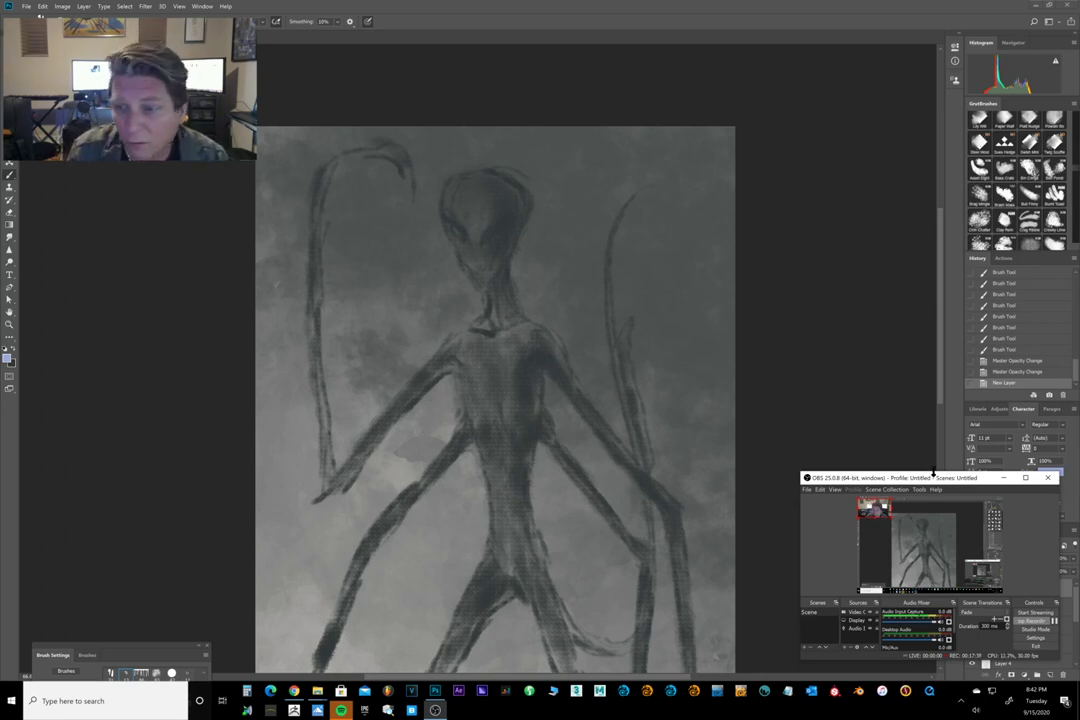
{"action": "left_click_drag", "start_coordinate": [937, 478], "coordinate": [917, 675]}
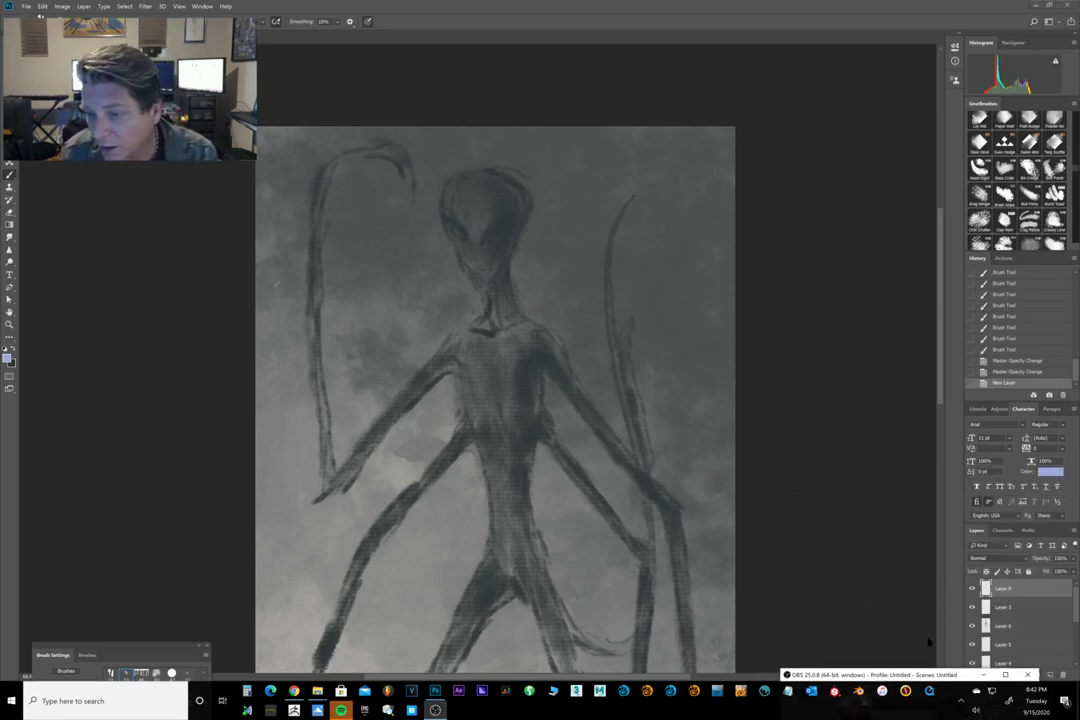
{"action": "left_click", "coordinate": [973, 591]}
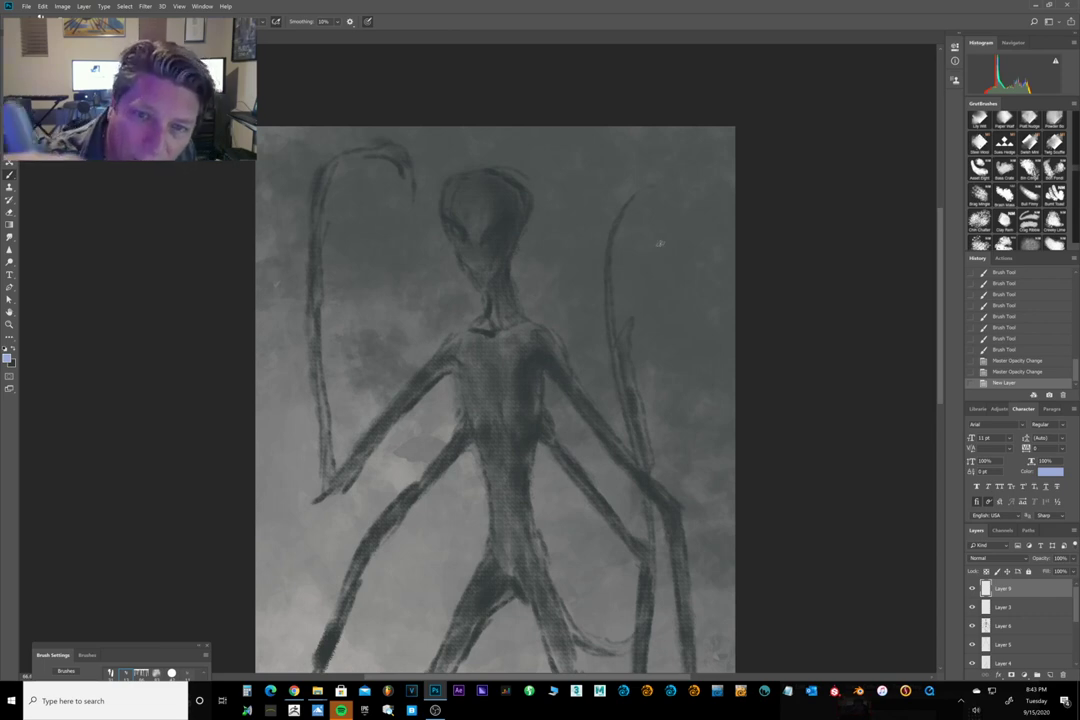
Paint periwinkle rim highlights on Layer 9 along the head's crown and right edge, the neck, right shoulder, upper right arm and rear tendril.
{"action": "mouse_move", "coordinate": [461, 175]}
{"action": "left_mouse_down"}
{"action": "mouse_move", "coordinate": [496, 169]}
{"action": "mouse_move", "coordinate": [527, 186]}
{"action": "mouse_move", "coordinate": [519, 182]}
{"action": "left_mouse_up"}
{"action": "left_click_drag", "start_coordinate": [511, 175], "coordinate": [526, 192]}
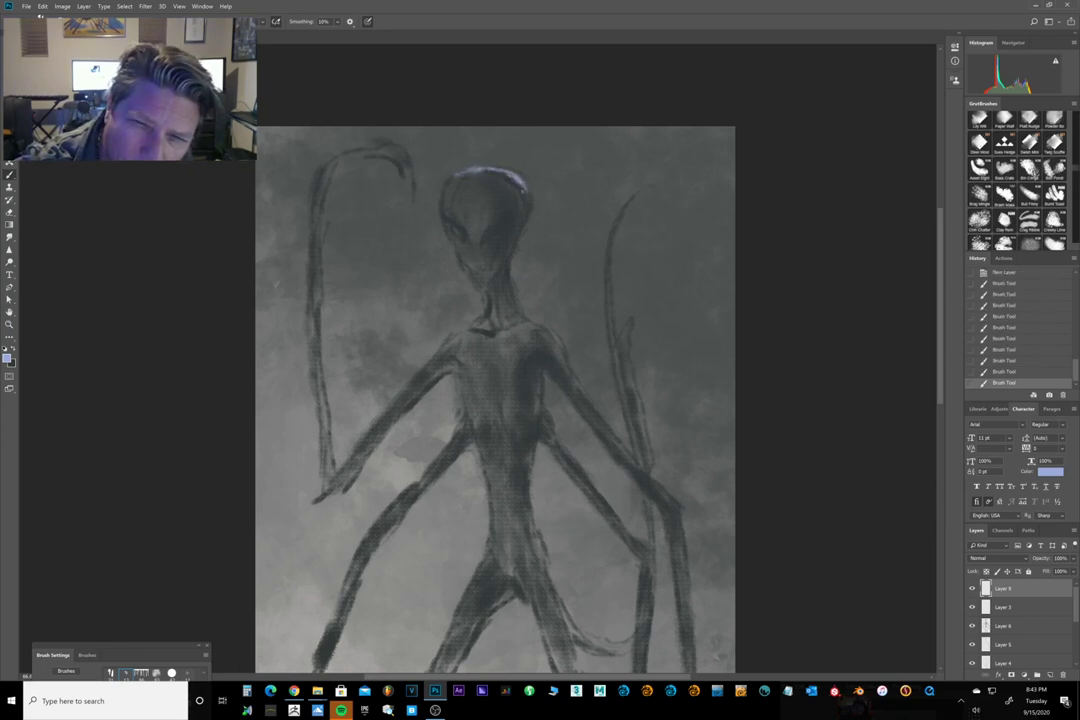
{"action": "mouse_move", "coordinate": [449, 172]}
{"action": "left_mouse_down"}
{"action": "mouse_move", "coordinate": [524, 188]}
{"action": "mouse_move", "coordinate": [521, 228]}
{"action": "left_mouse_up"}
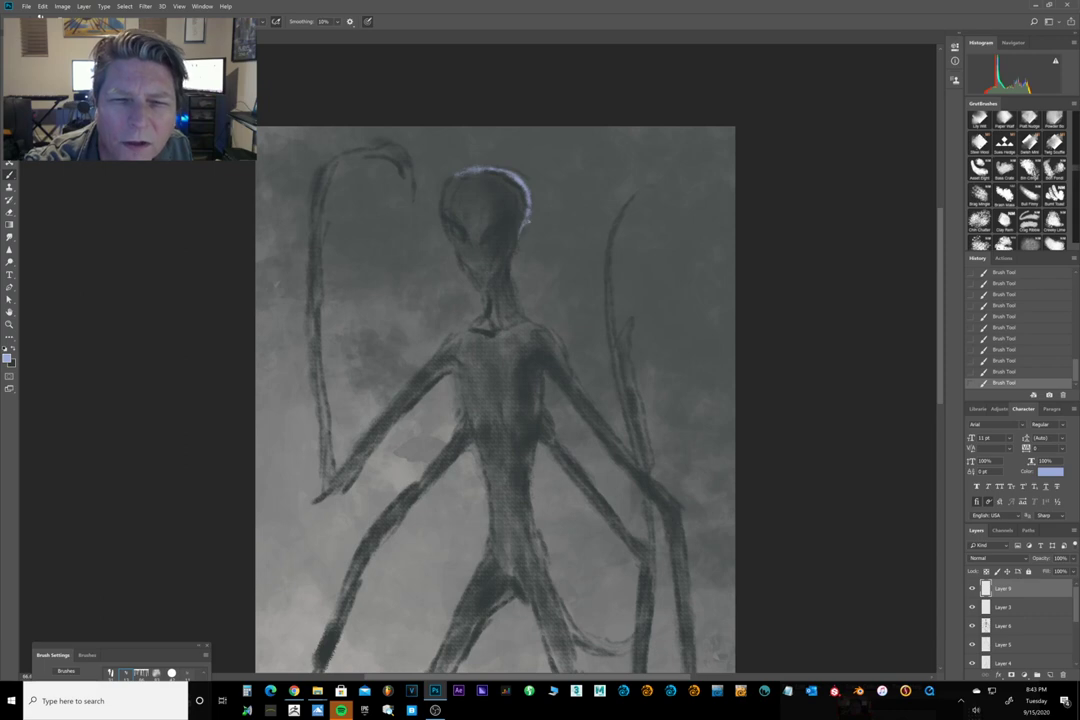
{"action": "left_click_drag", "start_coordinate": [523, 226], "coordinate": [515, 246]}
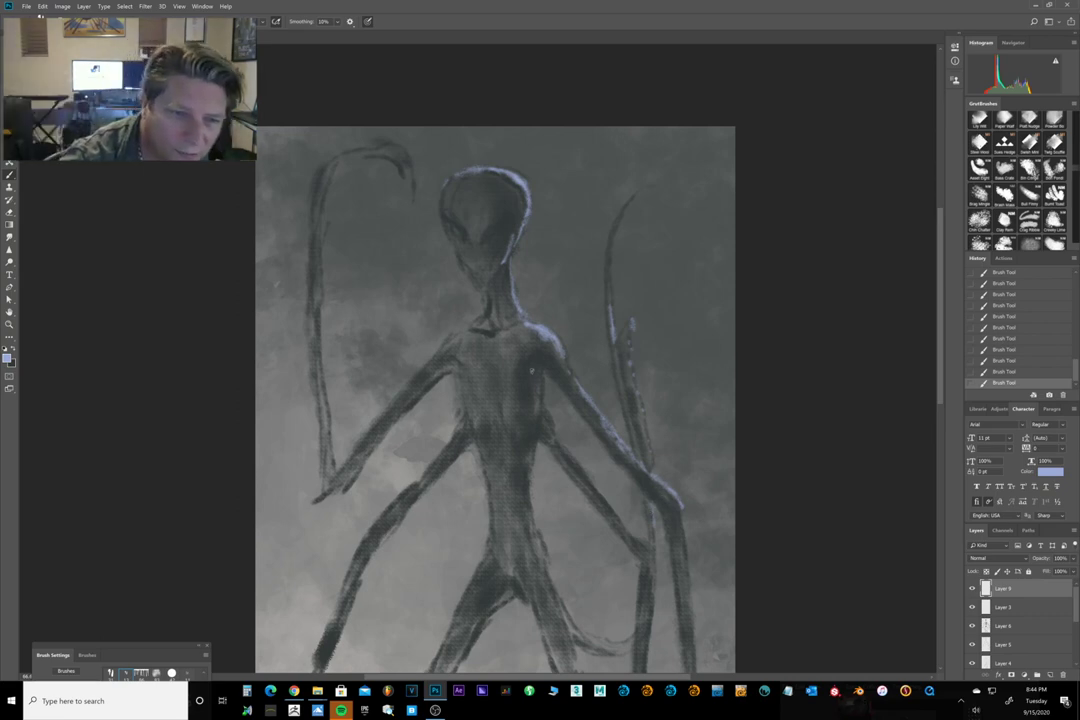
Highlight the raised left forearm and its curved claw, the left shoulder and the top of the head in periwinkle.
{"action": "left_click_drag", "start_coordinate": [318, 315], "coordinate": [324, 394]}
{"action": "left_click_drag", "start_coordinate": [318, 342], "coordinate": [330, 470]}
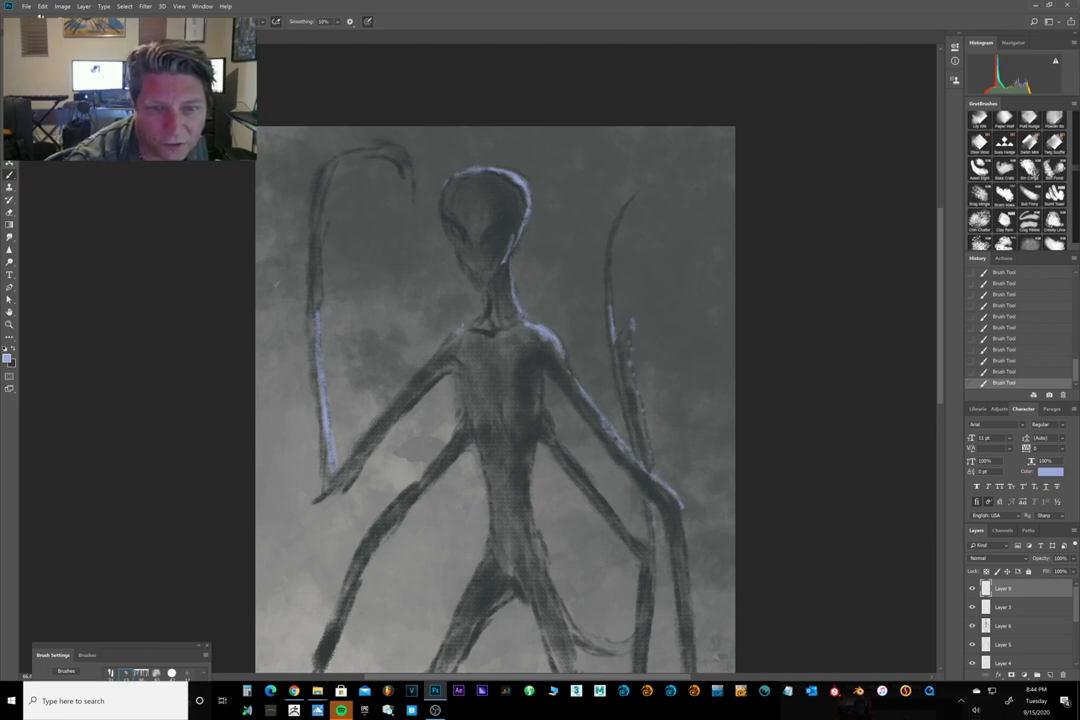
{"action": "left_click_drag", "start_coordinate": [463, 327], "coordinate": [452, 333]}
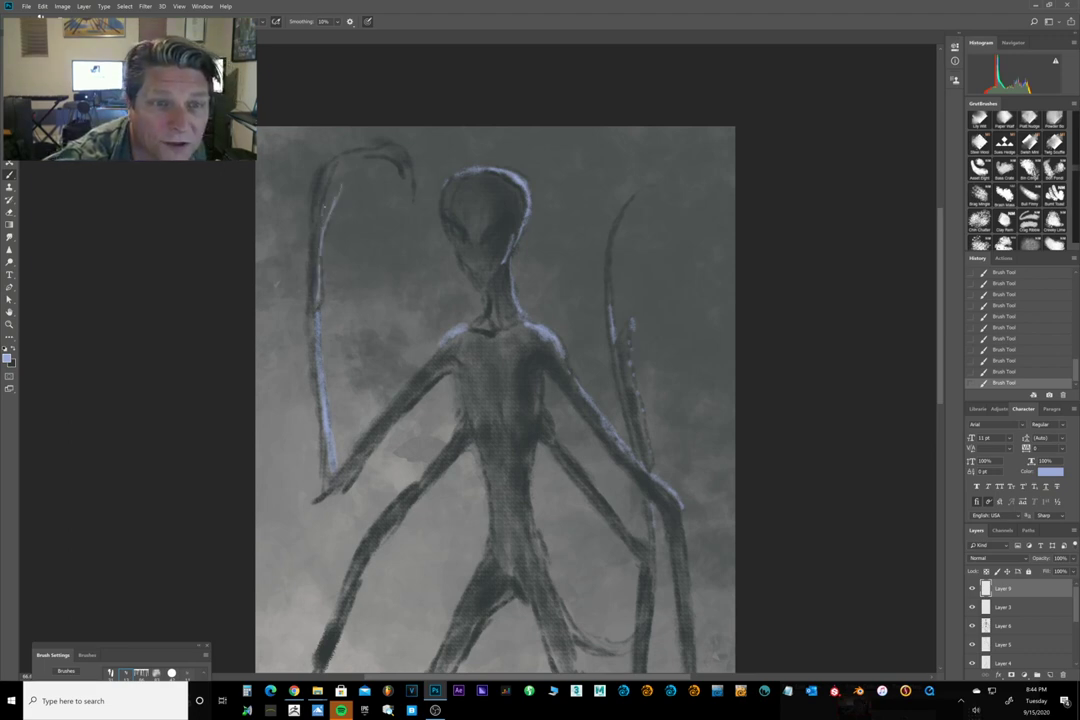
{"action": "mouse_move", "coordinate": [323, 205]}
{"action": "left_mouse_down"}
{"action": "mouse_move", "coordinate": [342, 150]}
{"action": "mouse_move", "coordinate": [394, 140]}
{"action": "mouse_move", "coordinate": [415, 198]}
{"action": "left_mouse_up"}
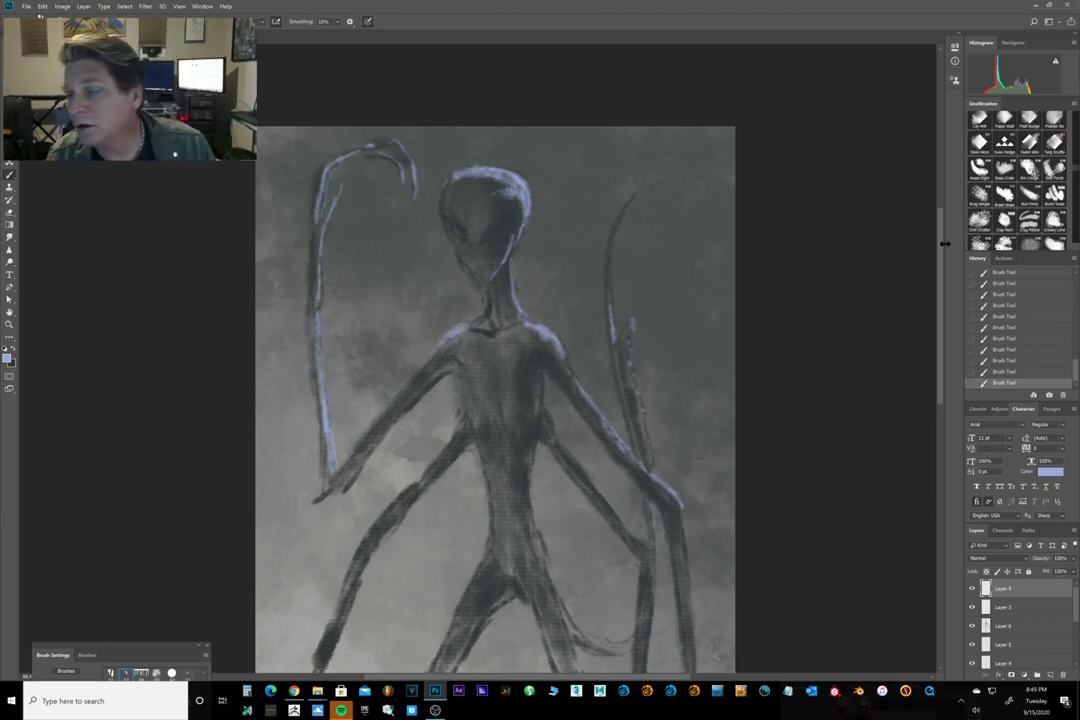
Extend the periwinkle highlights along the face's right edge, the torso's right side and the lower right arm down to its elbow.
{"action": "scroll", "coordinate": [1015, 200], "scroll_direction": "down", "scroll_amount": 5}
{"action": "scroll", "coordinate": [1030, 203], "scroll_direction": "down", "scroll_amount": 5}
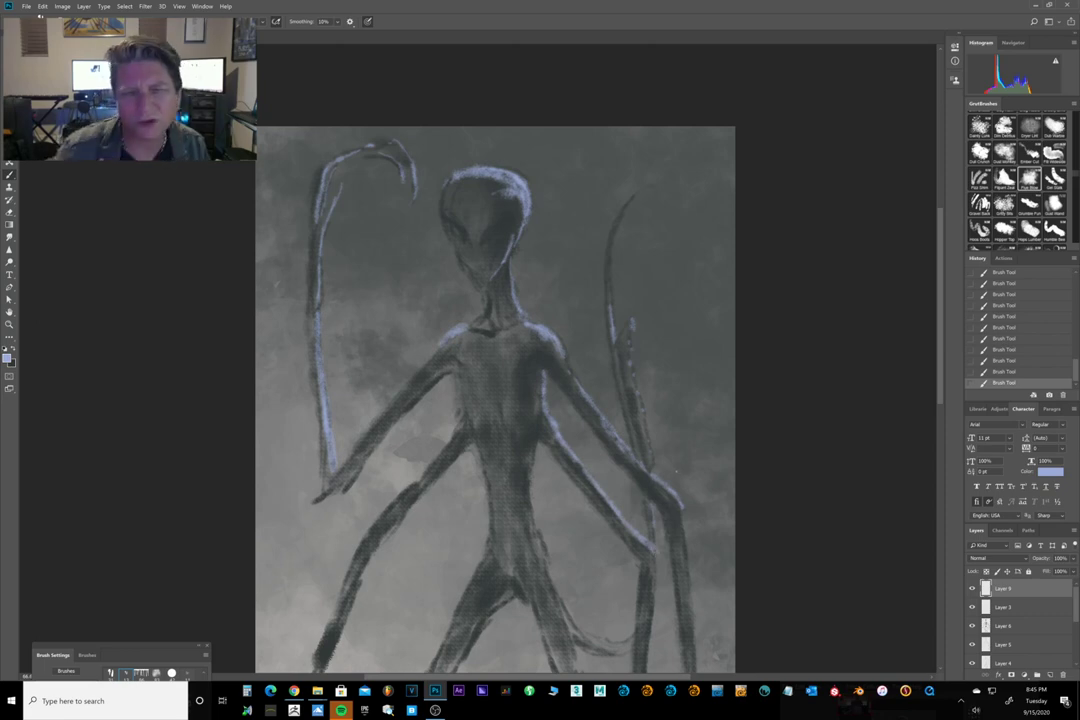
{"action": "left_click_drag", "start_coordinate": [511, 234], "coordinate": [506, 244]}
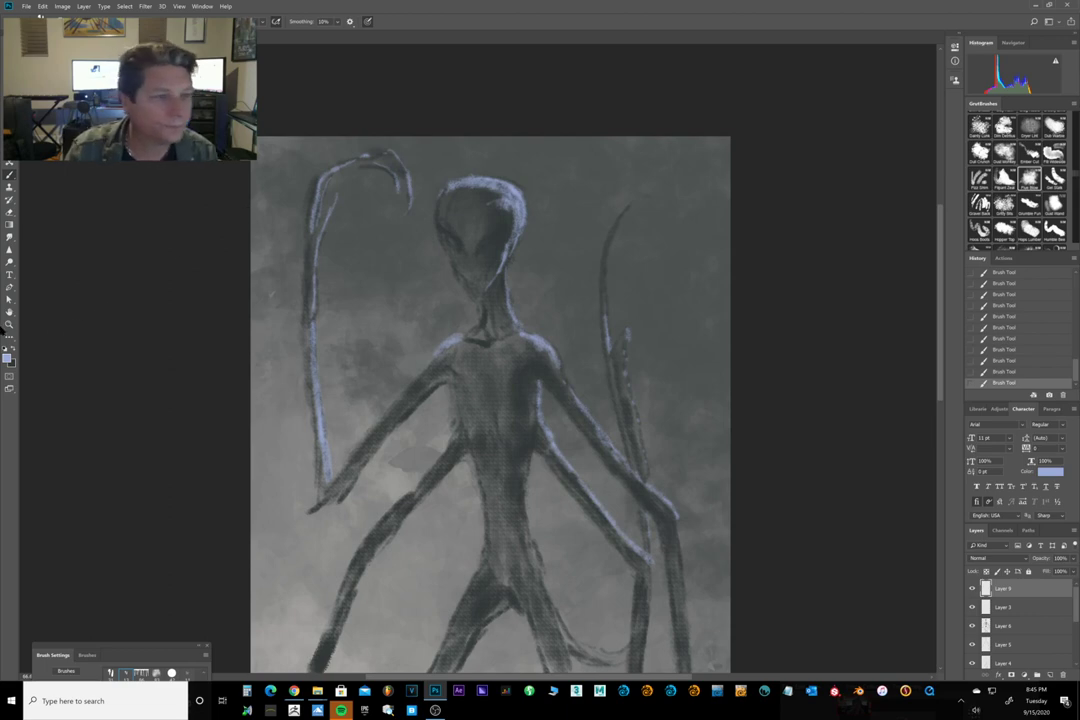
Paint periwinkle edge highlights down the right forearms and hands, the lower left arm, the waist, both legs and the feet.
{"action": "left_click", "coordinate": [9, 312]}
{"action": "mouse_move", "coordinate": [350, 433]}
{"action": "left_mouse_down"}
{"action": "mouse_move", "coordinate": [388, 398]}
{"action": "mouse_move", "coordinate": [417, 199]}
{"action": "mouse_move", "coordinate": [400, 205]}
{"action": "left_mouse_up"}
{"action": "scroll", "coordinate": [390, 265], "scroll_direction": "down", "scroll_amount": 1}
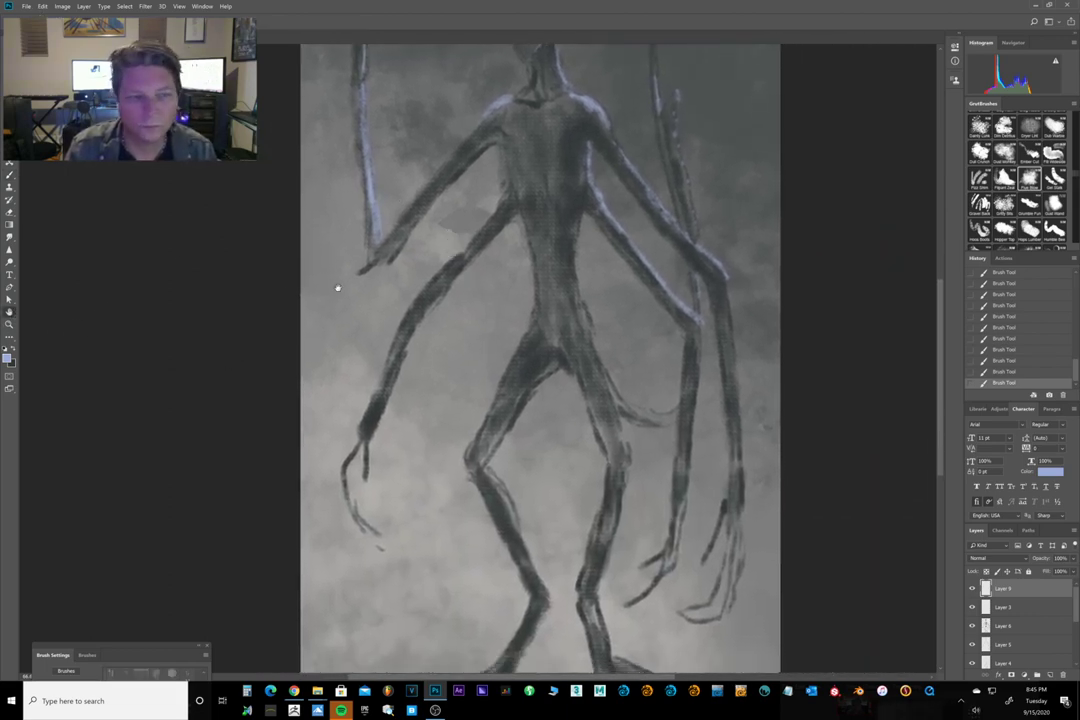
{"action": "left_click", "coordinate": [9, 323]}
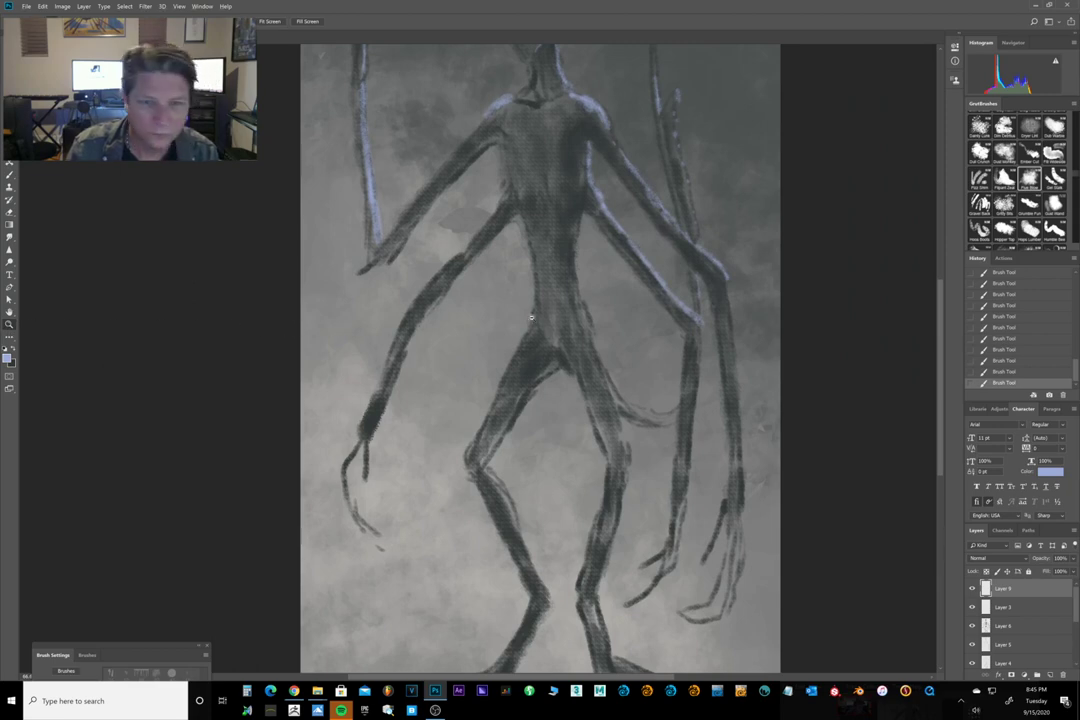
{"action": "left_click_drag", "start_coordinate": [531, 318], "coordinate": [260, 342]}
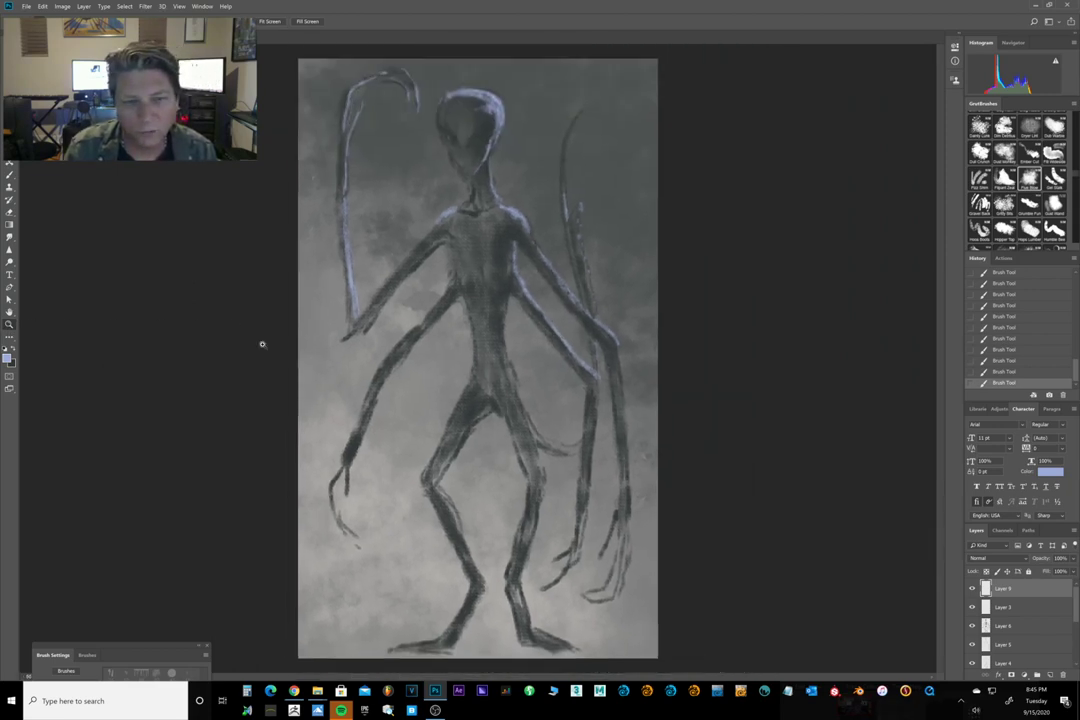
{"action": "left_click", "coordinate": [10, 175]}
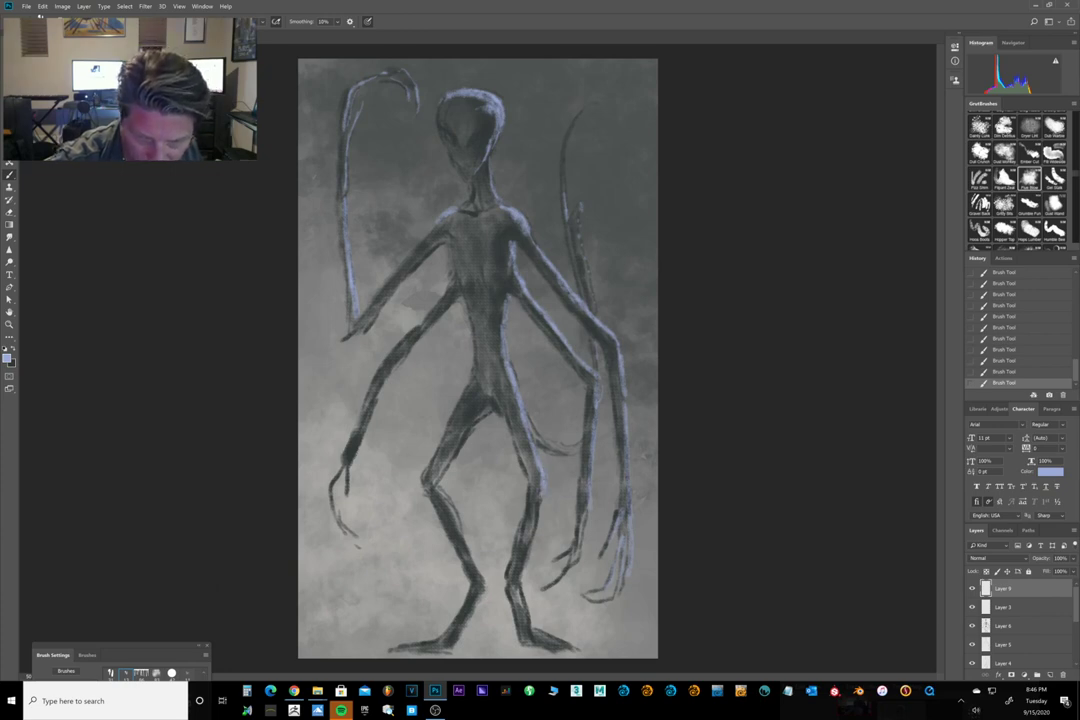
{"action": "left_click_drag", "start_coordinate": [543, 490], "coordinate": [524, 588]}
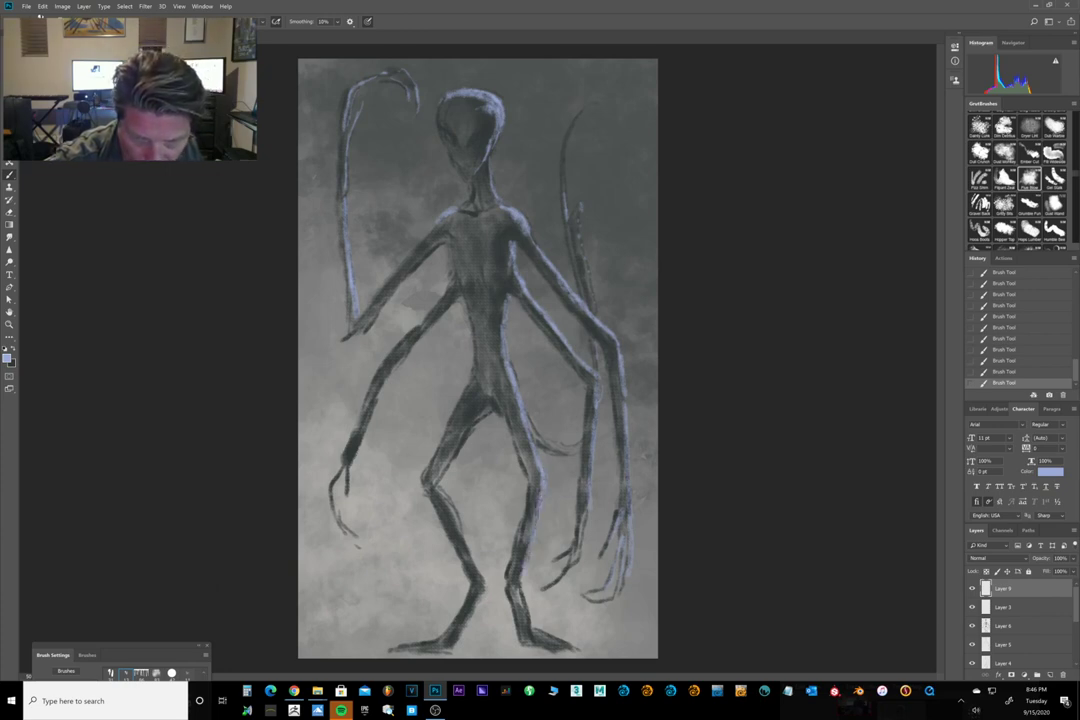
{"action": "mouse_move", "coordinate": [437, 490]}
{"action": "left_mouse_down"}
{"action": "mouse_move", "coordinate": [446, 531]}
{"action": "mouse_move", "coordinate": [442, 502]}
{"action": "left_mouse_up"}
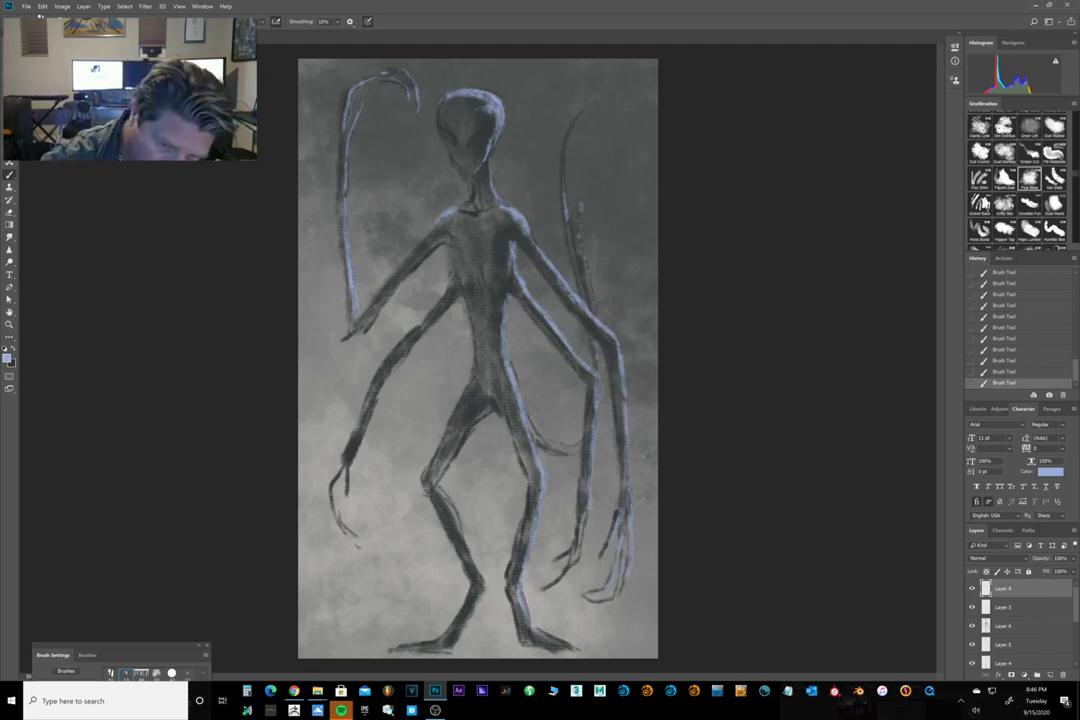
{"action": "left_click_drag", "start_coordinate": [546, 636], "coordinate": [577, 649]}
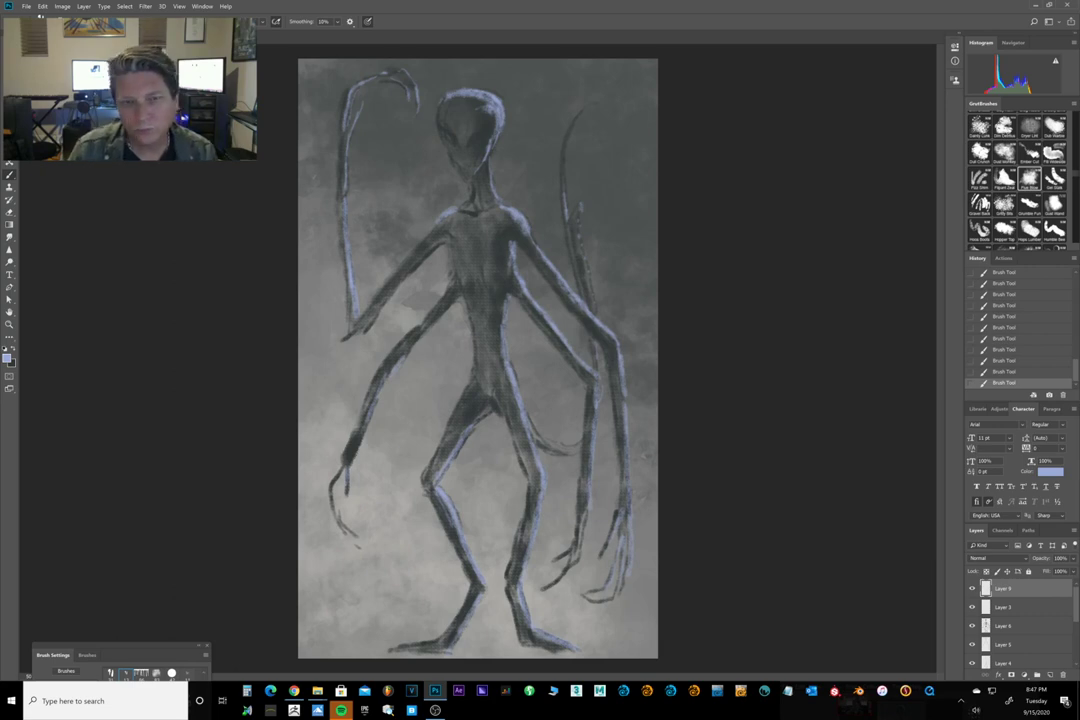
Try a stronger opacity on background Layer 7, then settle it at 62%.
{"action": "scroll", "coordinate": [996, 644], "scroll_direction": "down", "scroll_amount": 5}
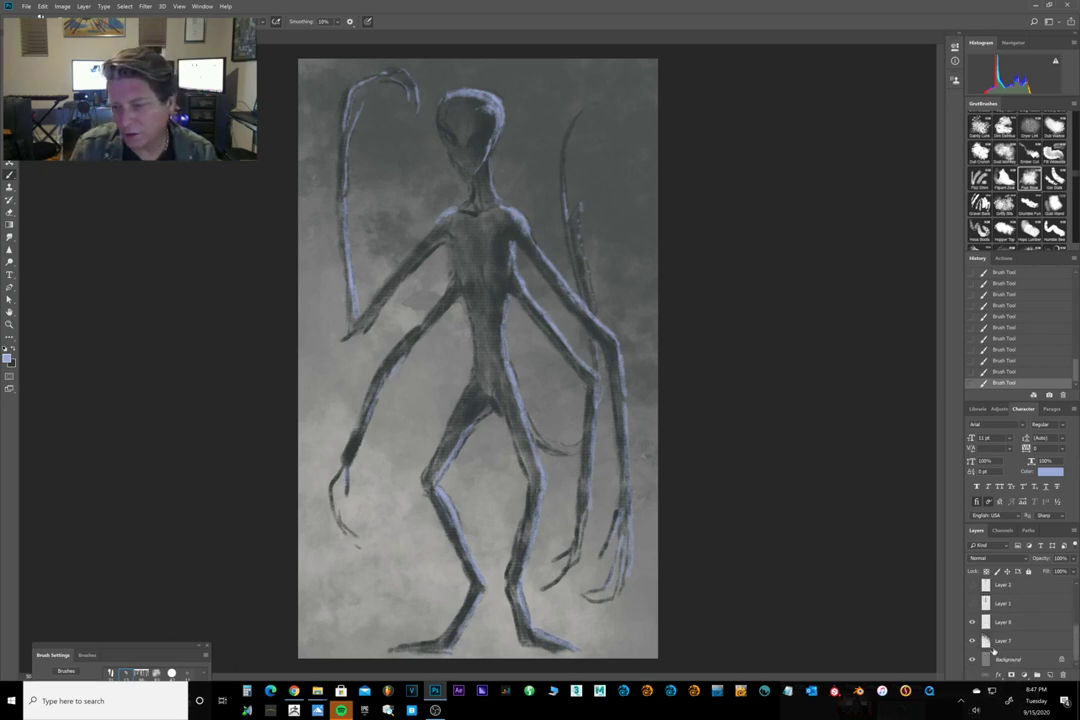
{"action": "left_click", "coordinate": [1003, 643]}
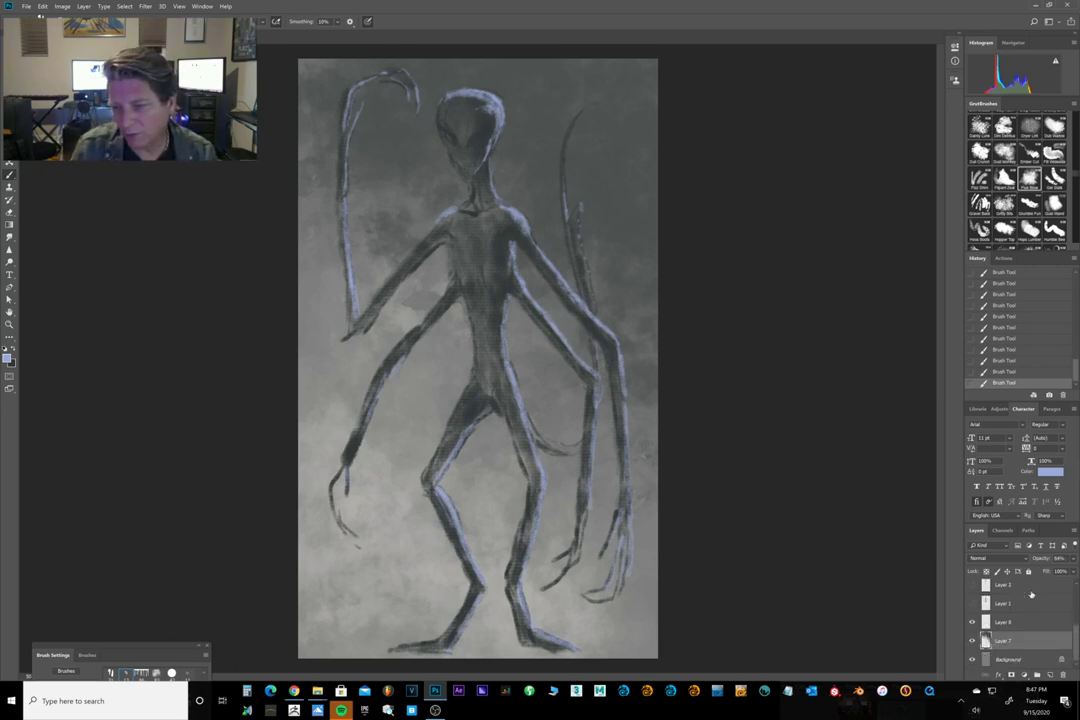
{"action": "left_click", "coordinate": [1073, 559]}
{"action": "left_click_drag", "start_coordinate": [1057, 571], "coordinate": [1063, 571]}
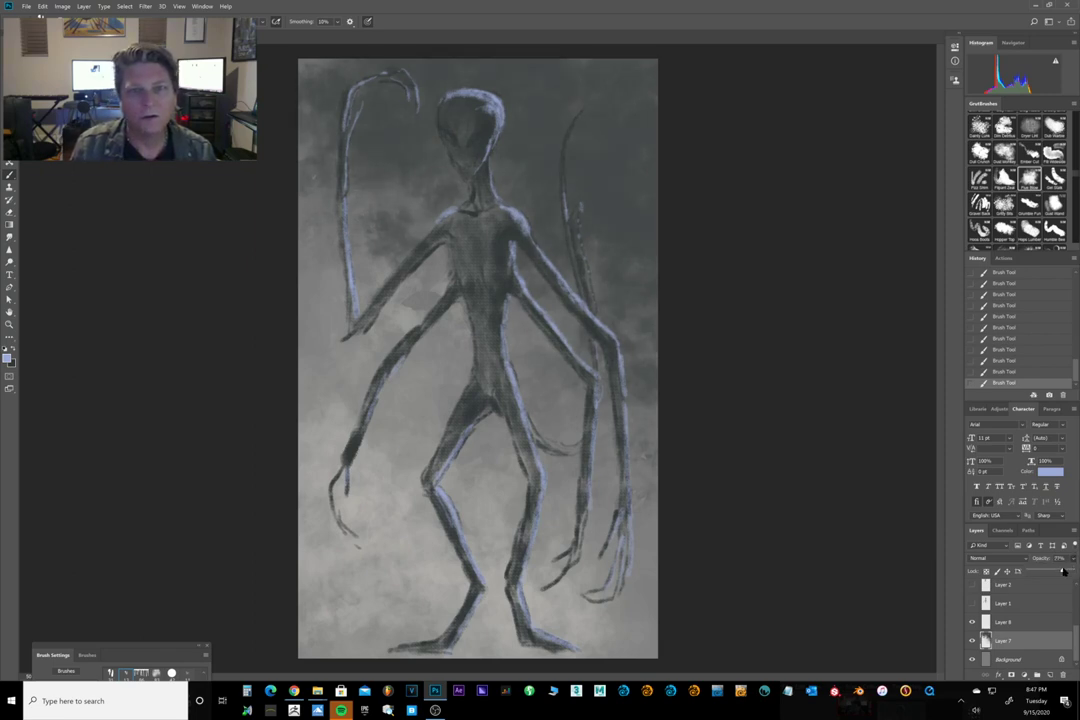
{"action": "left_click_drag", "start_coordinate": [1062, 571], "coordinate": [1057, 572]}
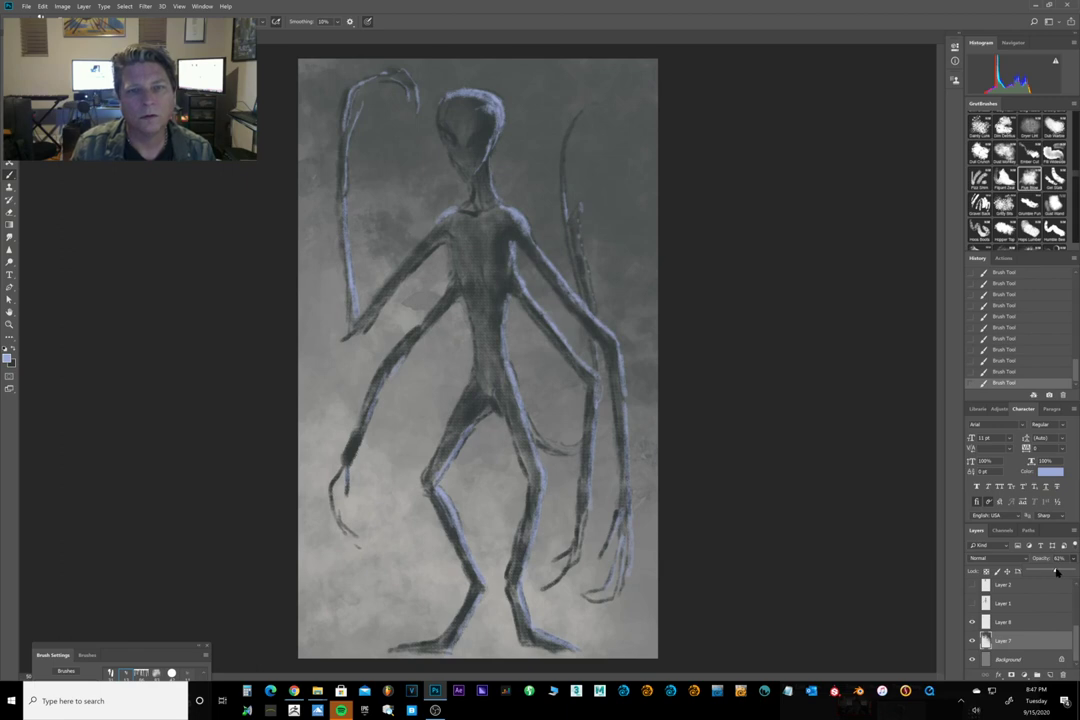
{"action": "scroll", "coordinate": [1043, 606], "scroll_direction": "up", "scroll_amount": 3}
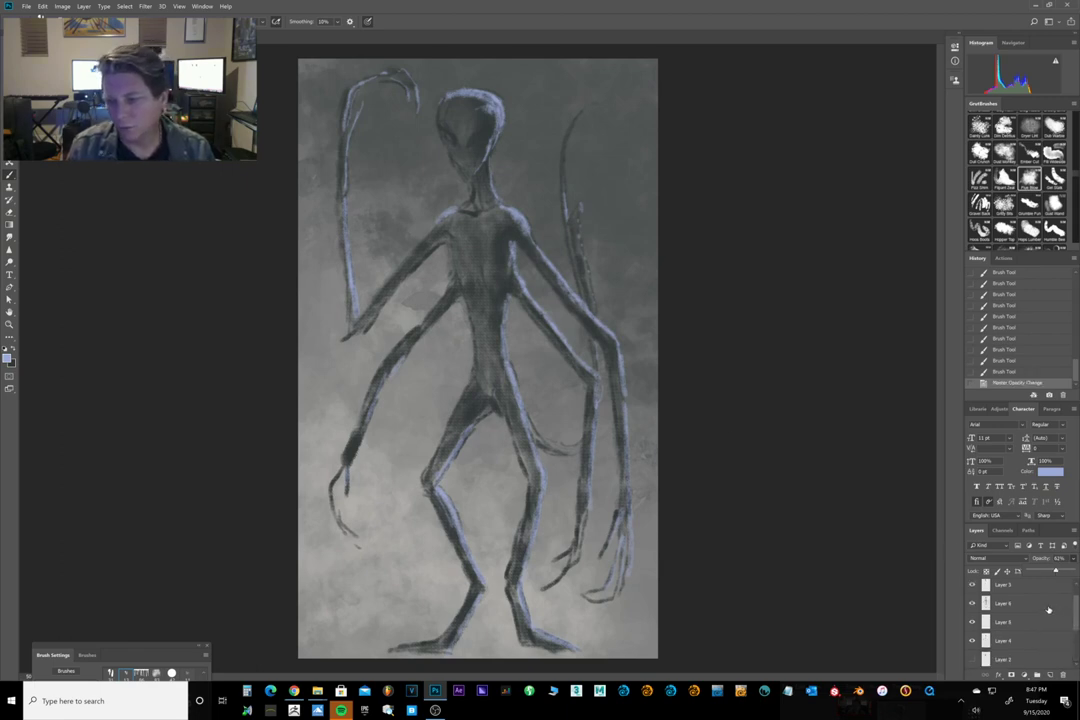
{"action": "left_click", "coordinate": [636, 540]}
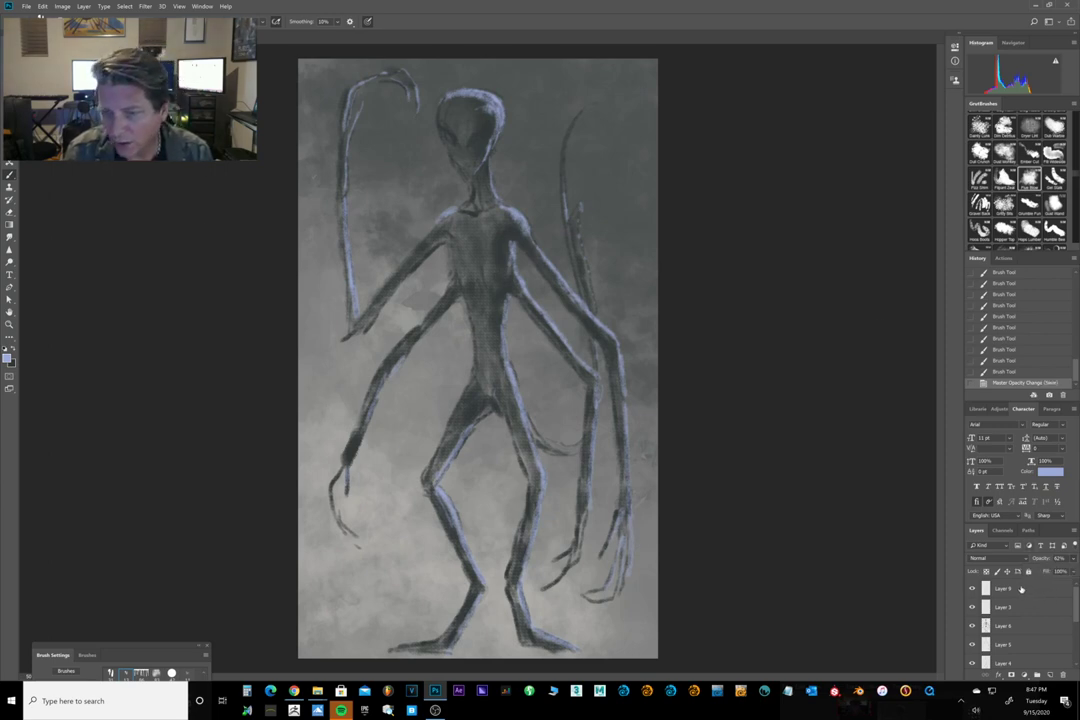
Compare the figure with Layer 6 hidden and shown, and add a new layer directly above Layer 6.
{"action": "left_click", "coordinate": [985, 627]}
{"action": "left_click", "coordinate": [972, 628]}
{"action": "left_click", "coordinate": [972, 628]}
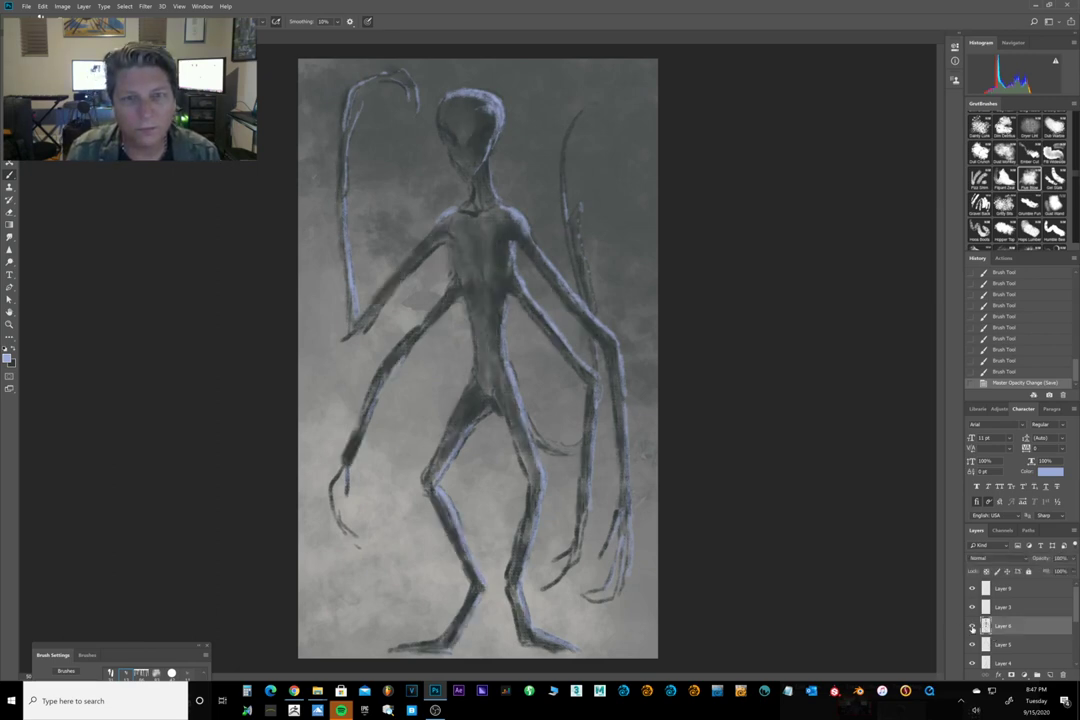
{"action": "left_click", "coordinate": [972, 628]}
{"action": "left_click", "coordinate": [972, 628]}
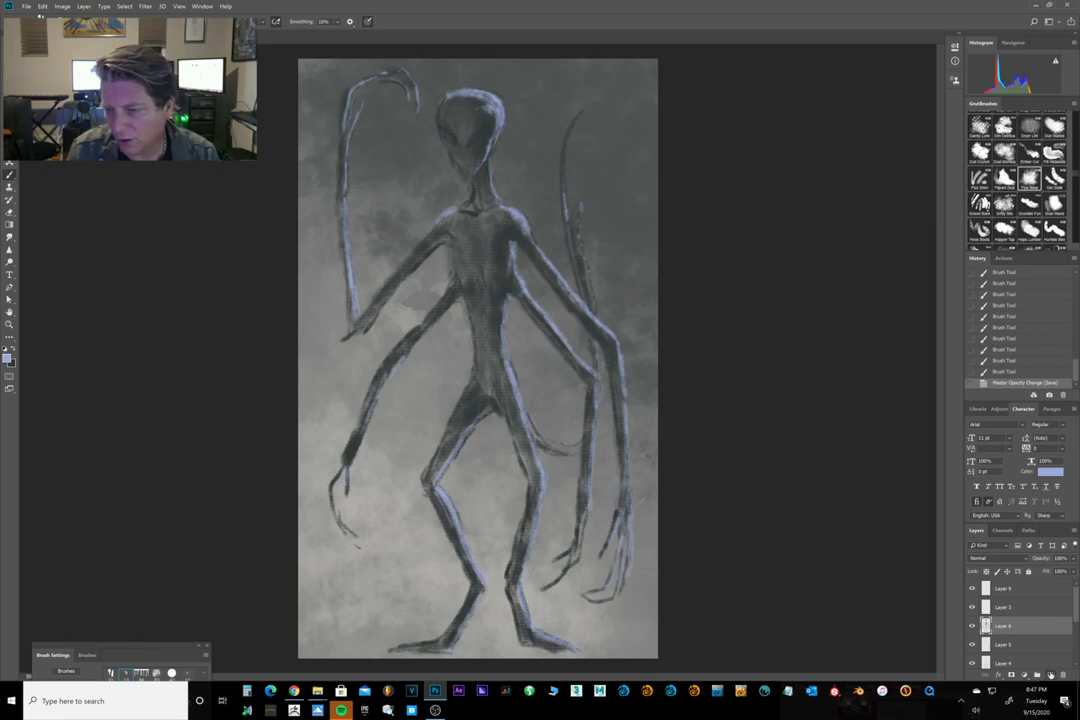
{"action": "key", "text": "ctrl+shift+alt+n"}
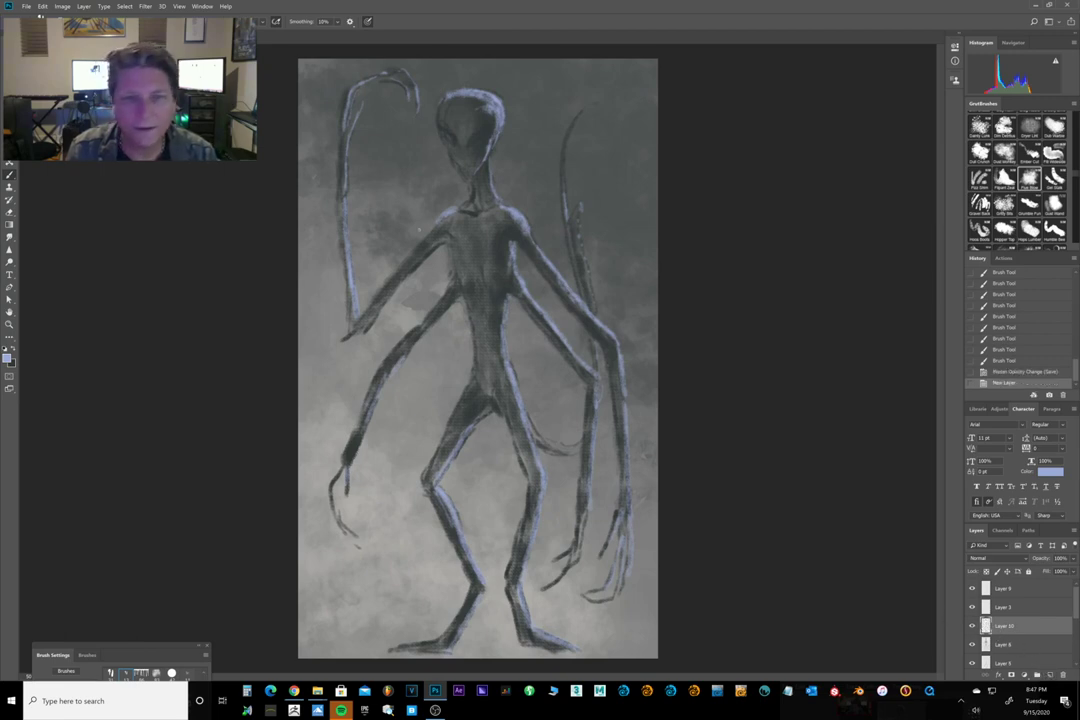
Make a very dark grey-green the foreground colour and begin shading the right shoulder on the new shadow layer.
{"action": "left_click", "coordinate": [13, 349]}
{"action": "left_click", "coordinate": [9, 358]}
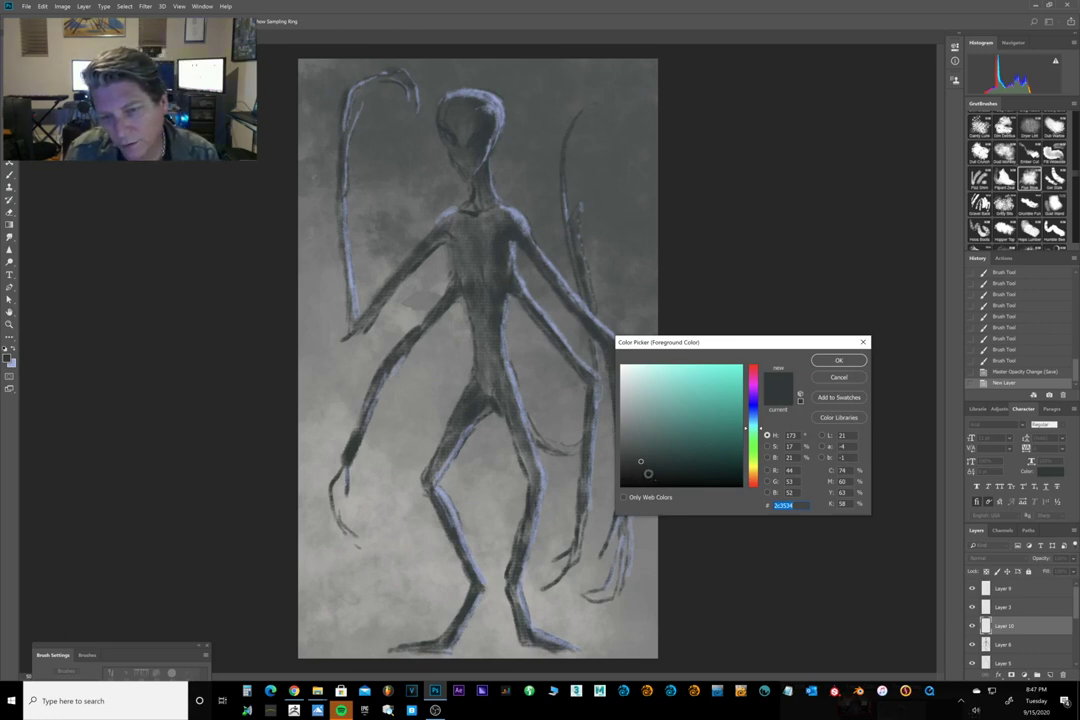
{"action": "left_click", "coordinate": [836, 360]}
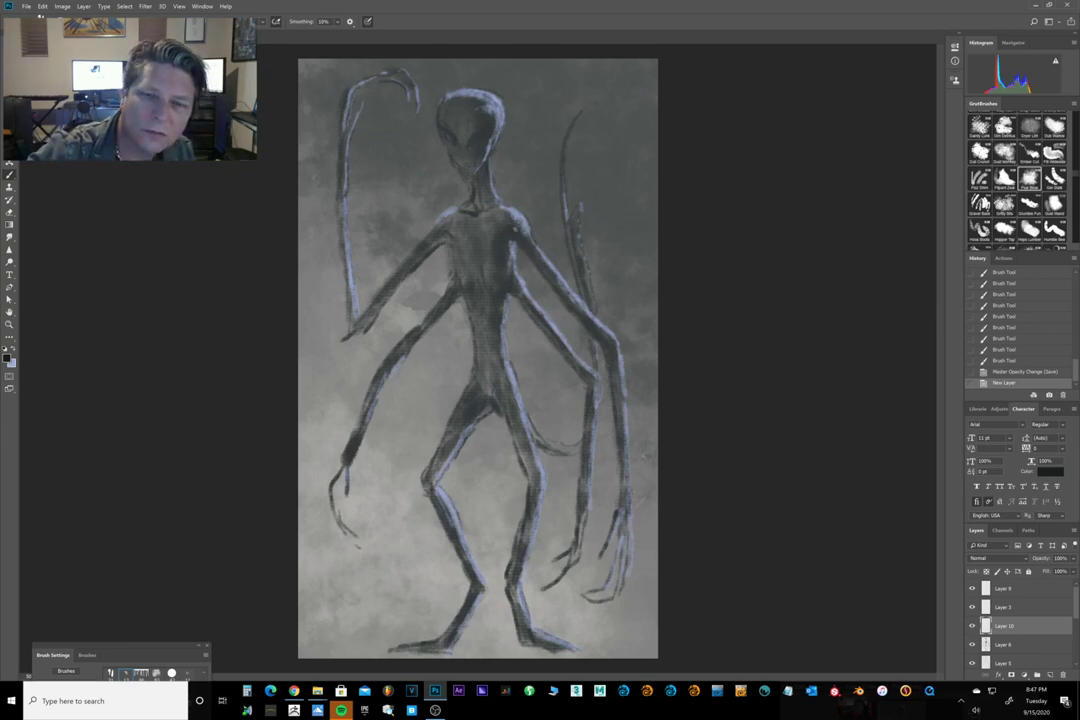
{"action": "left_click_drag", "start_coordinate": [515, 229], "coordinate": [511, 225]}
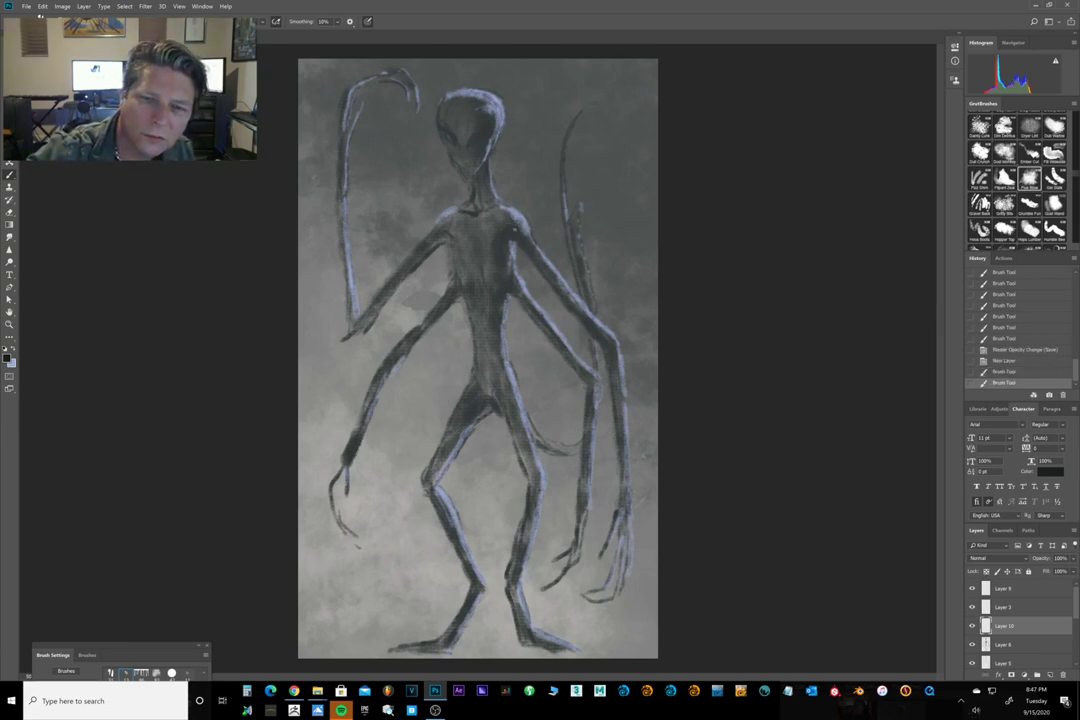
{"action": "left_click", "coordinate": [432, 189]}
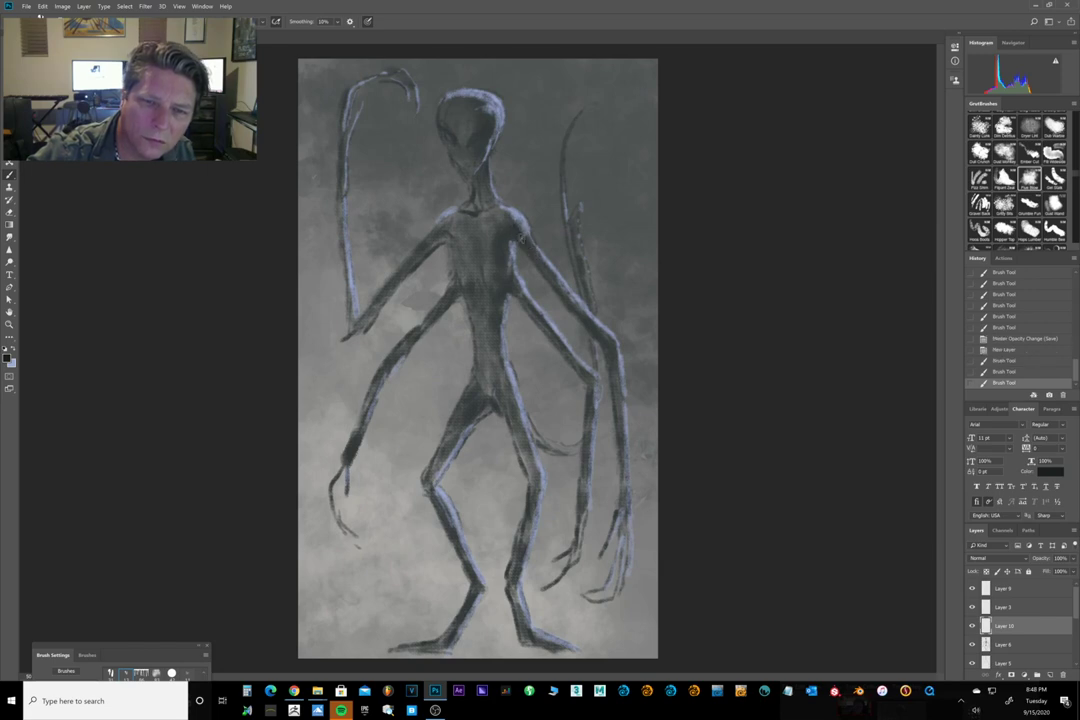
{"action": "left_click", "coordinate": [453, 214]}
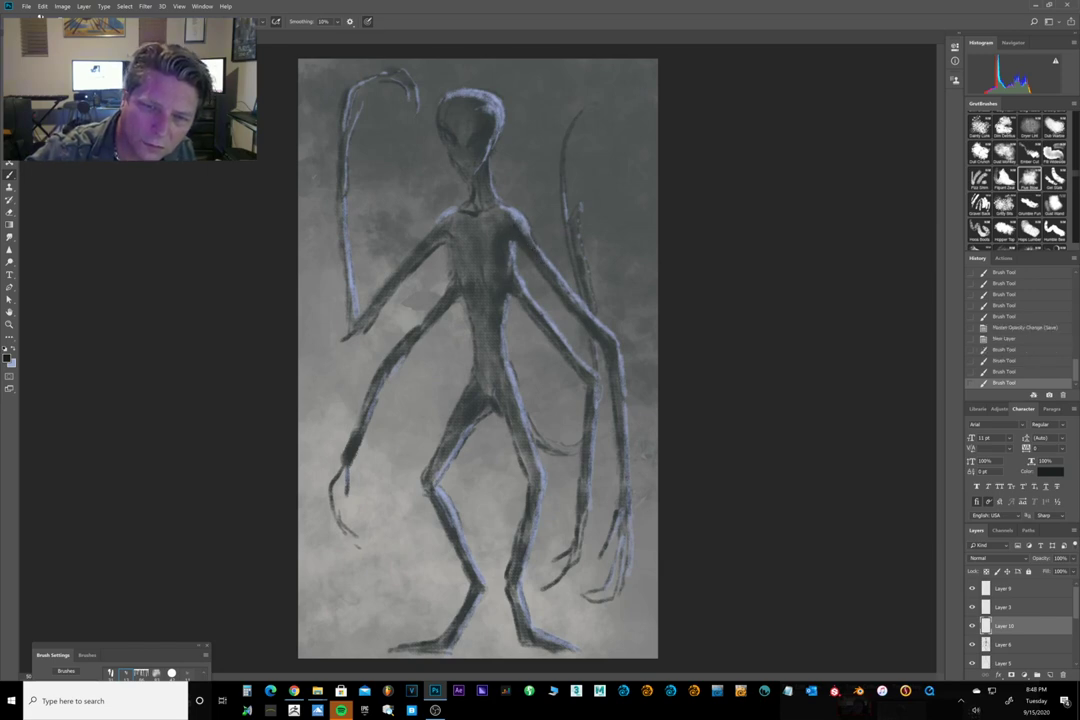
Darken the outer right arm from above the elbow down the forearm and into the fingers, keeping inside the periwinkle rim.
{"action": "left_click_drag", "start_coordinate": [567, 294], "coordinate": [590, 321]}
{"action": "left_click_drag", "start_coordinate": [588, 317], "coordinate": [613, 350]}
{"action": "left_click_drag", "start_coordinate": [612, 346], "coordinate": [622, 416]}
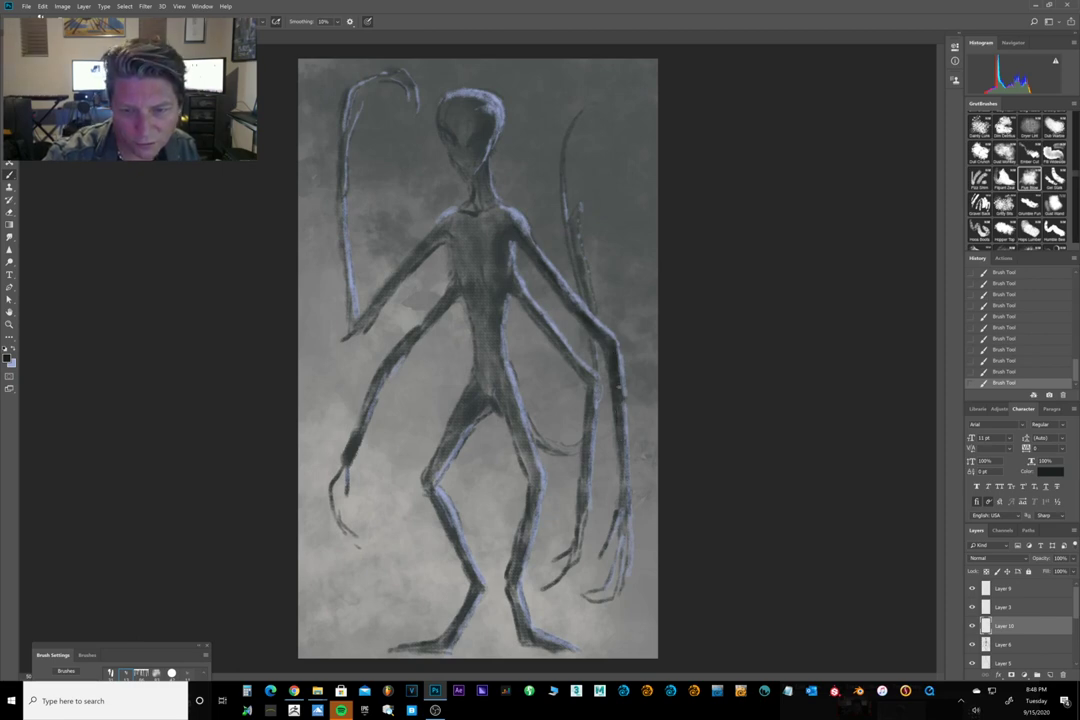
{"action": "left_click_drag", "start_coordinate": [623, 453], "coordinate": [623, 502]}
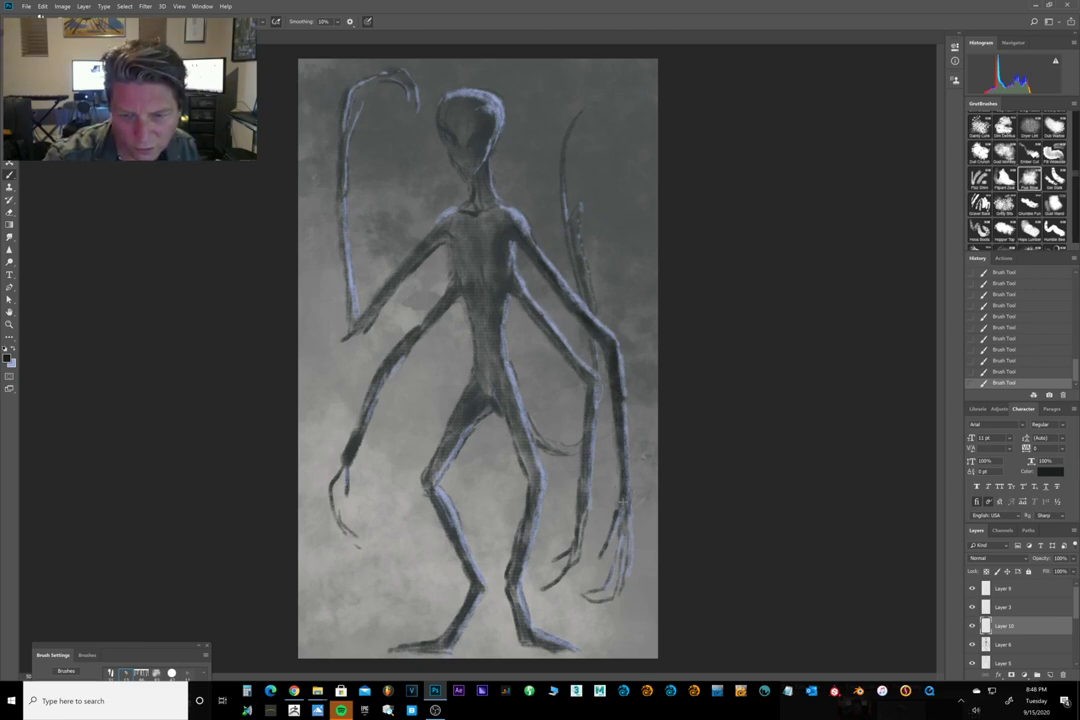
{"action": "left_click_drag", "start_coordinate": [519, 418], "coordinate": [529, 449]}
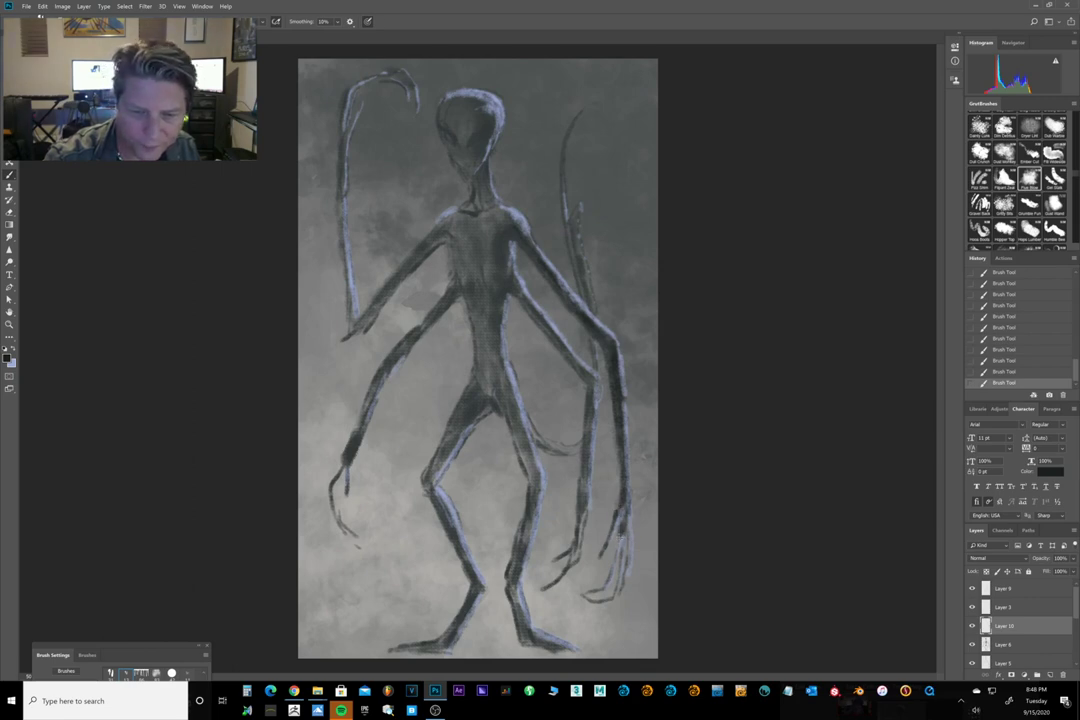
{"action": "left_click_drag", "start_coordinate": [620, 537], "coordinate": [614, 548]}
Sample the dark tone at the waist and deepen the shading over the waist, hips and right thigh.
{"action": "mouse_move", "coordinate": [518, 473]}
{"action": "left_mouse_down"}
{"action": "mouse_move", "coordinate": [515, 504]}
{"action": "mouse_move", "coordinate": [527, 471]}
{"action": "left_mouse_up"}
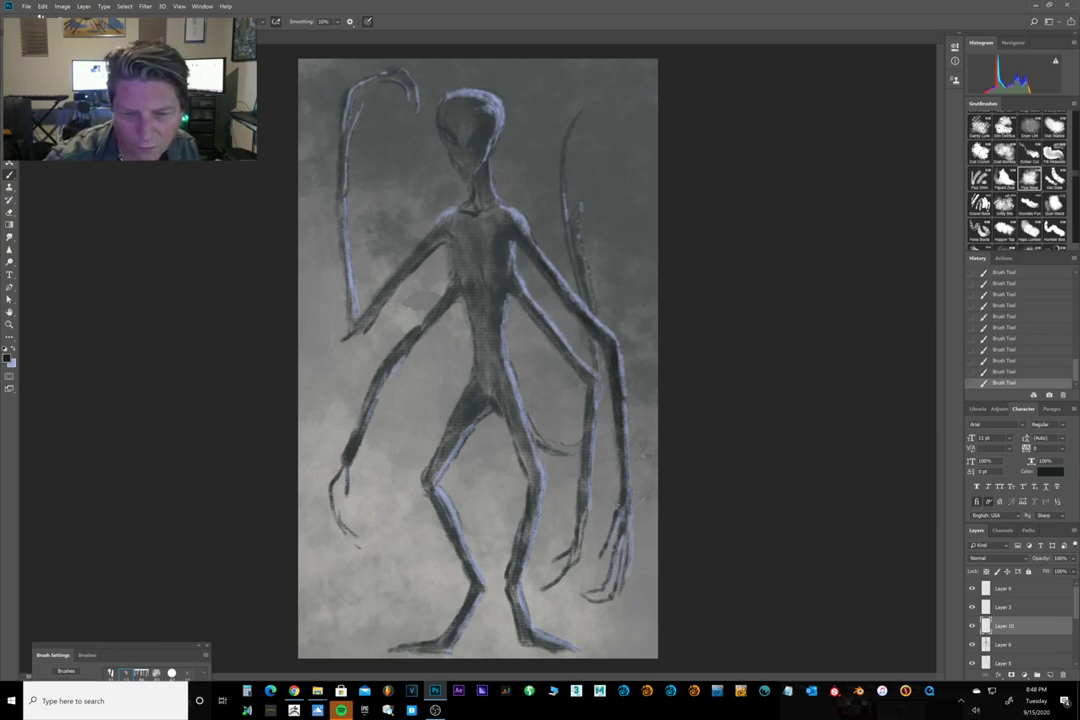
{"action": "left_click_drag", "start_coordinate": [492, 434], "coordinate": [489, 463]}
{"action": "left_click", "coordinate": [501, 345], "text": "alt"}
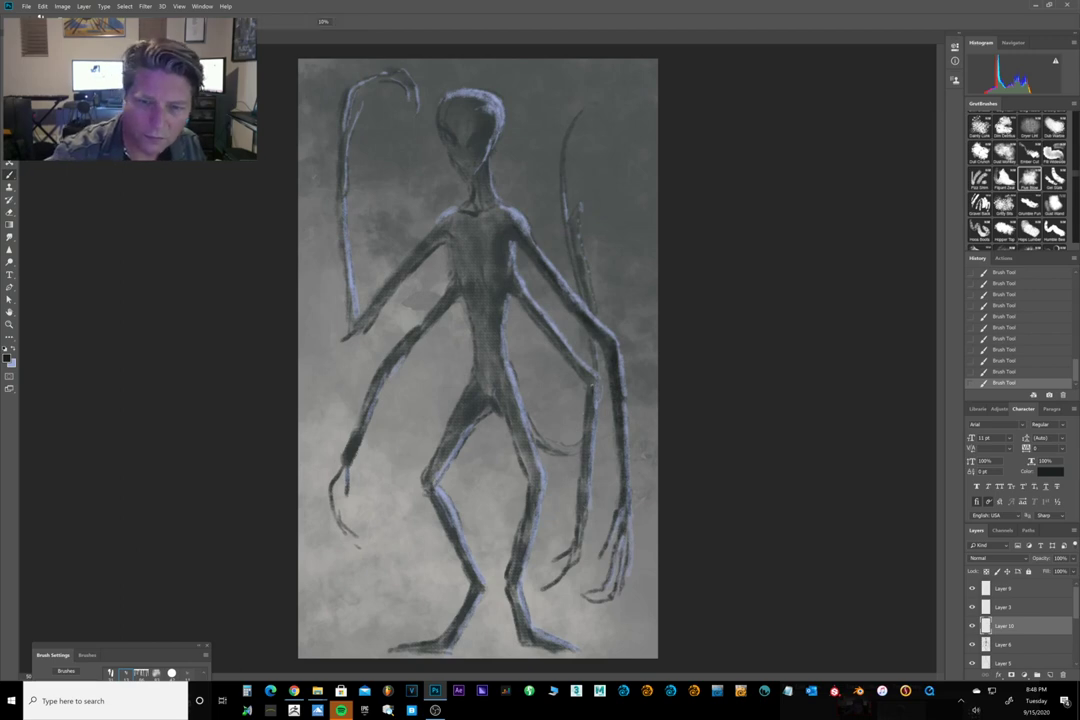
{"action": "left_click_drag", "start_coordinate": [502, 338], "coordinate": [492, 441]}
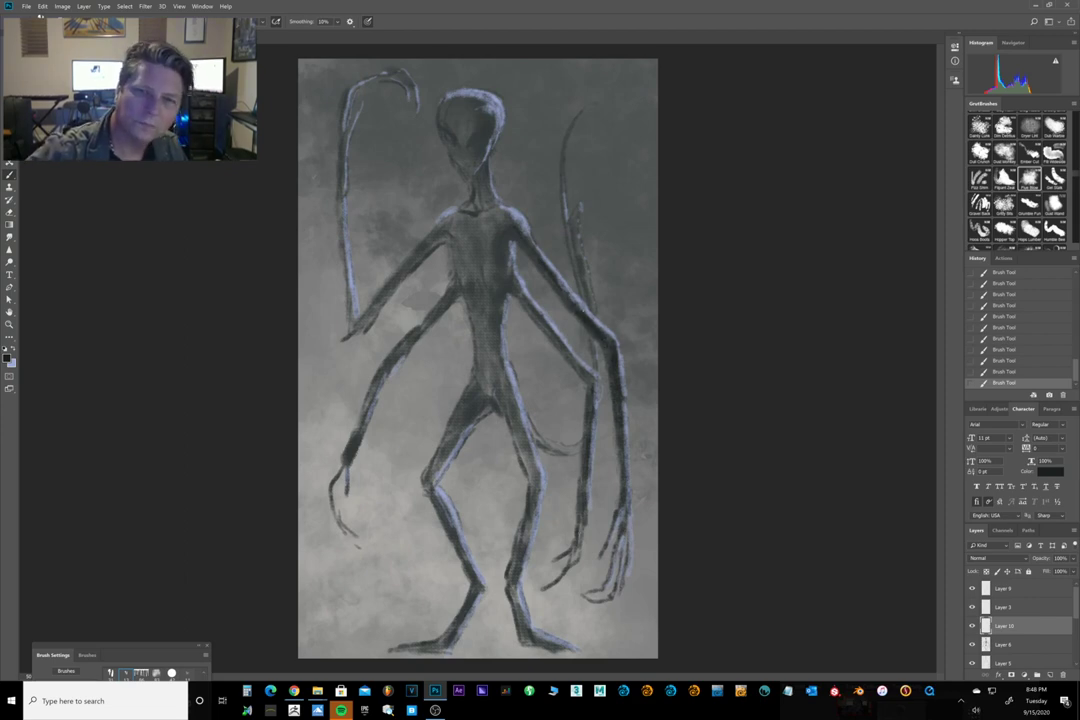
Deepen the dark brush shading on the face, chest, raised left arm, pelvis and legs of the figure.
{"action": "key", "text": "ctrl+plus"}
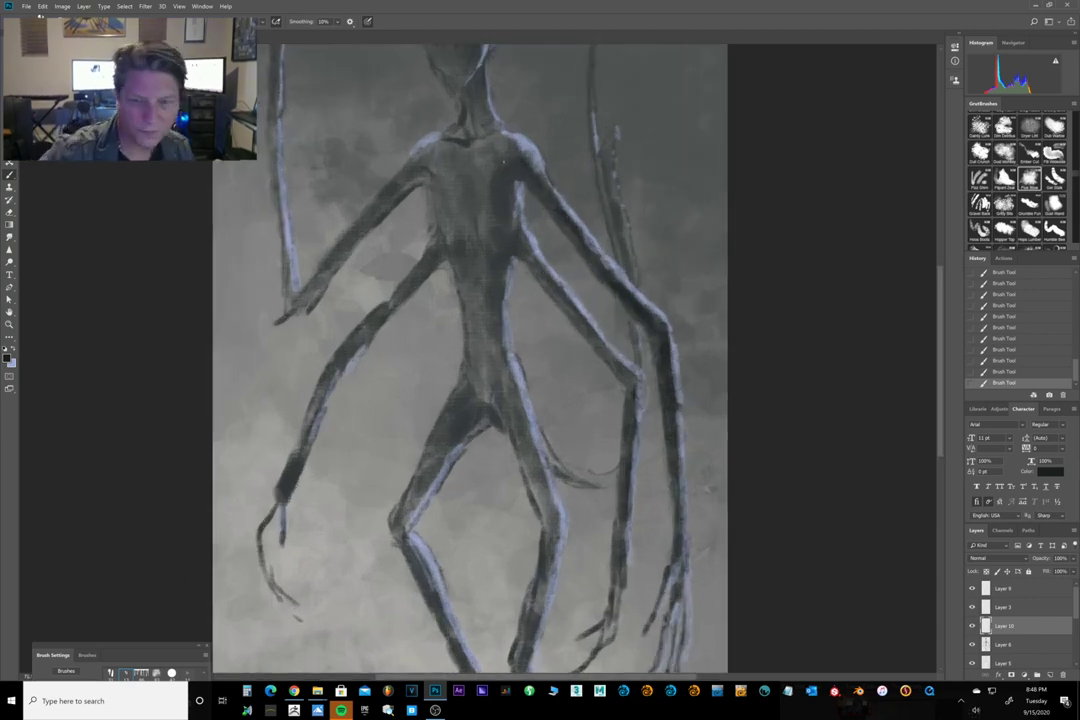
{"action": "key", "text": "ctrl+minus"}
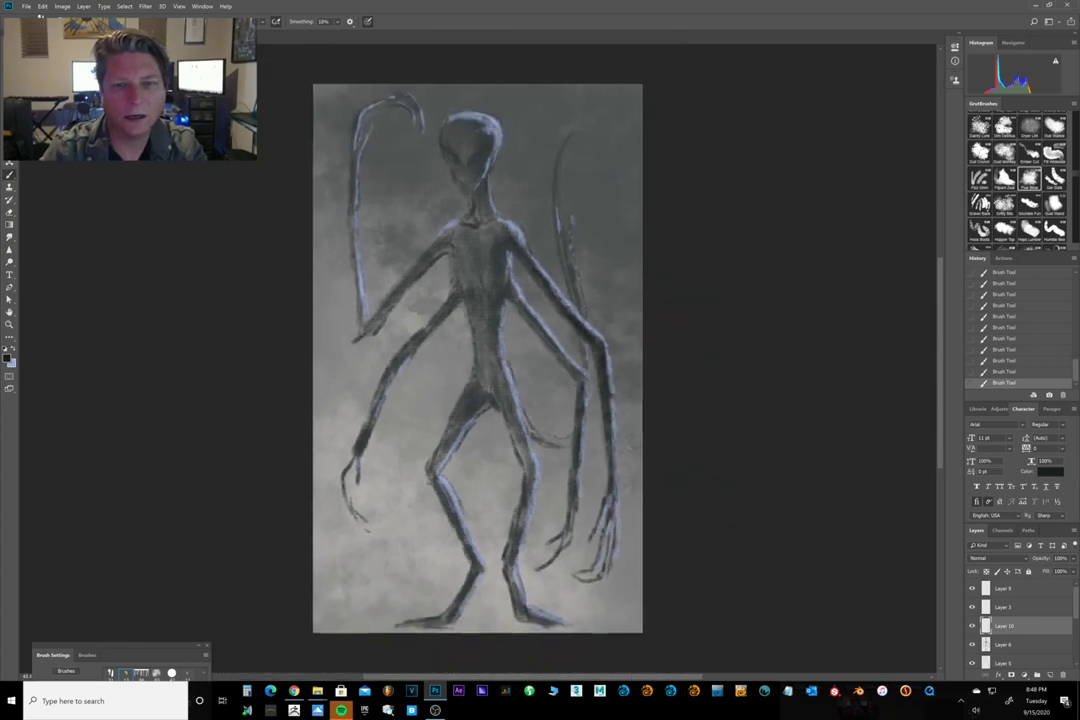
{"action": "scroll", "coordinate": [478, 358], "scroll_direction": "up", "scroll_amount": 3}
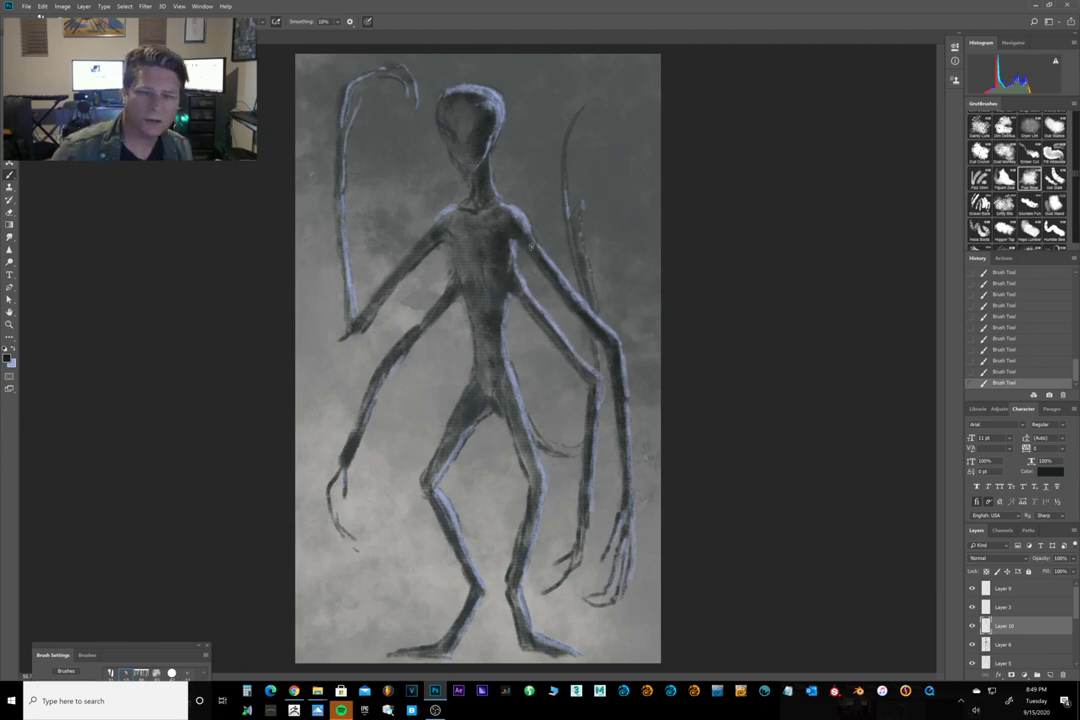
{"action": "key", "text": "p"}
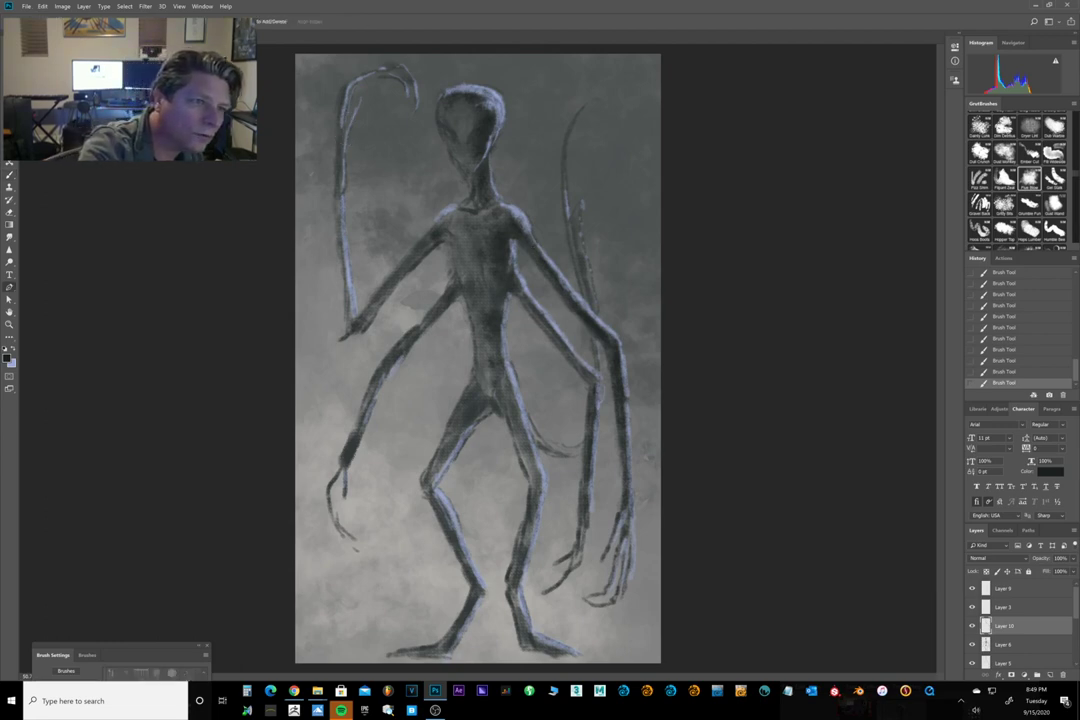
{"action": "left_click", "coordinate": [10, 174]}
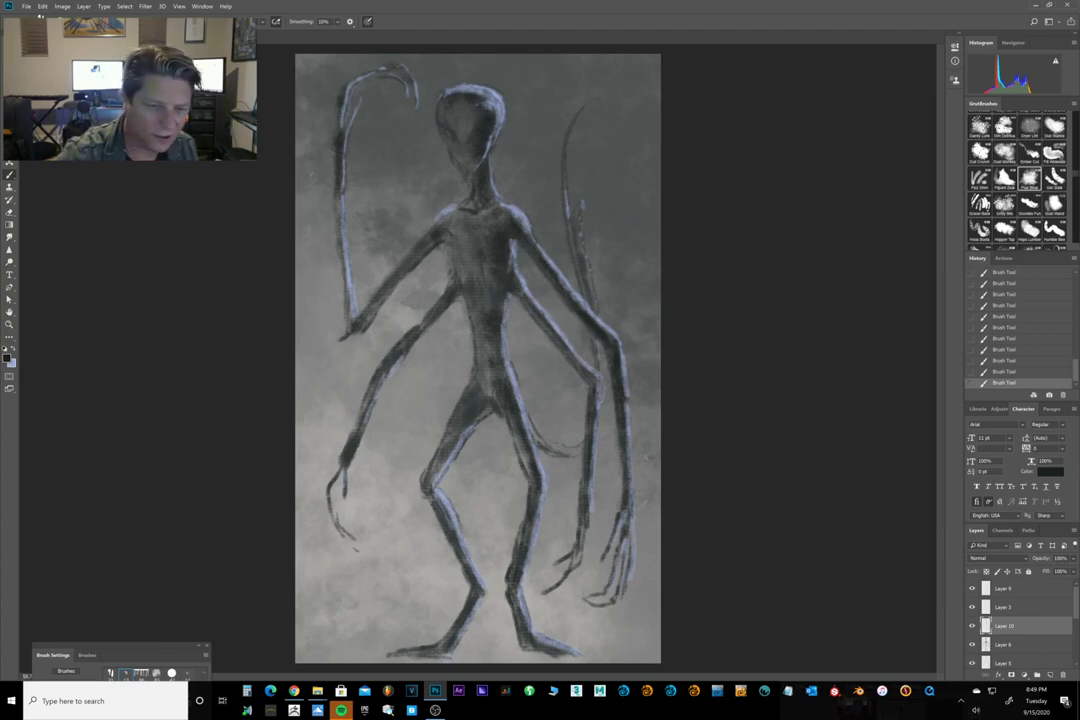
{"action": "key", "text": "p"}
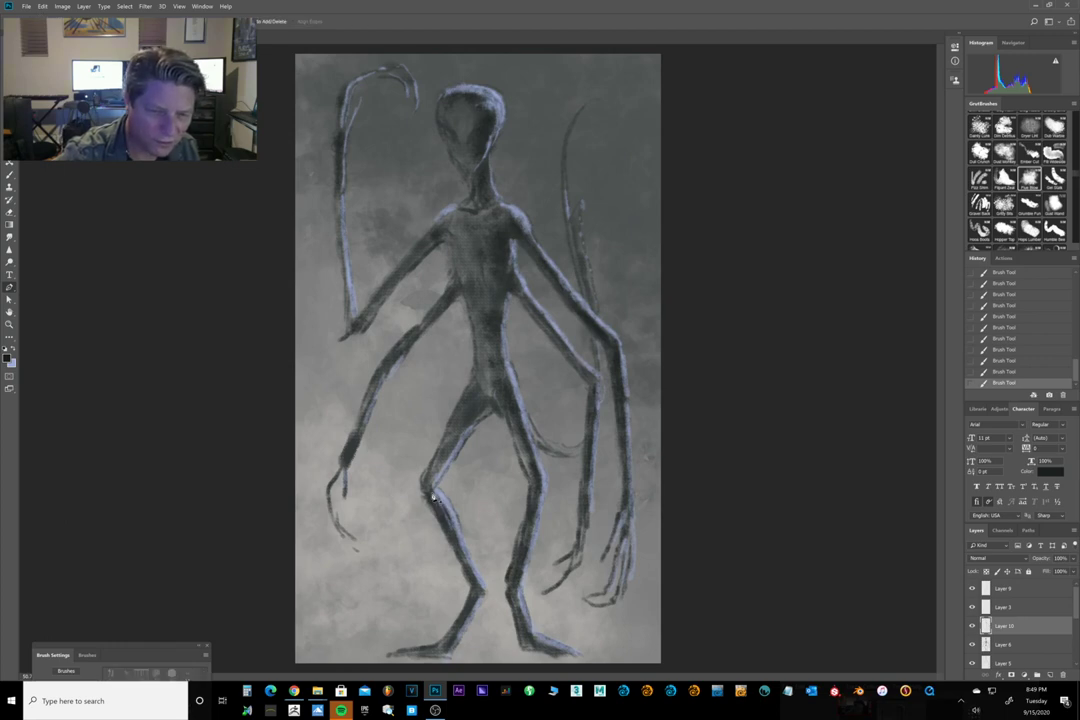
{"action": "key", "text": "b"}
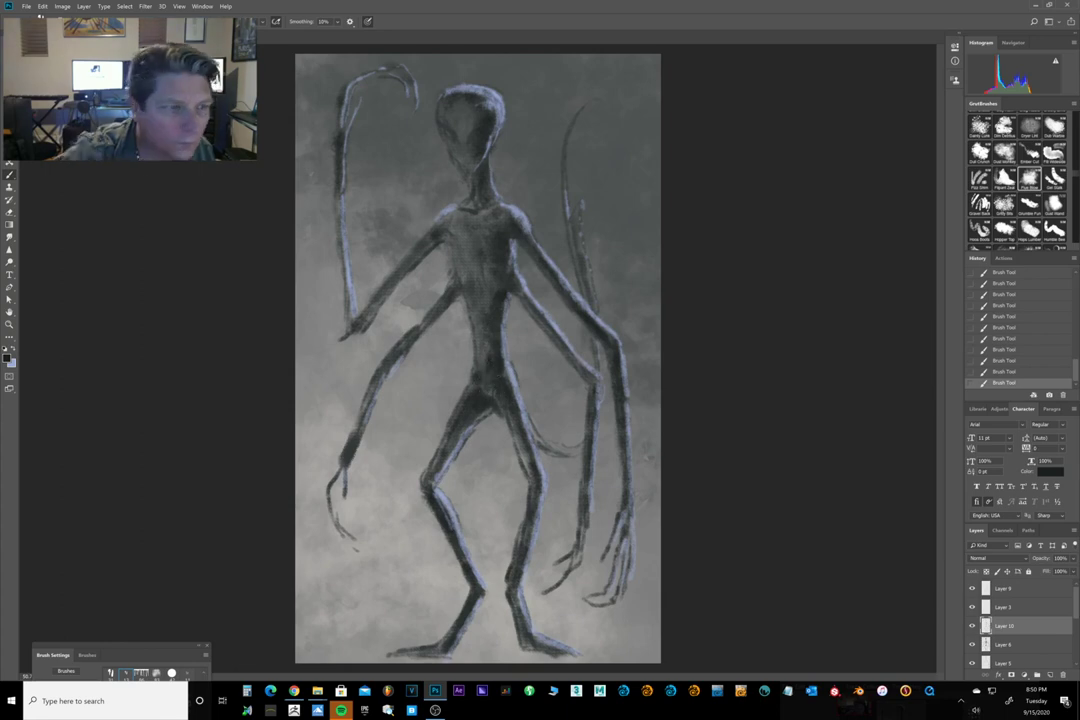
Erase some of the dark shading over the pelvis and lower torso with a much smaller eraser.
{"action": "left_click", "coordinate": [10, 211]}
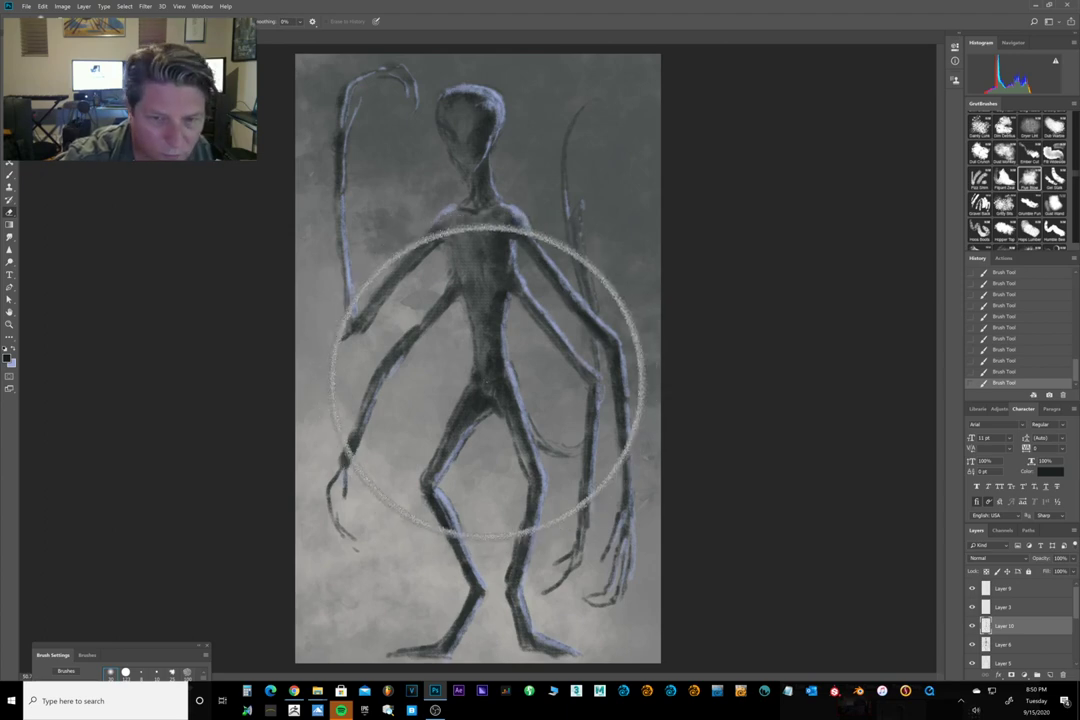
{"action": "key", "text": "bracketleft"}
{"action": "key", "text": "bracketleft"}
{"action": "key", "text": "bracketleft"}
{"action": "key", "text": "bracketleft"}
{"action": "key", "text": "bracketleft"}
{"action": "key", "text": "bracketleft"}
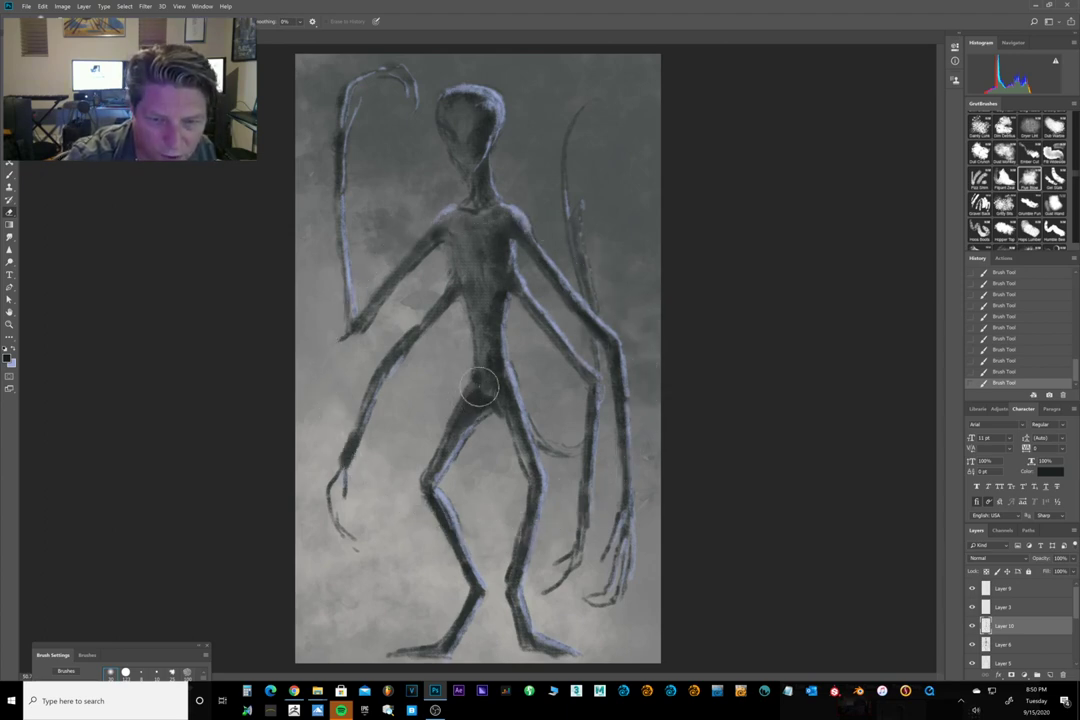
{"action": "mouse_move", "coordinate": [476, 405]}
{"action": "left_mouse_down"}
{"action": "mouse_move", "coordinate": [481, 375]}
{"action": "mouse_move", "coordinate": [467, 398]}
{"action": "mouse_move", "coordinate": [469, 377]}
{"action": "mouse_move", "coordinate": [488, 334]}
{"action": "left_mouse_up"}
{"action": "mouse_move", "coordinate": [488, 334]}
{"action": "left_mouse_down"}
{"action": "mouse_move", "coordinate": [484, 318]}
{"action": "mouse_move", "coordinate": [509, 276]}
{"action": "mouse_move", "coordinate": [484, 341]}
{"action": "left_mouse_up"}
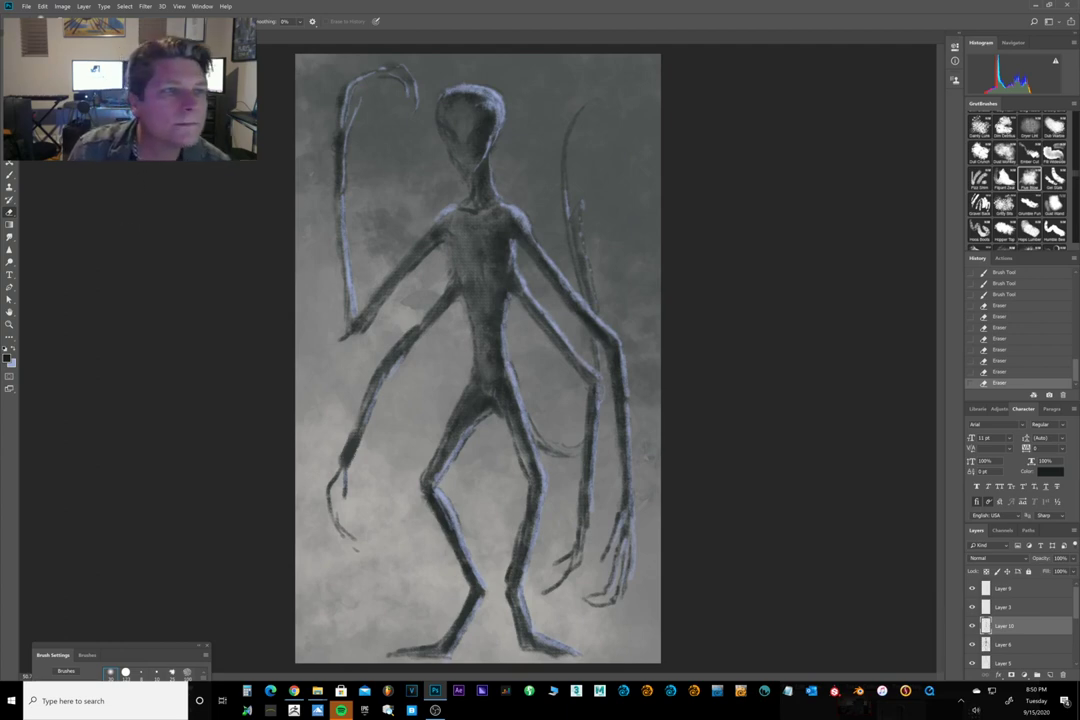
Save the layered painting through Save As as a Photoshop file in the Hominid folder.
{"action": "left_click", "coordinate": [25, 7]}
{"action": "left_click", "coordinate": [45, 110]}
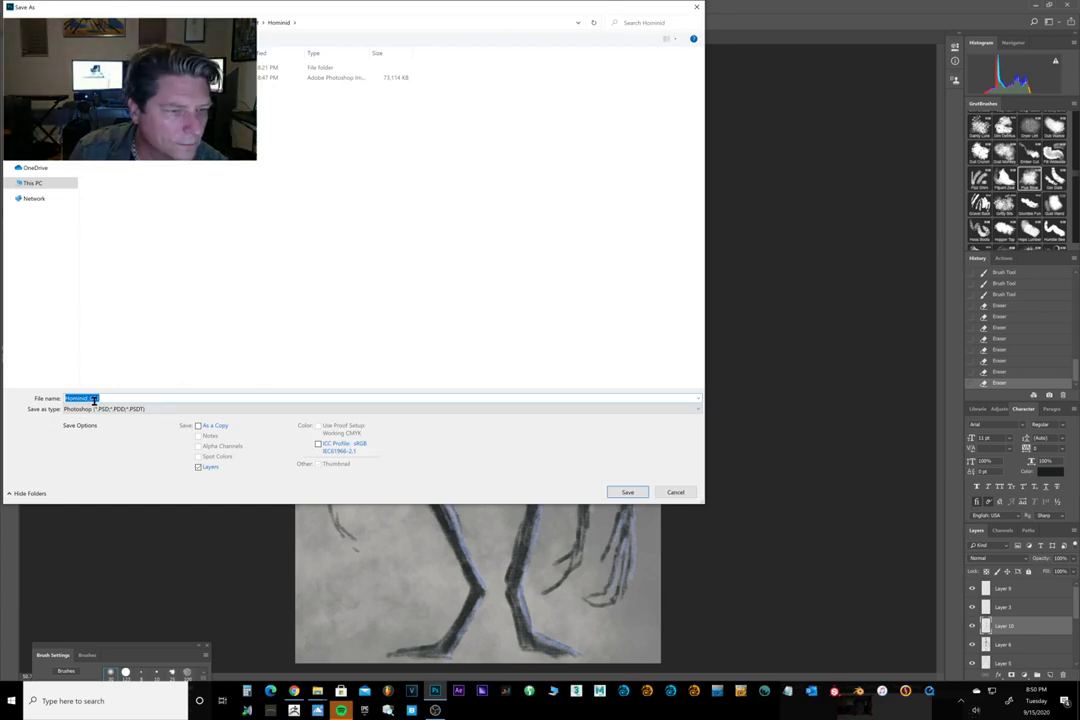
{"action": "left_click", "coordinate": [133, 400]}
{"action": "key", "text": "Return"}
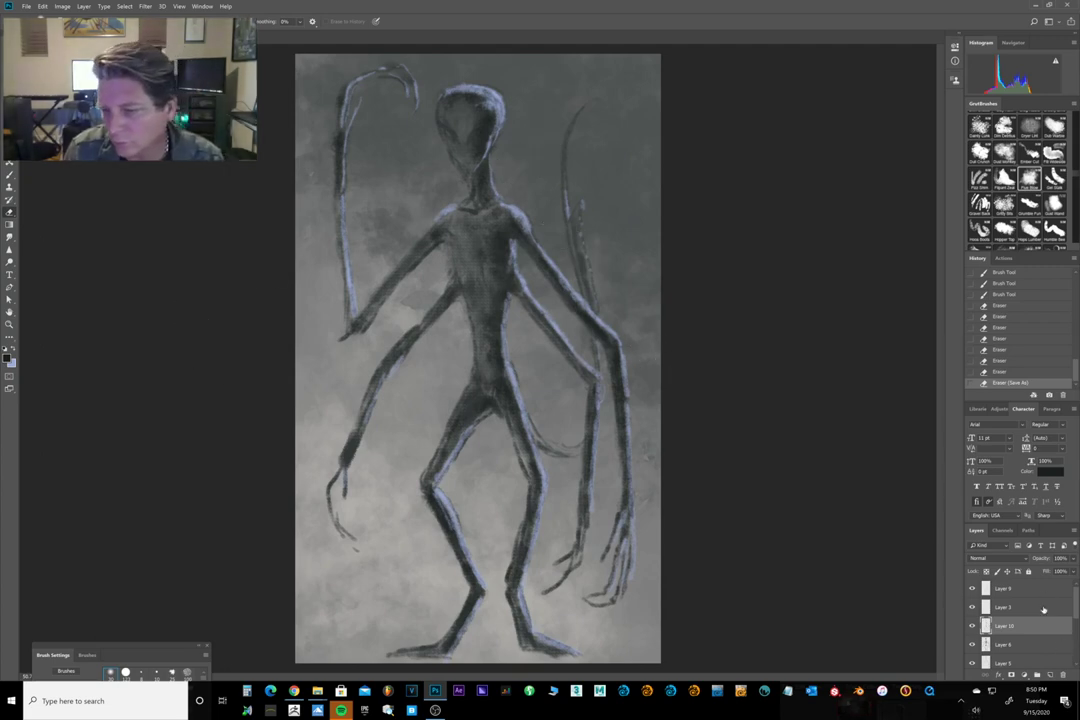
Add a new layer above Layer 10 and set the foreground colour to near-black.
{"action": "left_click", "coordinate": [1050, 675]}
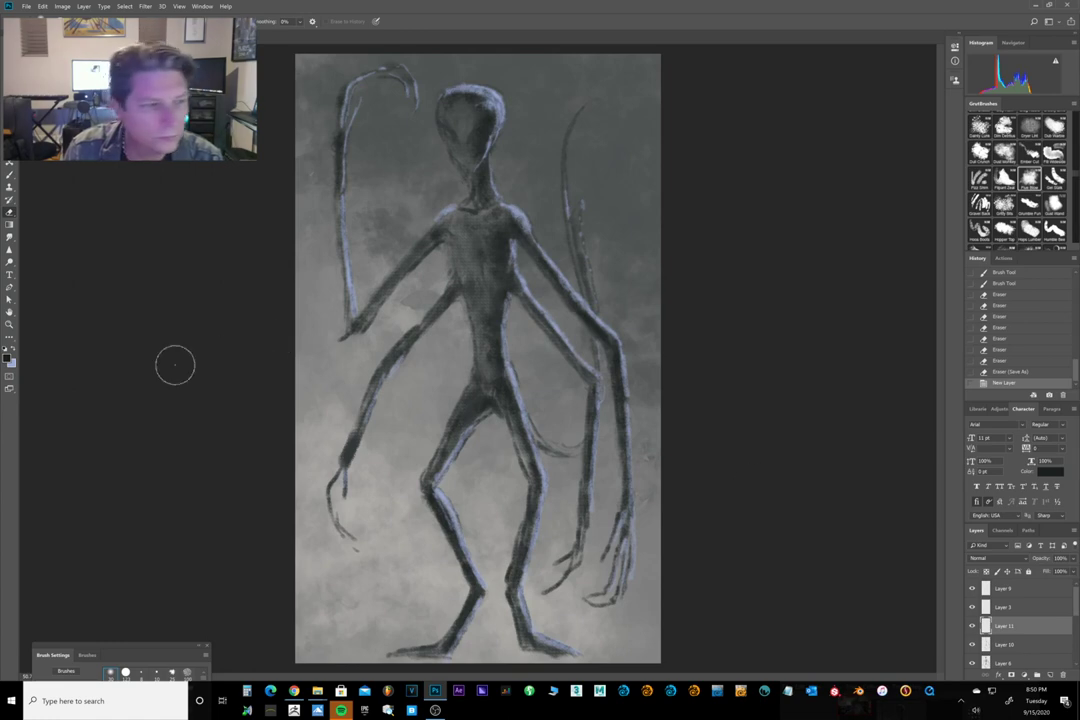
{"action": "left_click", "coordinate": [8, 358]}
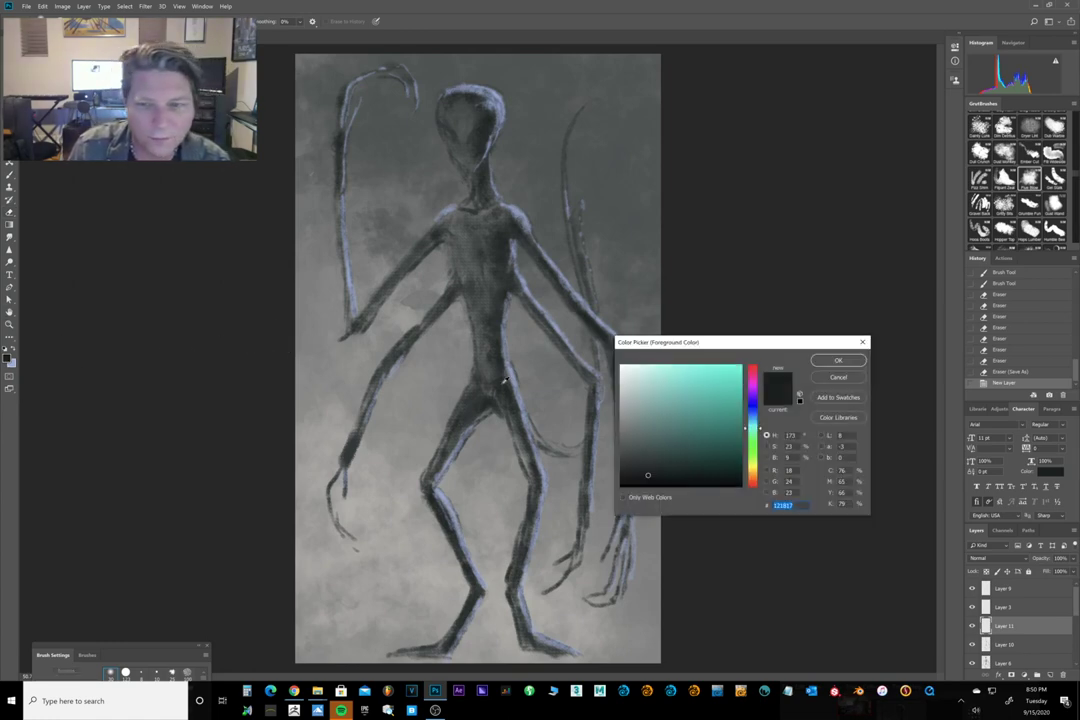
{"action": "mouse_move", "coordinate": [653, 482]}
{"action": "left_mouse_down"}
{"action": "mouse_move", "coordinate": [778, 484]}
{"action": "mouse_move", "coordinate": [713, 484]}
{"action": "mouse_move", "coordinate": [738, 484]}
{"action": "left_mouse_up"}
{"action": "left_click", "coordinate": [854, 362]}
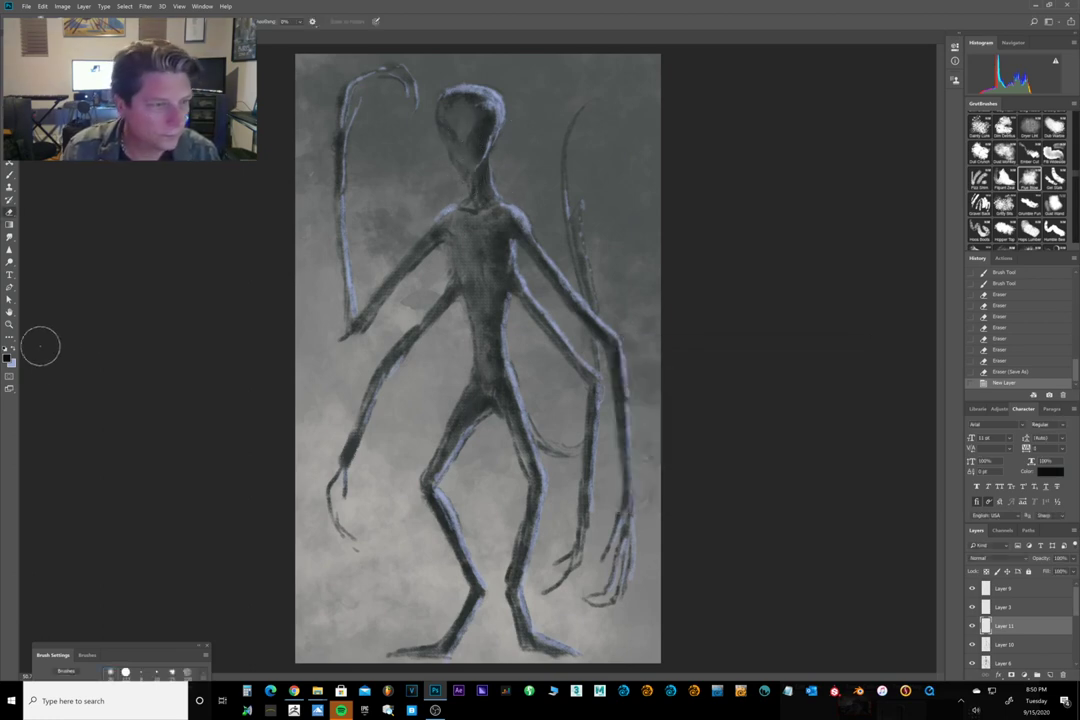
Outline a slanted almond-shaped eye on the right side of the face and fill it solid near-black with the brush.
{"action": "key", "text": "z"}
{"action": "left_click_drag", "start_coordinate": [466, 113], "coordinate": [487, 256]}
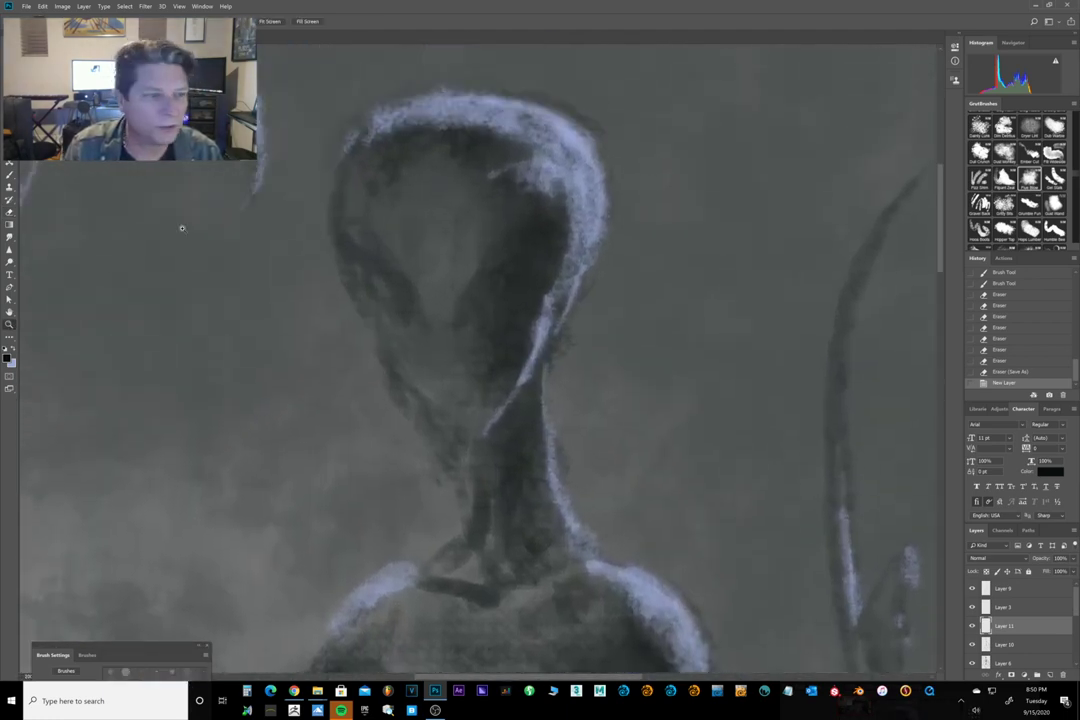
{"action": "left_click", "coordinate": [10, 175]}
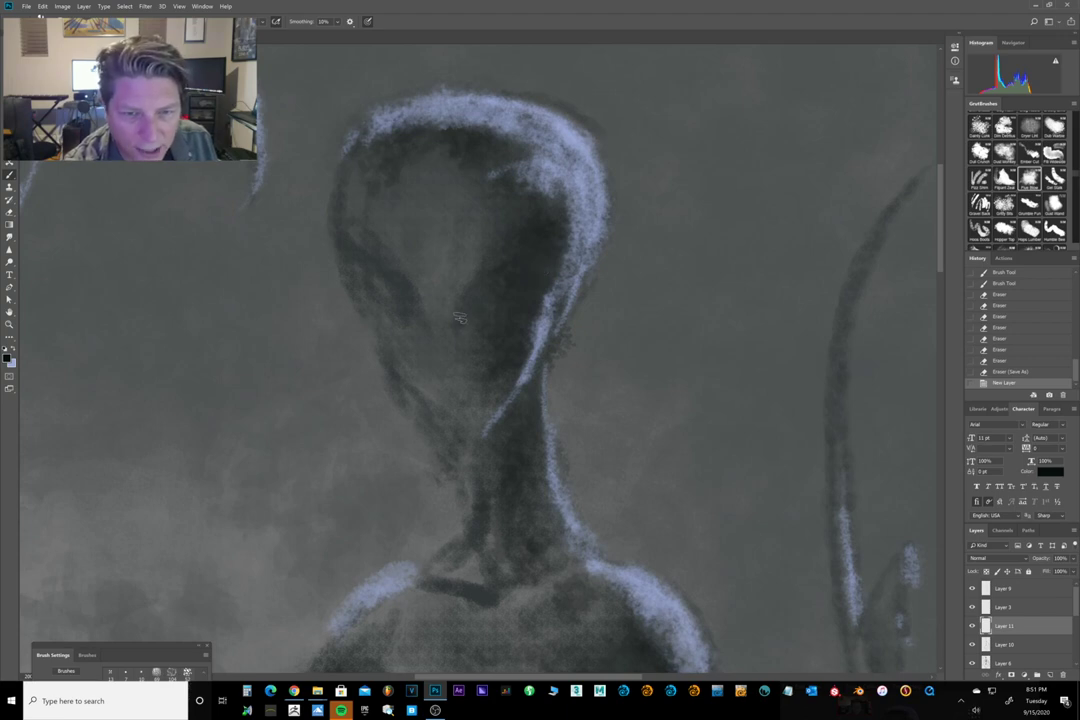
{"action": "left_click_drag", "start_coordinate": [455, 328], "coordinate": [459, 316]}
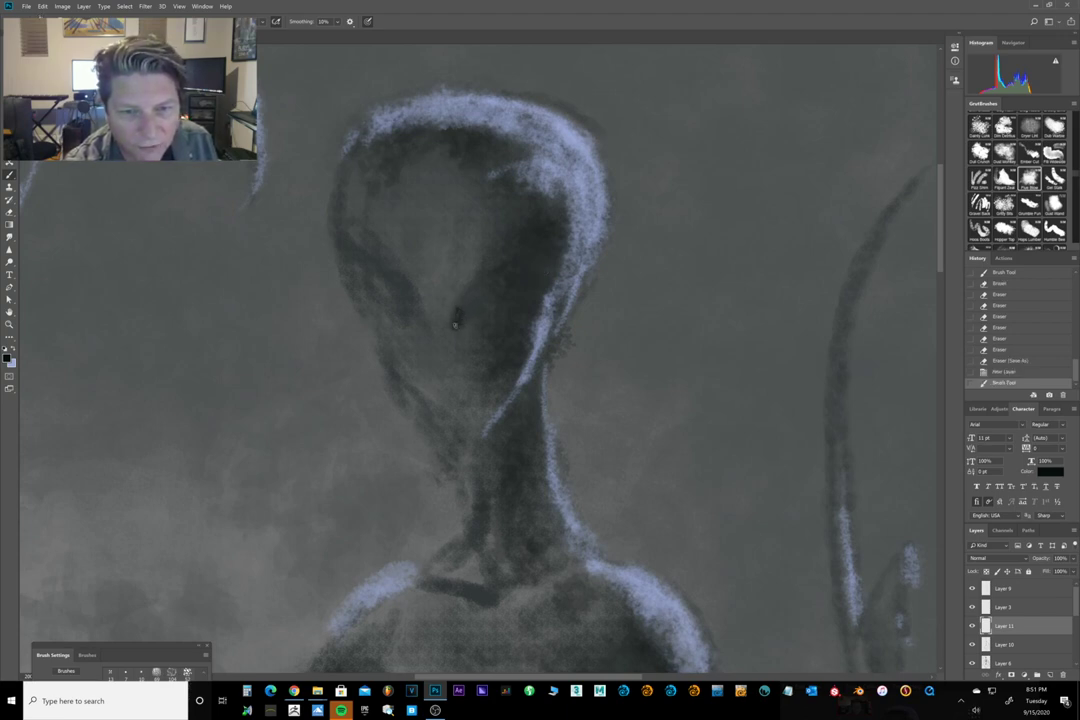
{"action": "left_click_drag", "start_coordinate": [457, 322], "coordinate": [480, 280]}
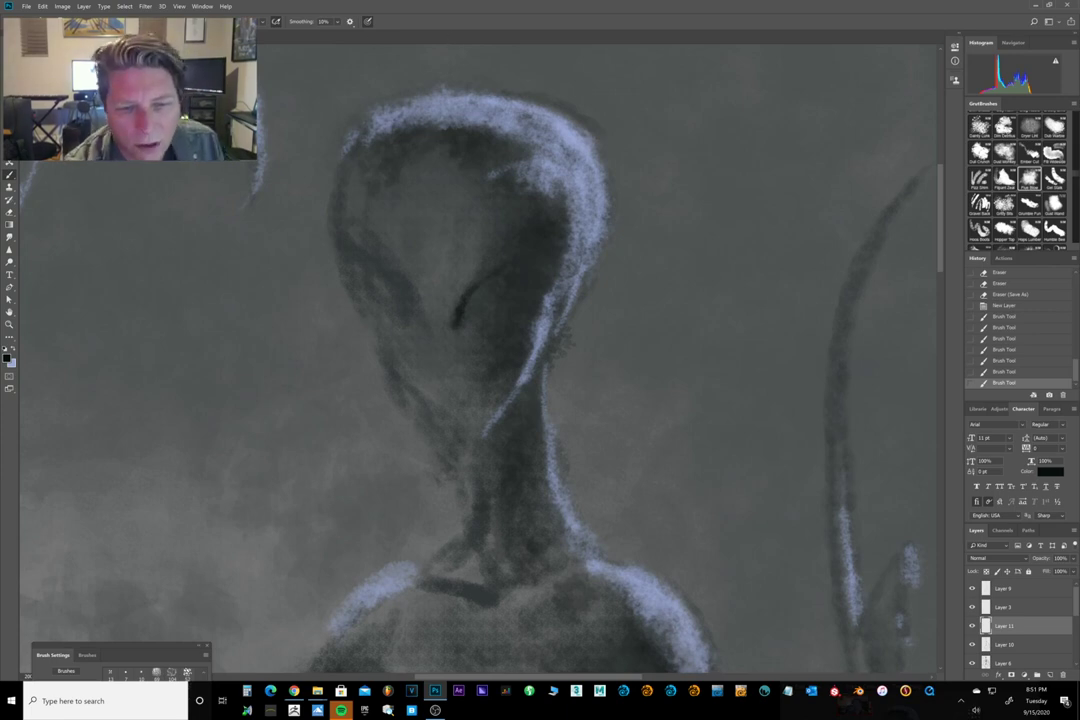
{"action": "left_click", "coordinate": [459, 311]}
{"action": "left_click_drag", "start_coordinate": [463, 301], "coordinate": [515, 263]}
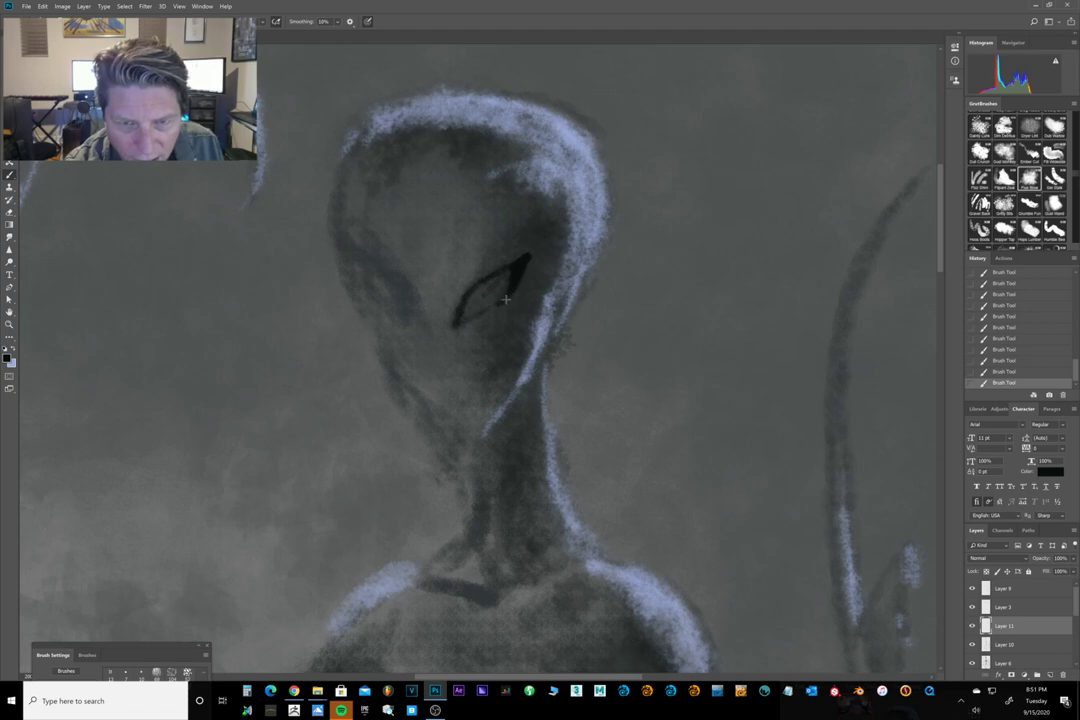
{"action": "mouse_move", "coordinate": [506, 301]}
{"action": "left_mouse_down"}
{"action": "mouse_move", "coordinate": [453, 327]}
{"action": "mouse_move", "coordinate": [511, 269]}
{"action": "mouse_move", "coordinate": [475, 300]}
{"action": "mouse_move", "coordinate": [512, 283]}
{"action": "mouse_move", "coordinate": [478, 304]}
{"action": "left_mouse_up"}
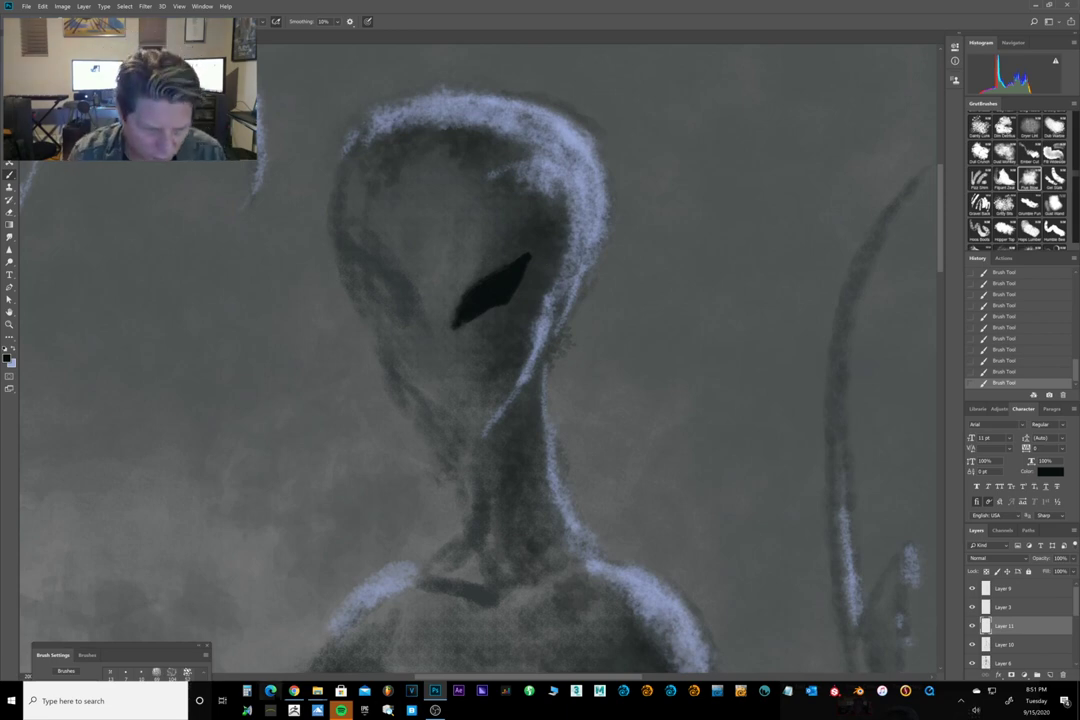
Switch to Chrome and open the Worlds page on Facebook to view the posted crouching alien sketch.
{"action": "mouse_move", "coordinate": [294, 690]}
{"action": "left_click", "coordinate": [305, 650]}
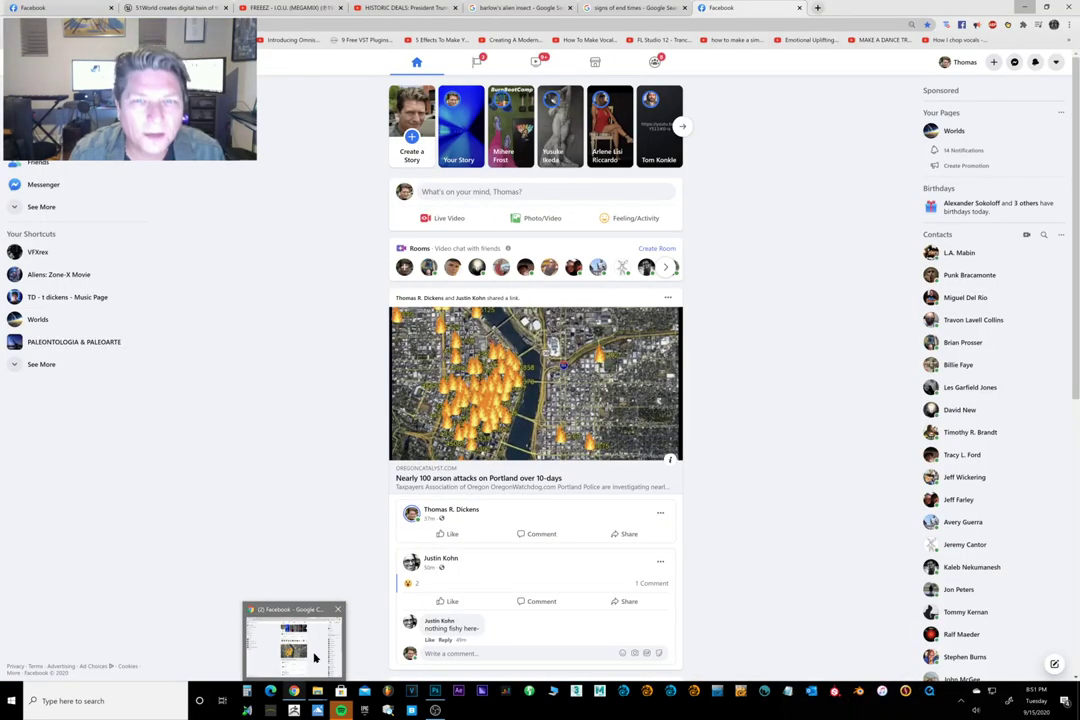
{"action": "left_click", "coordinate": [43, 320]}
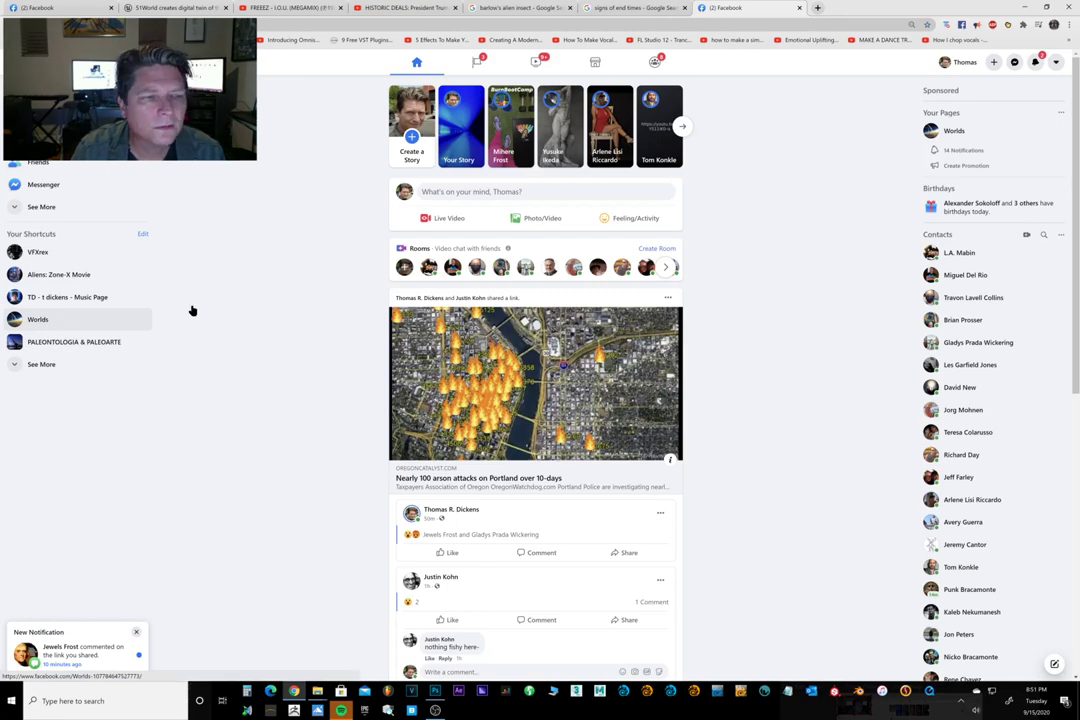
{"action": "scroll", "coordinate": [642, 362], "scroll_direction": "down", "scroll_amount": 3}
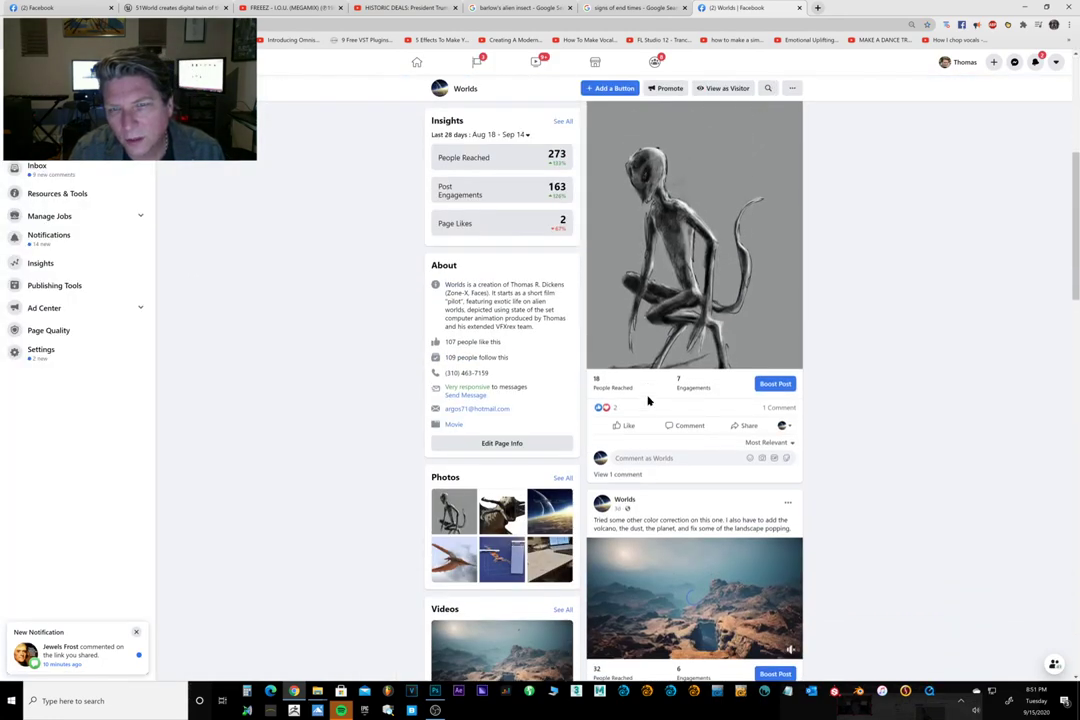
Look through the older hominid concept sketches posted further down the Worlds page, including the first pass drawing.
{"action": "scroll", "coordinate": [645, 385], "scroll_direction": "down", "scroll_amount": 1}
{"action": "scroll", "coordinate": [641, 412], "scroll_direction": "down", "scroll_amount": 10}
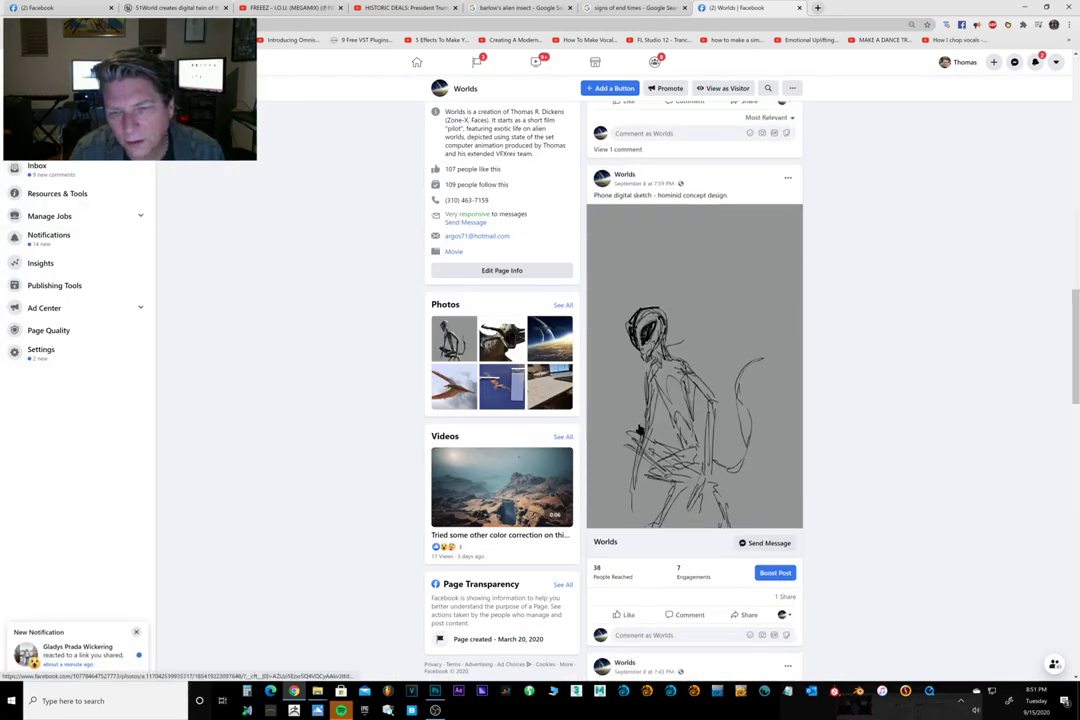
{"action": "scroll", "coordinate": [633, 458], "scroll_direction": "down", "scroll_amount": 1}
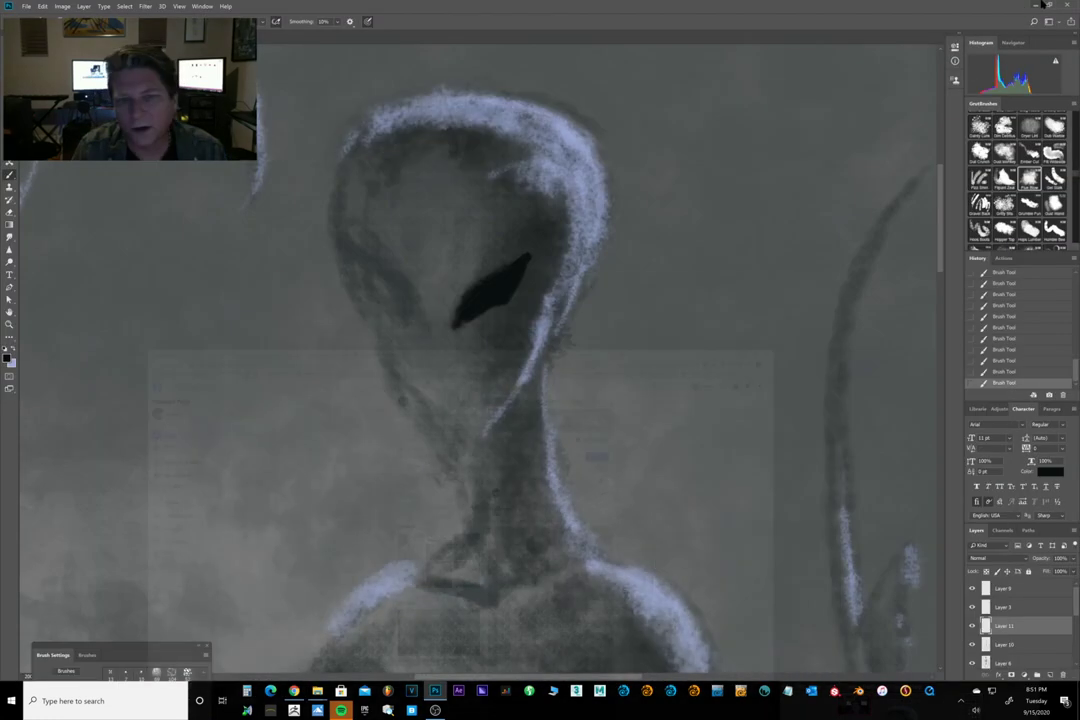
Switch back to Photoshop and paint a slanted almond-shaped eye on the left side of the face, filled solid near-black to match the other.
{"action": "left_click", "coordinate": [1022, 7]}
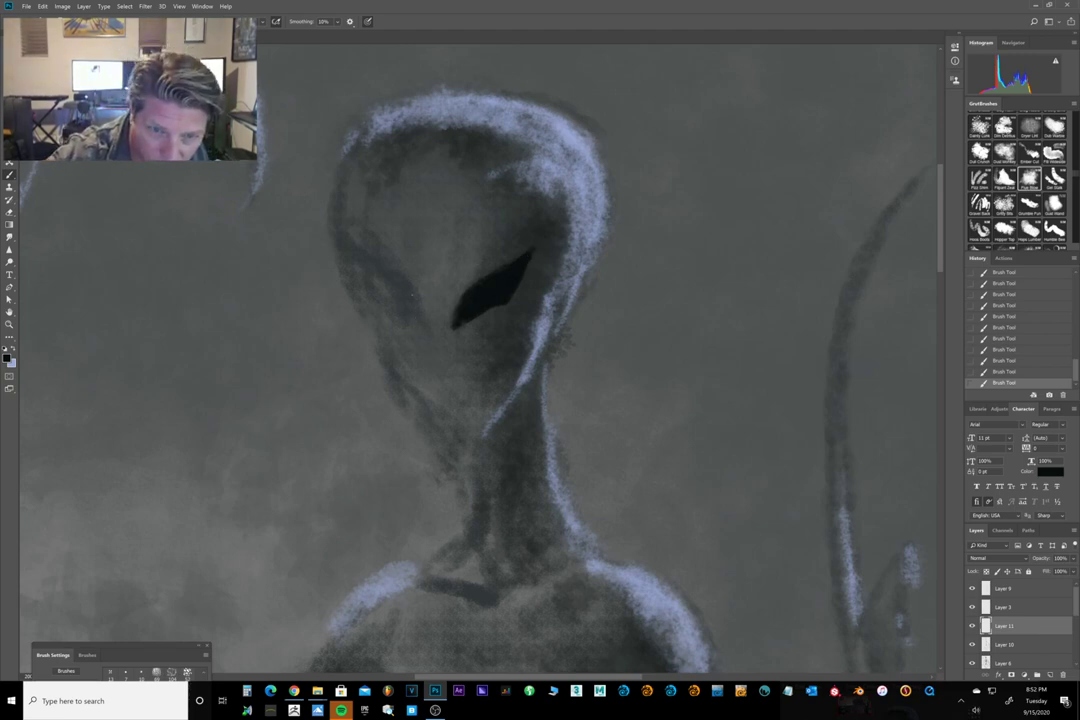
{"action": "left_click_drag", "start_coordinate": [406, 288], "coordinate": [420, 320]}
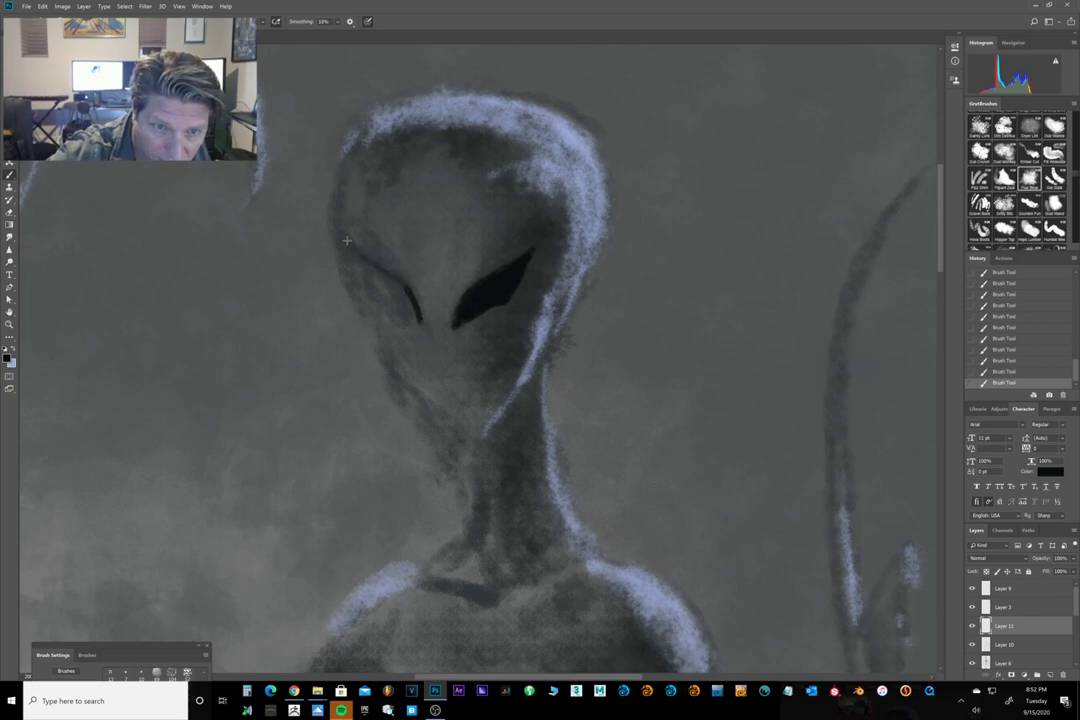
{"action": "left_click_drag", "start_coordinate": [358, 257], "coordinate": [366, 284]}
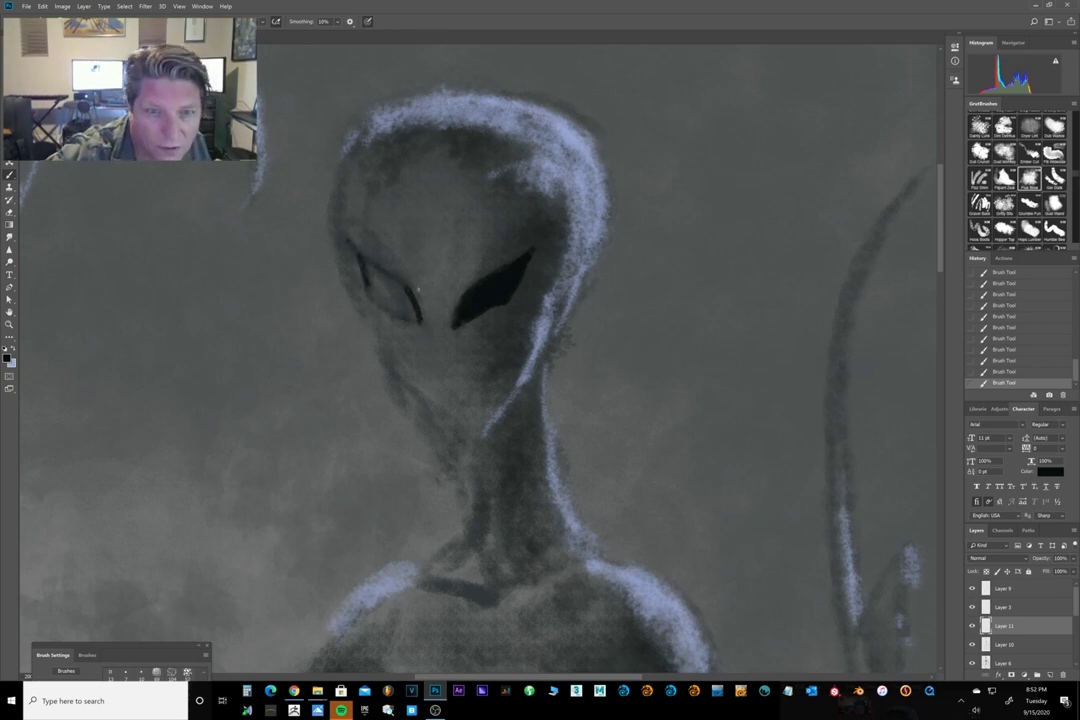
{"action": "mouse_move", "coordinate": [420, 326]}
{"action": "left_mouse_down"}
{"action": "mouse_move", "coordinate": [382, 306]}
{"action": "mouse_move", "coordinate": [416, 323]}
{"action": "mouse_move", "coordinate": [412, 312]}
{"action": "mouse_move", "coordinate": [417, 326]}
{"action": "left_mouse_up"}
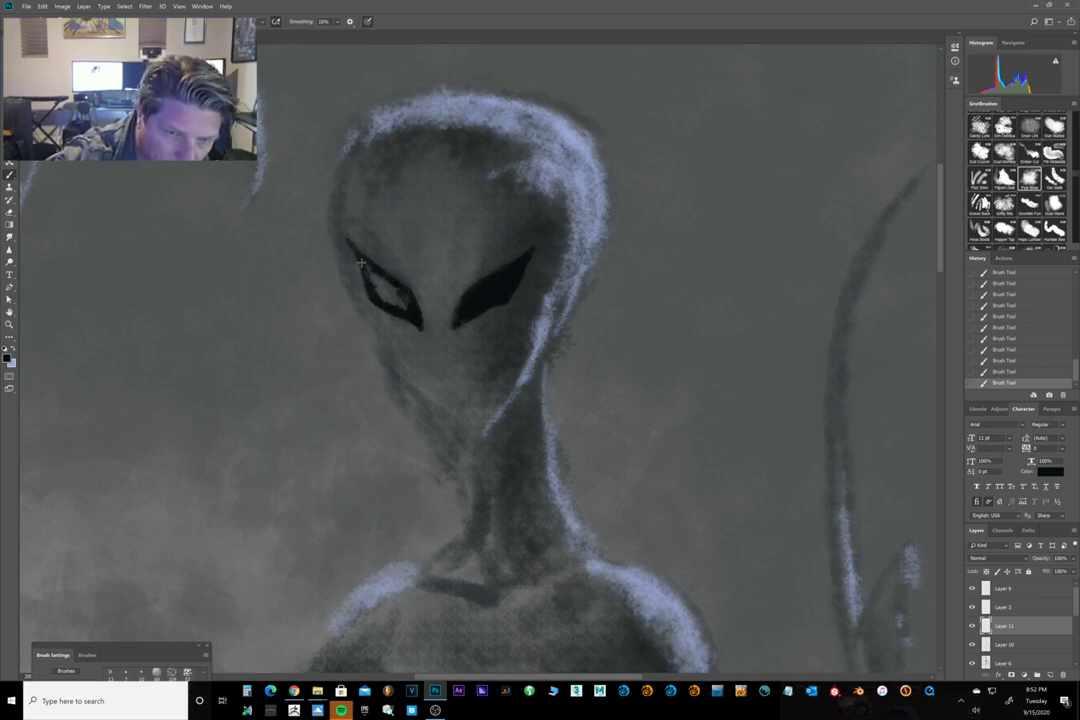
{"action": "mouse_move", "coordinate": [361, 263]}
{"action": "left_mouse_down"}
{"action": "mouse_move", "coordinate": [405, 296]}
{"action": "mouse_move", "coordinate": [397, 289]}
{"action": "mouse_move", "coordinate": [404, 304]}
{"action": "mouse_move", "coordinate": [385, 302]}
{"action": "left_mouse_up"}
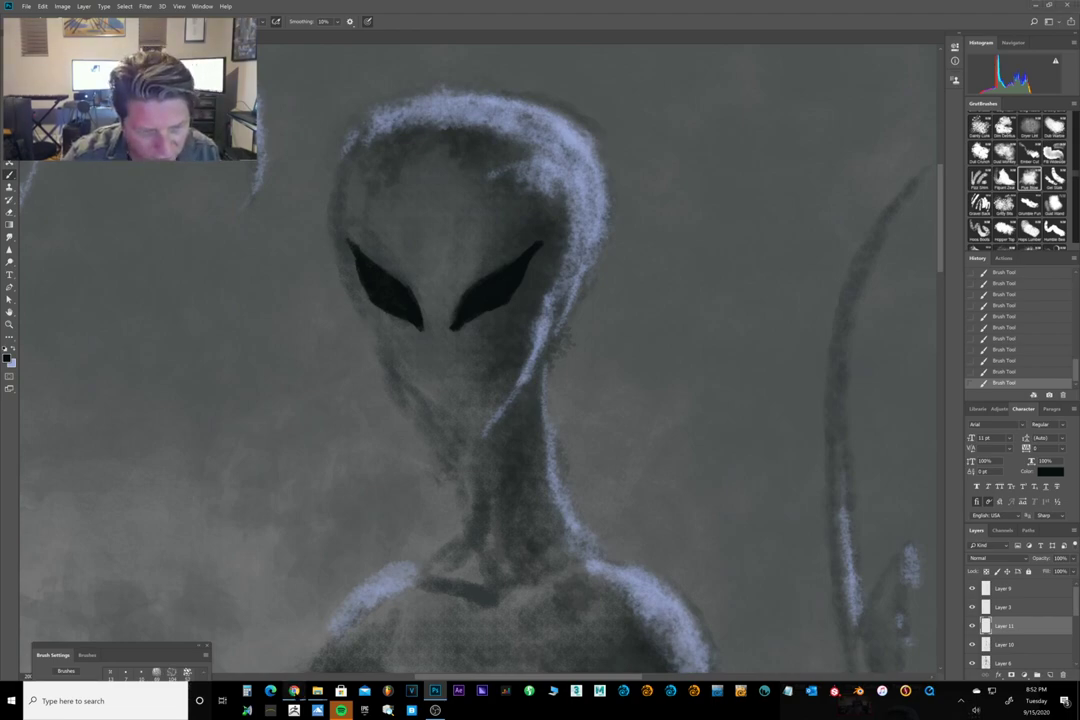
Switch to Chrome and review the eyes in the first pass drawing and the phone digital sketch on the Worlds page.
{"action": "left_click", "coordinate": [294, 691]}
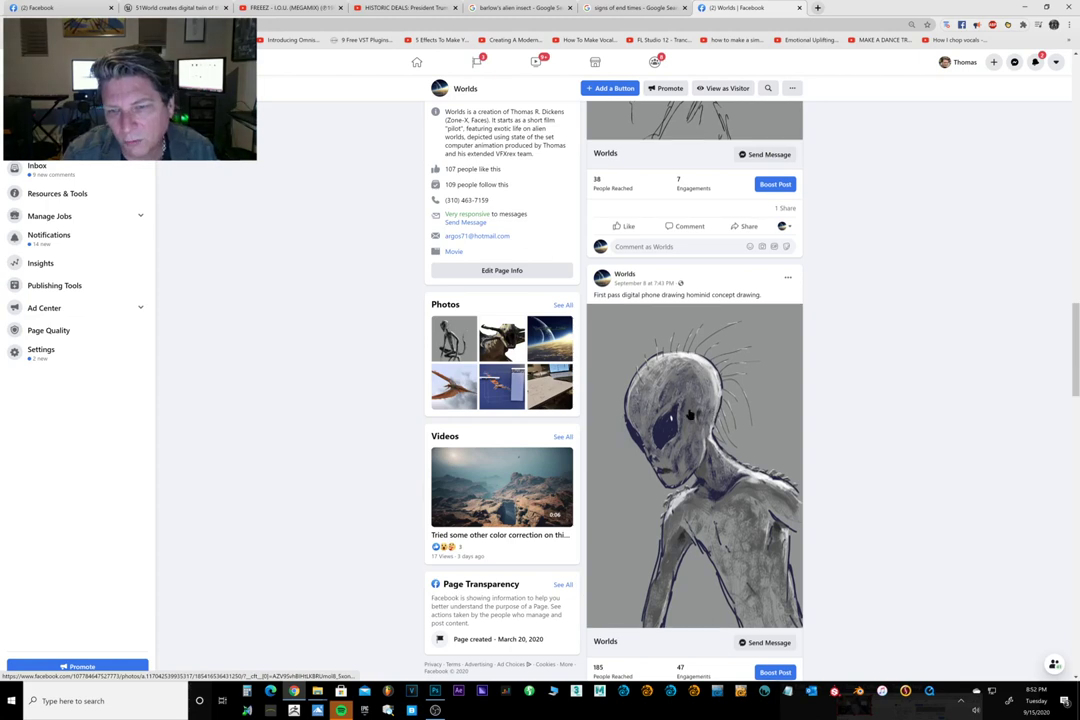
{"action": "scroll", "coordinate": [690, 413], "scroll_direction": "up", "scroll_amount": 4}
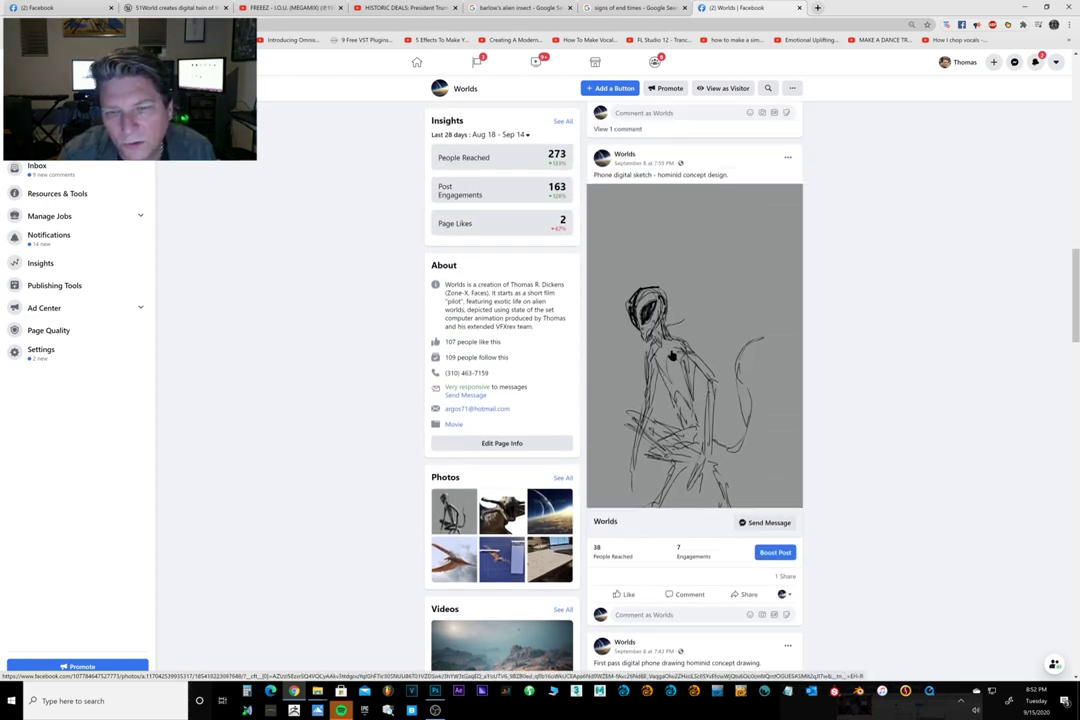